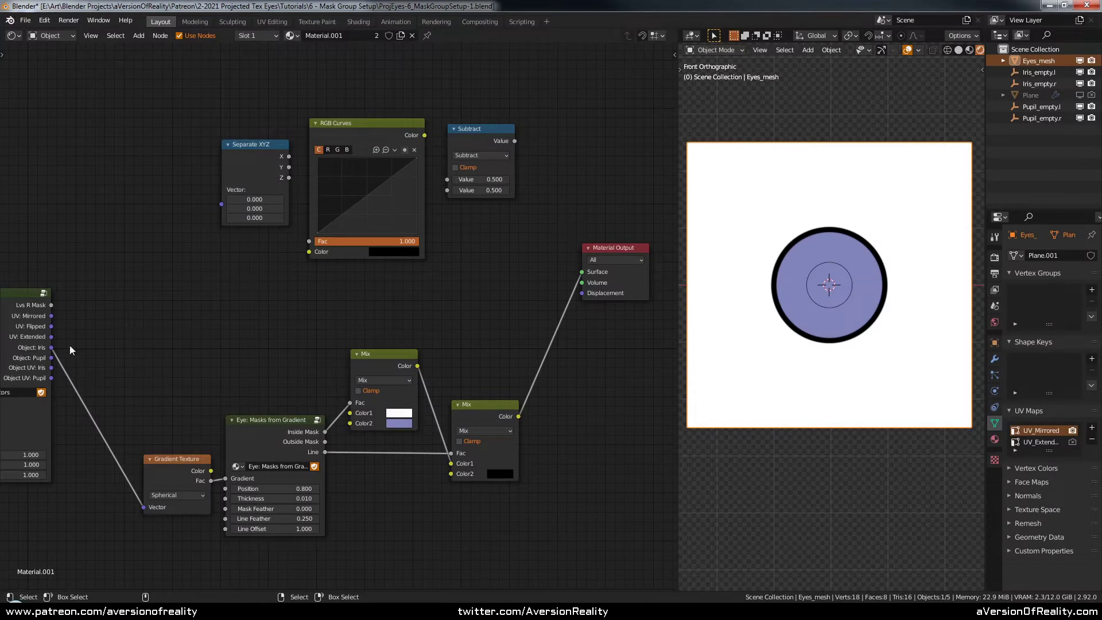
Feed the Eye: Vectors group's UV: Mirrored output into Separate XYZ, and its X output into the RGB Curves color input
left_click_drag(51, 316, 100, 299)
left_click_drag(224, 201, 223, 203)
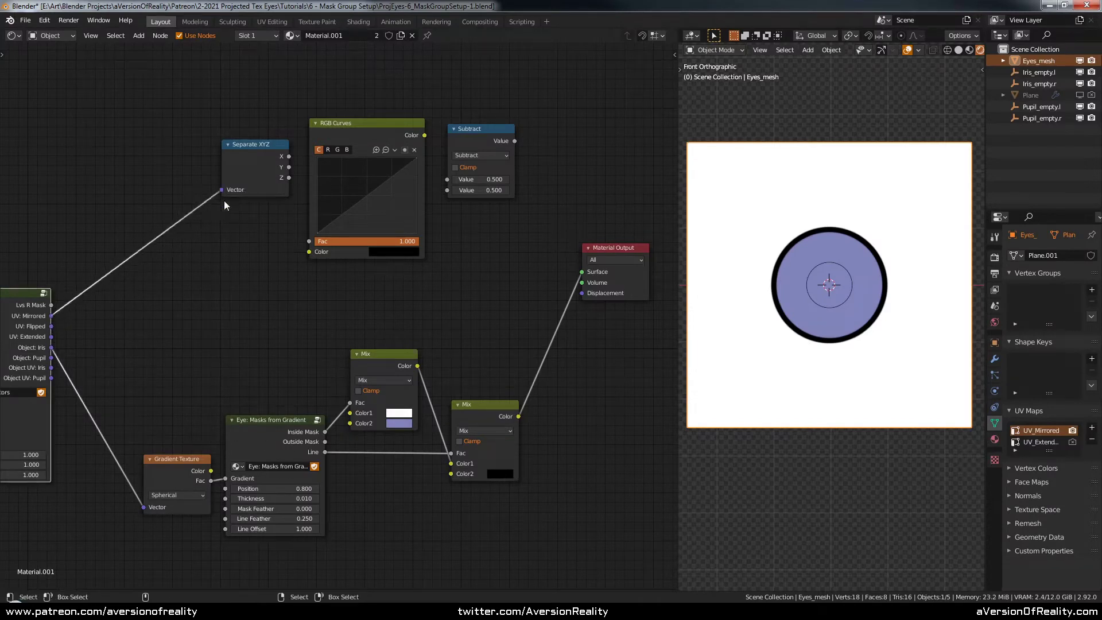
left_click_drag(289, 157, 309, 251)
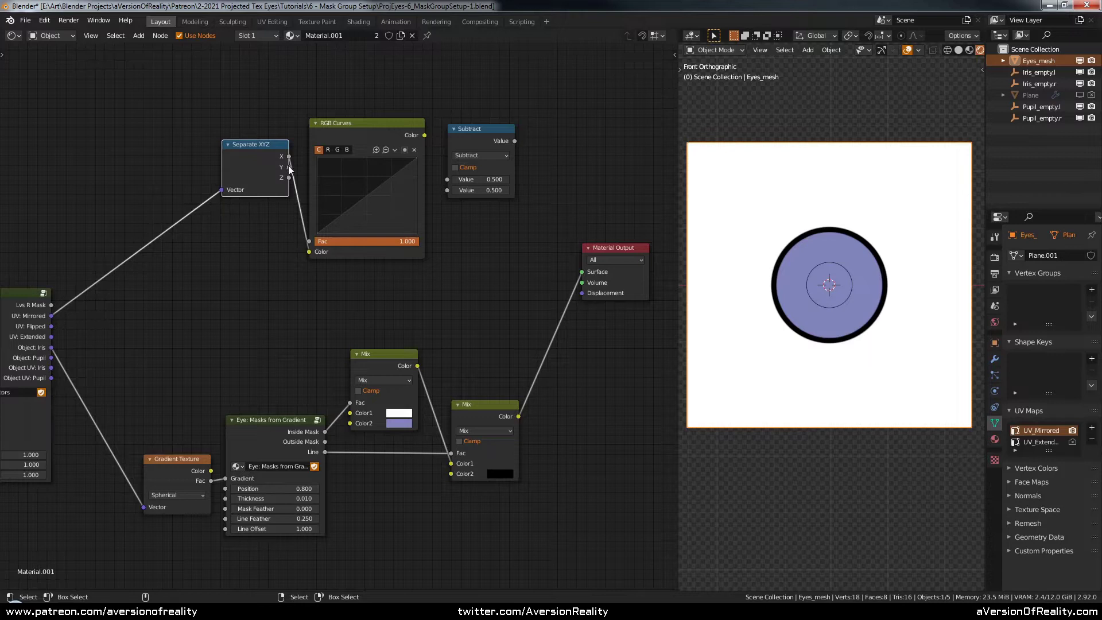
Link the RGB Curves color and Separate XYZ's Y into Subtract, and connect the Subtract result to the Material Output surface
left_click_drag(289, 167, 447, 191)
left_click_drag(424, 135, 447, 179)
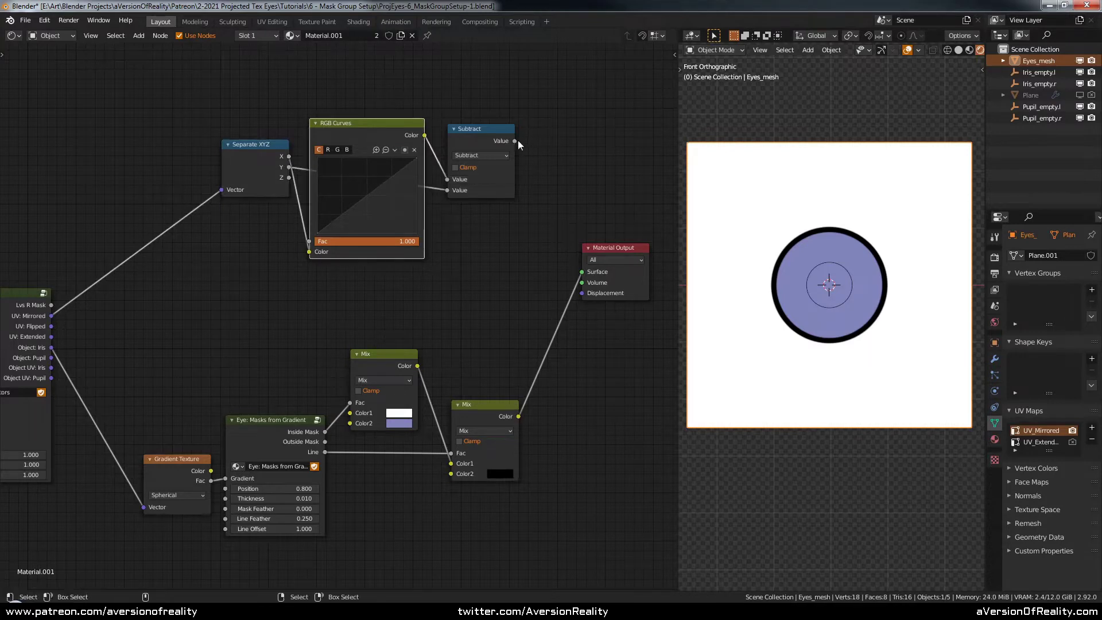
left_click_drag(518, 140, 582, 271)
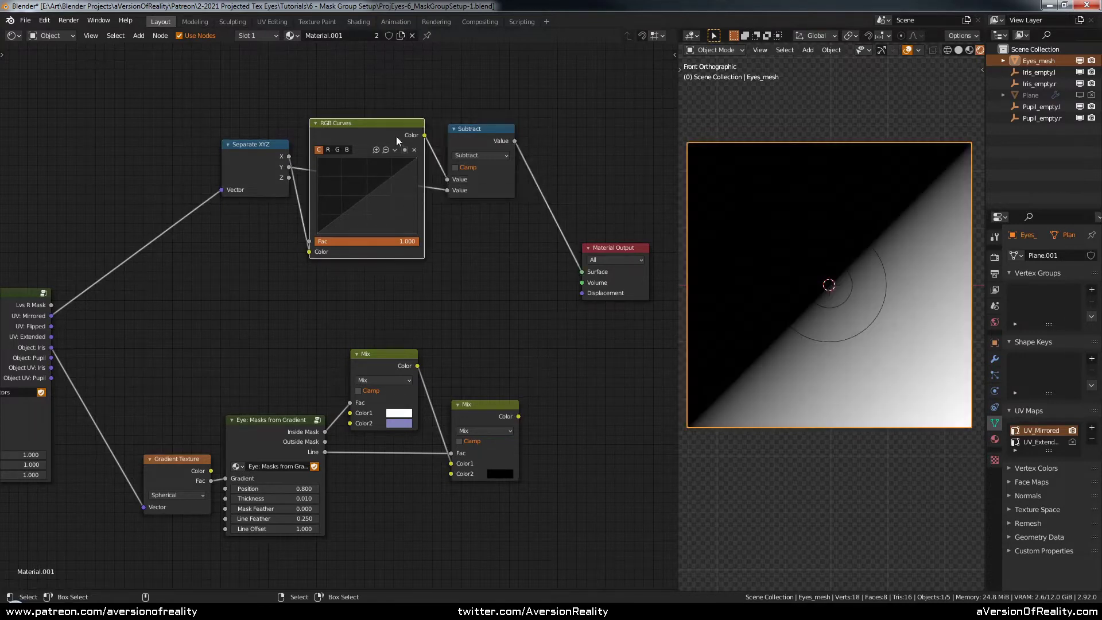
Shape the RGB curve into an arch with its end point at X 1.0, Y 0.0 and inner points near (0.69, 0.74) and (0.23, 0.61)
left_click_drag(365, 196, 363, 183)
left_click_drag(417, 159, 420, 234)
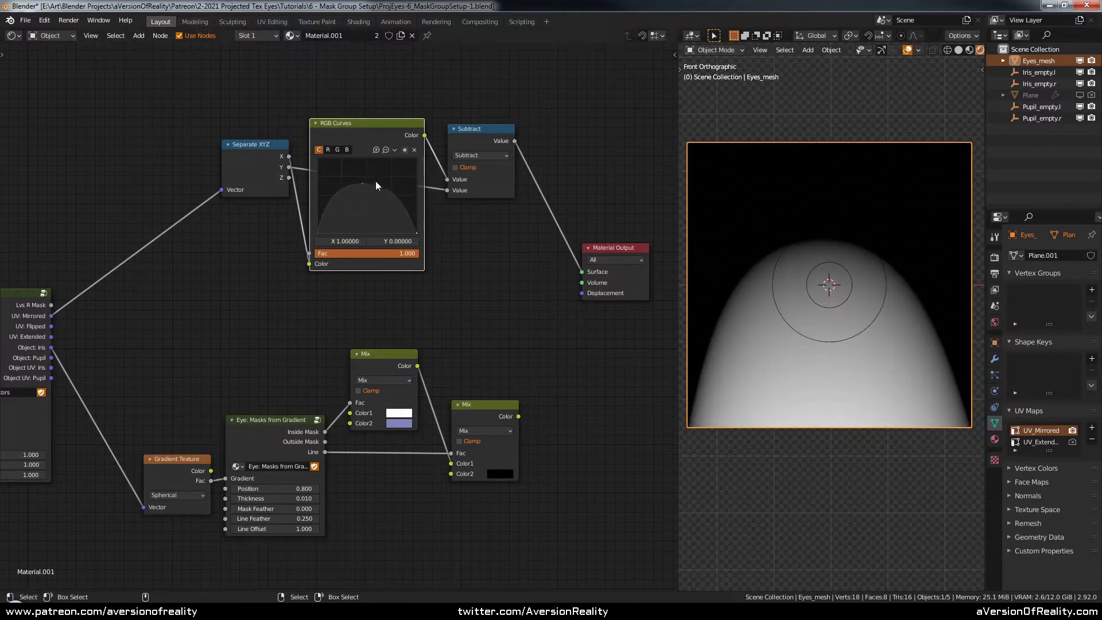
left_click_drag(363, 184, 386, 178)
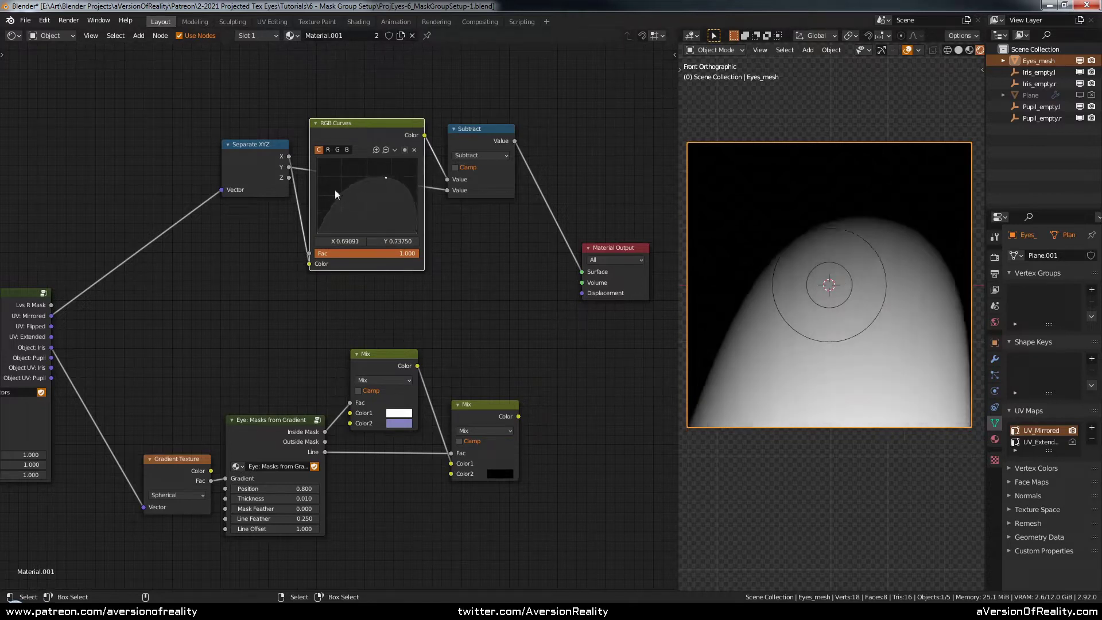
left_click(338, 187)
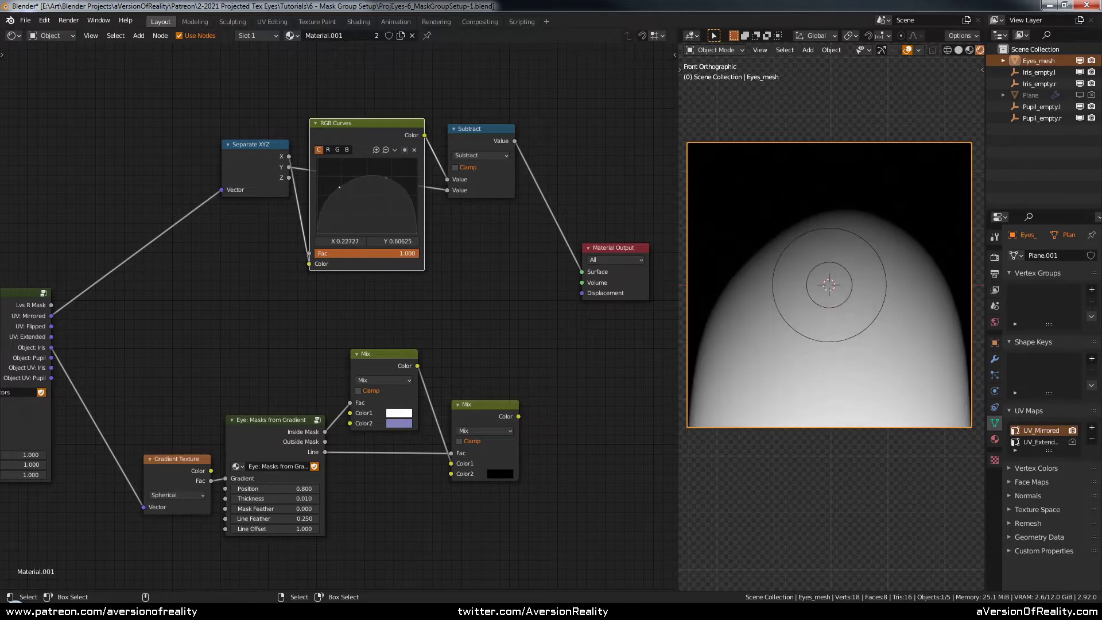
Try shifting the RGB curve's start point inward along X, and return it to X 0.0, Y 0.0
left_click_drag(319, 233, 326, 232)
scroll(492, 230, "up", 2)
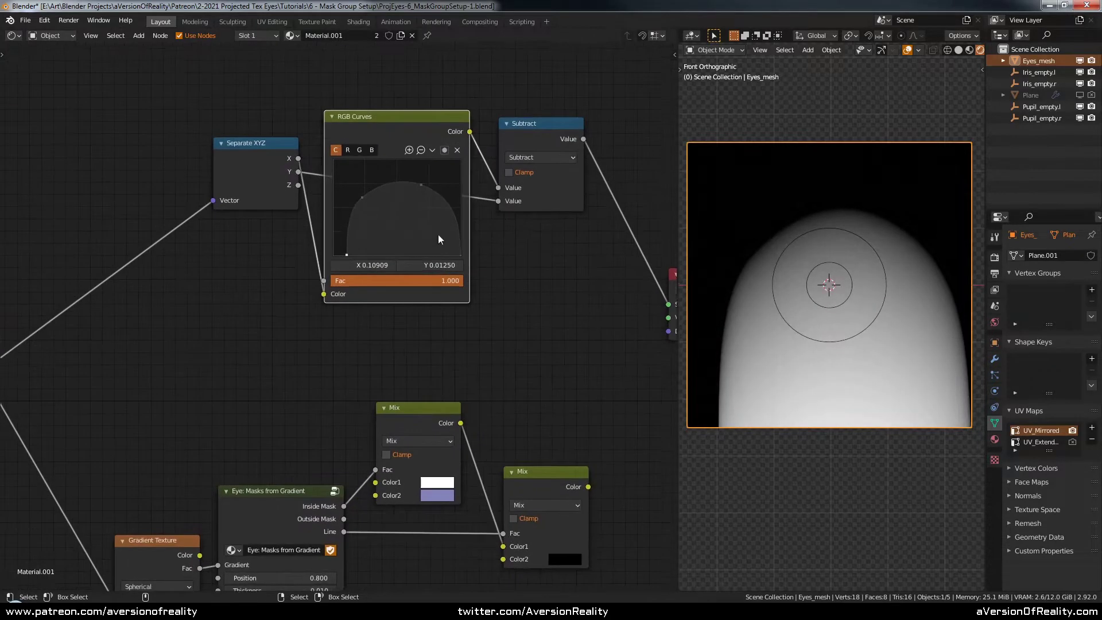
left_click_drag(317, 267, 304, 267)
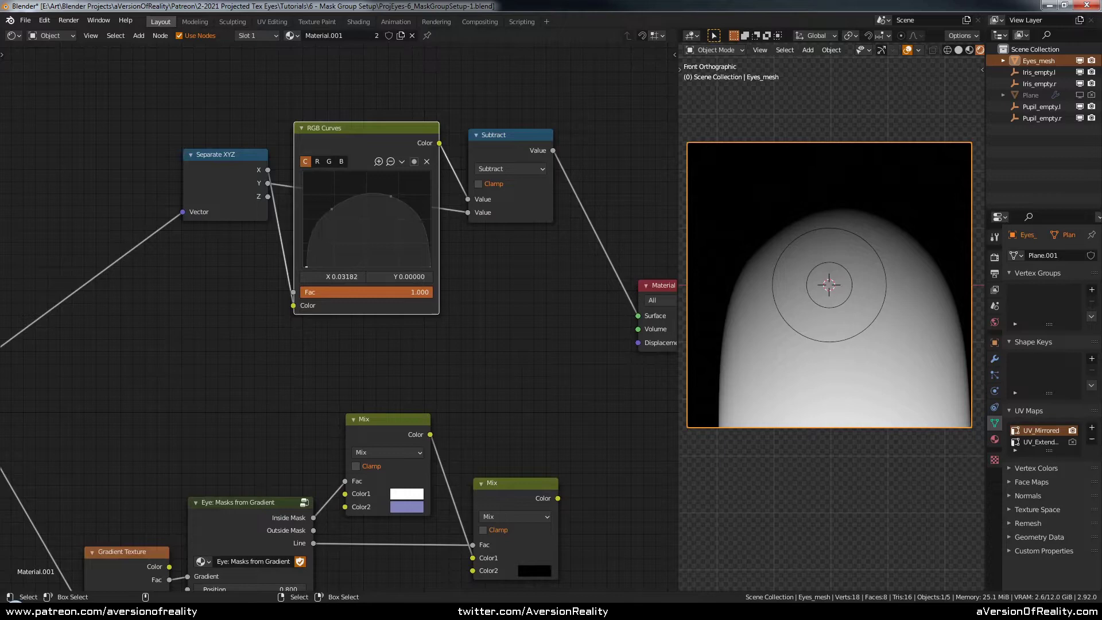
scroll(477, 253, "down", 2)
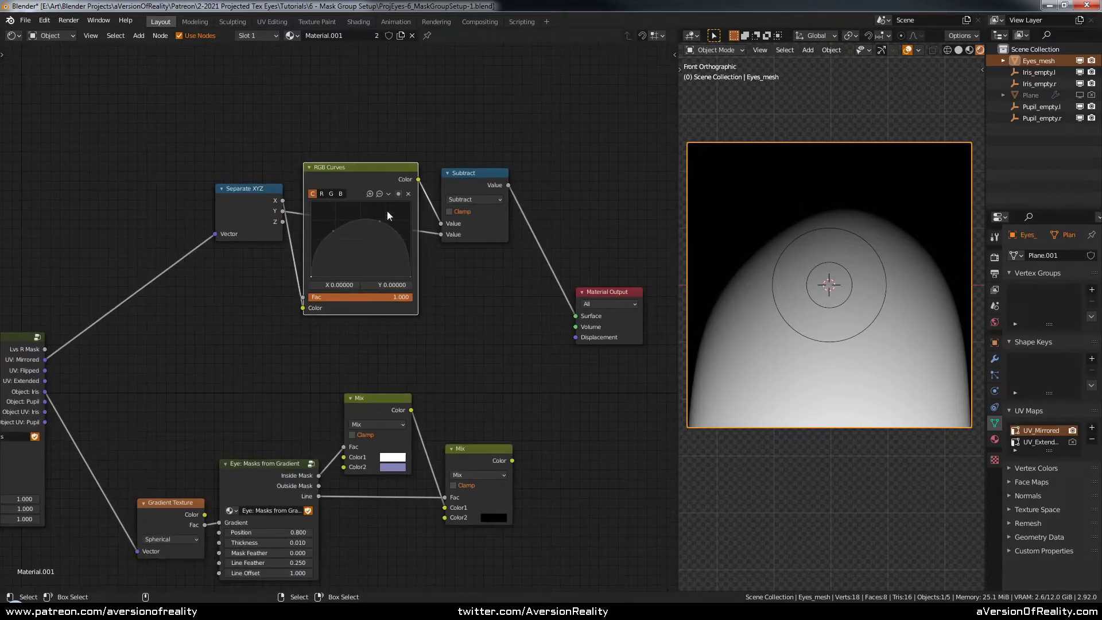
middle_click_drag(519, 271, 535, 232)
left_click(478, 210)
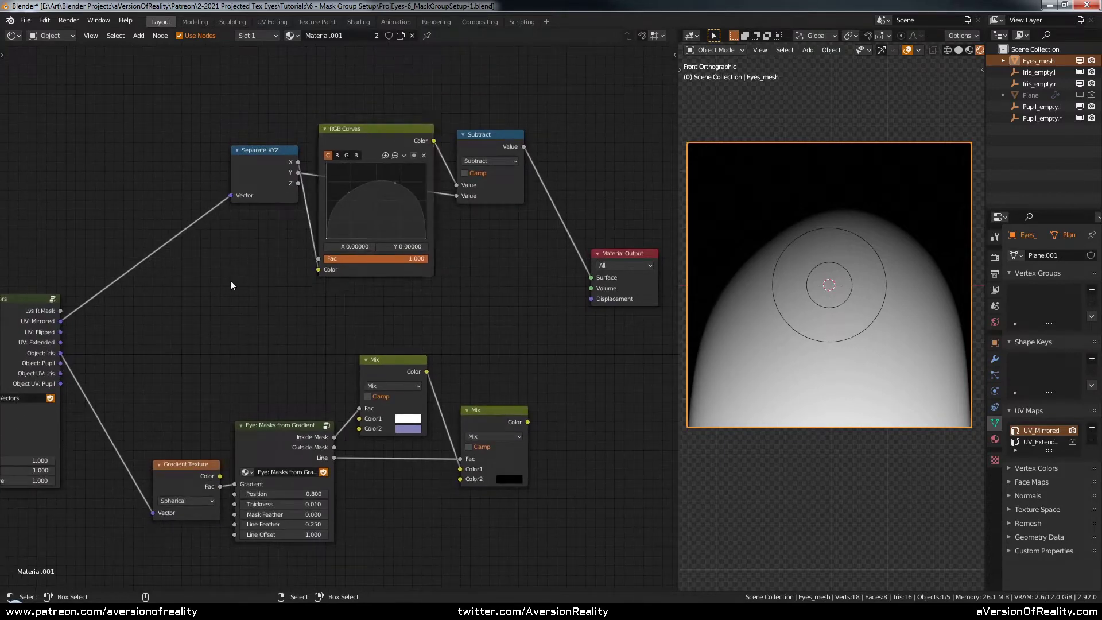
Switch the Separate XYZ input to Object: Iris and feed its Z output into Subtract's second value
left_click_drag(256, 156, 260, 167)
left_click(262, 265)
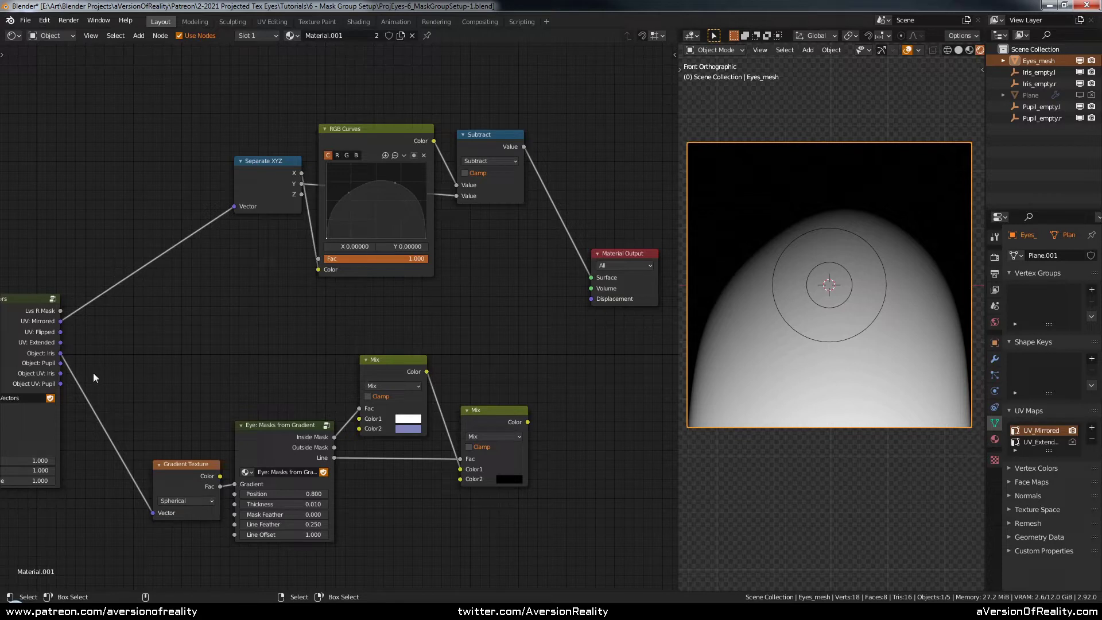
left_click_drag(61, 353, 457, 196)
Insert a Mapping node between Eye: Vectors and Separate XYZ, and set its type to Texture
middle_click_drag(207, 290, 263, 285)
key("shift+a")
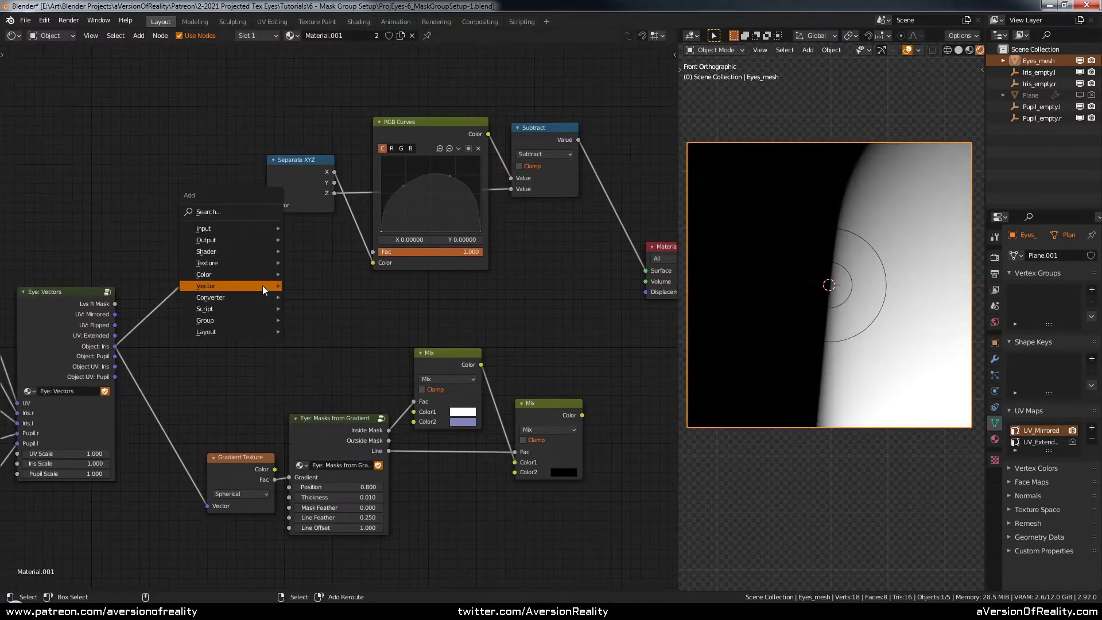
mouse_move(263, 284)
left_click(333, 315)
left_click(197, 211)
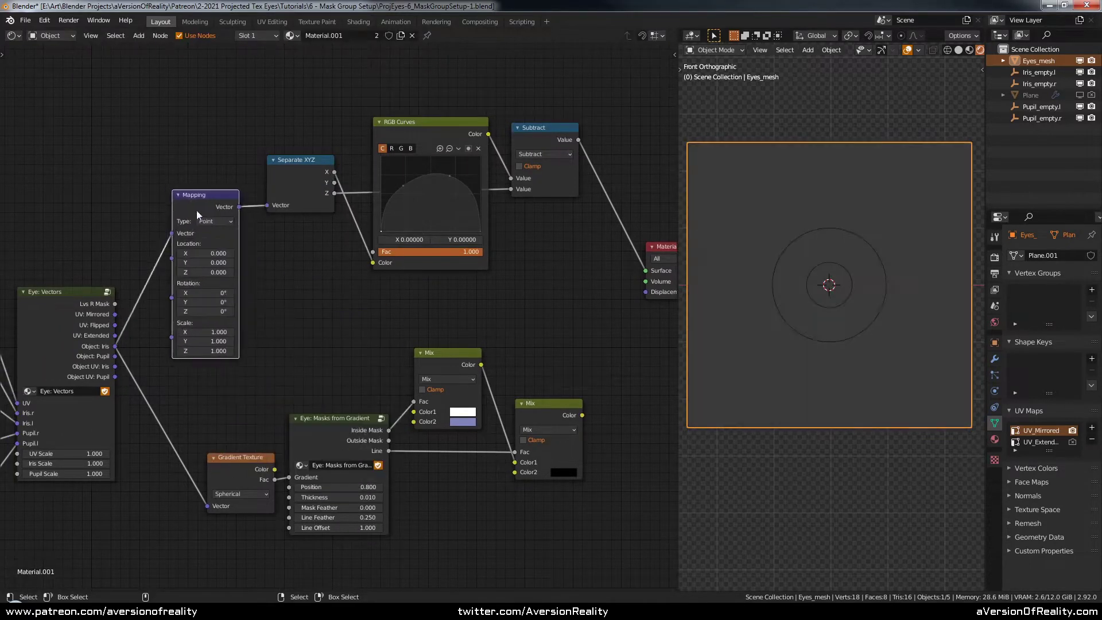
left_click(216, 221)
left_click(219, 244)
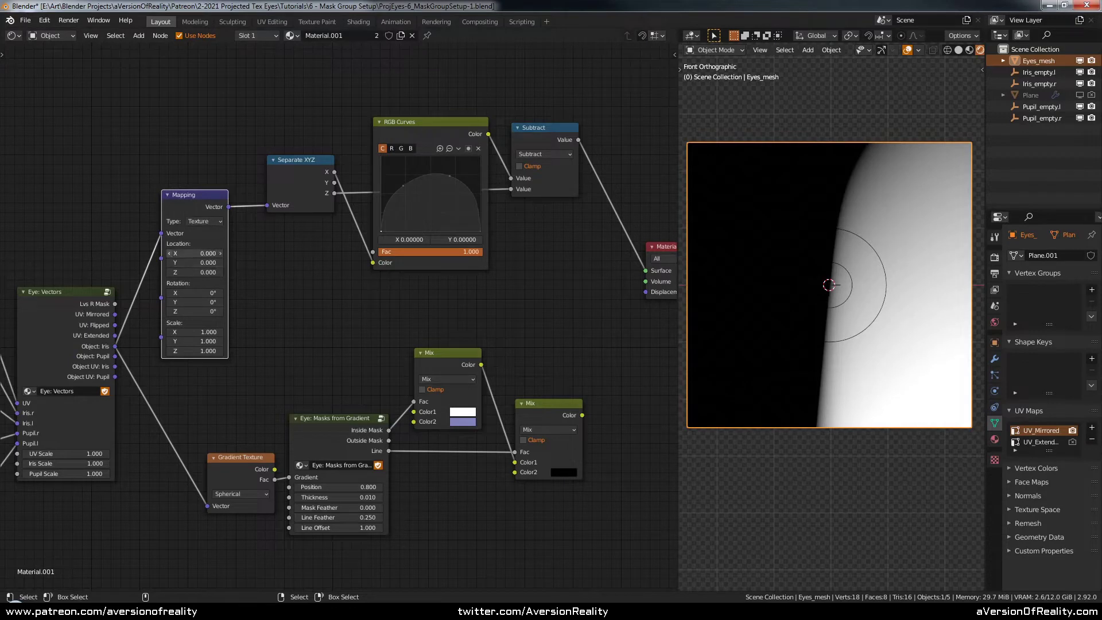
Set the Mapping node's location to -0.5 on both X and Z
left_click(171, 255)
left_click(171, 255)
left_click(171, 254)
left_click(171, 255)
left_click(171, 254)
double_click(178, 271)
type("-0.5")
key("Return")
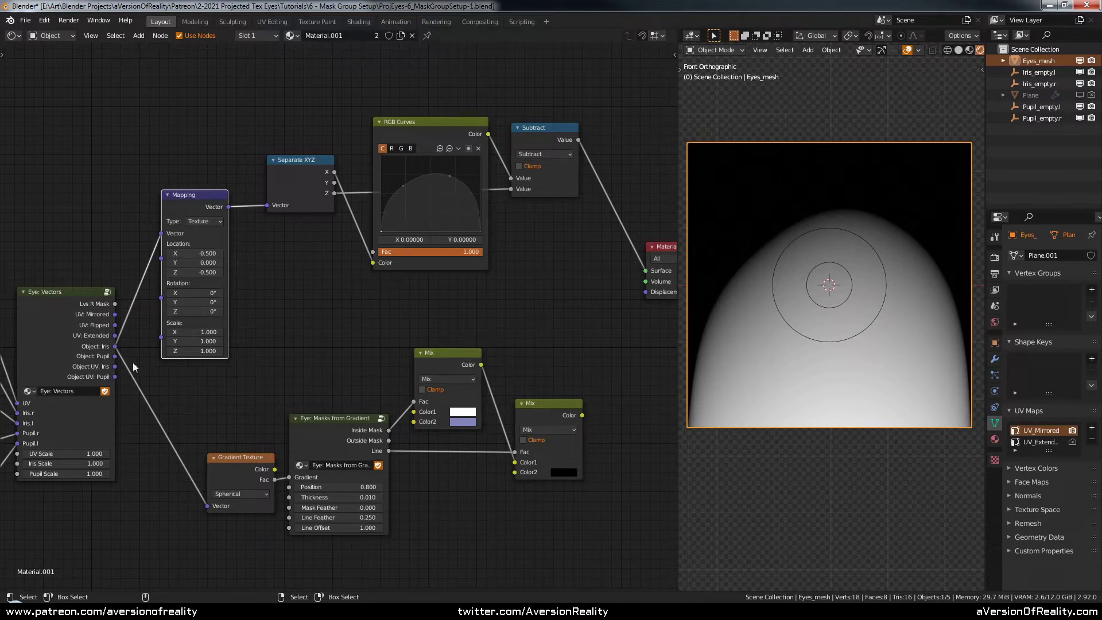
Connect Object UV: Iris directly to Separate XYZ, and feed its Y output into Subtract's second value
left_click_drag(115, 366, 267, 205)
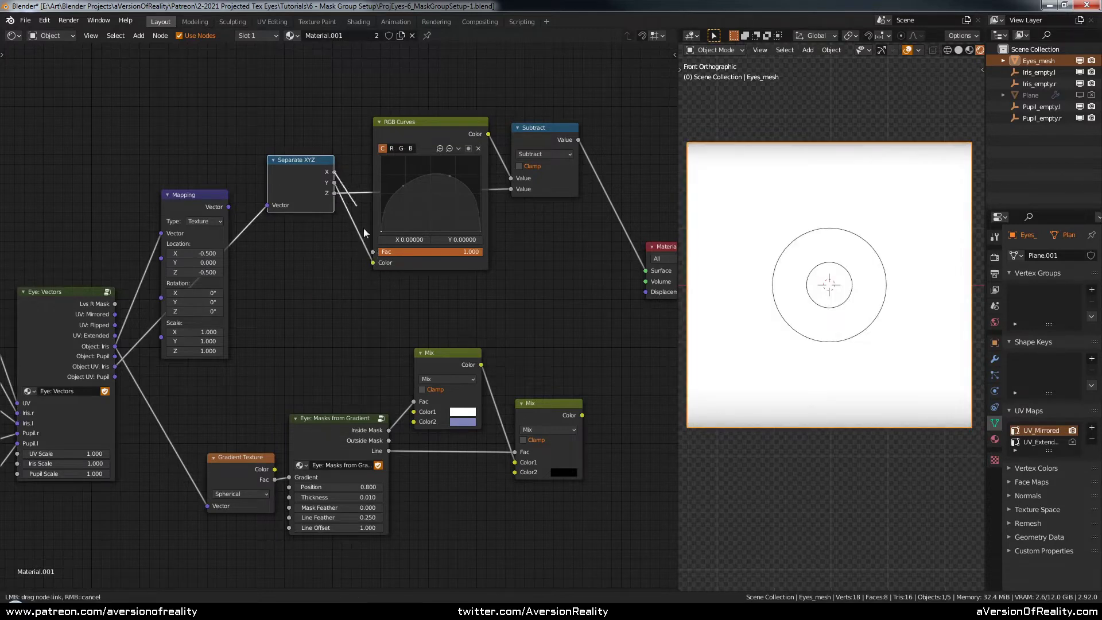
left_click_drag(334, 183, 511, 189)
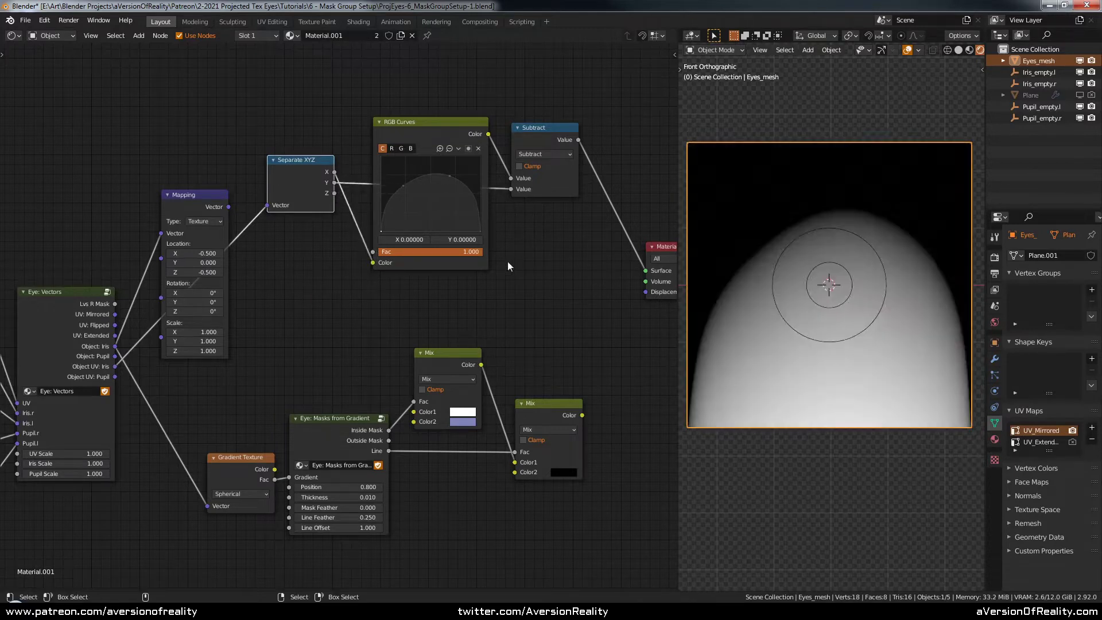
Delete the disconnected Mapping node and save the file
left_click(189, 208)
key("x")
key("ctrl+s")
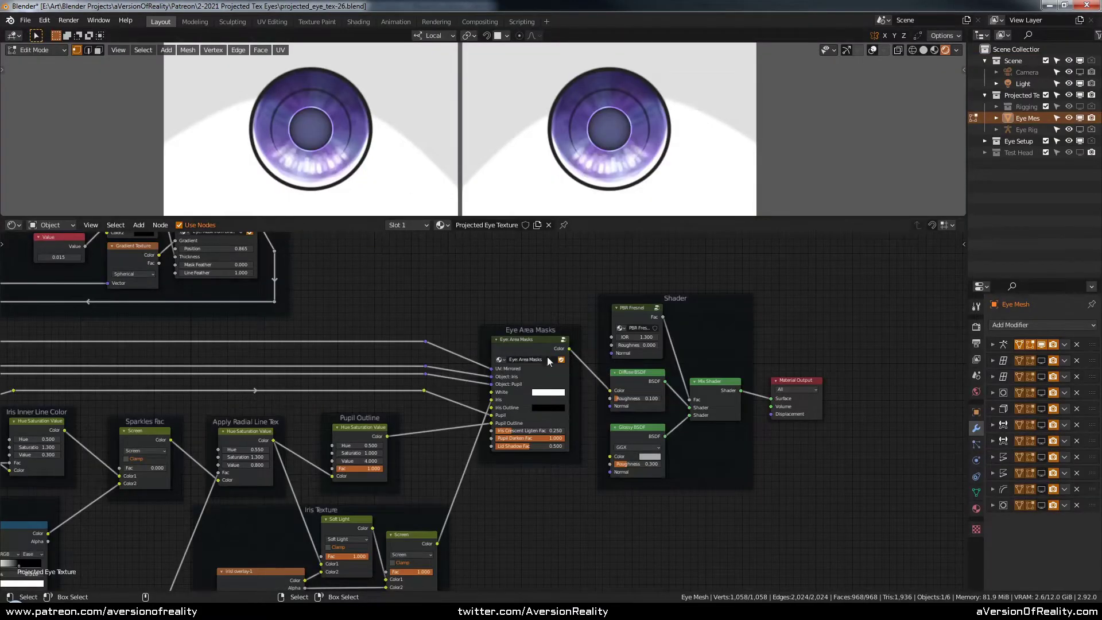
Open the Eye: Area Masks node group in projected_eye_tex-26.blend and examine its iris and pupil gradient masks
left_click(539, 340)
scroll(539, 340, "up", 3)
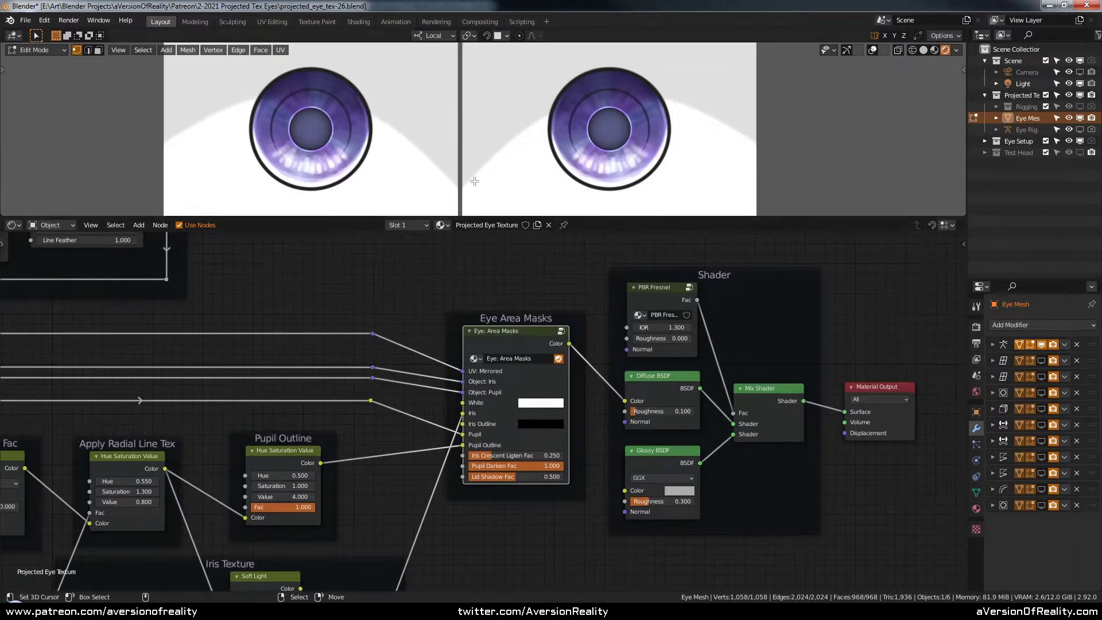
key("Tab")
scroll(515, 317, "down", 5)
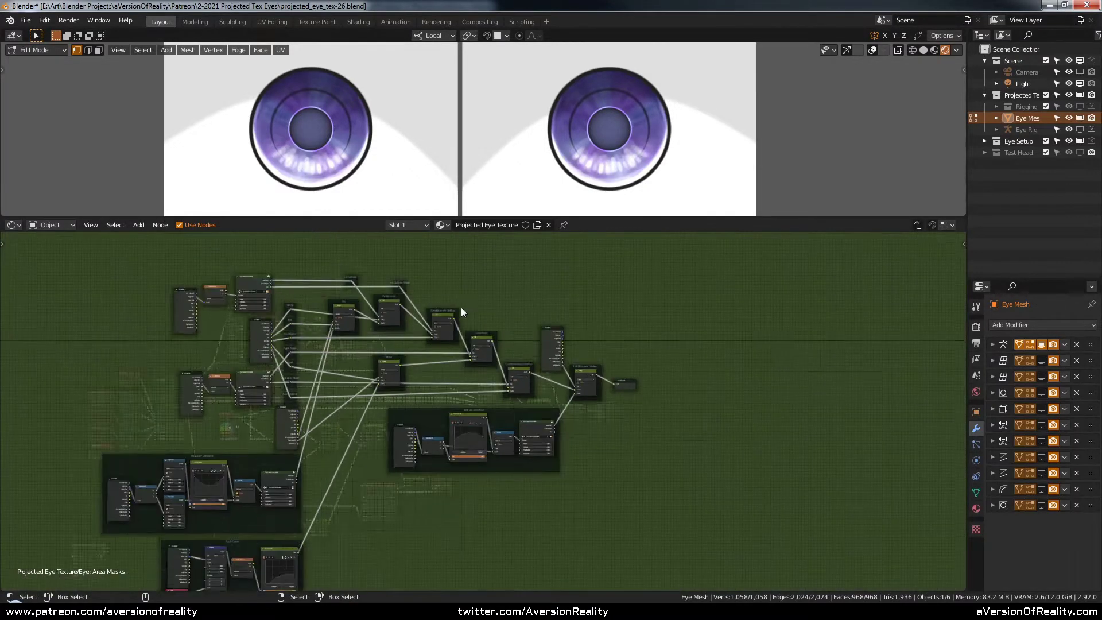
scroll(460, 308, "up", 5)
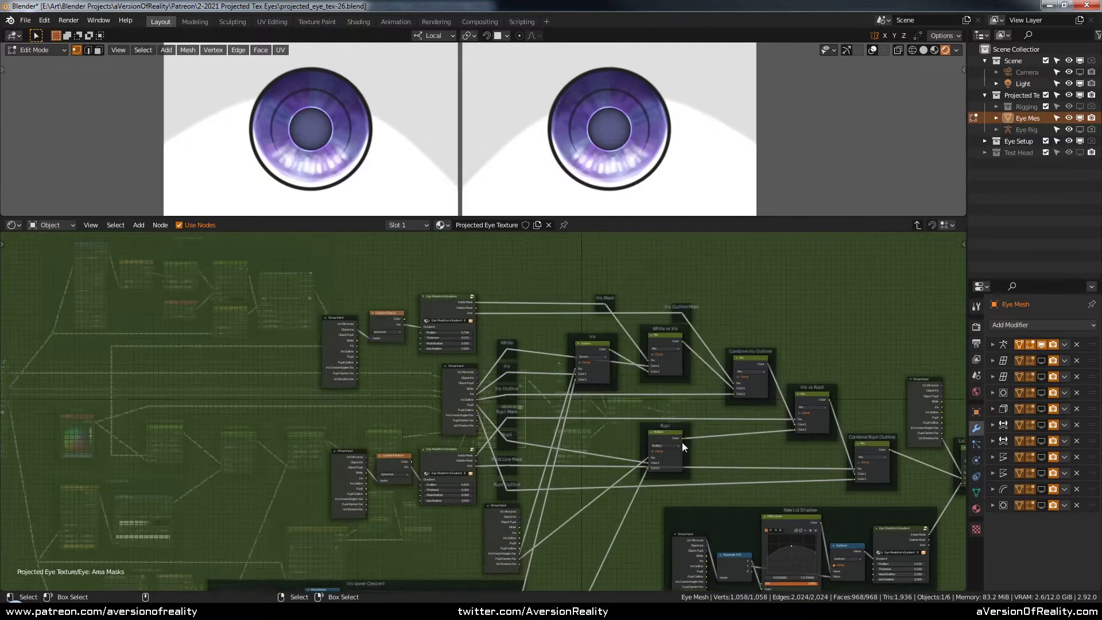
scroll(594, 368, "up", 3)
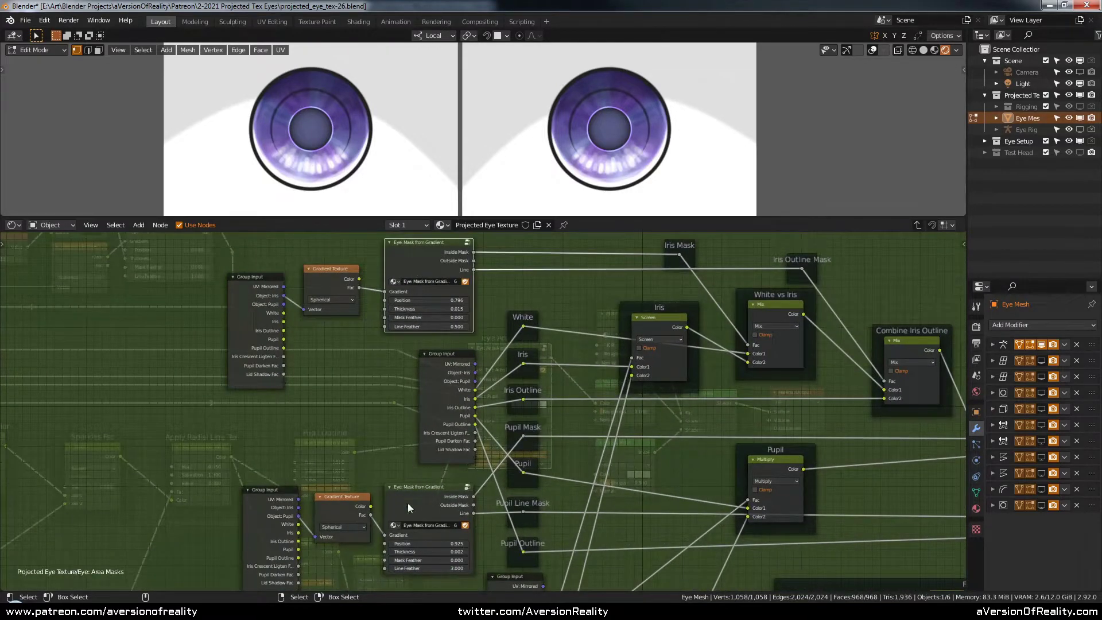
Examine the Fake Lid Shadow frame inside the Eye: Area Masks group, including its curve and gradient mask nodes
middle_click_drag(385, 466, 361, 378)
scroll(361, 378, "down", 4)
middle_click_drag(557, 546, 573, 367)
middle_click_drag(750, 314, 515, 321)
scroll(516, 320, "up", 4)
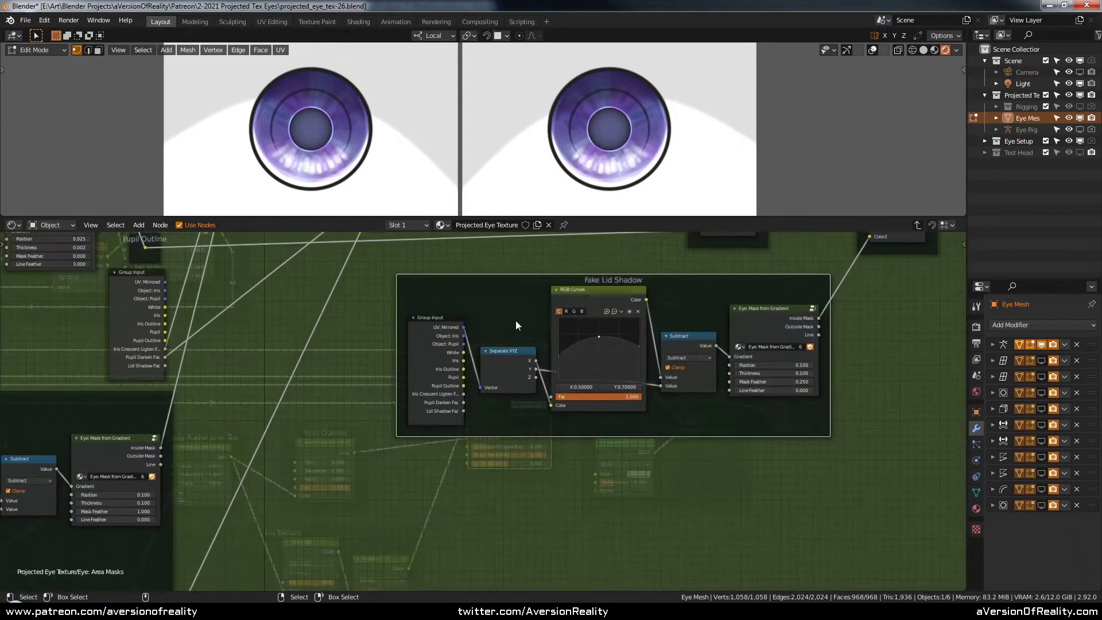
scroll(622, 303, "down", 2)
scroll(580, 326, "up", 1)
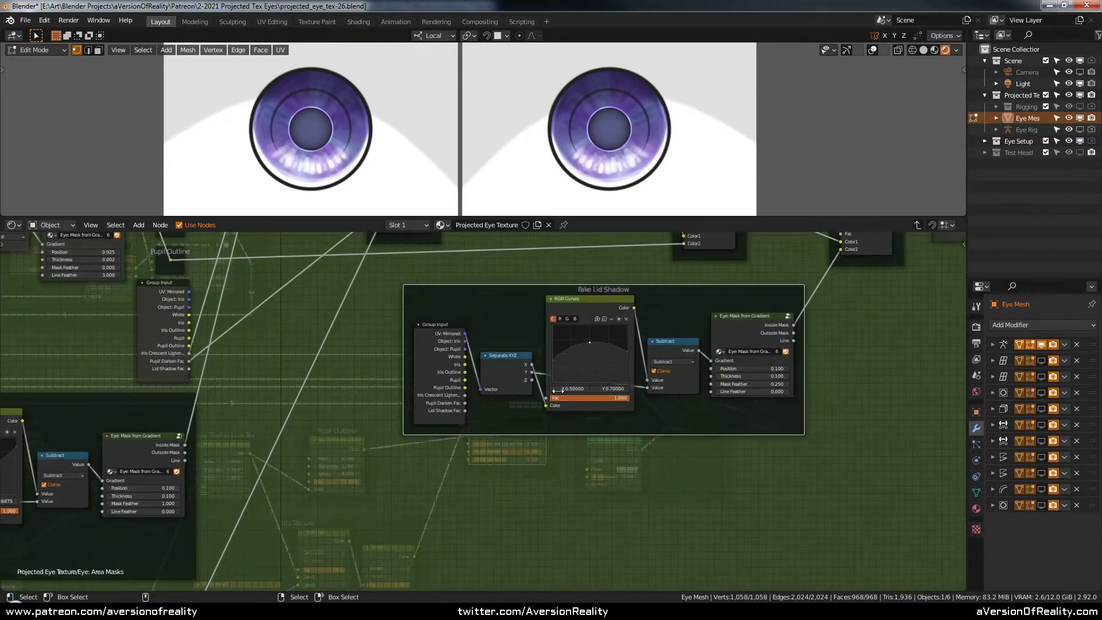
middle_click_drag(463, 462, 562, 437)
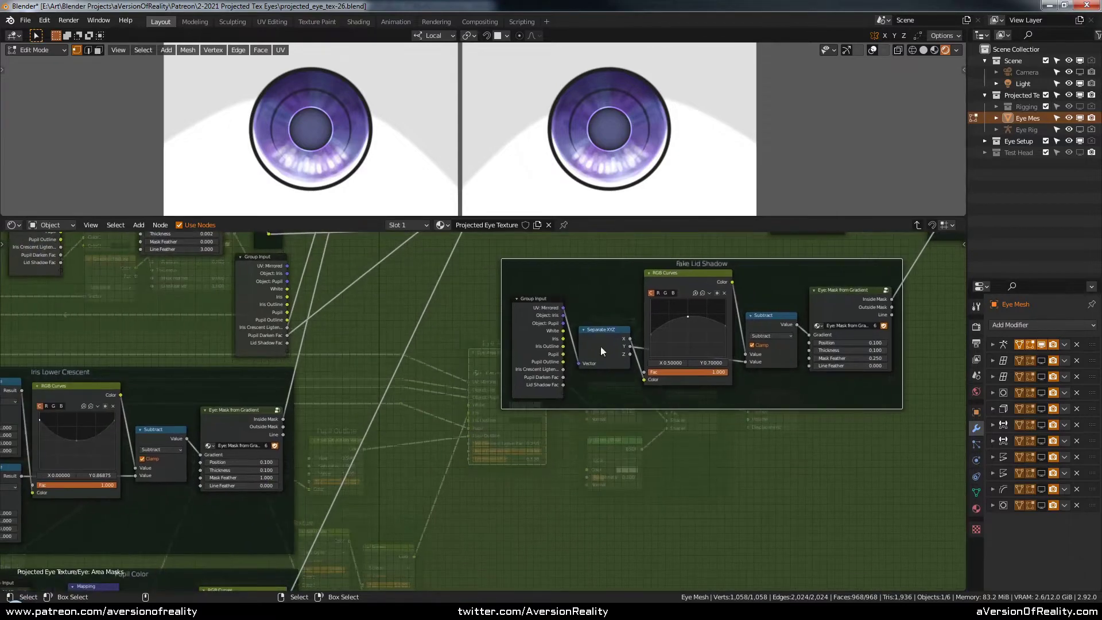
Examine the Iris Lower Crescent and Pupil Color frames, comparing them with the shading on the rendered eyes
scroll(606, 345, "left", 5, "ctrl")
scroll(609, 344, "down", 2, "shift")
scroll(661, 359, "left", 2, "ctrl")
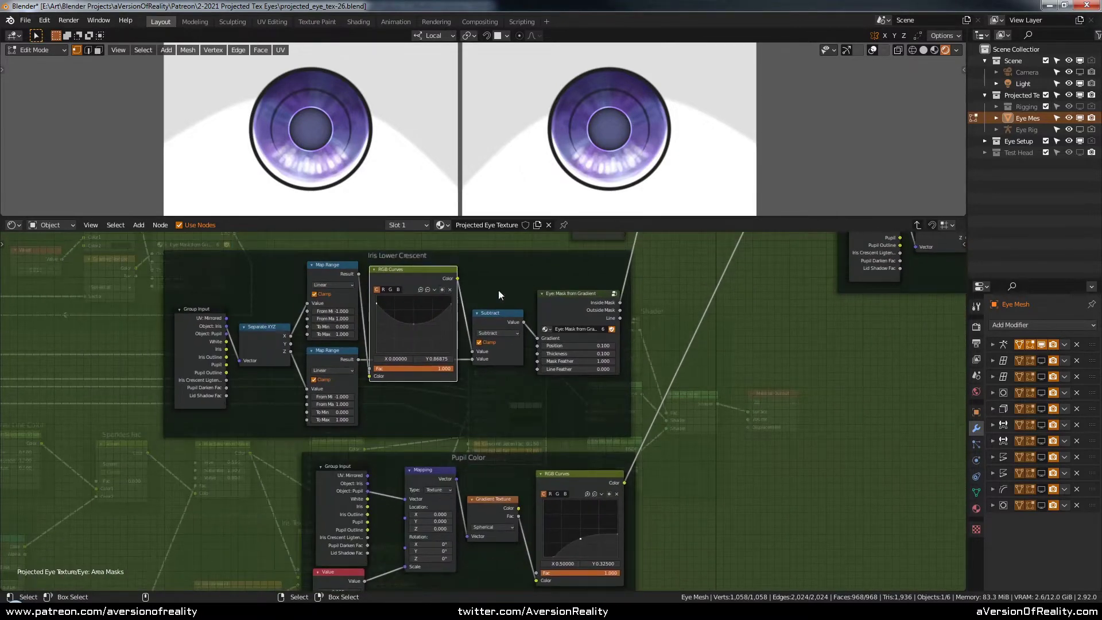
scroll(517, 304, "up", 2)
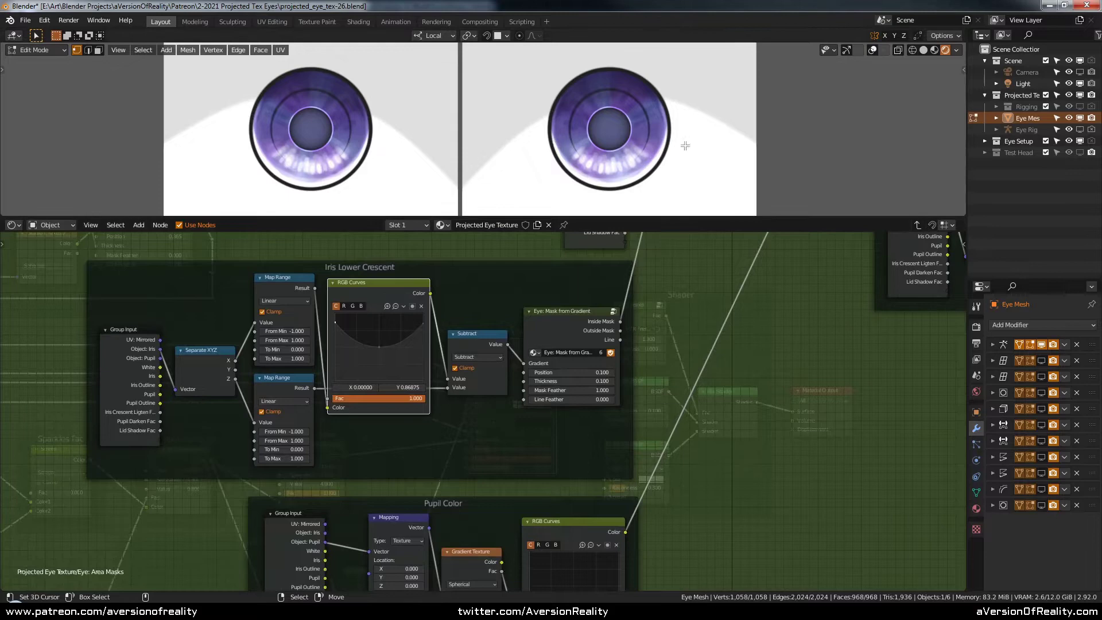
middle_click_drag(763, 447, 682, 364)
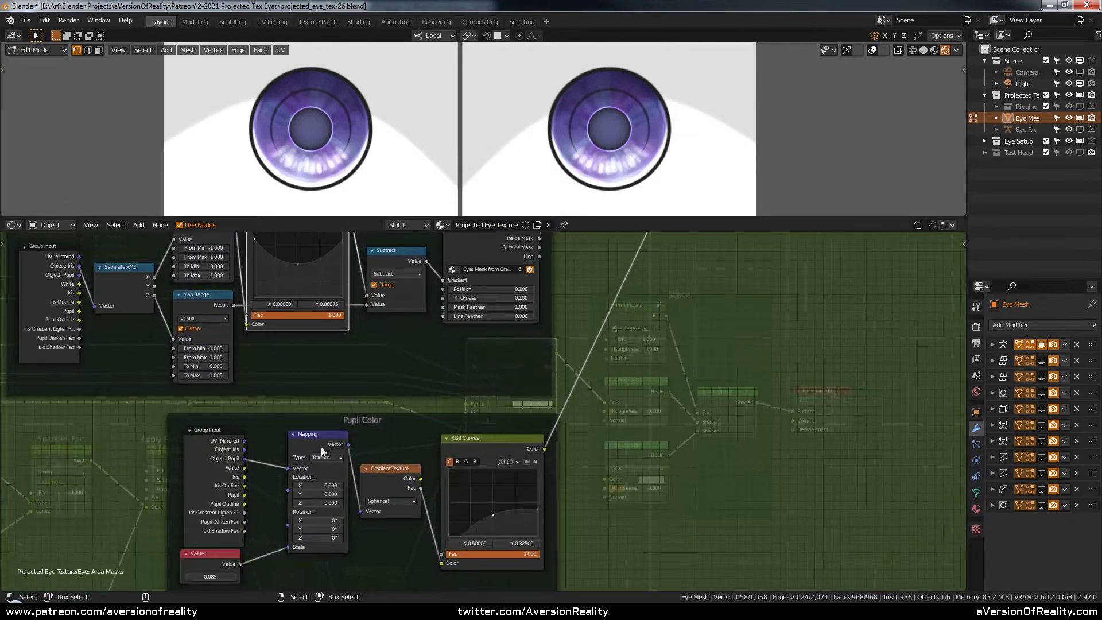
scroll(470, 438, "up", 1)
scroll(598, 114, "up", 5)
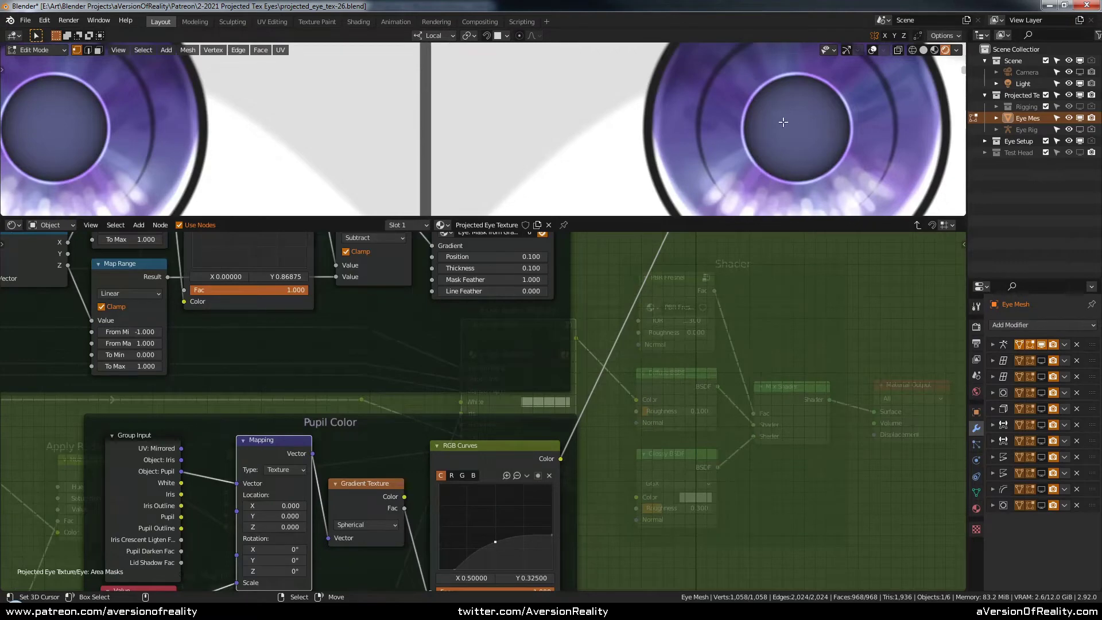
scroll(789, 130, "down", 2)
scroll(737, 346, "down", 4)
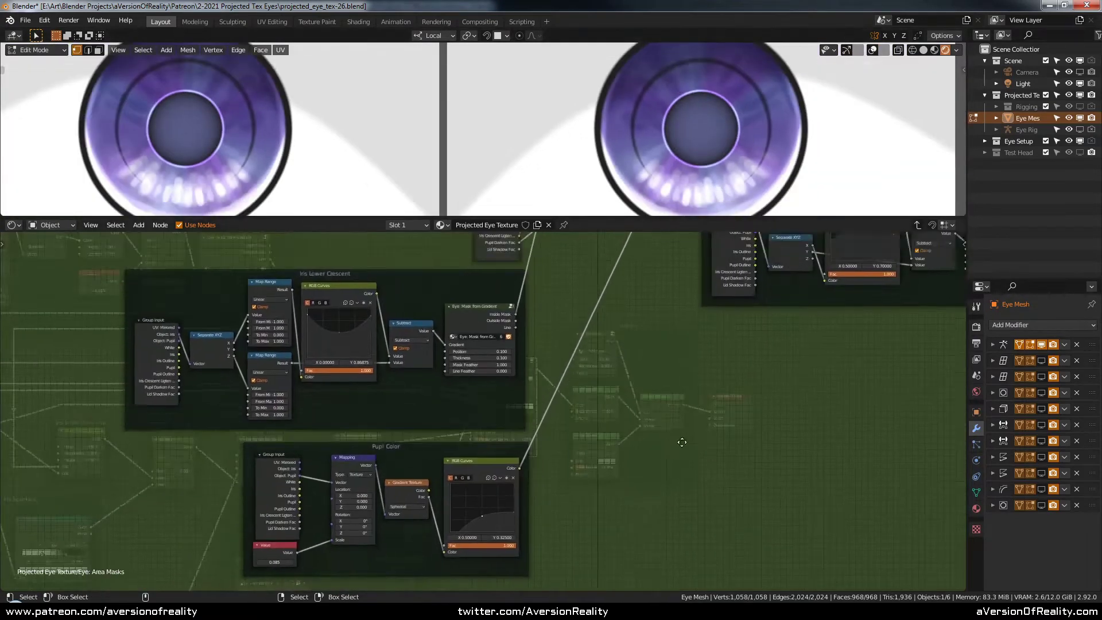
Review how the group's mix nodes combine the white, iris, pupil, outlines and lid shadow using the masks
scroll(654, 333, "up", 1)
middle_click_drag(588, 273, 551, 392)
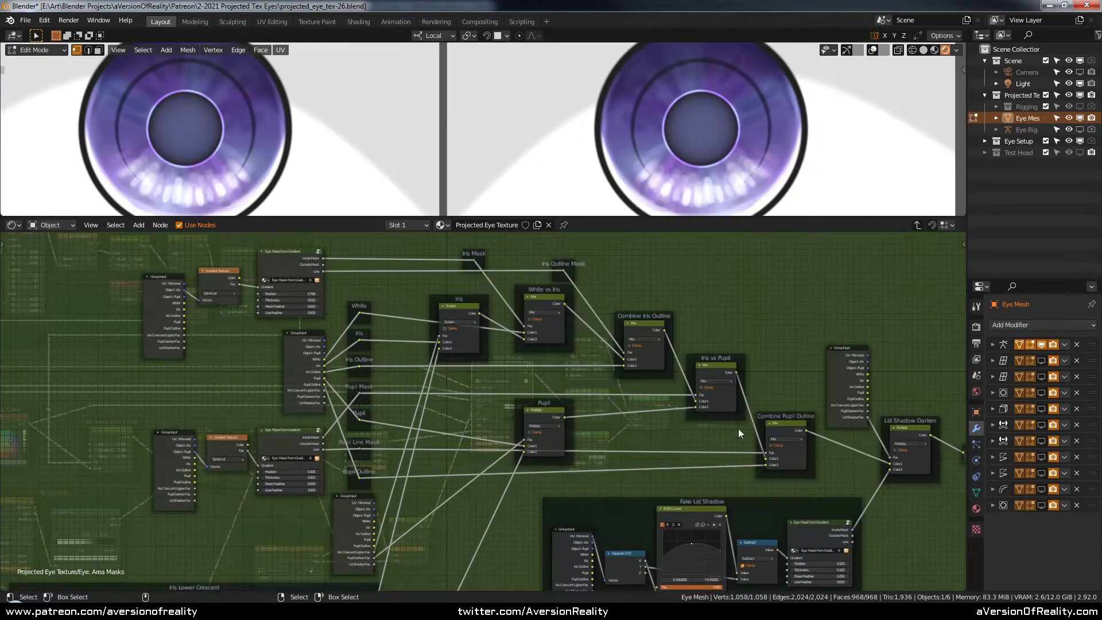
middle_click_drag(532, 380, 494, 382)
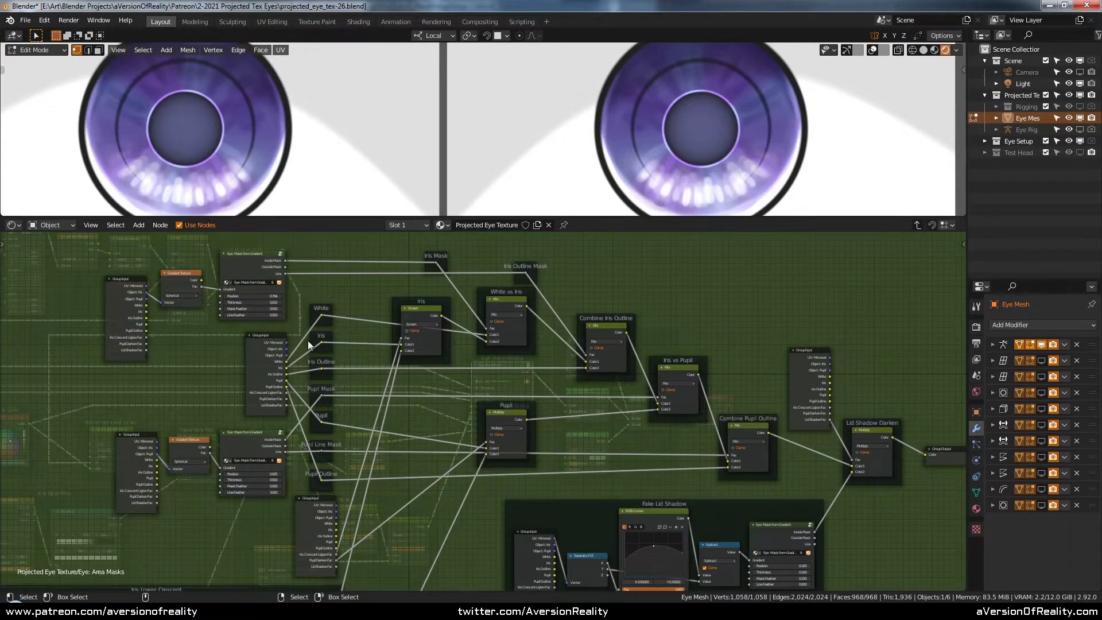
scroll(309, 341, "up", 2)
middle_click_drag(313, 288, 435, 313)
middle_click_drag(519, 432, 463, 425)
scroll(464, 411, "up", 1)
scroll(463, 425, "down", 1)
scroll(462, 425, "down", 1)
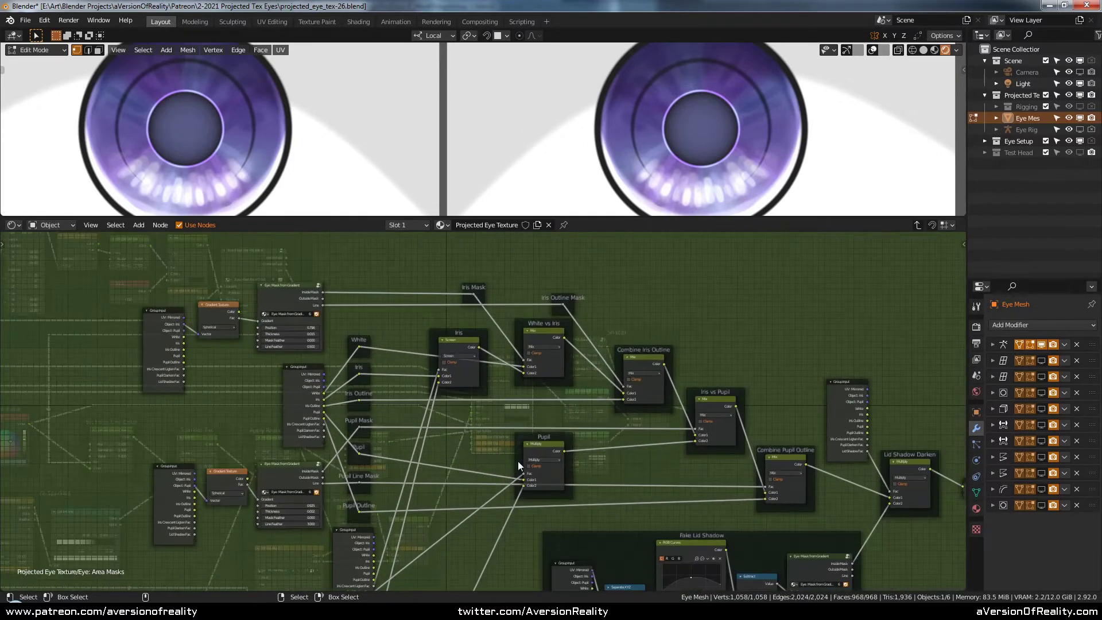
middle_click_drag(518, 463, 471, 429)
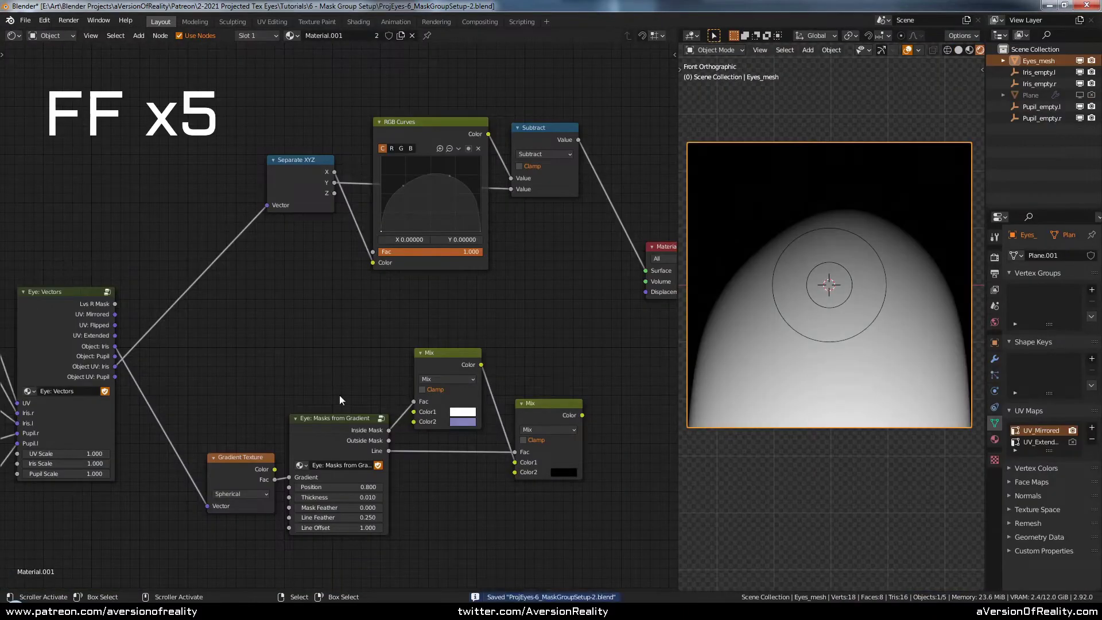
Group the Gradient Texture, Eye: Masks from Gradient and both Mix nodes, naming the group's vector input Object: Iris
left_click_drag(246, 424, 522, 450)
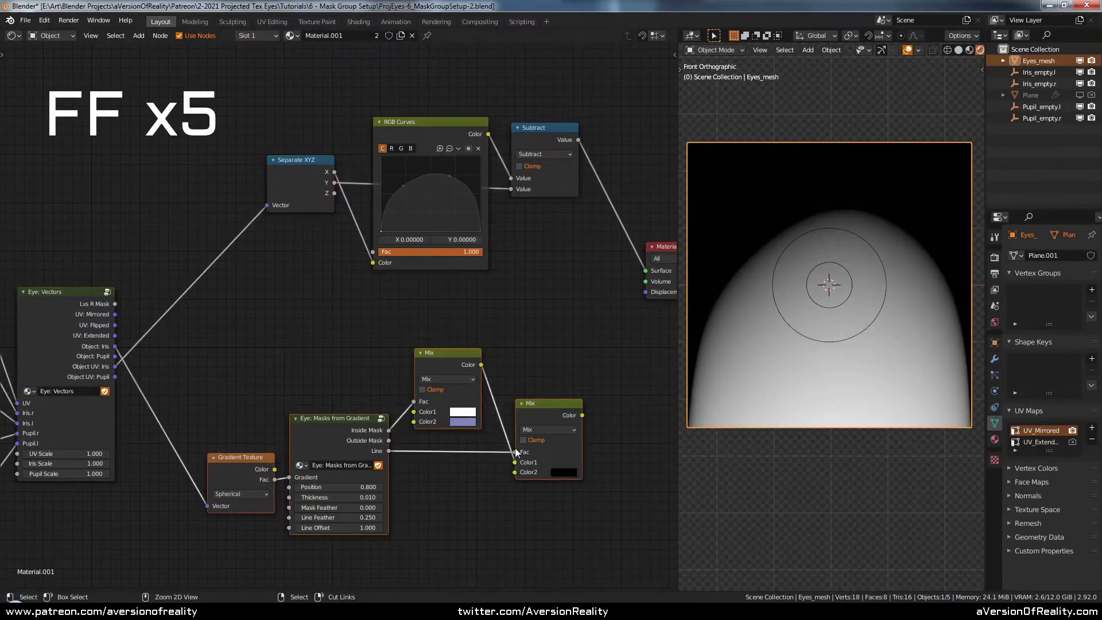
key("ctrl+g")
middle_click_drag(391, 335, 538, 306)
key("n")
double_click(590, 70)
type("Object: Iris")
key("Return")
middle_click_drag(494, 269, 335, 235)
scroll(335, 229, "down", 3)
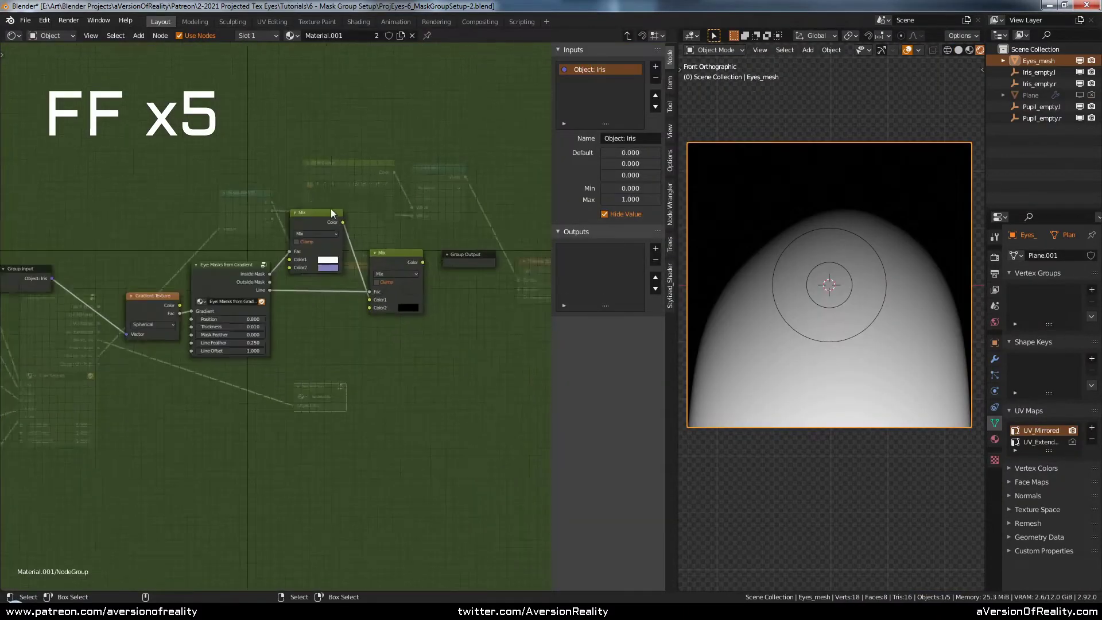
Move the Mix nodes aside and duplicate the Group Input, Gradient Texture and Eye: Masks from Gradient nodes below the originals
key("g")
key("x")
middle_click_drag(247, 304, 438, 304)
key("g")
left_click(398, 147)
left_click_drag(192, 122, 224, 160)
left_click_drag(195, 97, 408, 229)
scroll(365, 252, "up", 2)
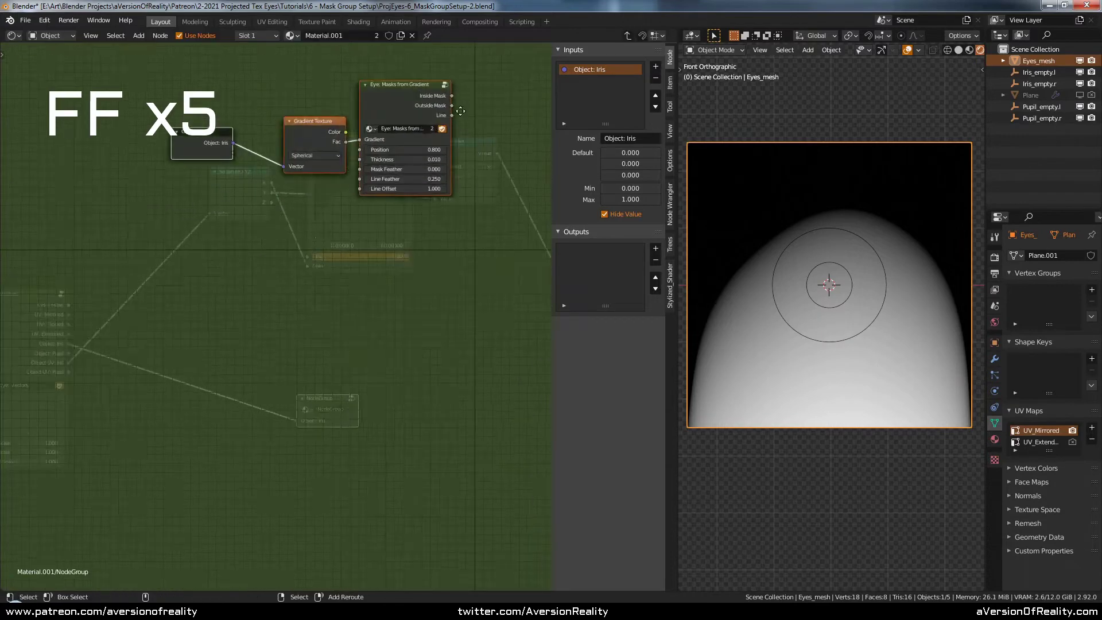
key("shift+d")
left_click(310, 385)
left_click(190, 367)
Add a second group input named Object: Pupil and hide its value
left_click(655, 67)
double_click(607, 85)
type("Object: Pupil")
key("Return")
key("n")
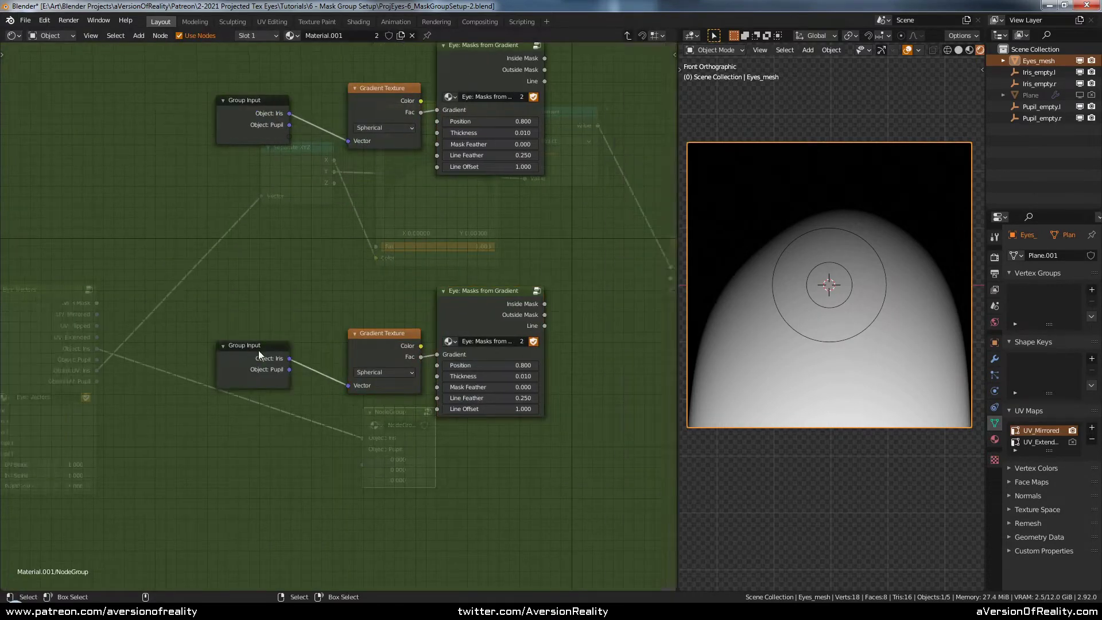
key("n")
left_click(605, 215)
key("n")
Try to bring copies of the Separate XYZ, RGB Curves and Subtract nodes into the mask group
key("Tab")
left_click_drag(391, 418, 460, 316)
key("Tab")
scroll(425, 253, "down", 8)
key("ctrl+v")
key("c")
key("Escape")
key("g")
left_click(426, 279)
scroll(396, 333, "up", 7)
key("ctrl+z")
scroll(339, 327, "down", 6)
key("c")
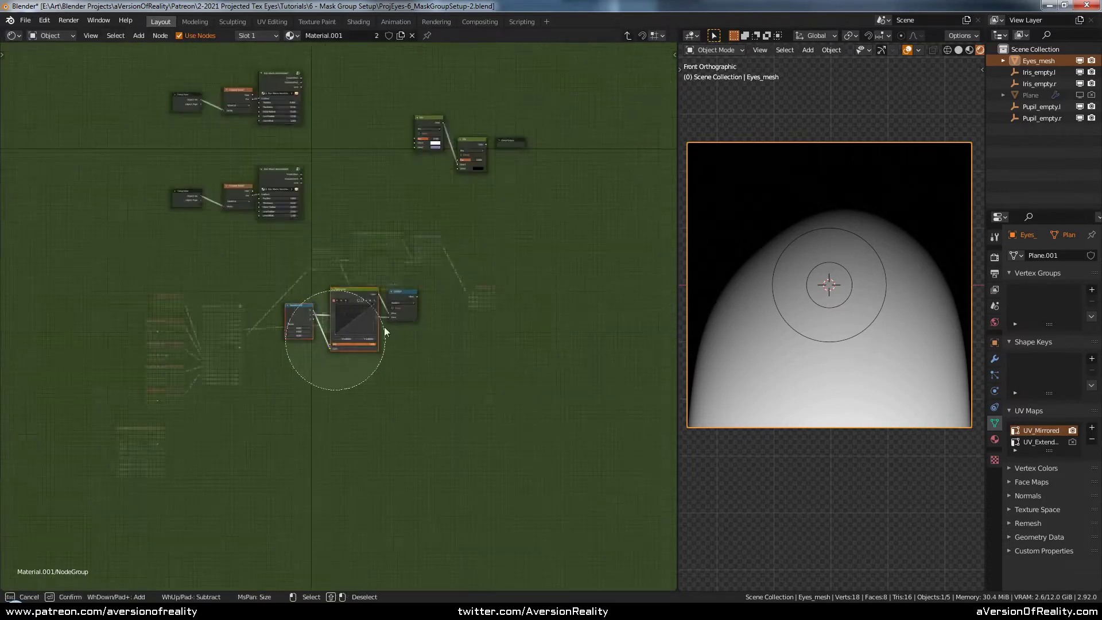
key("Escape")
key("x")
Link the Object: Pupil vector from Eye: Vectors into the group and delete the leftover curve nodes from the material
scroll(287, 322, "up", 4)
mouse_move(300, 383)
left_mouse_down()
mouse_move(291, 388)
mouse_move(325, 398)
left_mouse_up()
key("Tab")
left_click_drag(115, 357, 301, 346)
key("x")
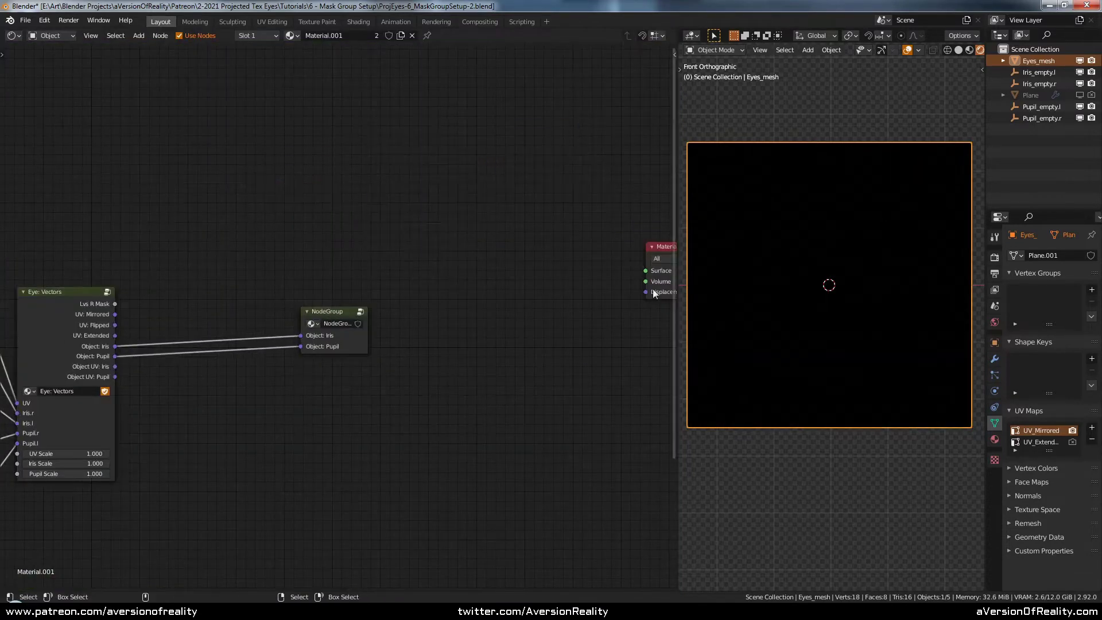
left_click_drag(656, 293, 532, 329)
left_click_drag(369, 336, 403, 334)
Rename the node group as Eye: Area Masks and place it nearer to the Eye: Vectors node
double_click(353, 323)
type("Eye: Mask")
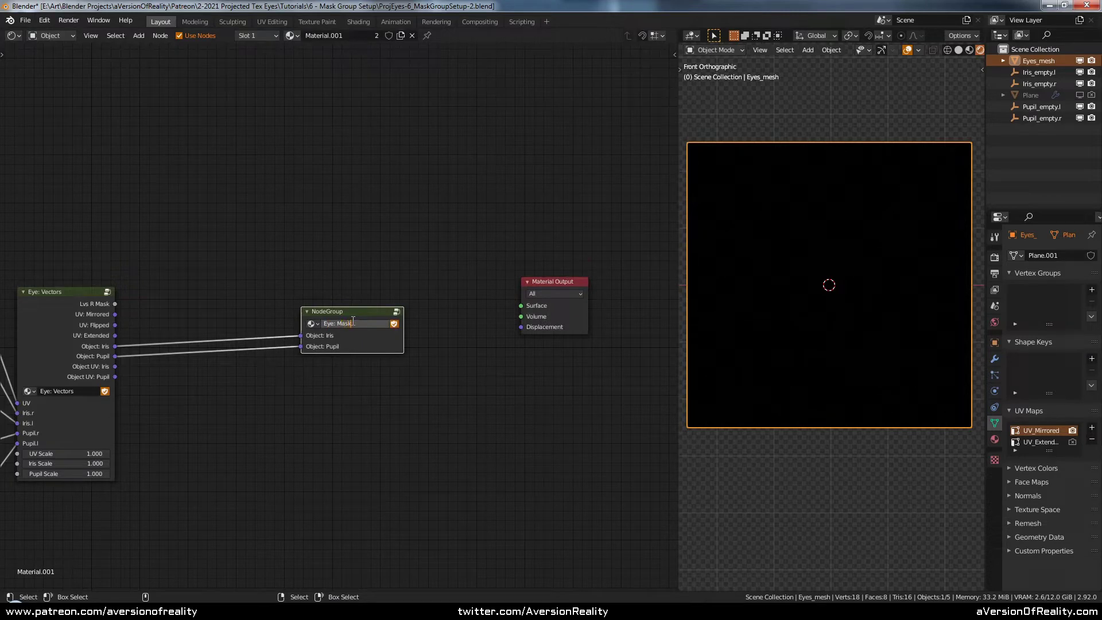
key("Return")
double_click(347, 324)
type("Area")
key("Return")
left_click_drag(387, 340, 339, 339)
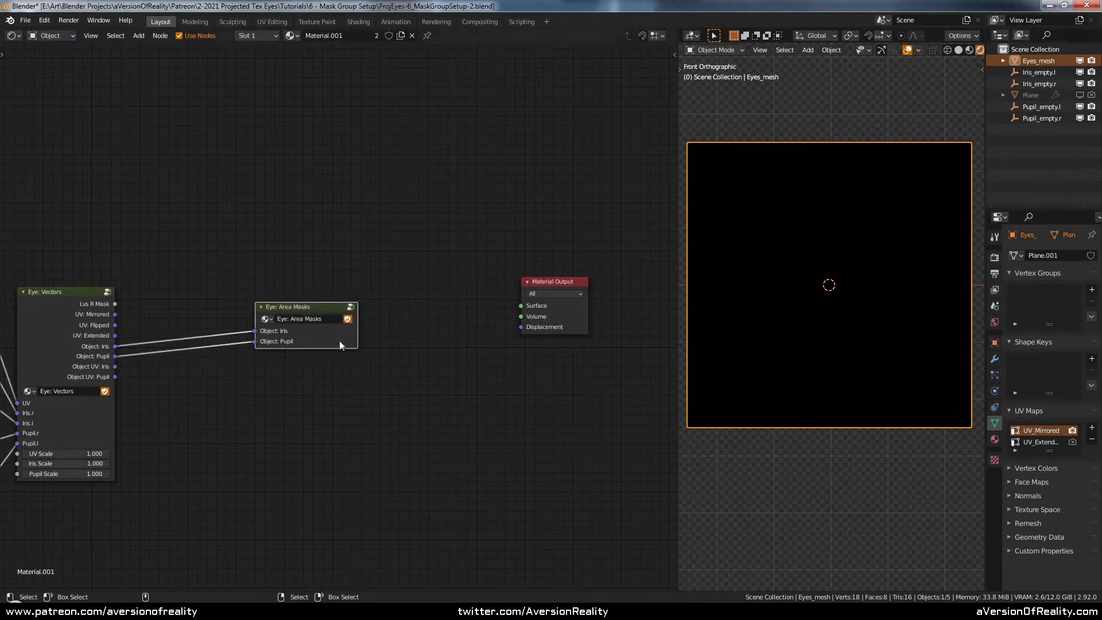
Expose the first Mix node's Color1 through a Group Input and name that group input White
middle_click_drag(339, 340, 417, 266)
key("Tab")
left_click_drag(122, 413, 124, 413)
left_click(468, 267)
scroll(468, 268, "up", 4)
left_click_drag(516, 262, 423, 236)
key("n")
double_click(583, 93)
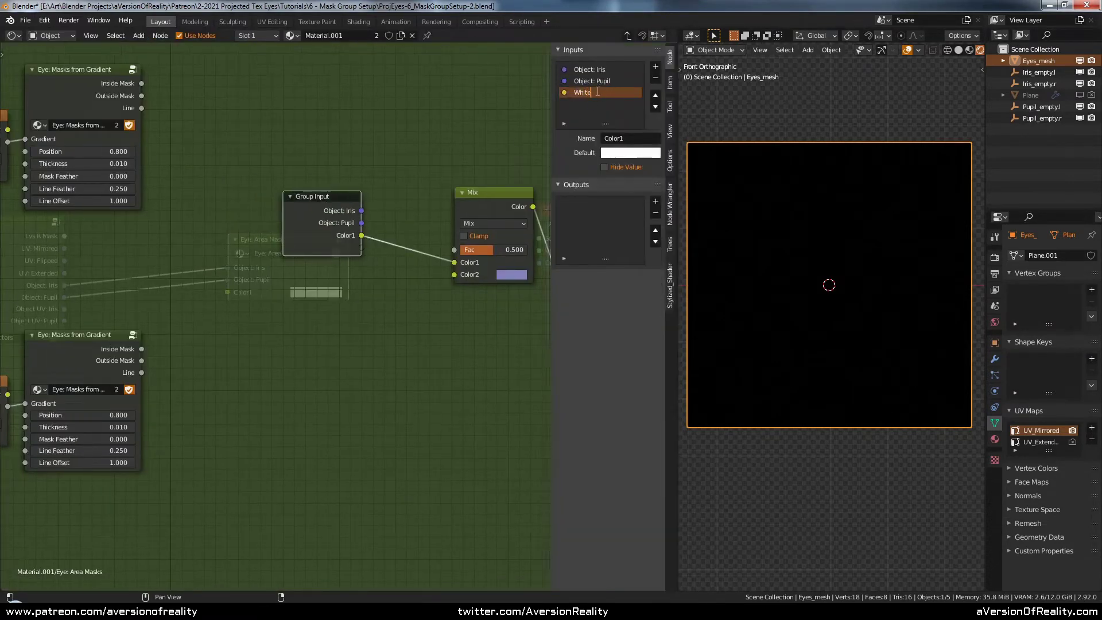
type("White")
key("Return")
Add a UV: Mirrored input at the start of the group's inputs and link it to the matching Eye: Vectors output
left_click(634, 68)
key("n")
key("Tab")
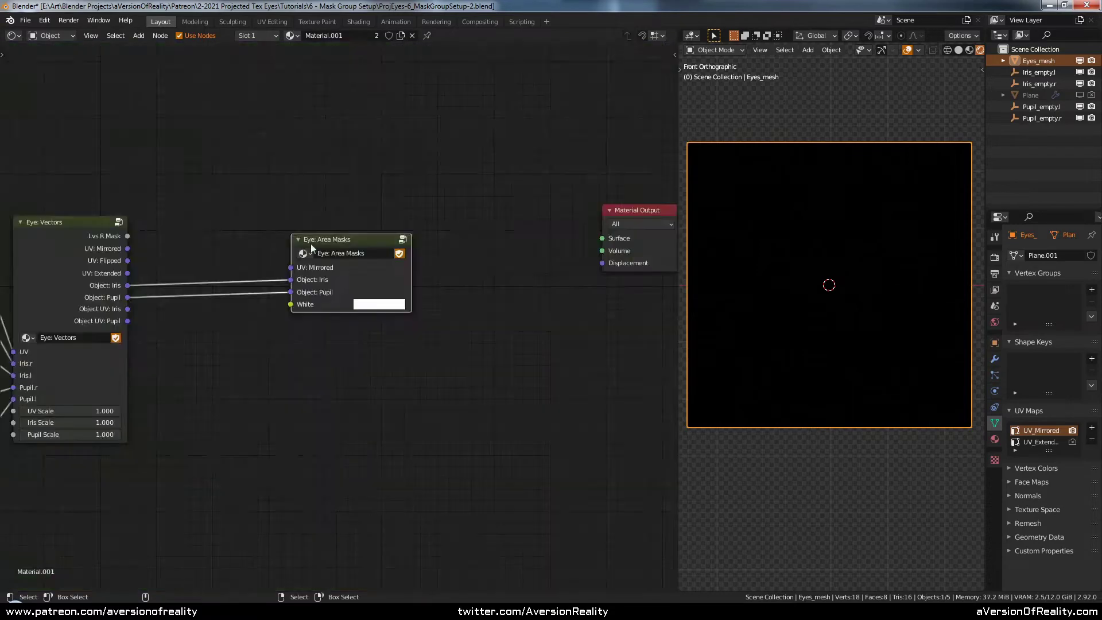
key("Tab")
Expose the first Mix node's Color2 as a group input named Iris
left_click_drag(298, 192, 305, 197)
scroll(368, 241, "up", 1)
left_click_drag(424, 254, 345, 237)
key("n")
double_click(584, 115)
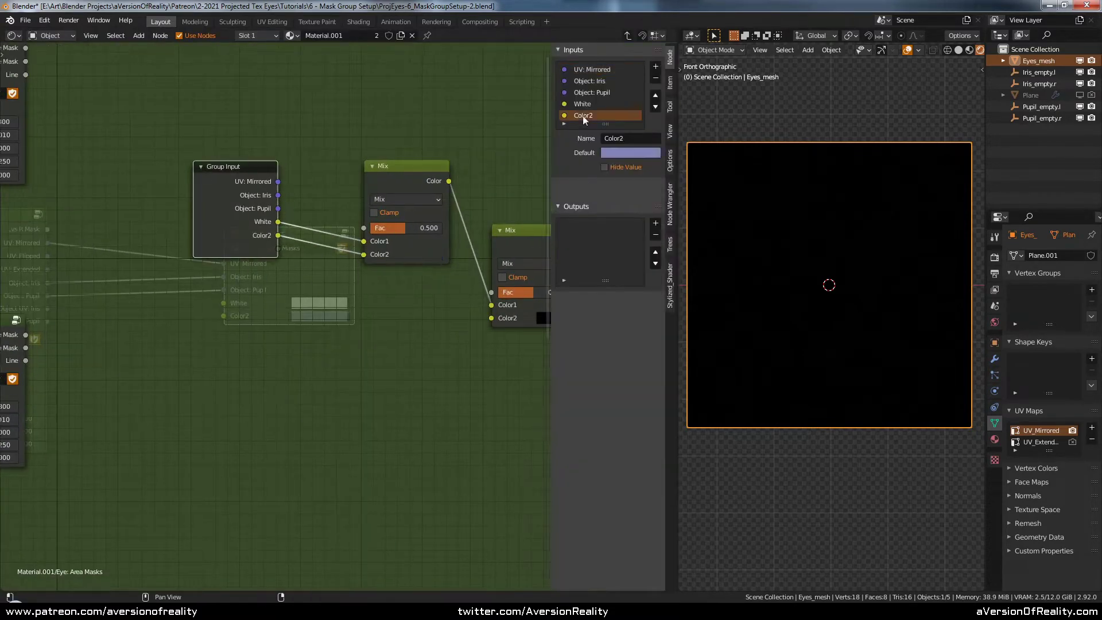
type("Iris")
key("Return")
Expose the second Mix node's Color2 as a group input named Iris Outline
middle_click_drag(509, 169, 430, 137)
left_click_drag(367, 183, 368, 178)
left_click_drag(414, 287, 200, 217)
scroll(592, 117, "down", 1)
double_click(594, 116)
type("Ir")
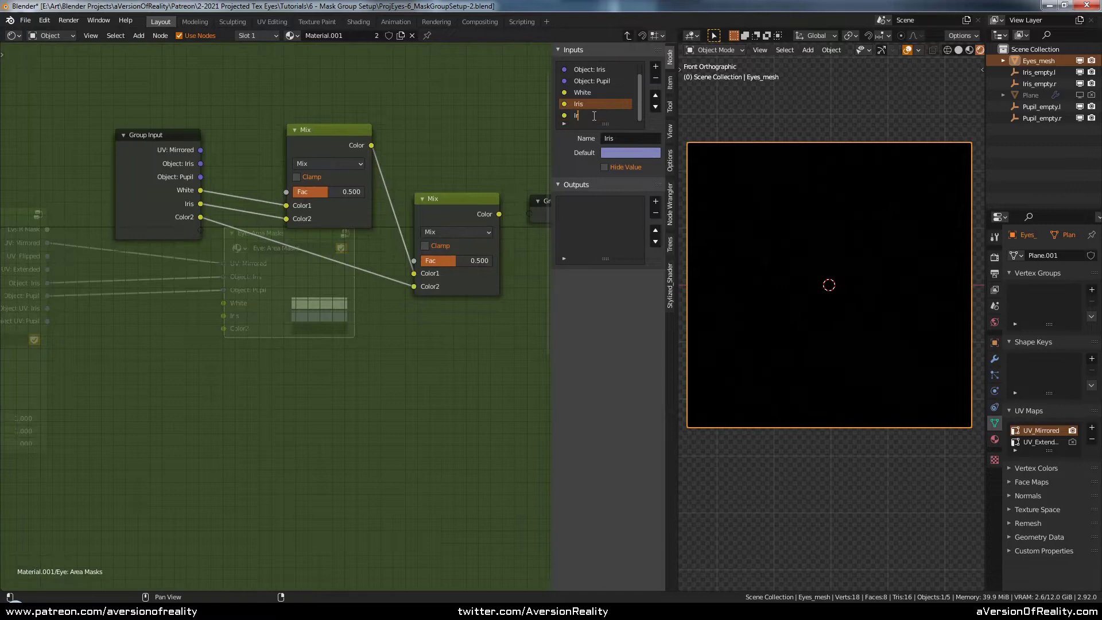
type("n")
Duplicate the second Mix node with its black Color2 and place the copy below the Group Output
left_click_drag(212, 135, 194, 175)
left_click_drag(392, 130, 393, 98)
scroll(459, 287, "down", 1)
middle_click_drag(460, 317, 388, 246)
key("shift+d")
left_click(488, 326)
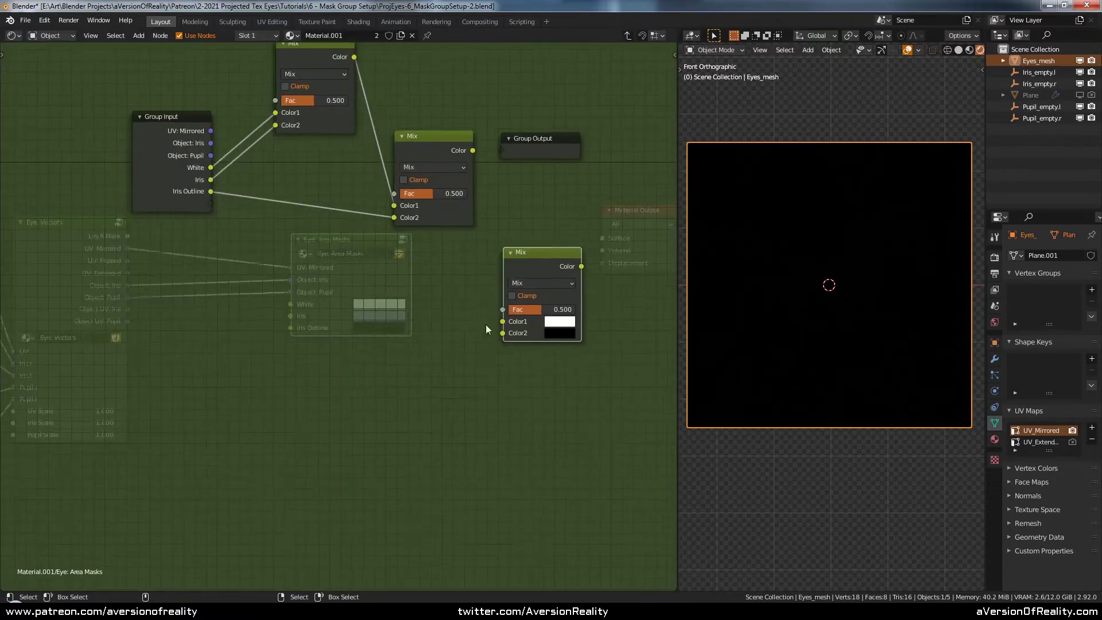
Create two more group colour inputs from the new Mix node's Color2, named Pupil and Pupil Outline
left_click_drag(503, 334, 211, 204)
key("n")
double_click(594, 116)
type("Pupil")
key("Return")
left_click_drag(440, 333, 148, 216)
double_click(592, 115)
type("Pupil Outline")
key("Return")
key("n")
Spread out the Group Input, Group Output and Mix nodes, placing the colour Group Input between the masks and the mixes
left_click_drag(172, 117, 126, 132)
middle_click_drag(460, 172, 333, 238)
left_click_drag(413, 205, 652, 170)
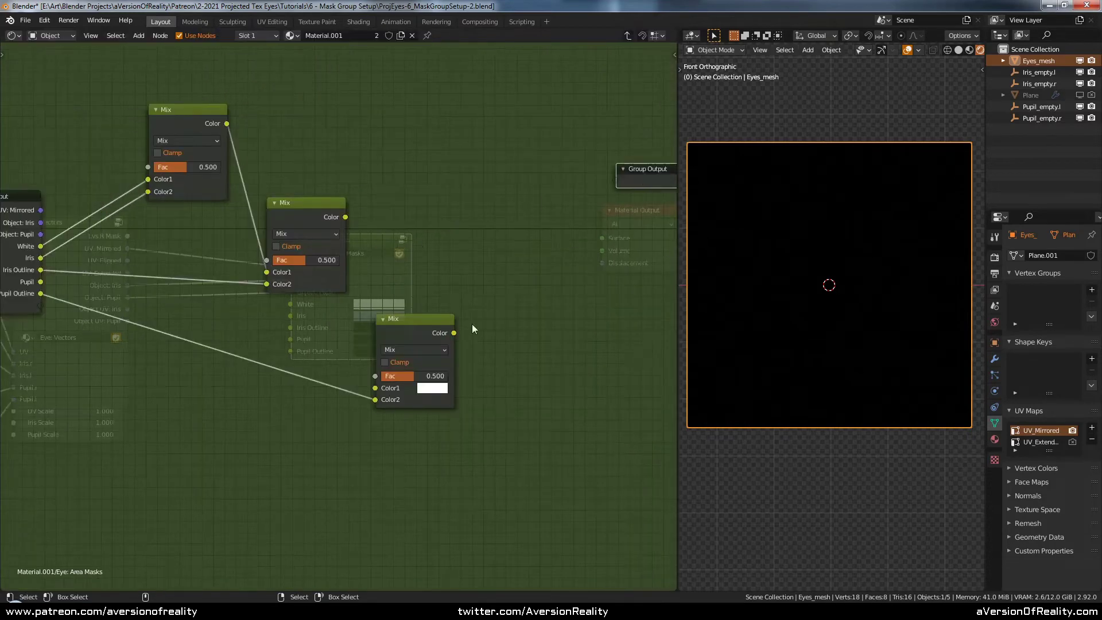
left_click_drag(442, 319, 598, 276)
left_click_drag(203, 147, 465, 249)
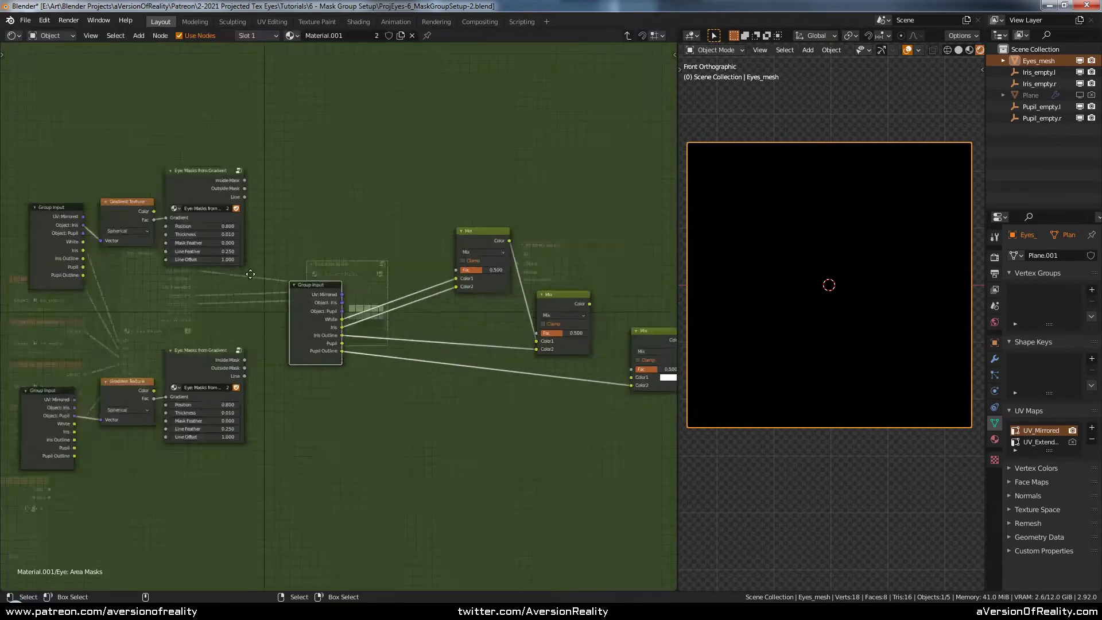
scroll(453, 258, "up", 2)
Connect the iris mask's Inside Mask to the first Mix node's Fac and move that node closer to the masks
left_click_drag(221, 97, 541, 204)
left_click_drag(201, 349, 541, 230)
left_click_drag(574, 143, 371, 172)
scroll(371, 171, "down", 5)
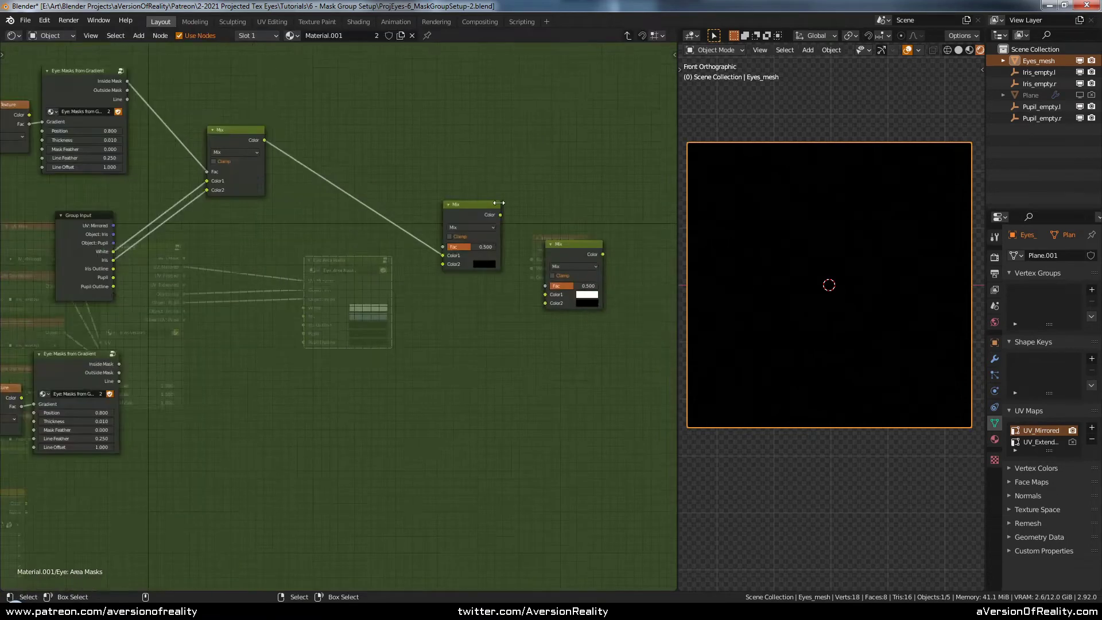
Set up the second Mix node with the pupil's Inside Mask as Fac and the Pupil colour as Color2
left_click_drag(471, 202, 346, 218)
scroll(339, 241, "up", 4)
middle_click_drag(288, 241, 476, 213)
left_click_drag(233, 383, 502, 240)
scroll(281, 281, "up", 1)
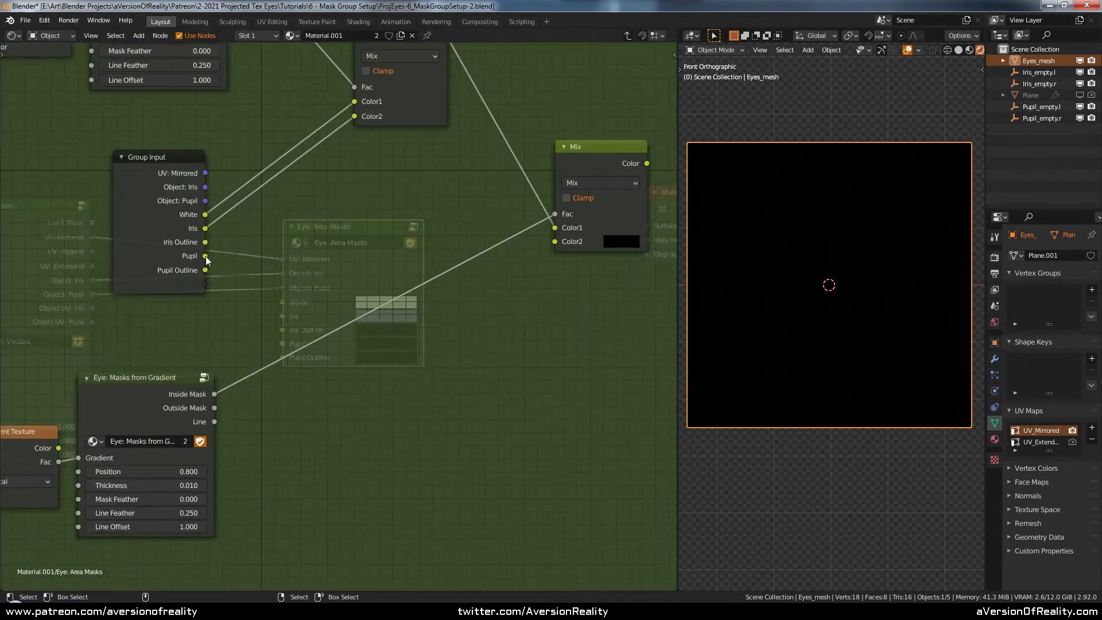
left_click_drag(205, 257, 554, 242)
middle_click_drag(551, 244, 481, 297)
left_click_drag(531, 200, 485, 203)
left_click_drag(332, 72, 335, 76)
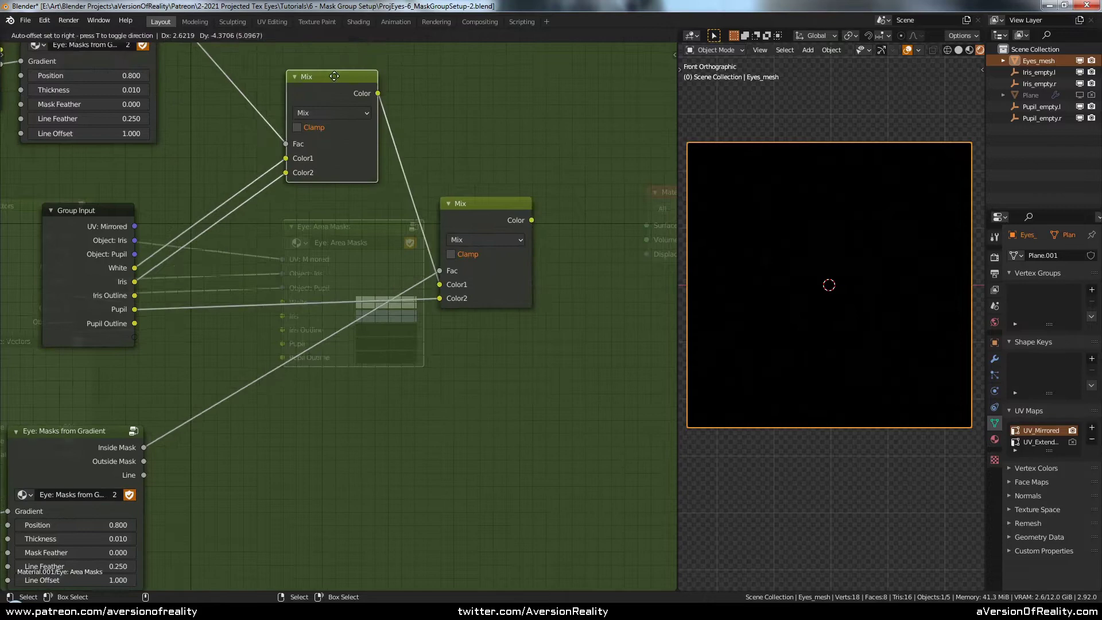
Insert a spare Mix node with black Color2 into the link between the iris and pupil Mix nodes
left_click_drag(501, 206, 624, 222)
scroll(609, 212, "down", 3)
middle_click_drag(634, 247, 430, 189)
left_click_drag(554, 207, 321, 138)
middle_click_drag(321, 138, 524, 188)
left_click_drag(523, 188, 473, 152)
scroll(322, 258, "up", 2)
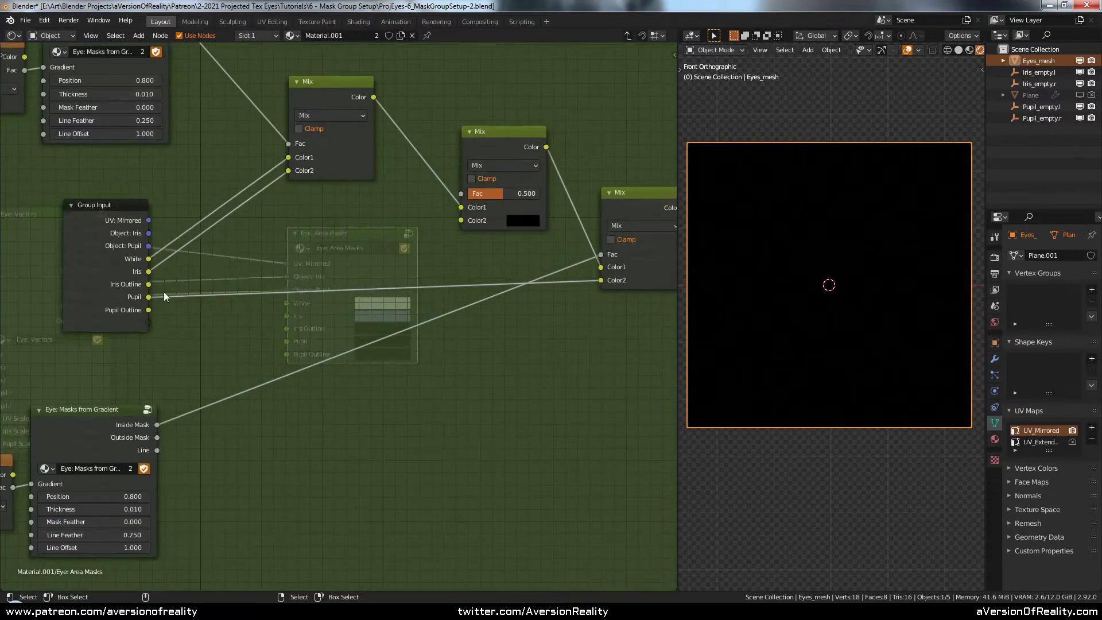
left_click_drag(148, 285, 458, 197)
key("ctrl+z")
Output the pupil Mix node's colour from the group, save the file, and connect the group's Color to the material Surface
middle_click_drag(559, 123, 256, 161)
key("ctrl+s")
left_click_drag(310, 239, 580, 222)
key("Tab")
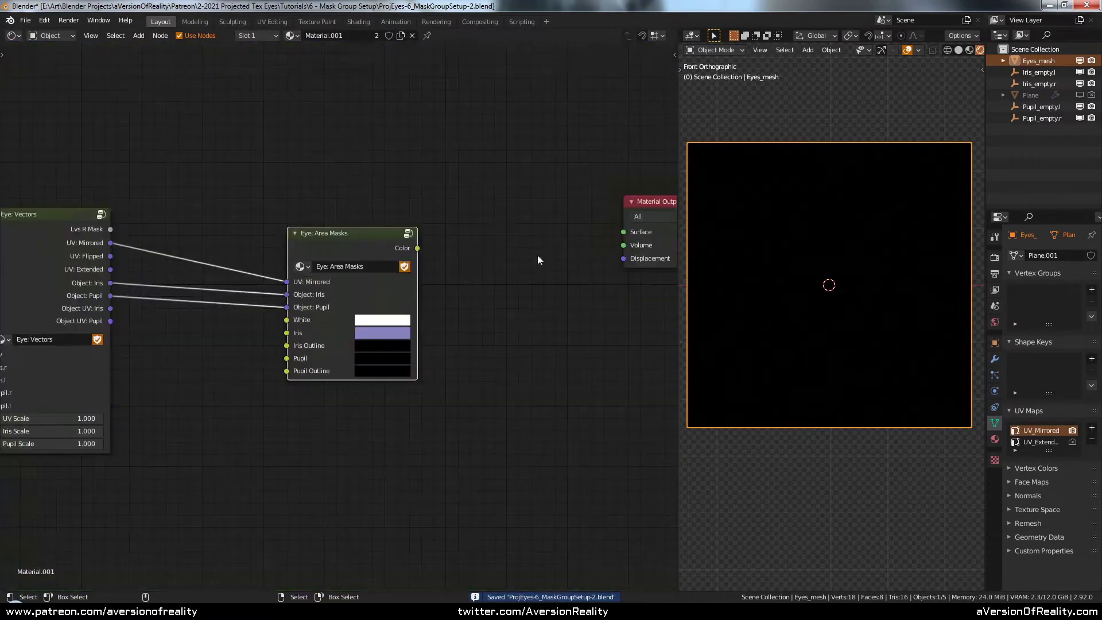
left_click_drag(418, 248, 624, 232)
Route the iris mask's Line through a reroute to the middle Mix node's Fac and connect Iris Outline to its Color2
key("Tab")
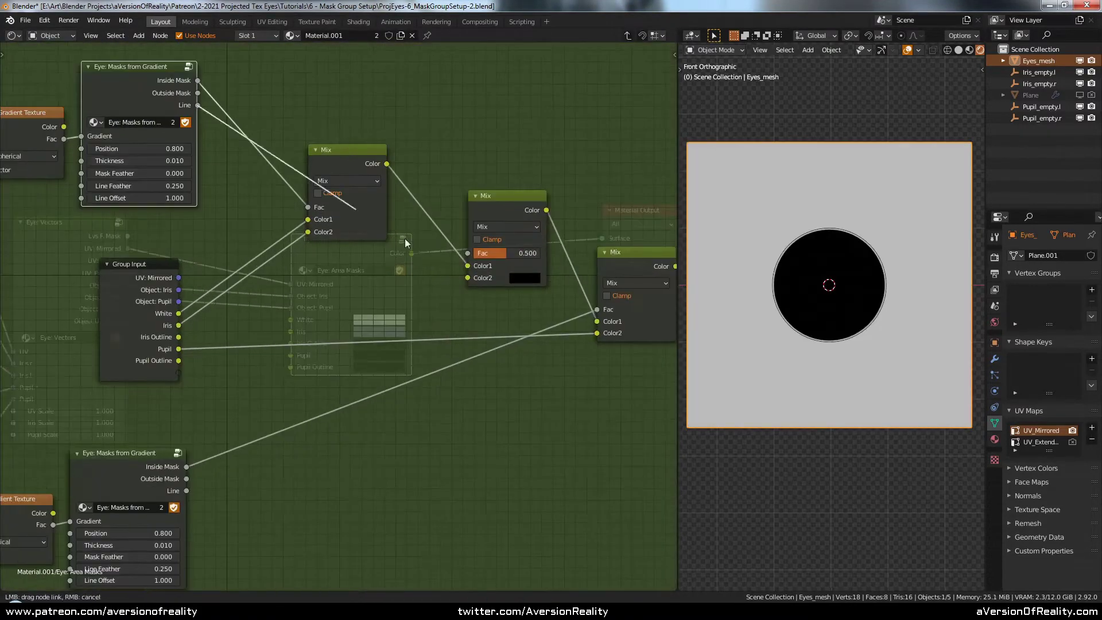
key("g")
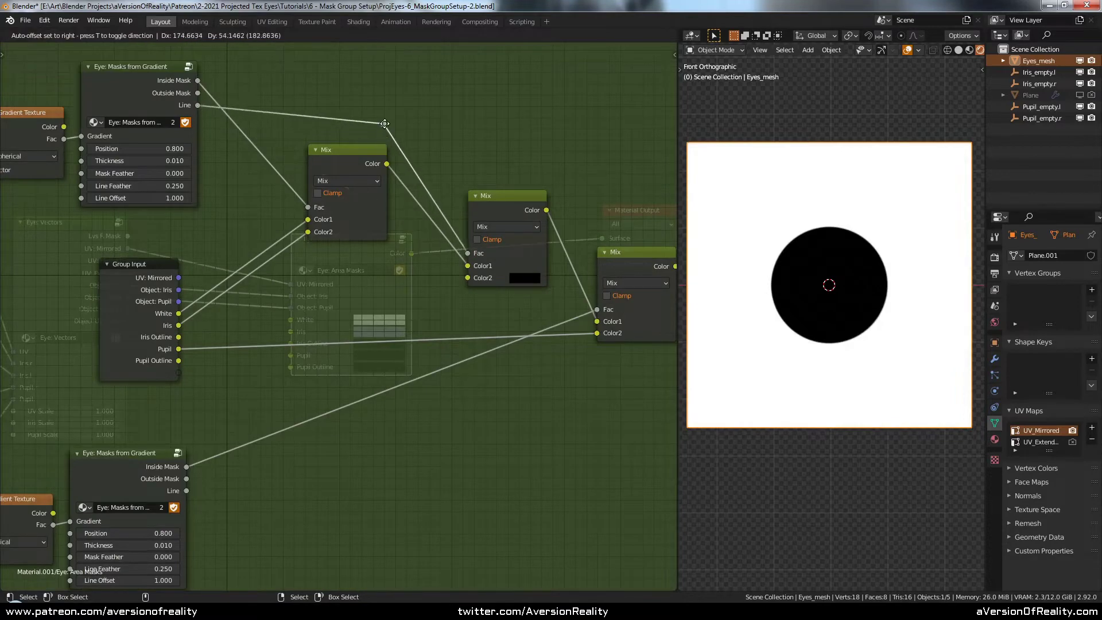
left_click(374, 304)
middle_click_drag(373, 299, 398, 268)
left_click_drag(202, 306, 493, 246)
Chain another Mix node after the pupil mix, using the pupil mask's Line as Fac and Pupil Outline as Color2
scroll(510, 277, "down", 3)
middle_click_drag(669, 278, 403, 229)
left_click_drag(411, 229, 414, 212)
left_click_drag(306, 196, 385, 266)
middle_click_drag(207, 270, 384, 255)
left_click_drag(96, 254, 561, 260)
left_click_drag(104, 355, 561, 241)
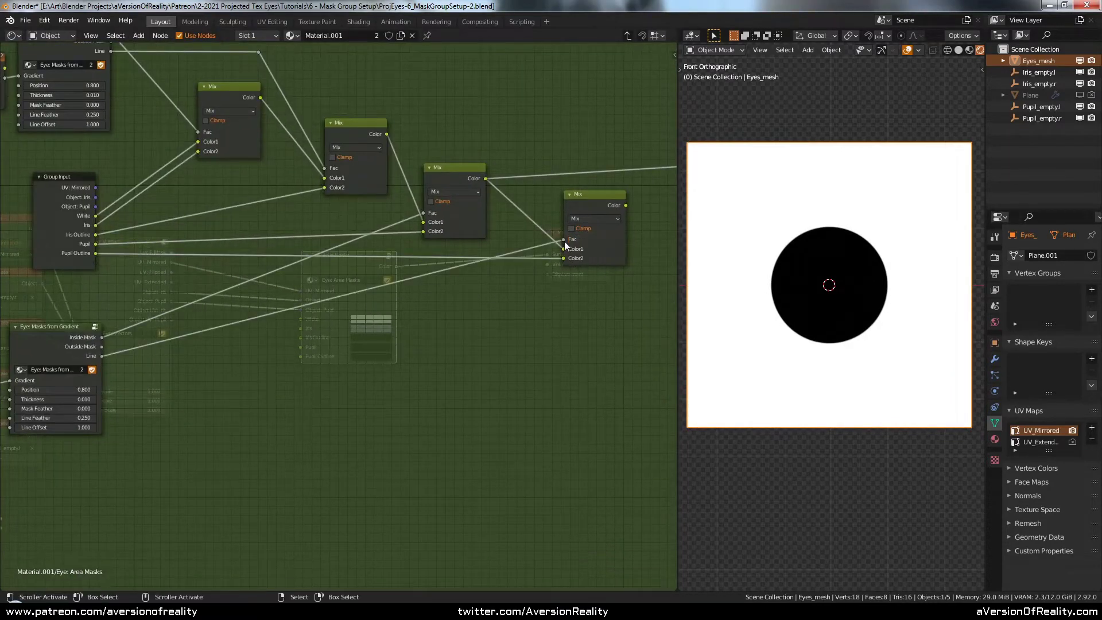
Rearrange the mask nodes and Group Inputs, and link the upper Group Input's Object: Pupil to the pupil Gradient Texture's Vector
middle_click_drag(115, 224, 392, 226)
scroll(344, 218, "up", 1)
left_click_drag(344, 216, 359, 184)
left_click_drag(405, 313, 144, 454)
left_click_drag(138, 436, 146, 353)
middle_click_drag(149, 241, 244, 317)
left_click_drag(247, 195, 202, 286)
left_click_drag(237, 251, 308, 416)
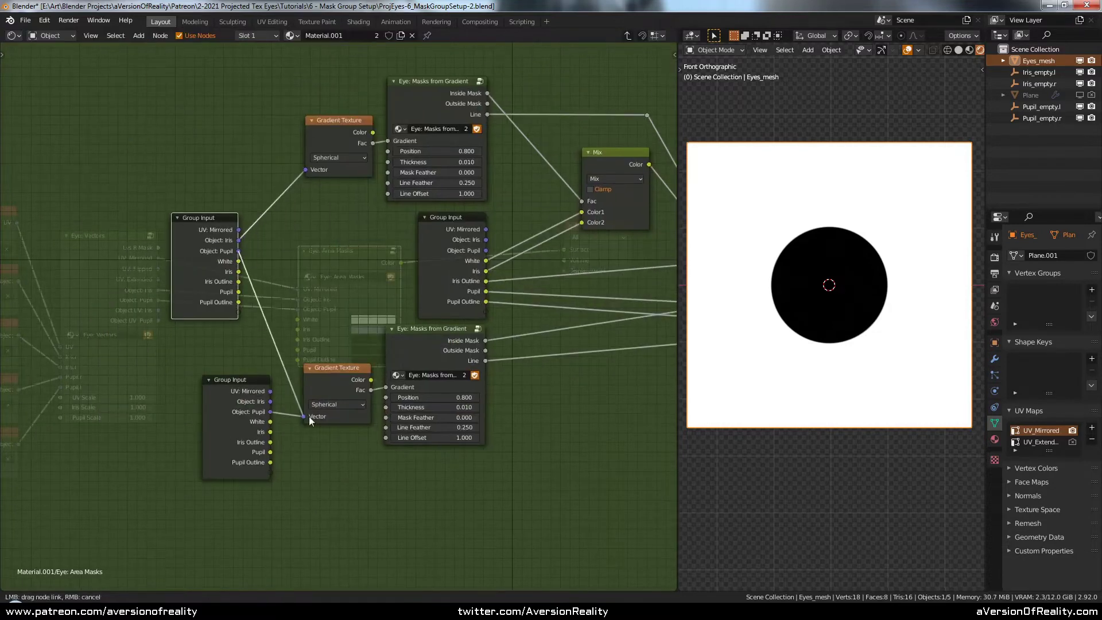
Delete the lower Group Input node, and nudge the remaining input and pupil mask nodes into place
left_click(236, 425)
key("x")
left_click_drag(207, 276, 213, 275)
left_click_drag(414, 428, 413, 444)
Wrap the reroute on the iris mask's Line link in a frame labelled Iris Outline
middle_click_drag(643, 149, 370, 152)
left_click(374, 119)
key("ctrl+j")
key("n")
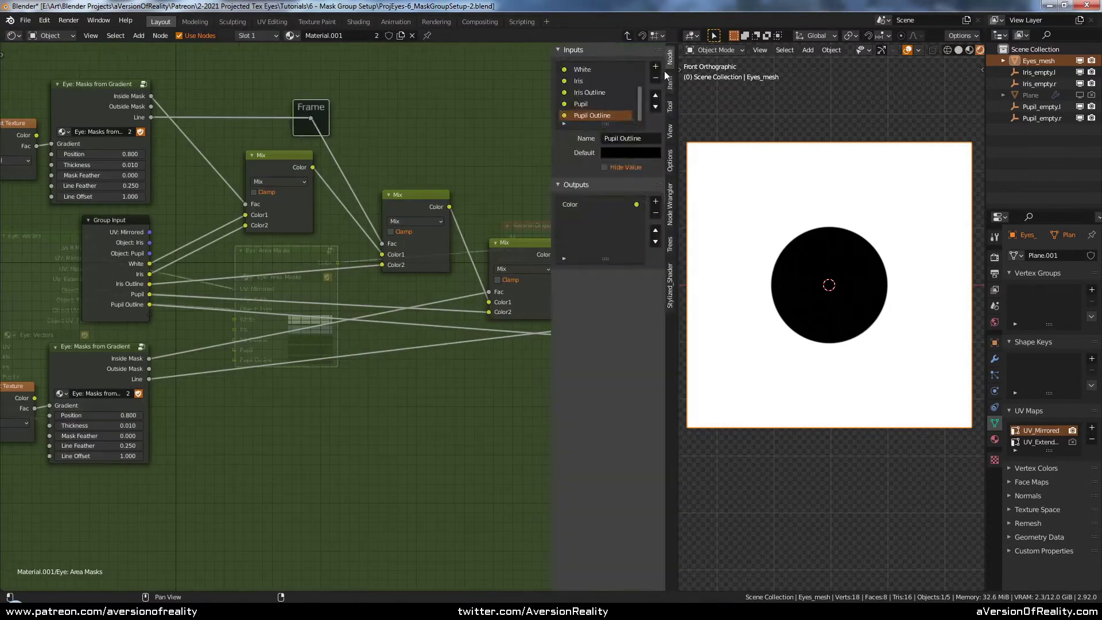
left_click(669, 83)
left_click(613, 103)
type("Iris Outline")
key("Return")
key("n")
left_click_drag(374, 118, 360, 118)
Arrange the chained Mix nodes closer together in a descending staircase
middle_click_drag(361, 124, 314, 124)
left_click_drag(298, 157, 274, 154)
left_click_drag(424, 193, 380, 173)
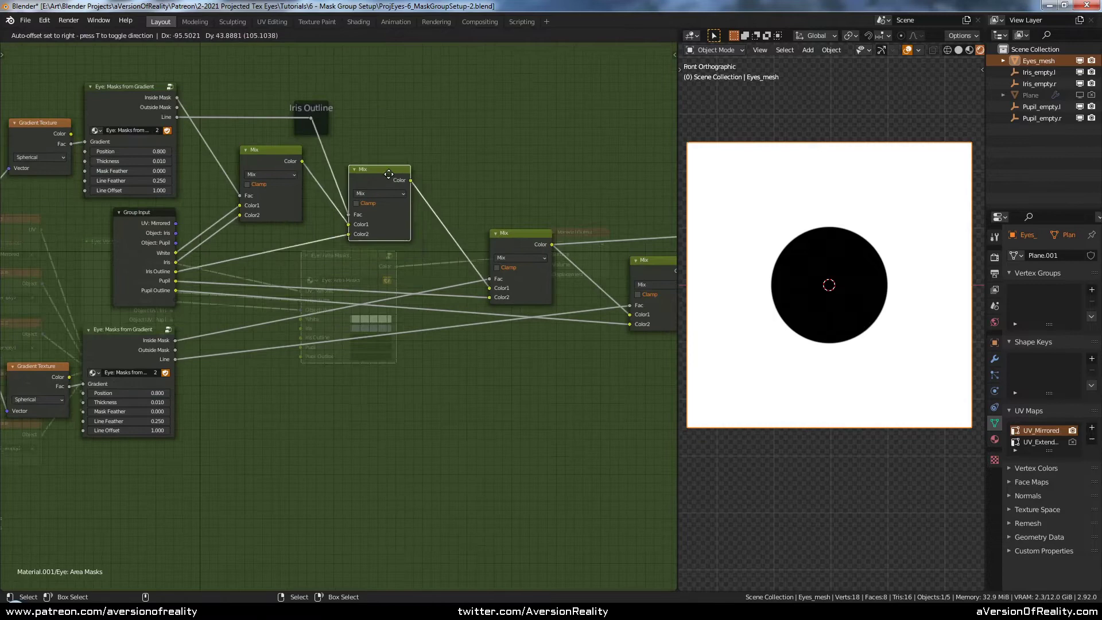
left_click_drag(517, 237, 473, 212)
left_click_drag(553, 250, 482, 240)
left_click_drag(518, 246, 650, 215)
Exit the group and set the Pupil colour of Eye: Area Masks to purple
middle_click_drag(197, 247, 478, 265)
key("Tab")
scroll(477, 265, "up", 2)
middle_click_drag(310, 250, 495, 213)
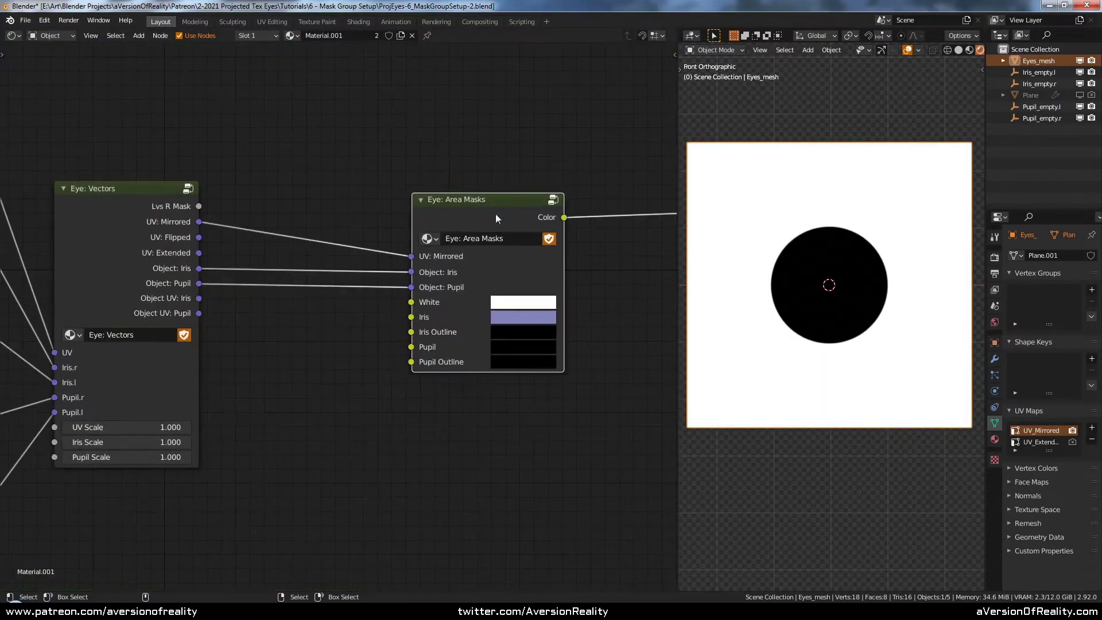
left_click(524, 347)
left_click_drag(614, 224, 614, 176)
left_click_drag(550, 195, 573, 187)
Inside the Eye: Area Masks group, set the pupil mask node's Position to 0.900
key("Tab")
middle_click_drag(376, 238, 354, 330)
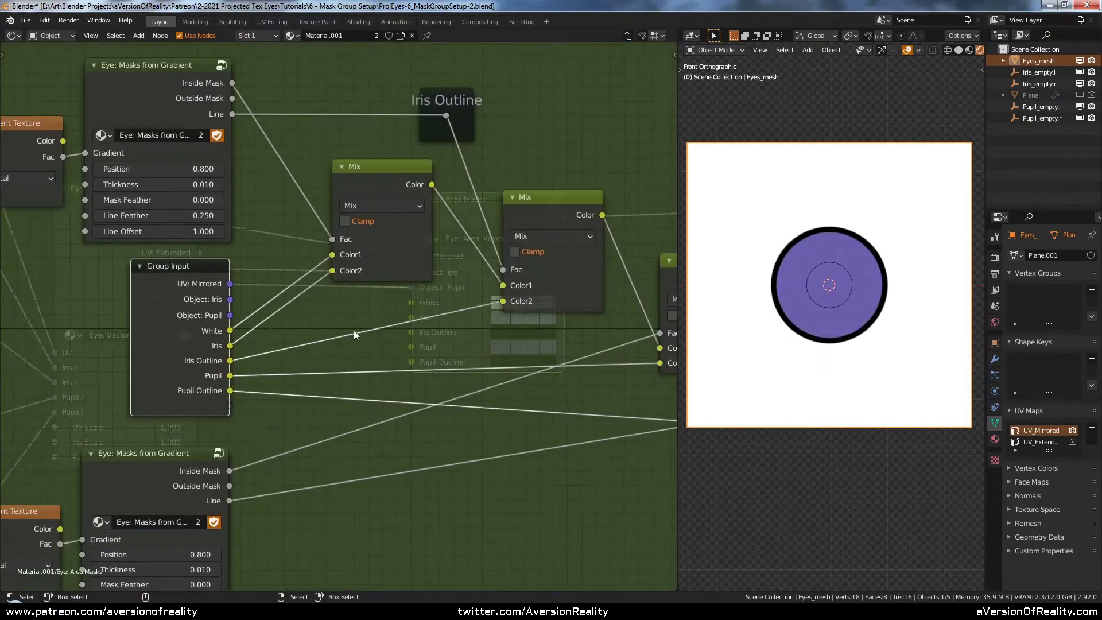
scroll(353, 330, "down", 3)
middle_click_drag(476, 359, 390, 308)
middle_click_drag(309, 407, 320, 364)
middle_click_drag(166, 424, 324, 381)
scroll(323, 380, "up", 2)
left_click(323, 381)
Return to the material node tree and change the Pupil colour of Eye: Area Masks to red
key("Tab")
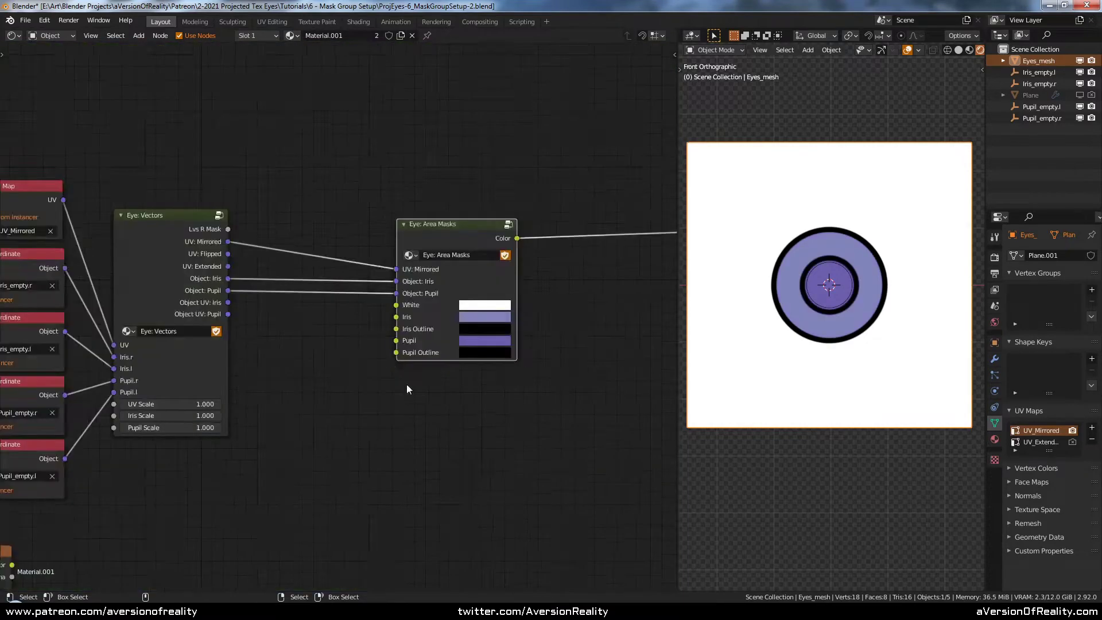
scroll(407, 385, "up", 2)
left_click(523, 347)
left_click_drag(565, 201, 554, 223)
scroll(543, 437, "down", 3)
Reopen the Eye: Area Masks group and put the first Mix node in a frame labelled White vs Iris
key("Tab")
scroll(407, 271, "down", 2)
left_click(264, 135)
key("ctrl+j")
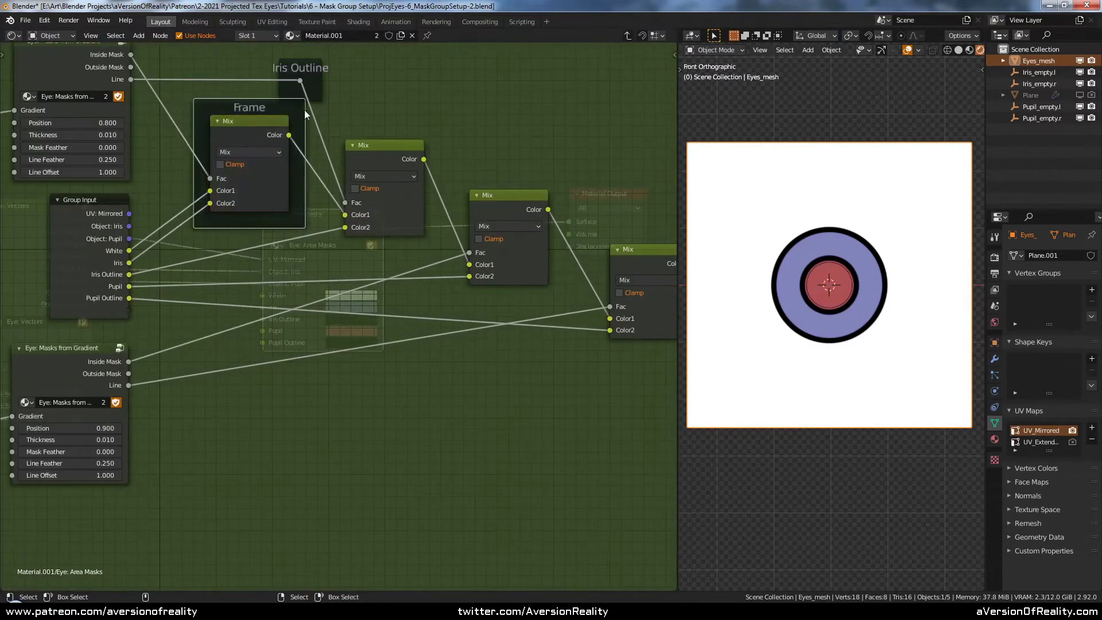
left_click_drag(304, 109, 294, 119)
key("n")
left_click(634, 103)
type("White vs Iris")
key("Return")
Put the second Mix node in a frame labelled Combine Iris Outline
left_click(332, 153)
key("ctrl+j")
key("g")
key("n")
key("n")
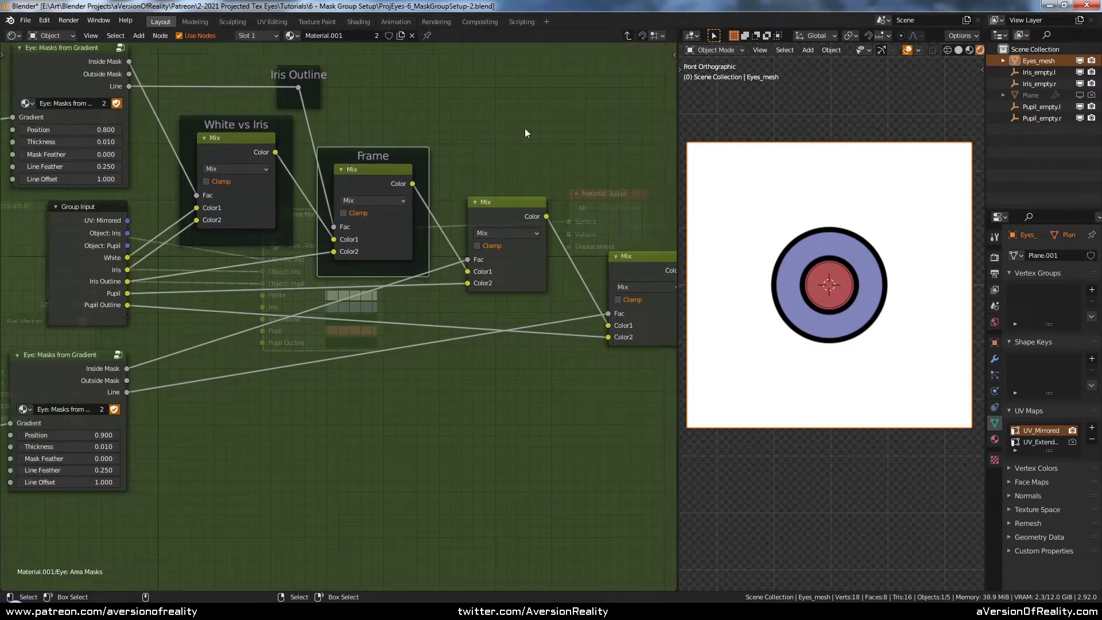
left_click(611, 101)
type("Combine Iris Outline")
key("Return")
Put the third Mix node in a frame labelled Iris vs Pupil
left_click(444, 202)
key("ctrl+j")
middle_click_drag(444, 202, 280, 144)
left_click_drag(280, 144, 285, 152)
left_click(623, 105)
type("Iris")
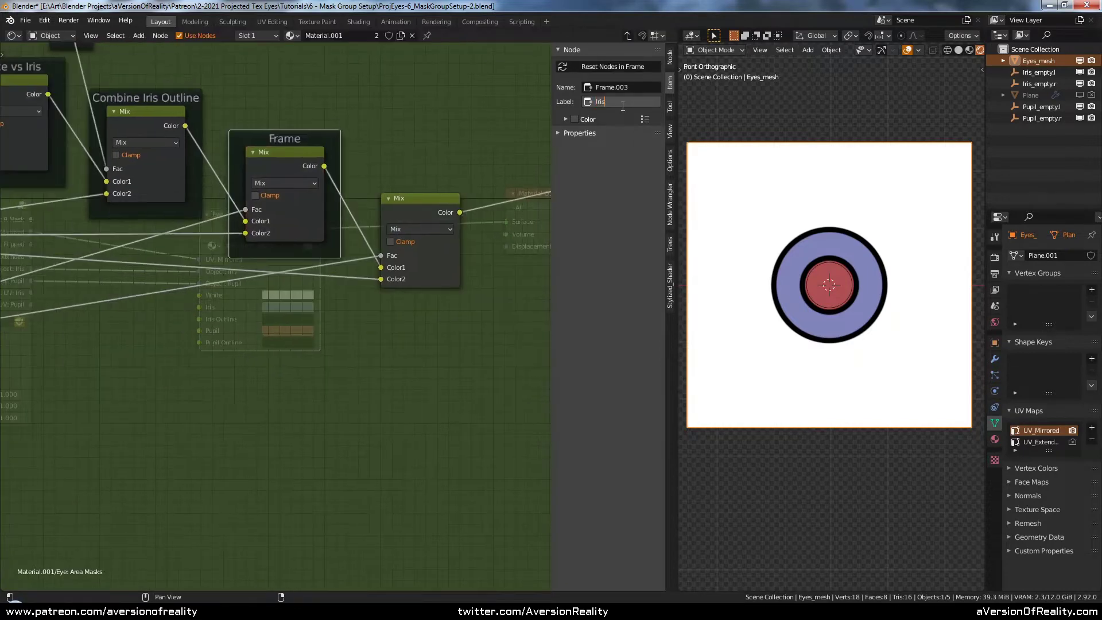
type(" vs Pupil")
key("Return")
Move the fourth Mix node slightly and put it in a frame labelled Combine Pupil Outline
left_click_drag(414, 198, 428, 226)
key("ctrl+j")
left_click(623, 101)
type("Combine Pupil Outl")
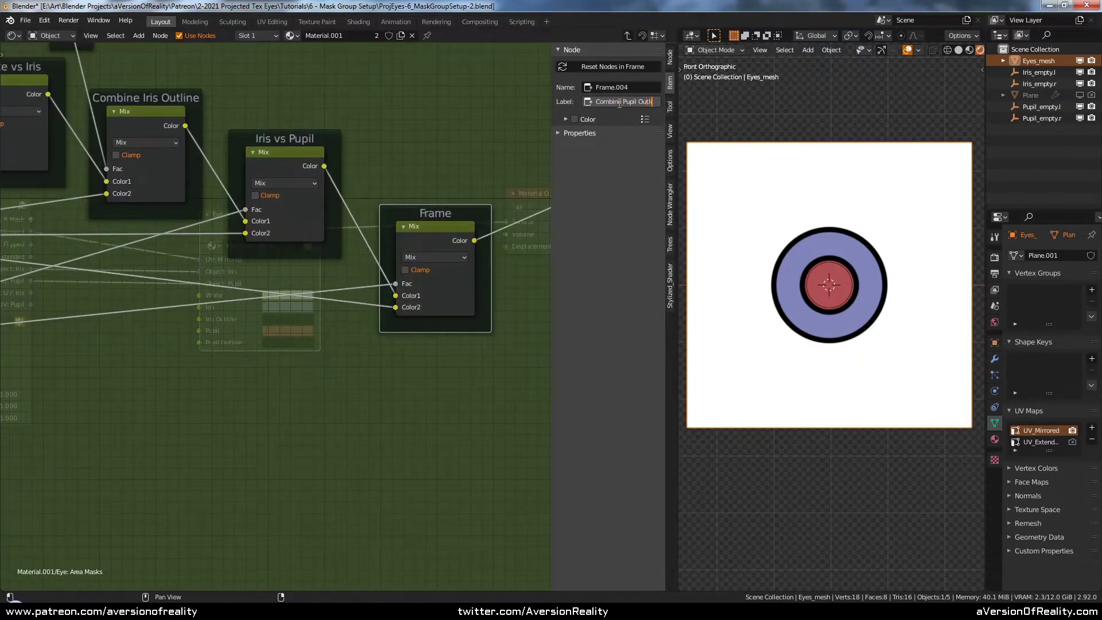
type("ine")
key("Return")
key("n")
Select the framed Mix nodes and shift them away from the Group Input to make room for reroutes
middle_click_drag(150, 86, 382, 129)
left_click_drag(638, 327, 275, 97)
left_click_drag(446, 195, 500, 197)
middle_click_drag(499, 197, 371, 185)
middle_click_drag(155, 198, 419, 239)
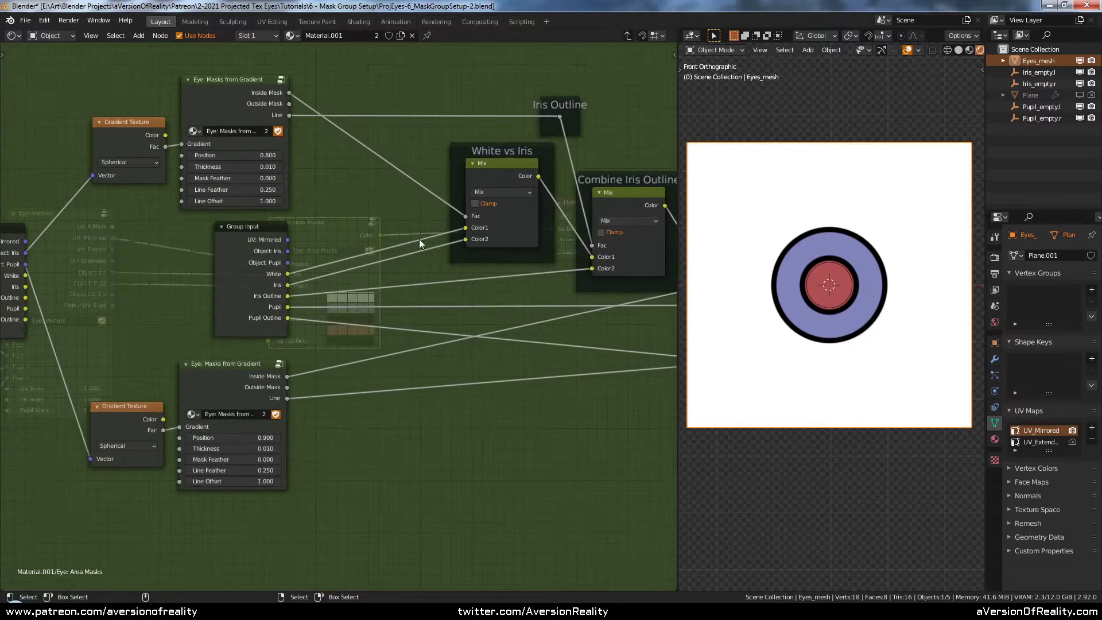
Add a reroute on the White link in a frame labelled White, and slide the Group Input left
right_click_drag(387, 213, 384, 239, "shift")
key("ctrl+j")
key("n")
left_click(646, 101)
type("White")
key("Return")
key("n")
left_click_drag(259, 220, 241, 220)
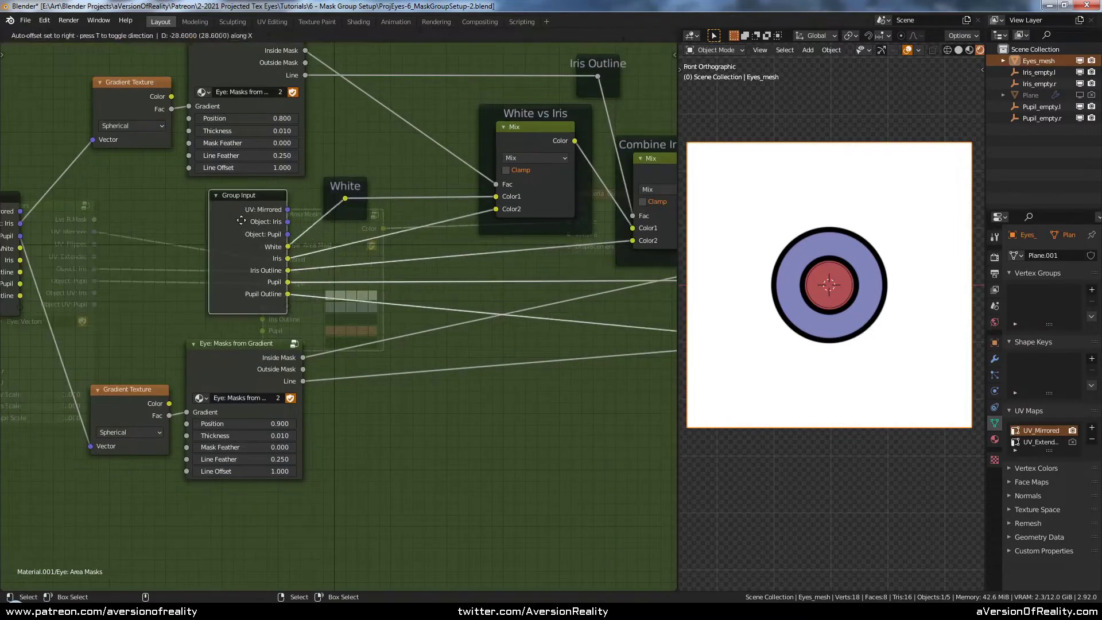
Add a reroute on the Iris colour link and put it in a frame labelled Iris
right_click_drag(342, 254, 347, 238, "shift")
key("ctrl+j")
key("n")
left_click(614, 103)
type("Iris")
key("Return")
key("n")
Select the input and mask nodes together and reposition them to leave space around the White and Iris reroutes
scroll(345, 241, "down", 3)
key("c")
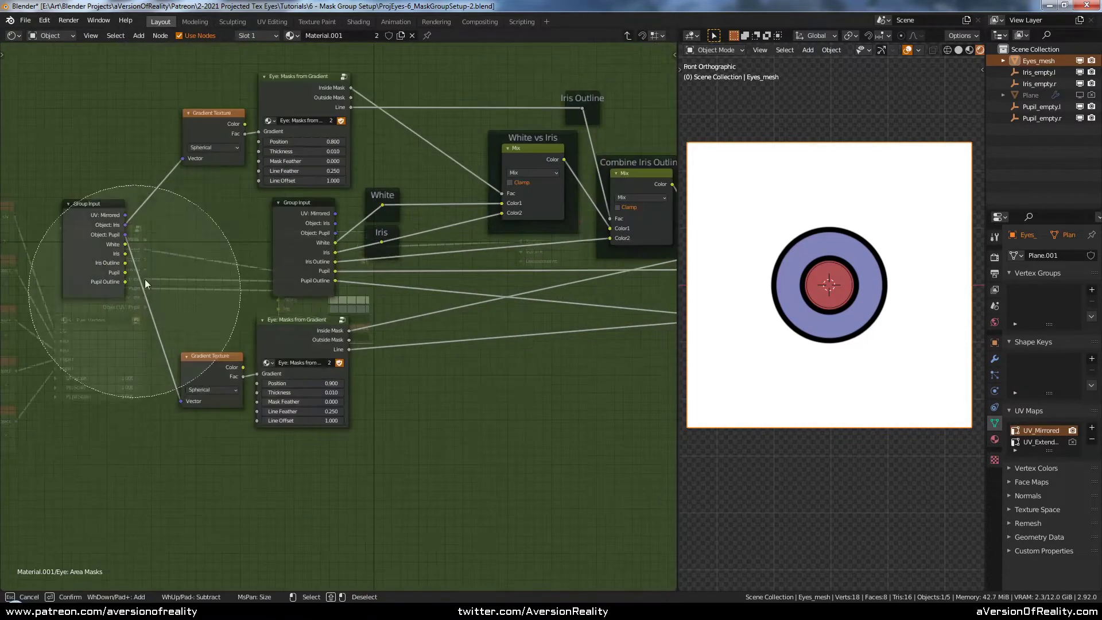
left_click_drag(275, 252, 188, 253)
scroll(322, 297, "up", 4)
left_click_drag(412, 171, 369, 117)
Add a reroute on the Iris Outline colour link and put it in a frame labelled Iris Outline
key("ctrl+j")
mouse_move(355, 236)
right_mouse_down("shift")
mouse_move(354, 227)
mouse_move(355, 256)
right_mouse_up("shift")
key("n")
left_click(625, 102)
type("Iris Outline")
key("Return")
key("n")
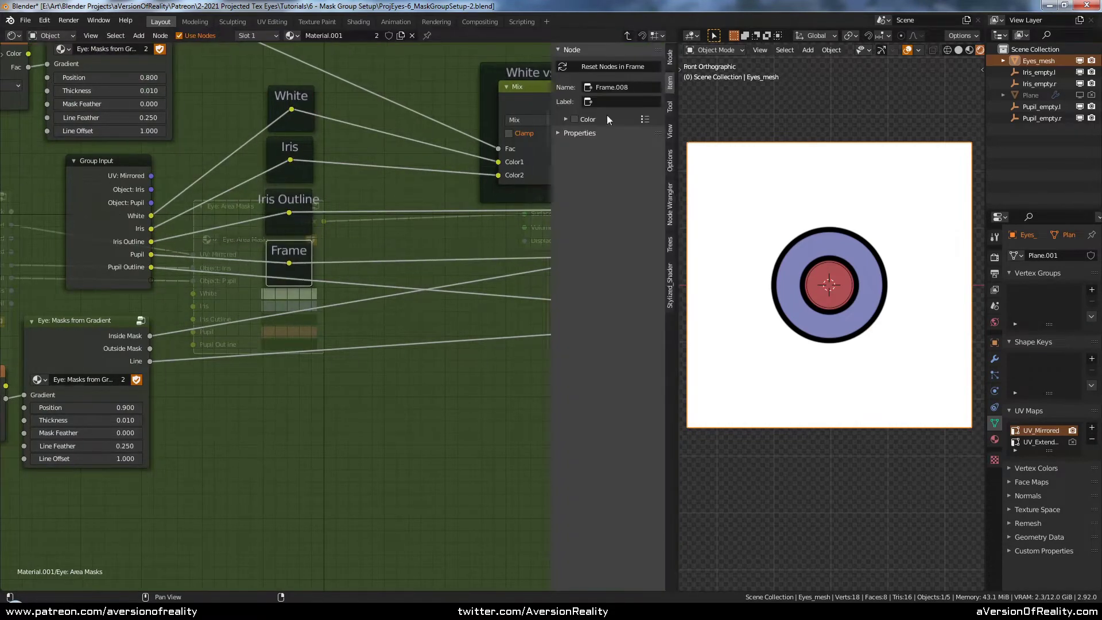
type("utline")
key("Return")
key("n")
Label the next reroute frame Pupil and add a reroute framed as Pupil Outline below it
key("n")
double_click(619, 103)
type("Pupil")
key("Return")
right_click_drag(287, 290, 296, 270, "shift")
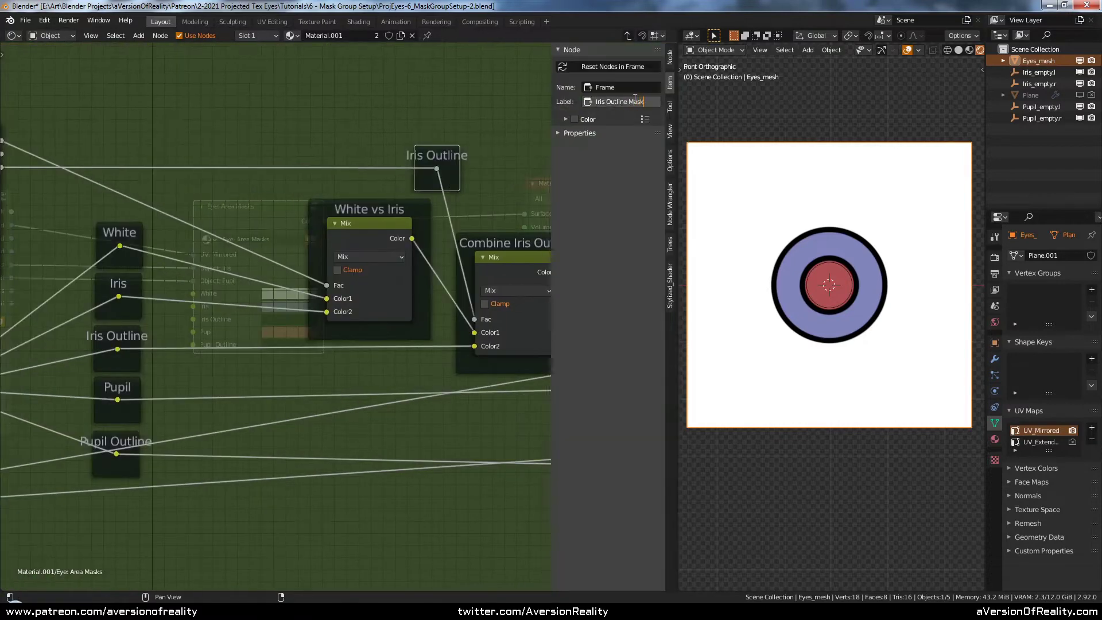
Relabel the frame on the iris Line link as Iris Outline Mask and move it horizontally
key("g")
key("x")
left_click(475, 151)
middle_click_drag(311, 181, 420, 184)
Add a reroute on the iris Inside Mask link in a frame labelled Iris Mask, and save the file
right_click_drag(272, 227, 314, 204, "shift")
key("ctrl+j")
key("g")
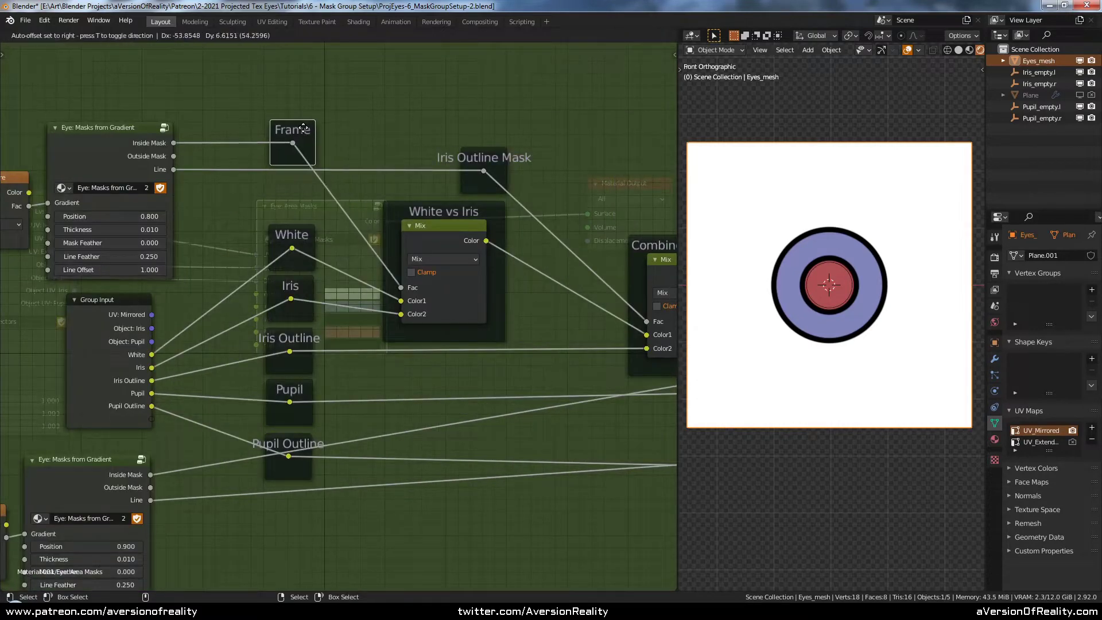
key("n")
double_click(606, 102)
type("Iris Outline Mask")
key("Return")
key("n")
scroll(401, 219, "down", 5)
key("ctrl+s")
Add a reroute on the pupil Inside Mask link and put it in a frame labelled Pupil Mask
middle_click_drag(415, 339, 412, 300)
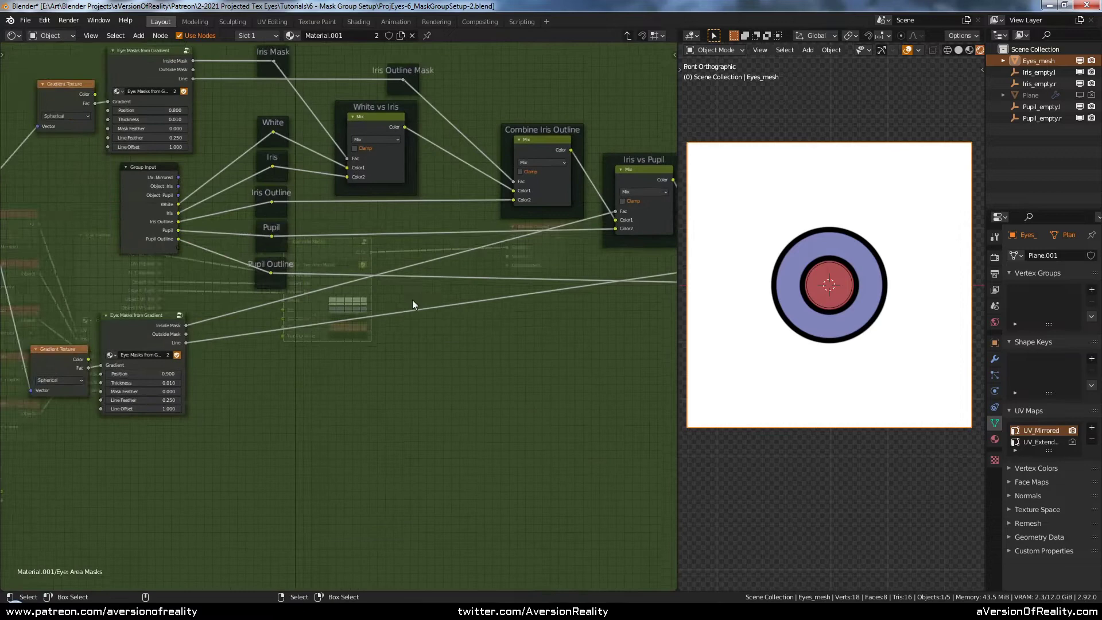
right_click_drag(472, 265, 465, 248, "shift")
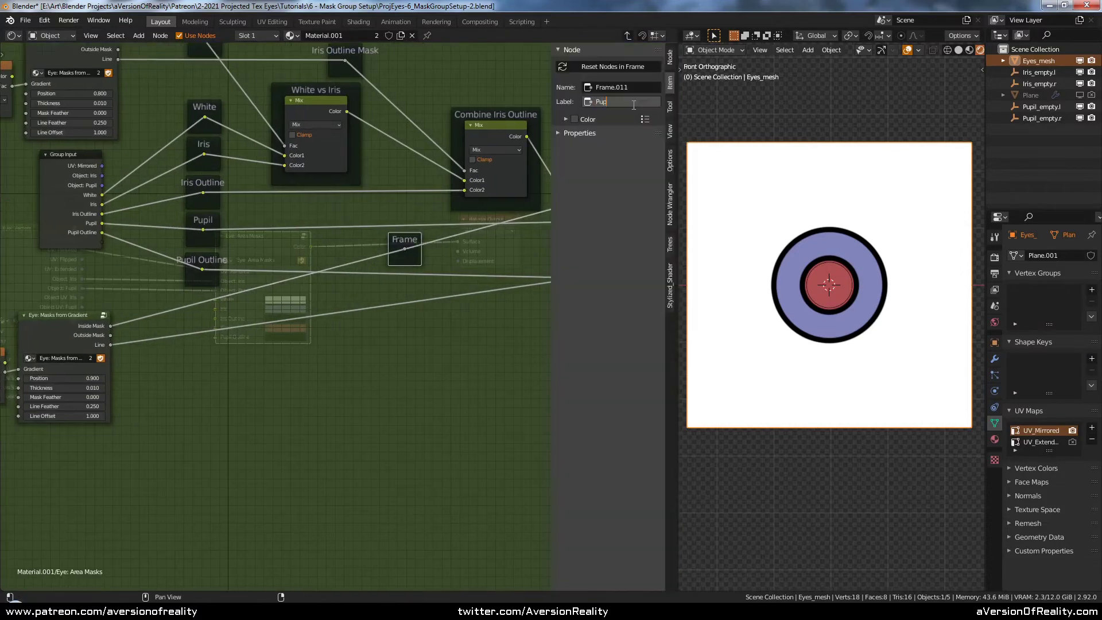
key("n")
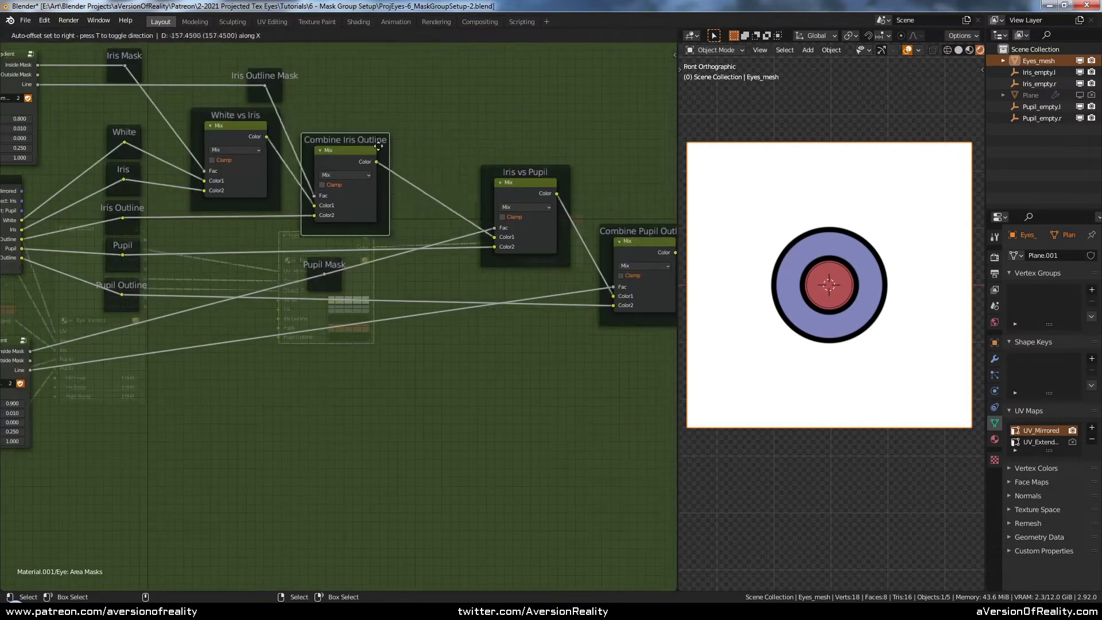
Stack the Pupil Mask frame above Pupil and Pupil Outline in the reroute column
middle_click_drag(422, 196, 556, 200)
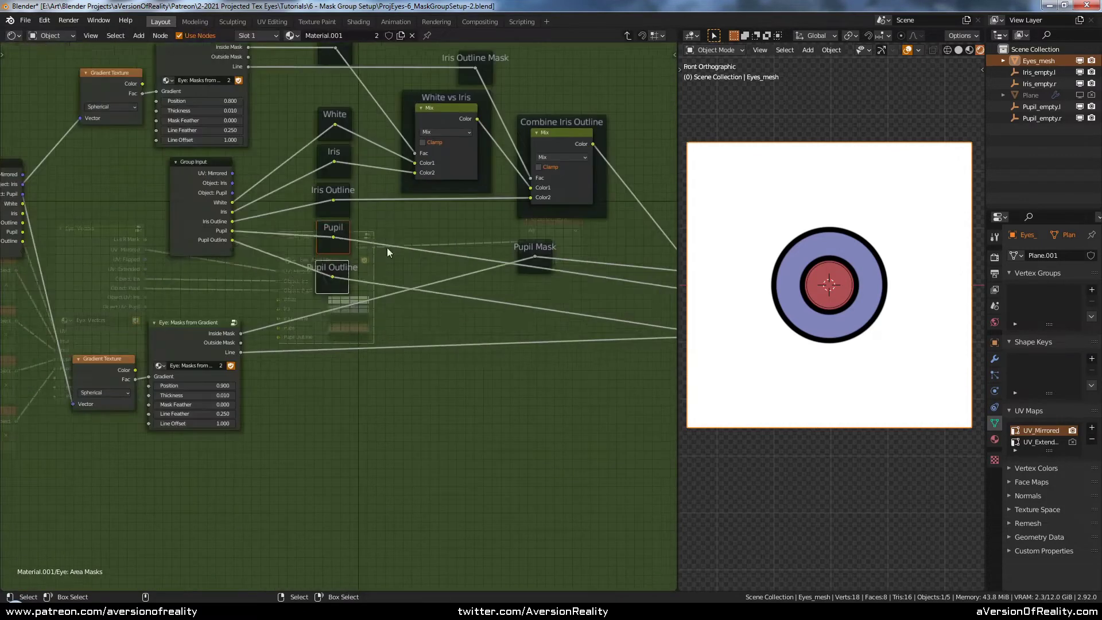
left_click_drag(388, 246, 346, 306)
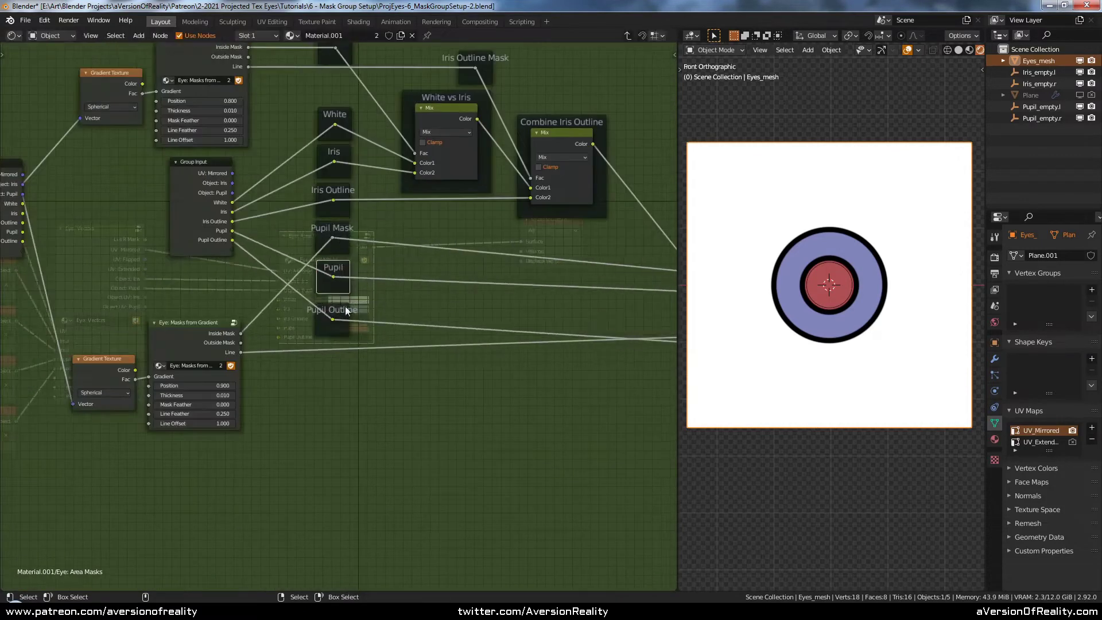
middle_click_drag(346, 305, 354, 277)
Label the frame around the pupil Line reroute as Pupil Outline Mask
left_click(633, 102)
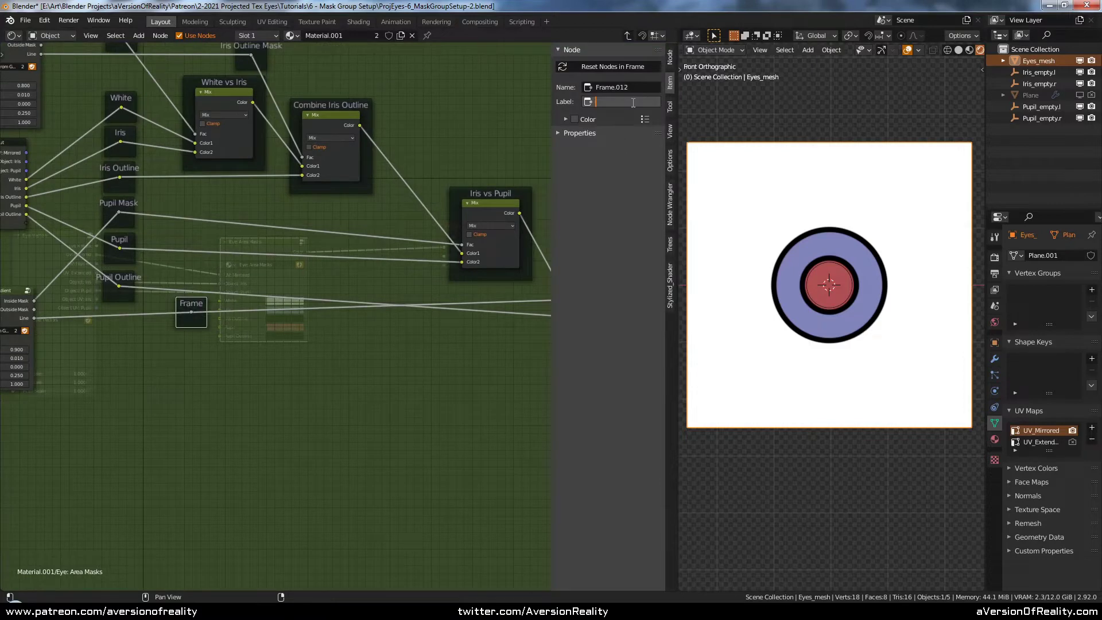
type("Pupil Outline Mask")
key("Return")
key("n")
Place the Pupil Outline Mask frame in the reroute column between Pupil and Pupil Outline
middle_click_drag(342, 272, 432, 247)
left_click_drag(282, 292, 297, 255)
left_click_drag(211, 273, 210, 319)
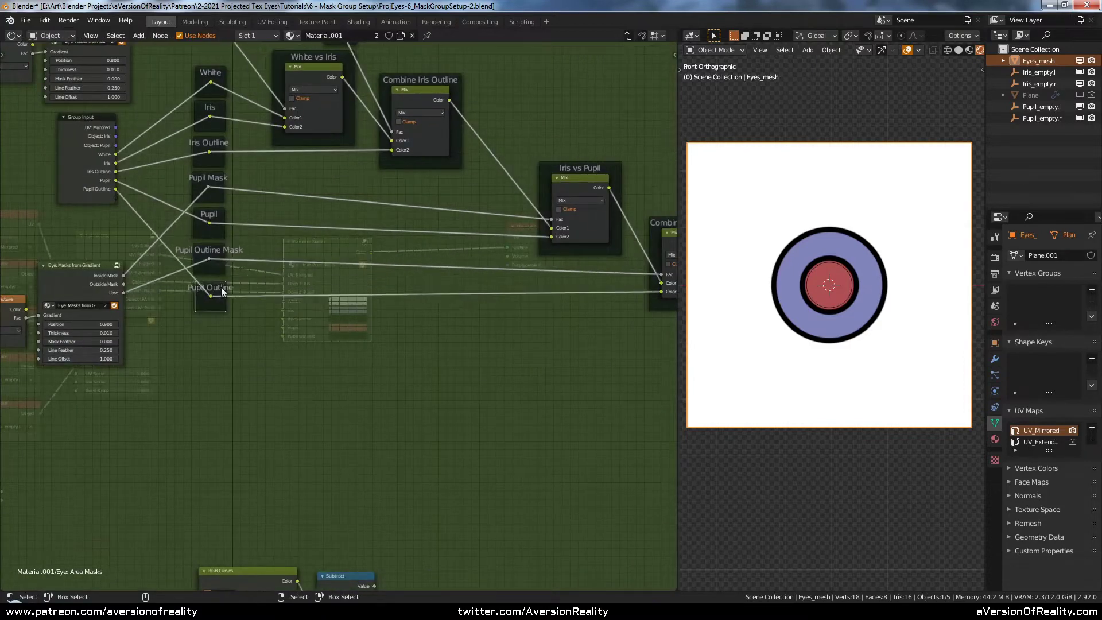
scroll(222, 291, "up", 2)
middle_click_drag(288, 285, 358, 301)
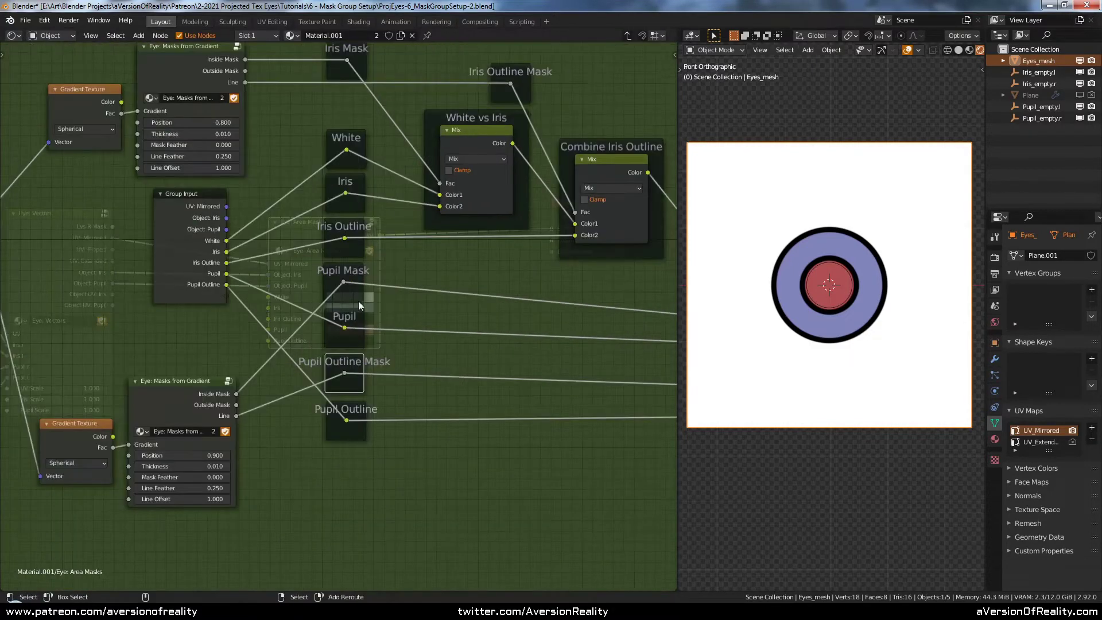
scroll(358, 301, "up", 2)
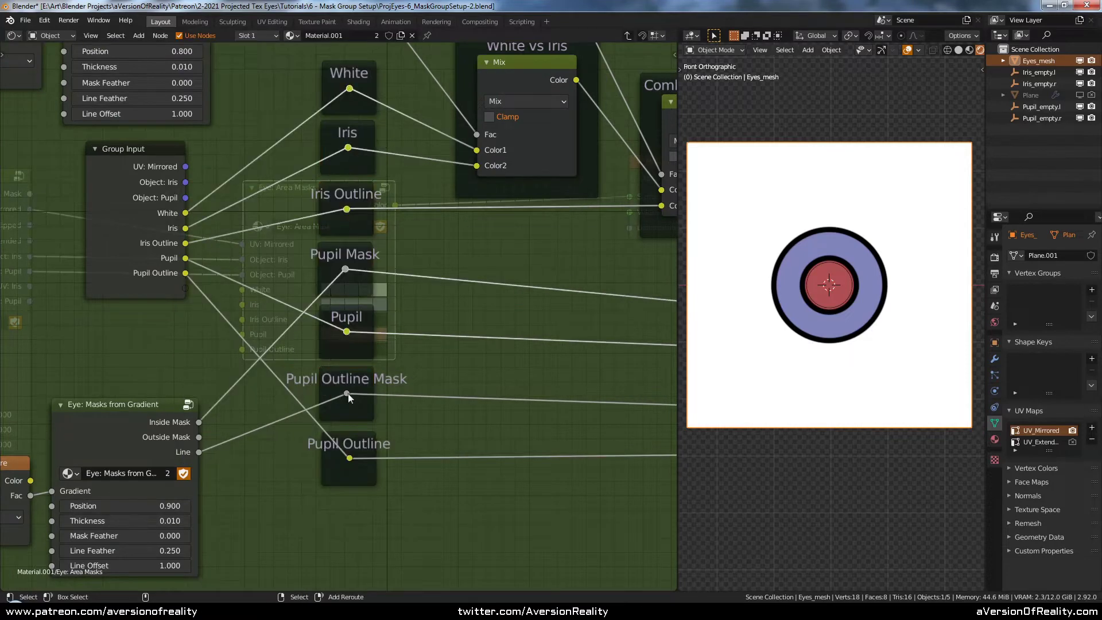
Align the lower and upper Gradient Texture and mask node pairs, and shift the nodes feeding the reroutes
scroll(391, 321, "down", 7)
middle_click_drag(481, 357, 453, 317)
key("c")
key("g")
left_click(180, 322)
middle_click_drag(196, 103, 228, 154)
key("c")
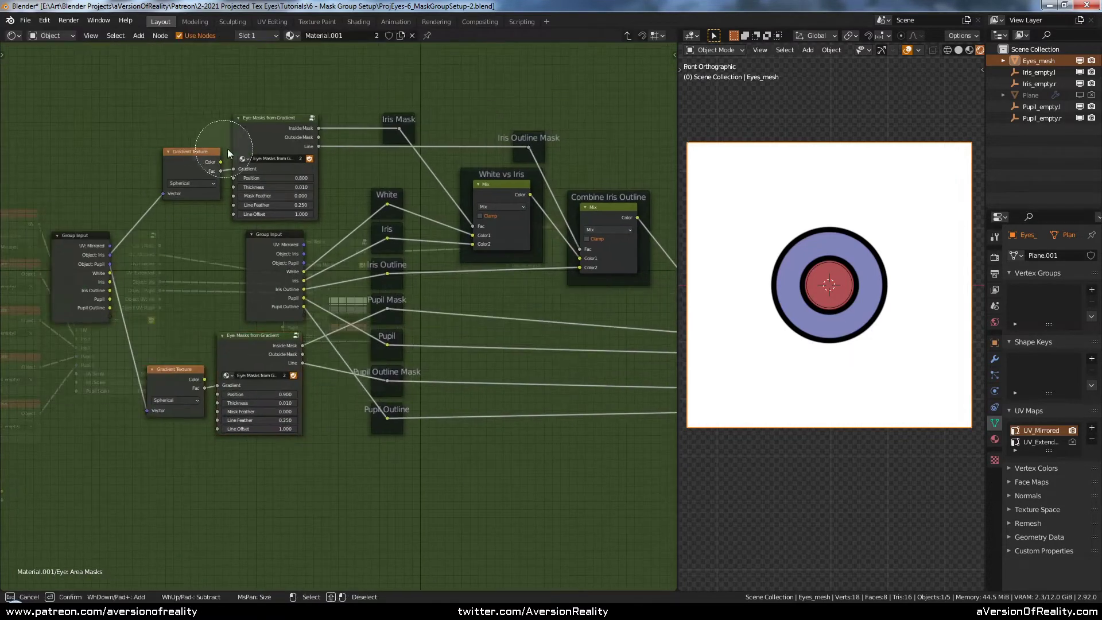
left_click(228, 154)
key("g")
left_click(264, 160)
left_click_drag(56, 95, 349, 446)
key("g")
Move the Iris vs Pupil and Combine Pupil Outline frames closer to the preceding Mix frames
middle_click_drag(443, 361, 139, 335)
left_click_drag(450, 262, 387, 229)
left_click_drag(553, 315, 497, 303)
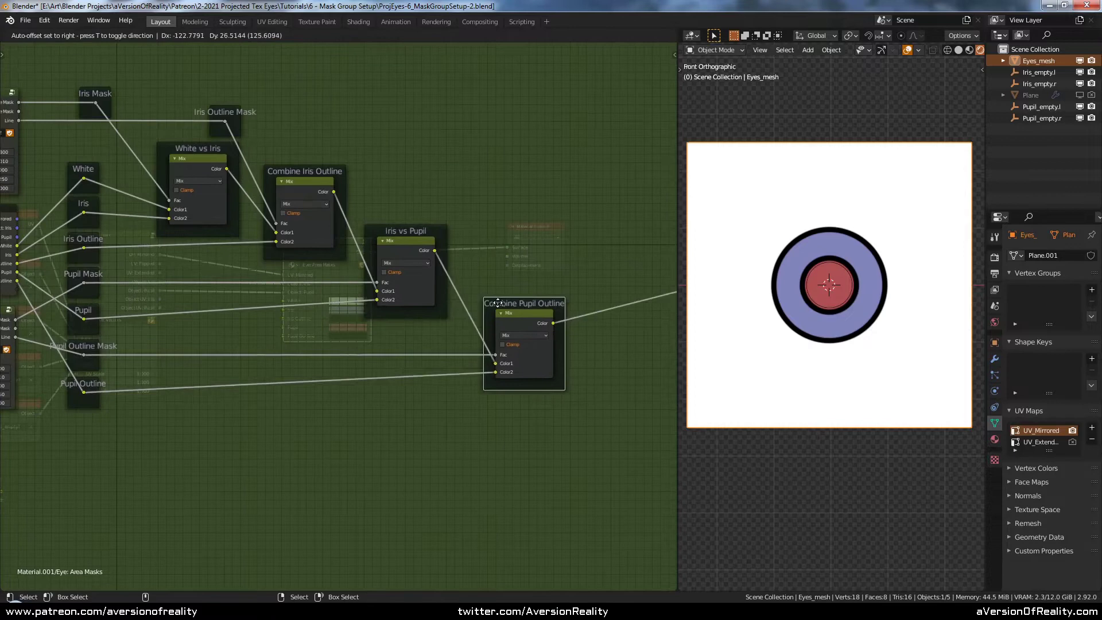
Nudge the Iris vs Pupil and Combine Iris Outline frames into their final spacing, and save the file
left_click_drag(395, 231, 402, 231)
left_click_drag(324, 172, 330, 173)
scroll(358, 200, "down", 3)
middle_click_drag(357, 199, 422, 214)
left_click(431, 144)
key("ctrl+s")
scroll(431, 145, "up", 3)
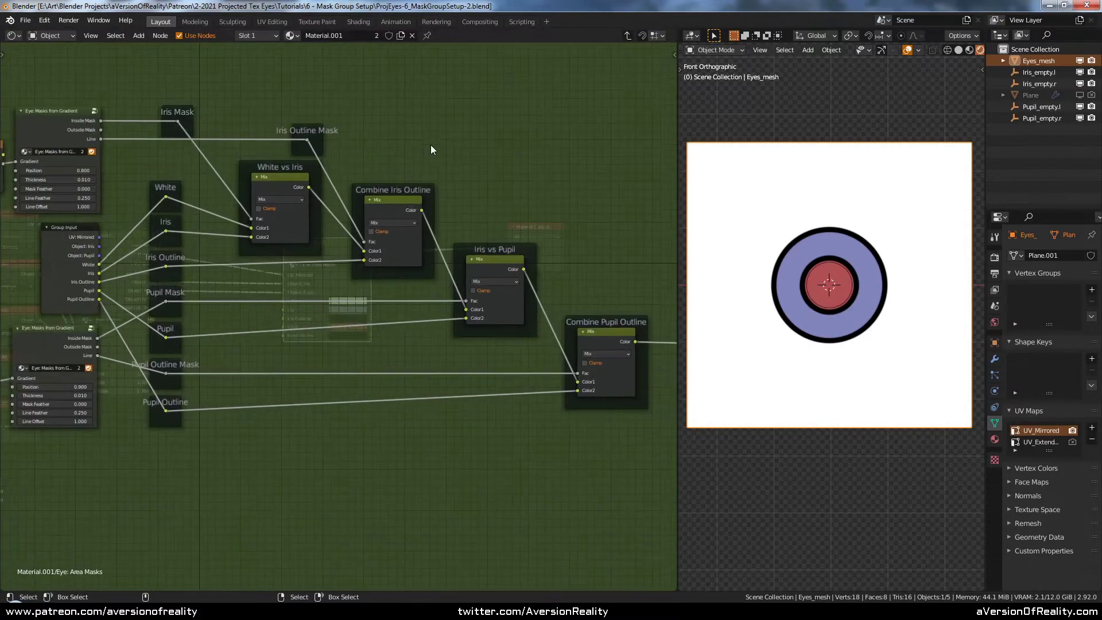
Review the tidied node layout, from the group inputs and gradient masks through the labelled reroutes to the Mix frames
middle_click_drag(277, 143, 450, 163)
scroll(450, 163, "up", 1)
key("n")
key("n")
left_click(339, 203)
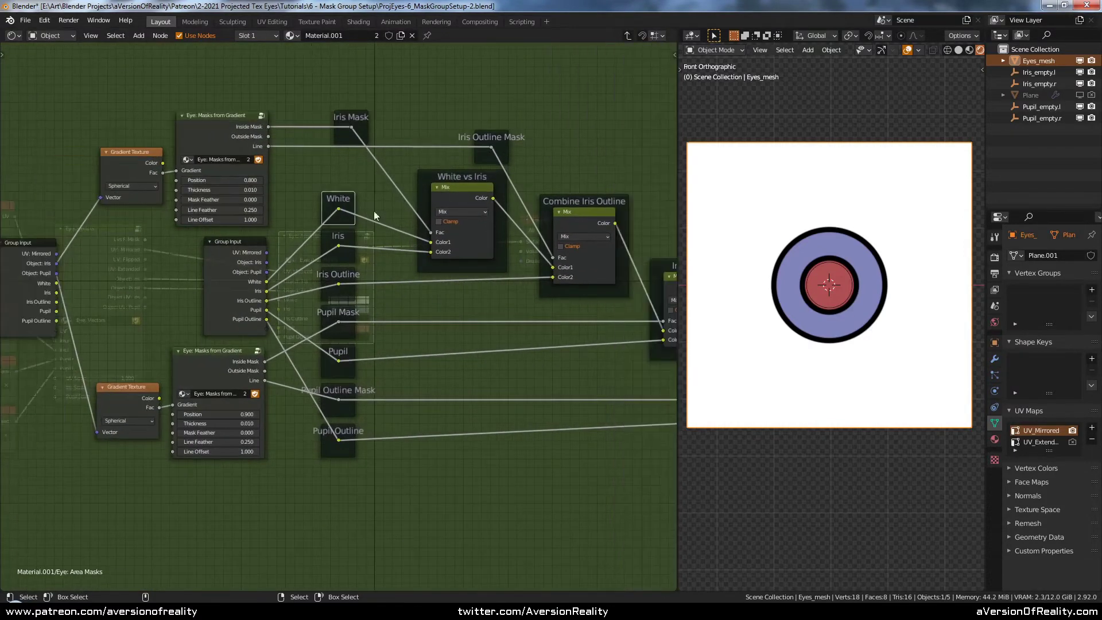
scroll(360, 282, "down", 3)
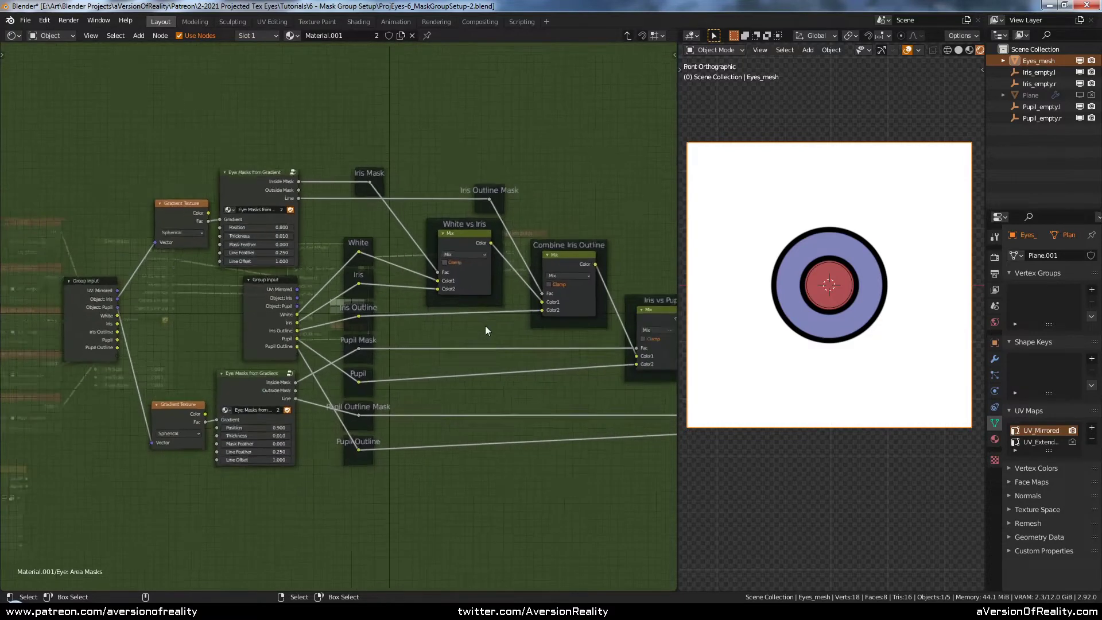
scroll(415, 314, "up", 1)
middle_click_drag(436, 314, 417, 312)
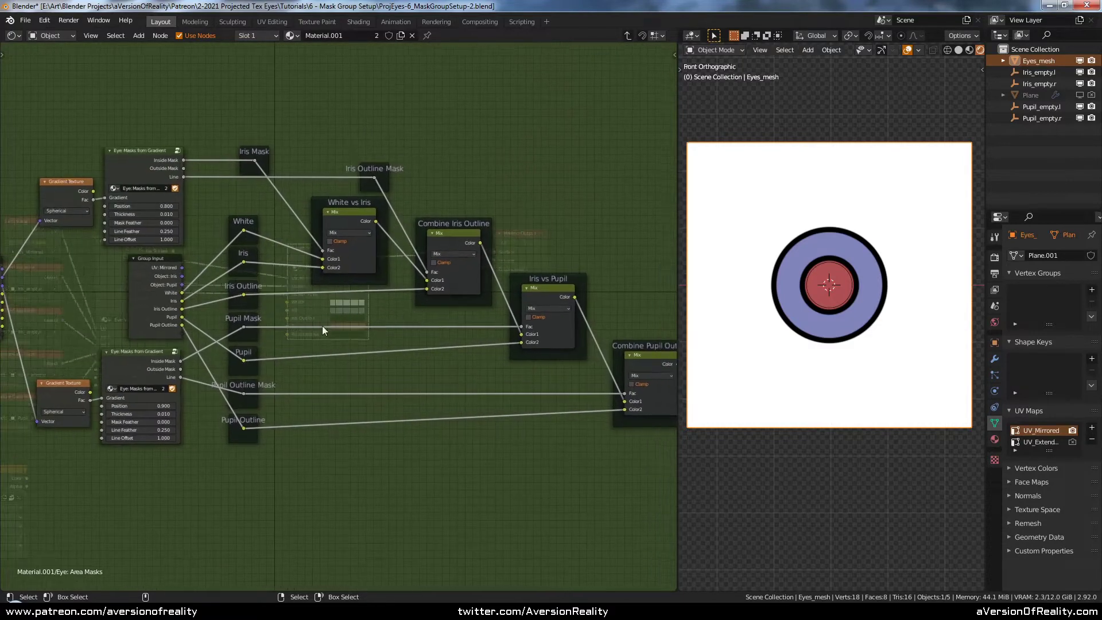
middle_click_drag(337, 323, 391, 324)
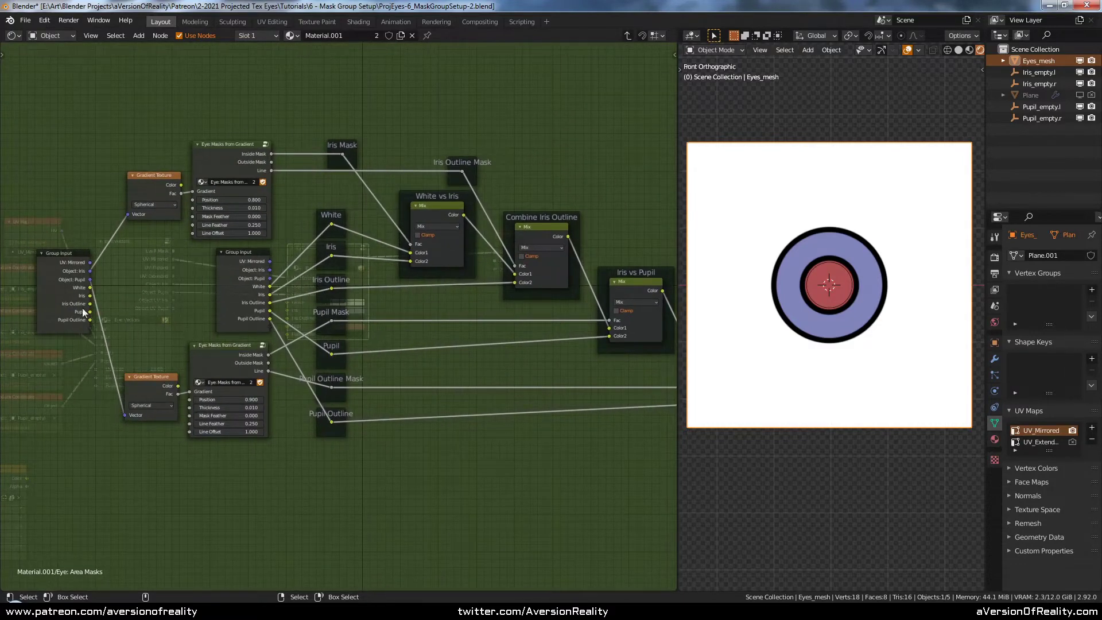
Leave the node group to inspect the Eye: Area Masks node and the enlarged eye preview, and reopen the group
key("Tab")
scroll(430, 333, "up", 4)
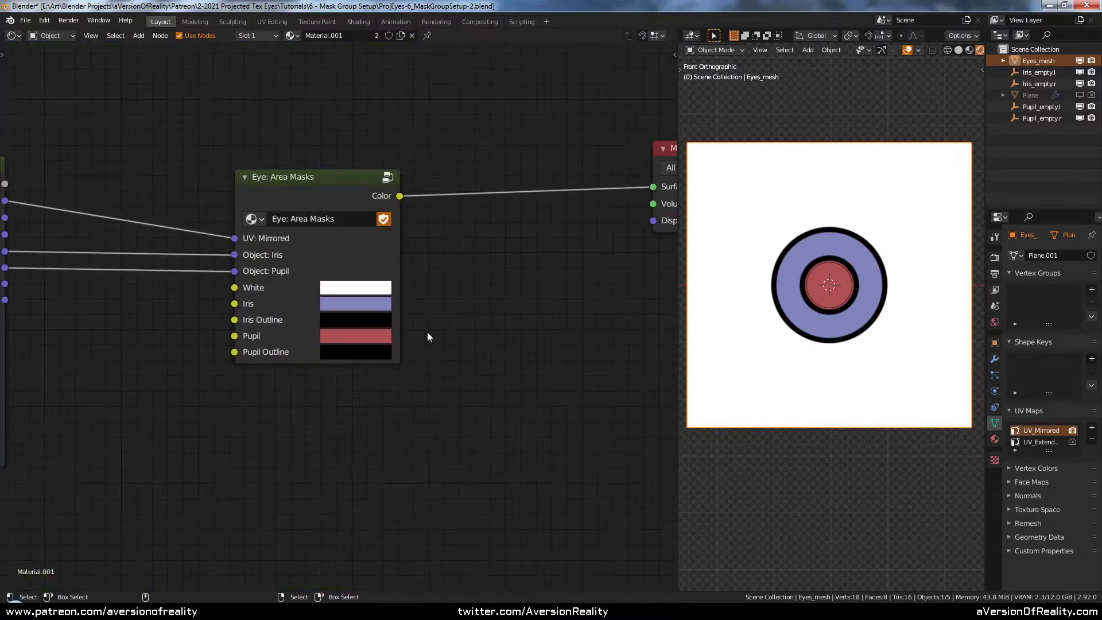
scroll(427, 332, "up", 1)
scroll(814, 267, "up", 3)
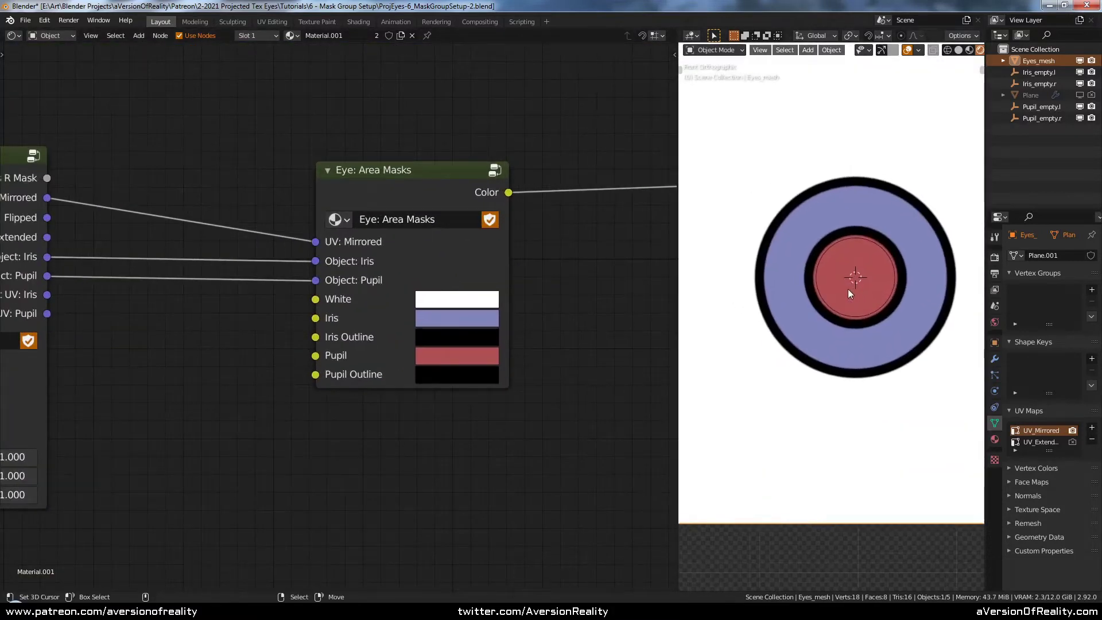
scroll(849, 290, "up", 1)
left_click(457, 197)
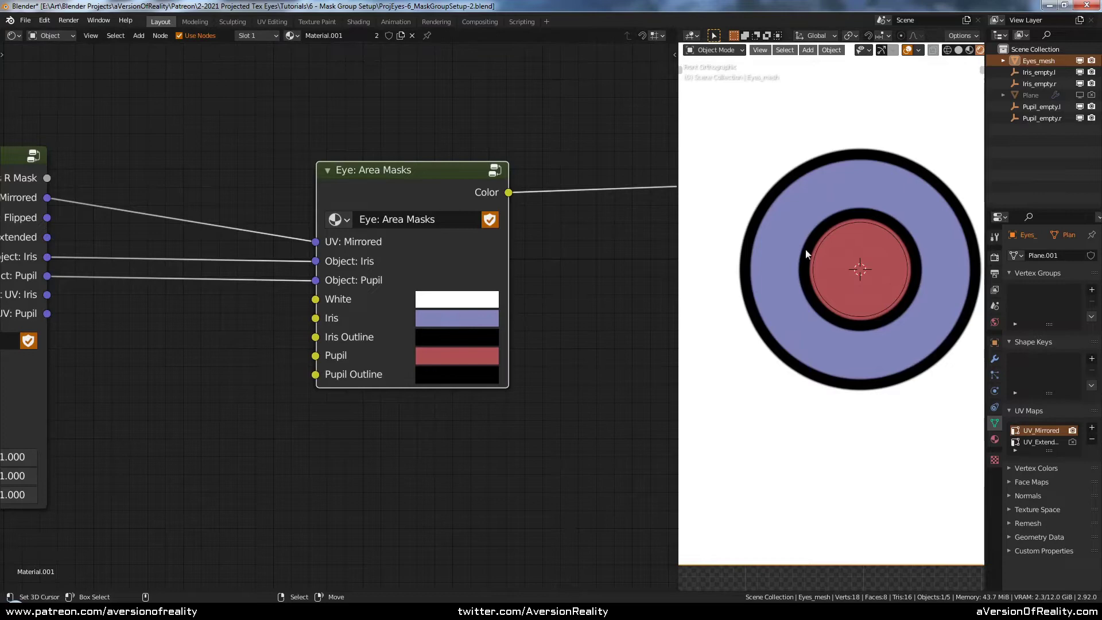
key("Tab")
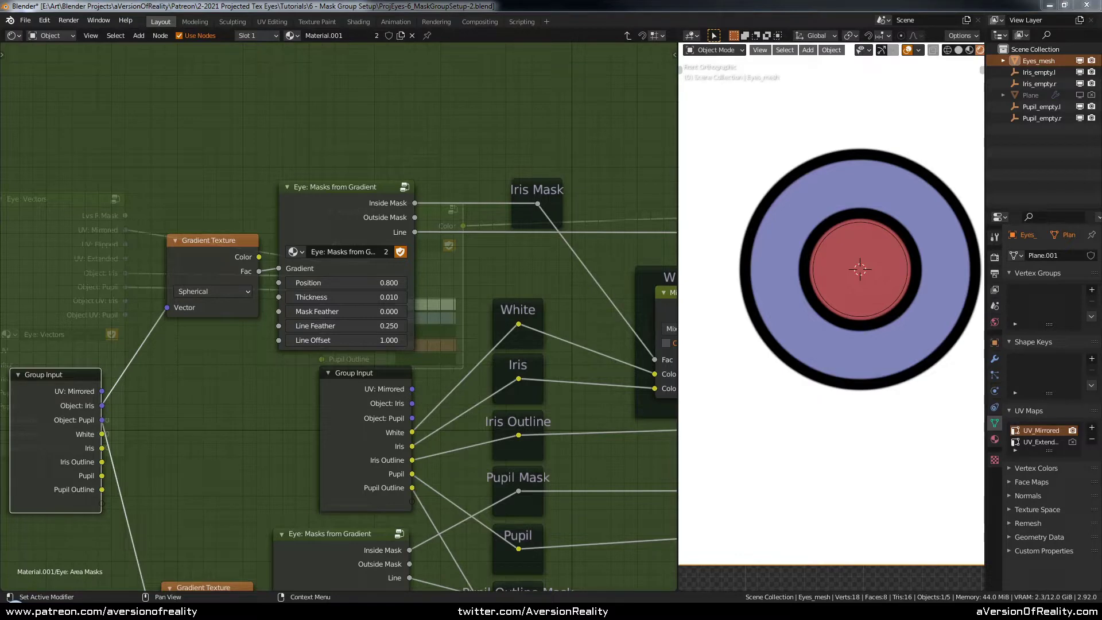
Select the left iris empty to compare its circle with the iris outline, and reselect the eye mesh with its group open
middle_click_drag(887, 234, 889, 260, "shift")
right_click(788, 207)
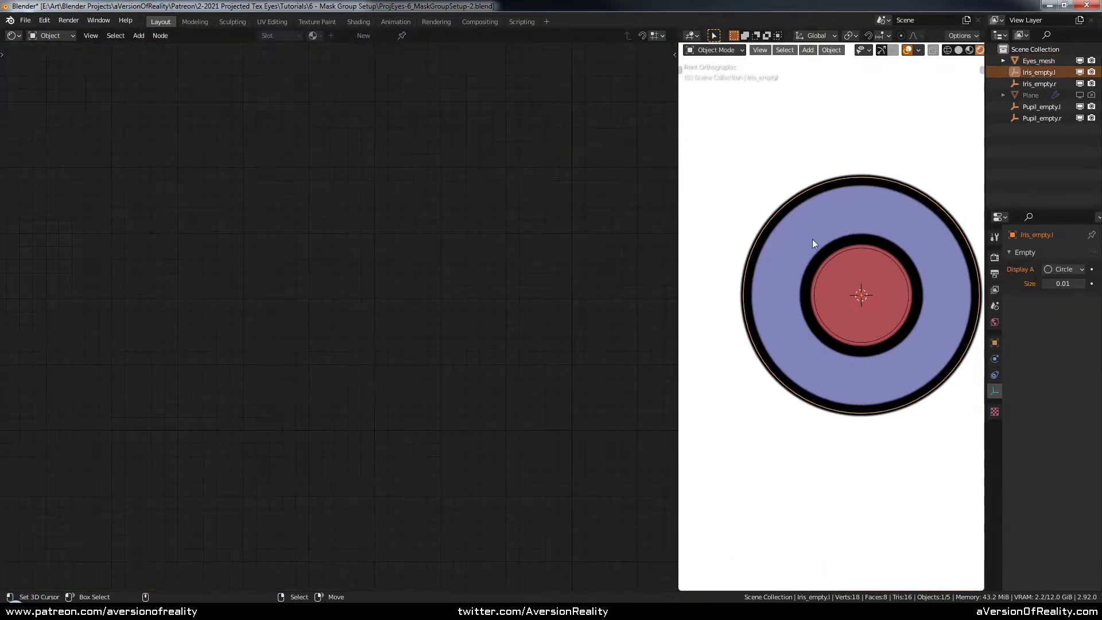
right_click(813, 239)
key("Tab")
Set the Position of the iris's Eye: Masks from Gradient node to 0.796
scroll(364, 281, "up", 2)
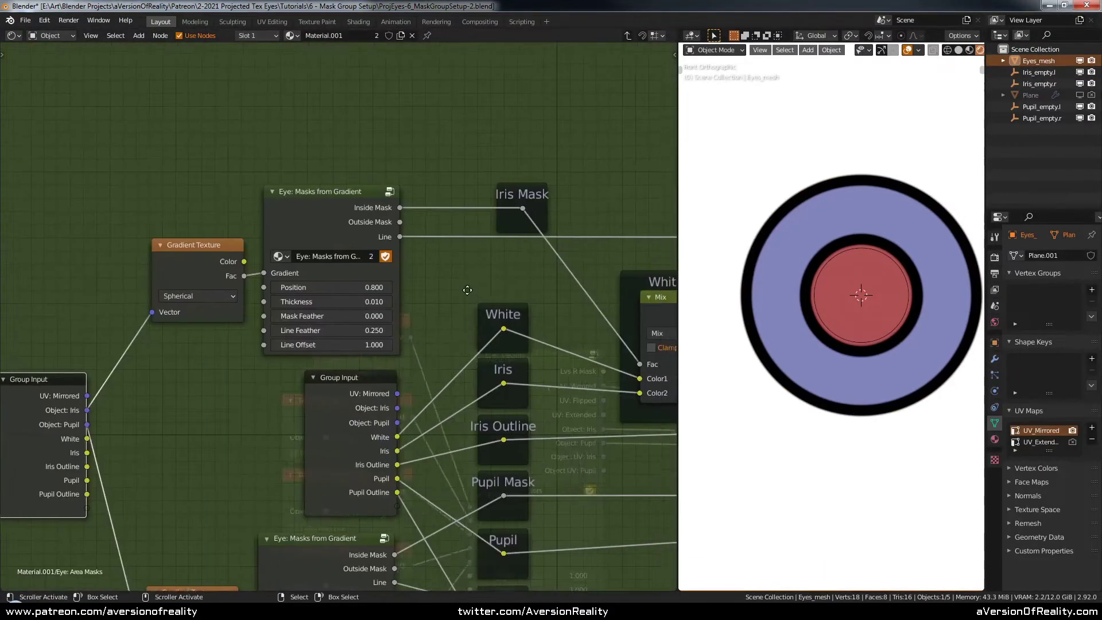
left_click(364, 281)
type("0.796")
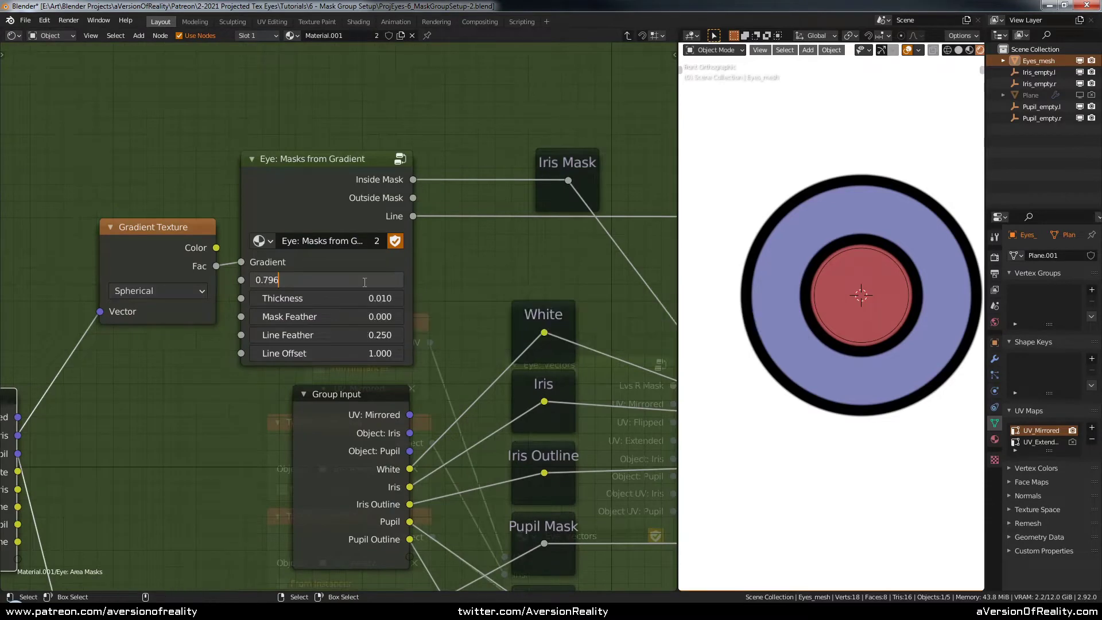
key("Return")
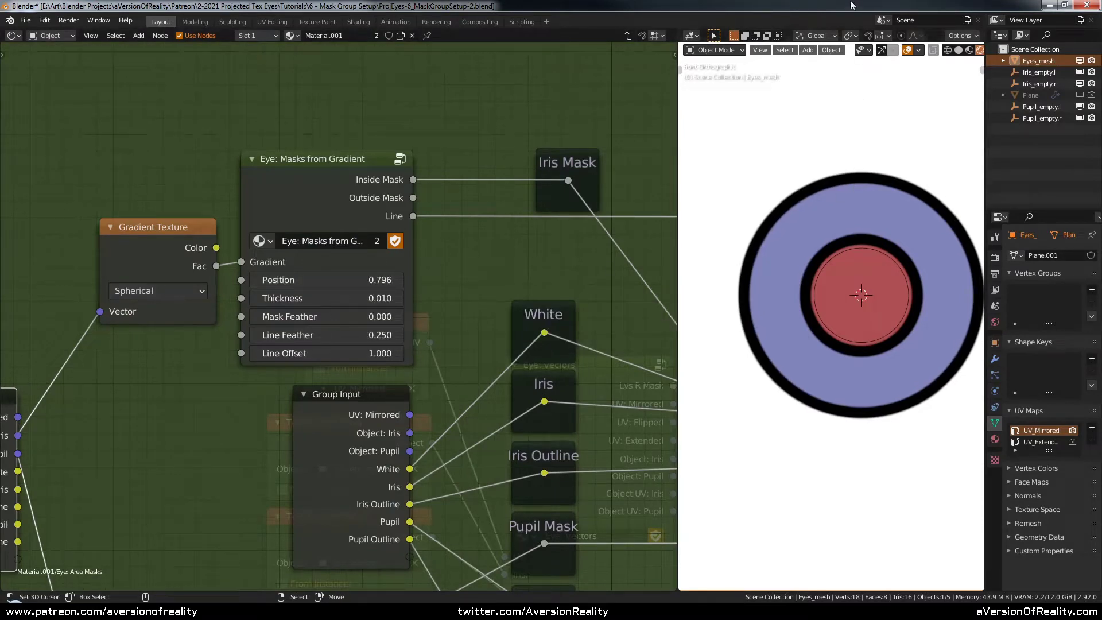
On the Eye: Area Masks node, lighten Iris Outline to a grey of value about 0.164 and Pupil Outline to a darker grey
middle_click_drag(534, 287, 484, 243)
middle_click_drag(359, 256, 374, 225)
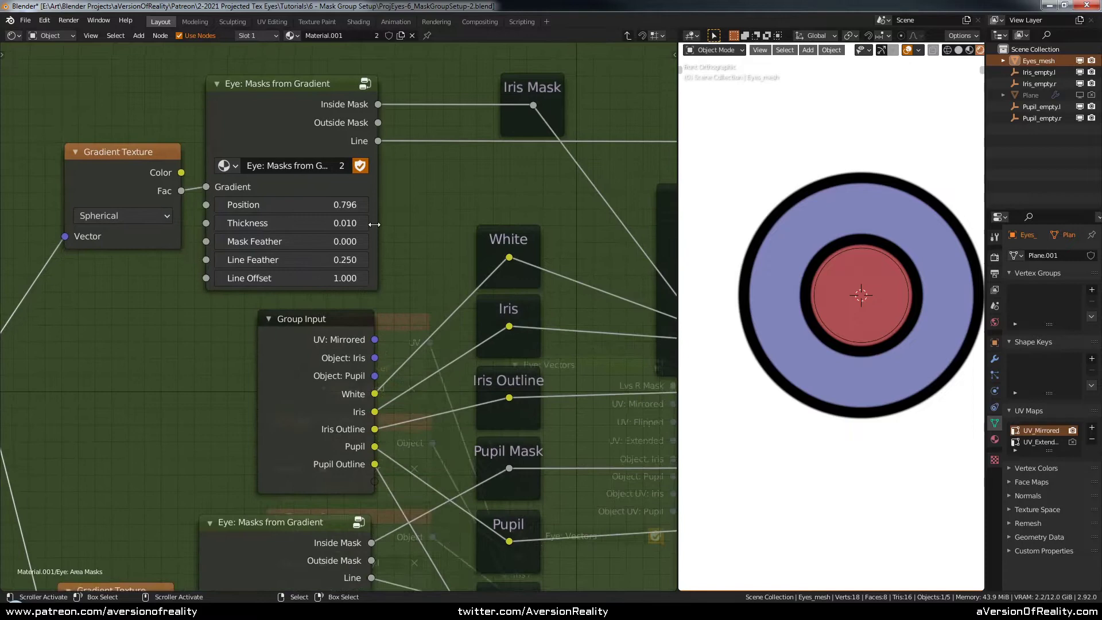
scroll(467, 225, "down", 4)
key("Tab")
middle_click_drag(570, 350, 245, 199)
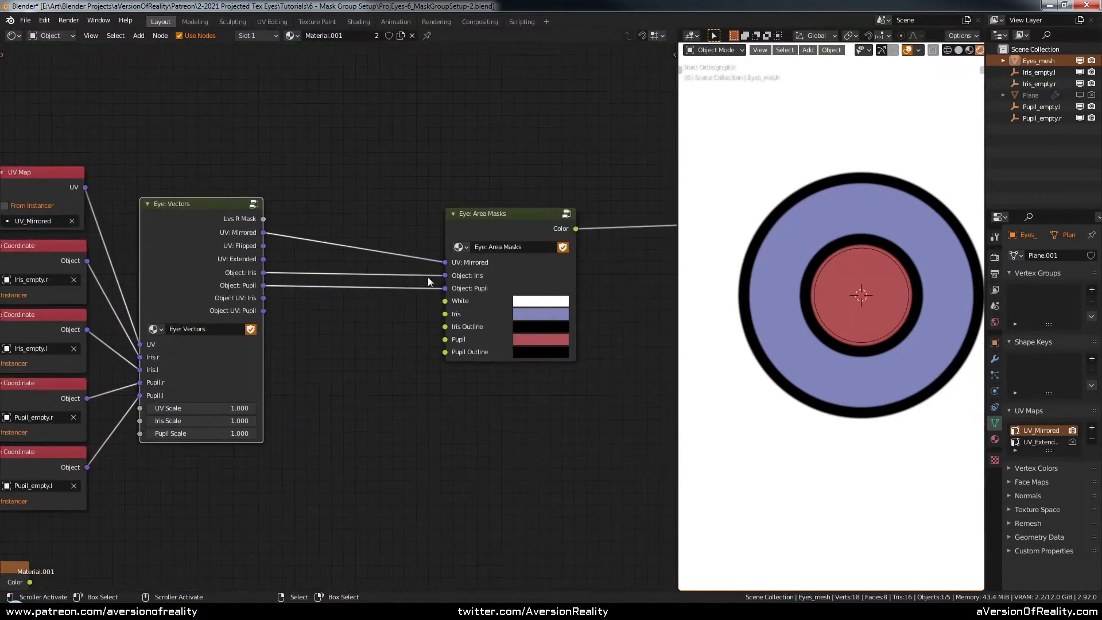
middle_click_drag(429, 277, 292, 293)
scroll(506, 316, "up", 4)
scroll(505, 321, "up", 2)
left_click(471, 358)
left_click_drag(582, 168, 584, 142)
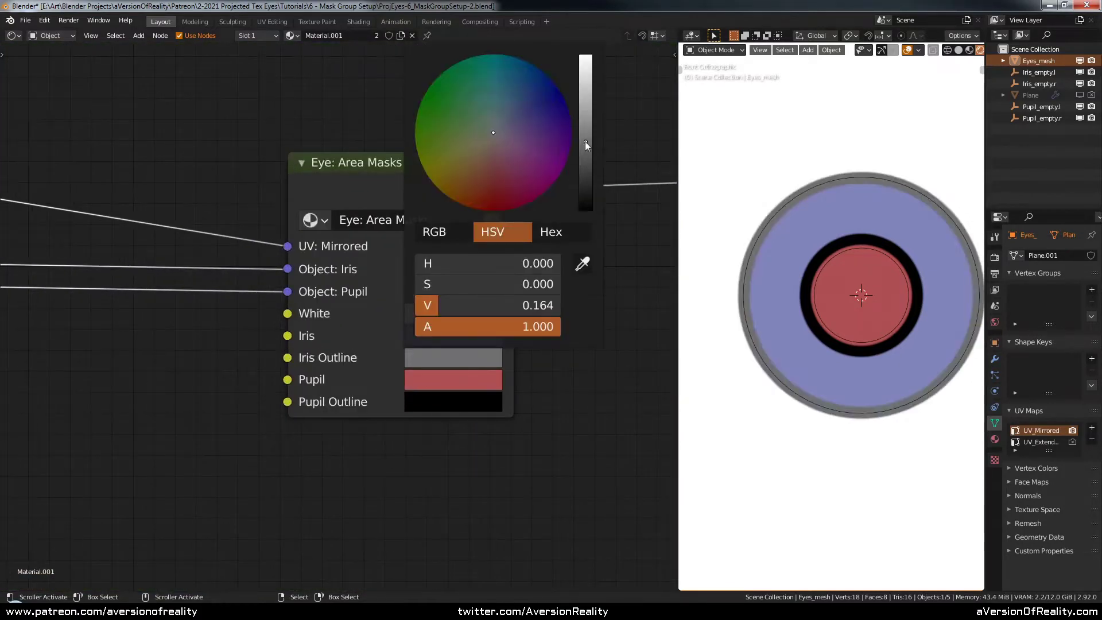
left_click(493, 396)
left_click(584, 203)
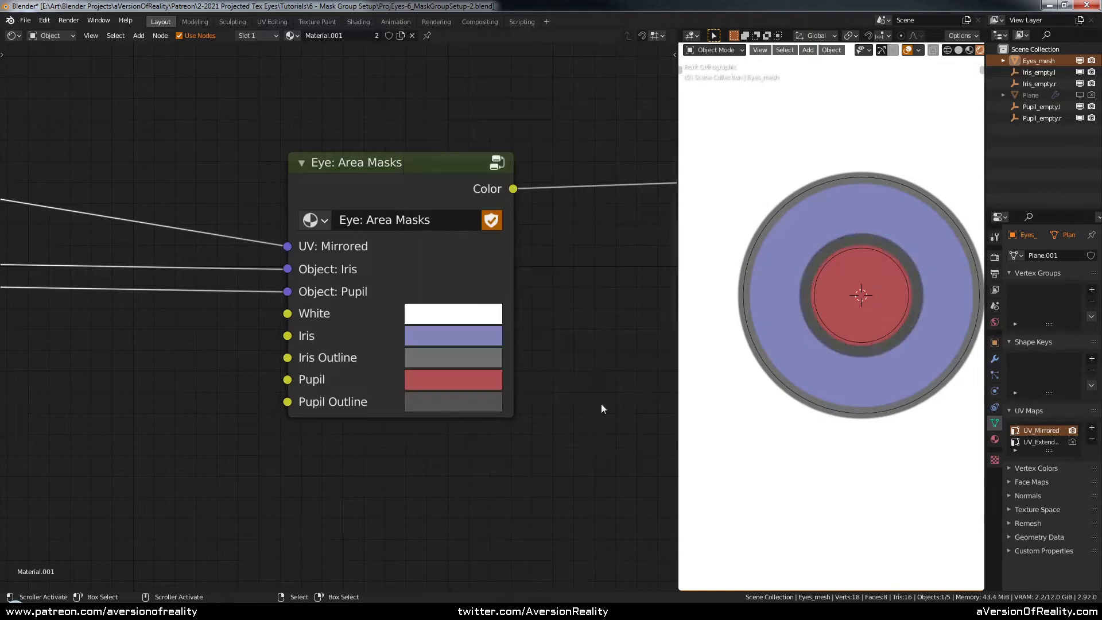
Inside the group, set the iris's Eye: Masks from Gradient node to Thickness 0.015 and Line Feather 0.5
key("Tab")
scroll(415, 323, "up", 3)
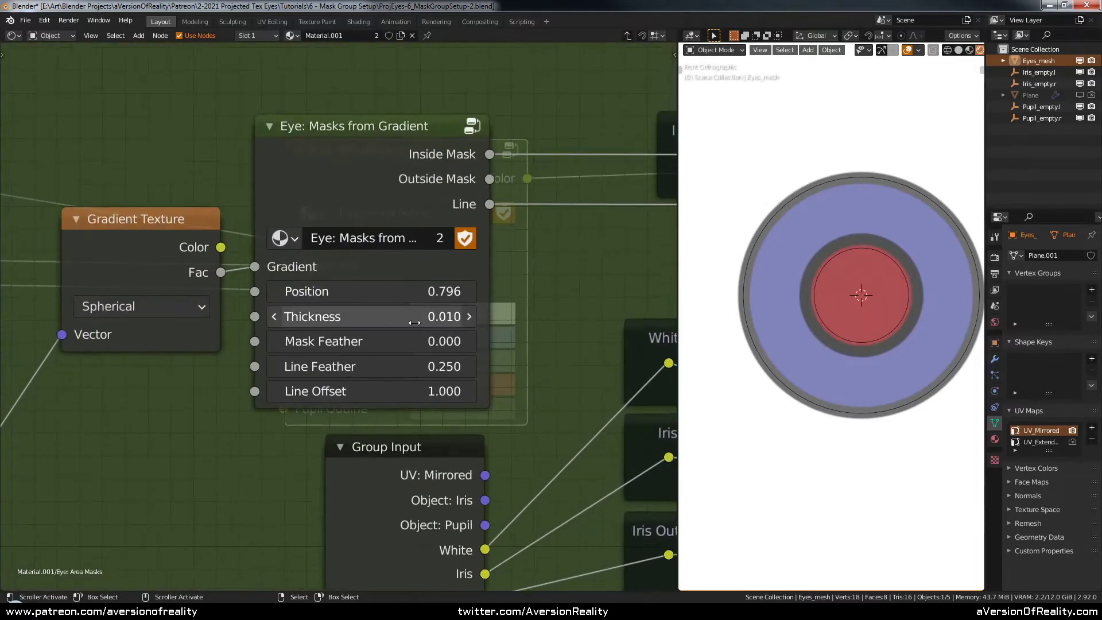
left_click(415, 322)
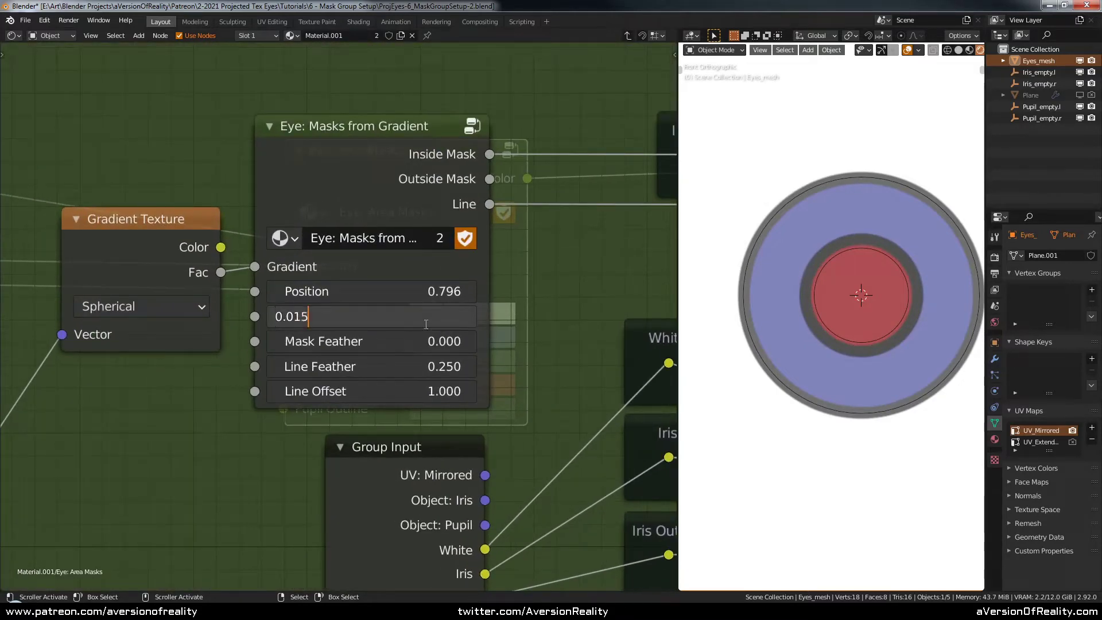
key("Return")
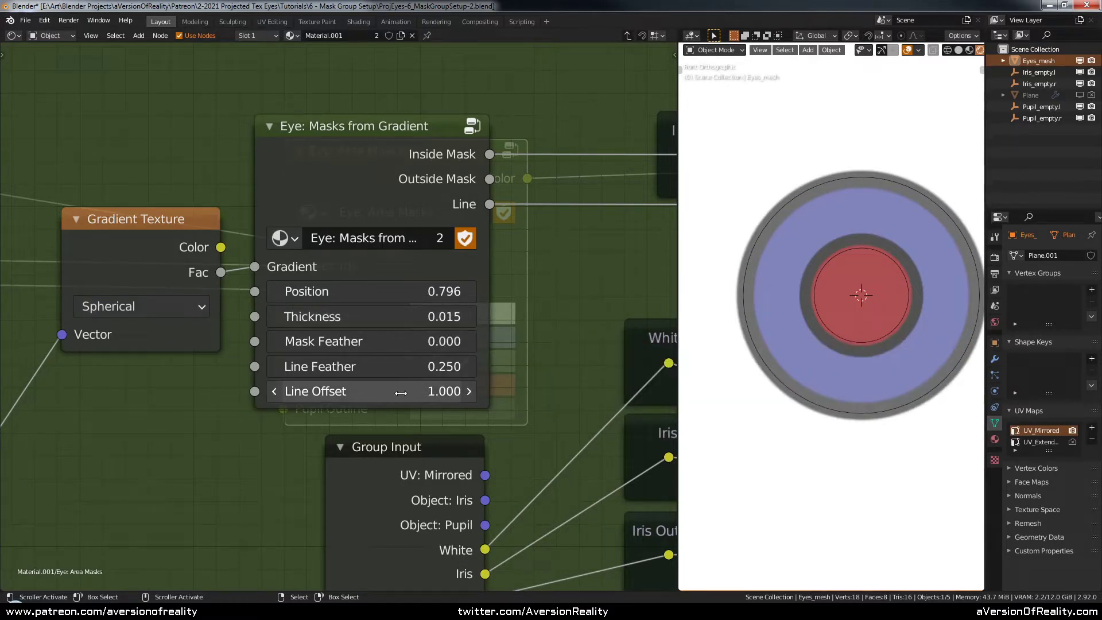
left_click(415, 366)
type(".5")
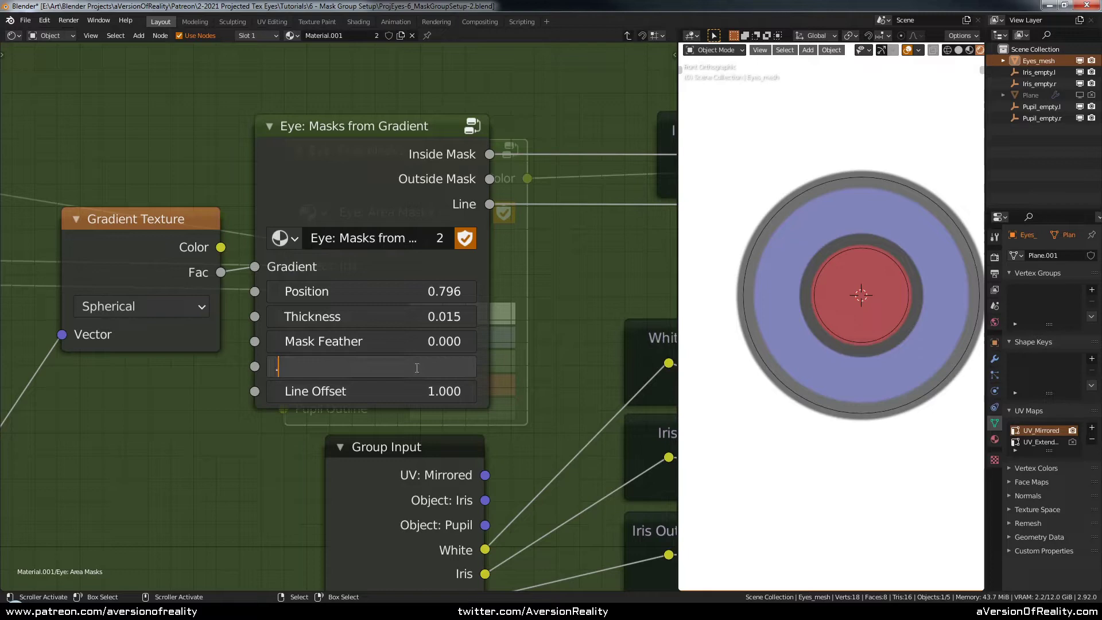
key("Return")
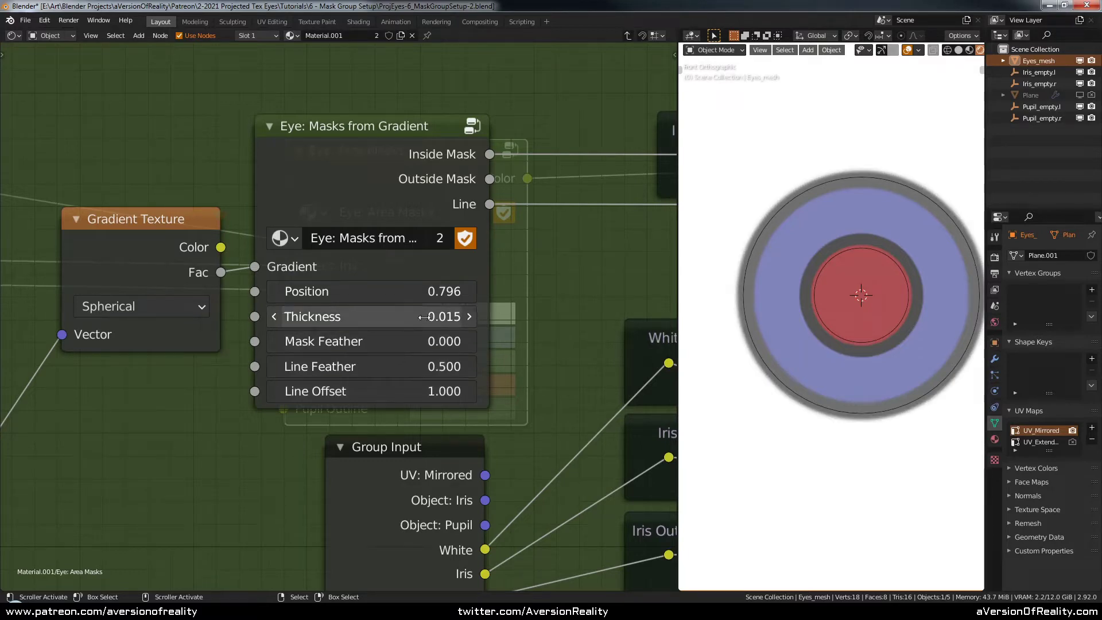
Examine the pupil's mask settings and compare them with those of the iris's Eye: Masks from Gradient node
middle_click_drag(551, 372, 491, 318)
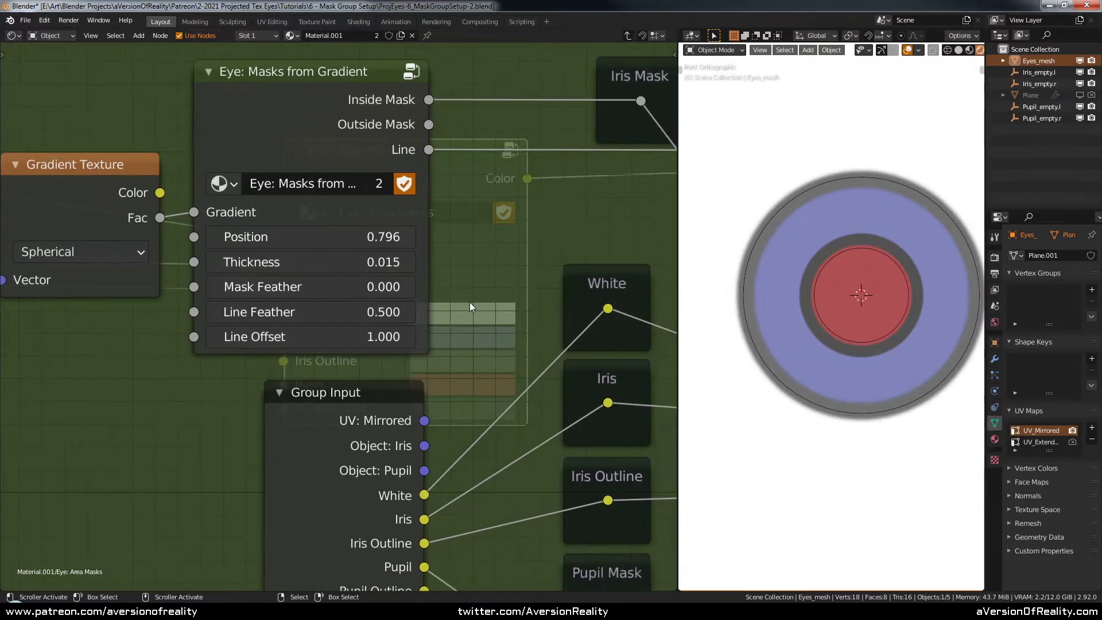
scroll(470, 303, "down", 5)
middle_click_drag(508, 389, 436, 282)
scroll(383, 300, "down", 3)
middle_click_drag(386, 364, 402, 262)
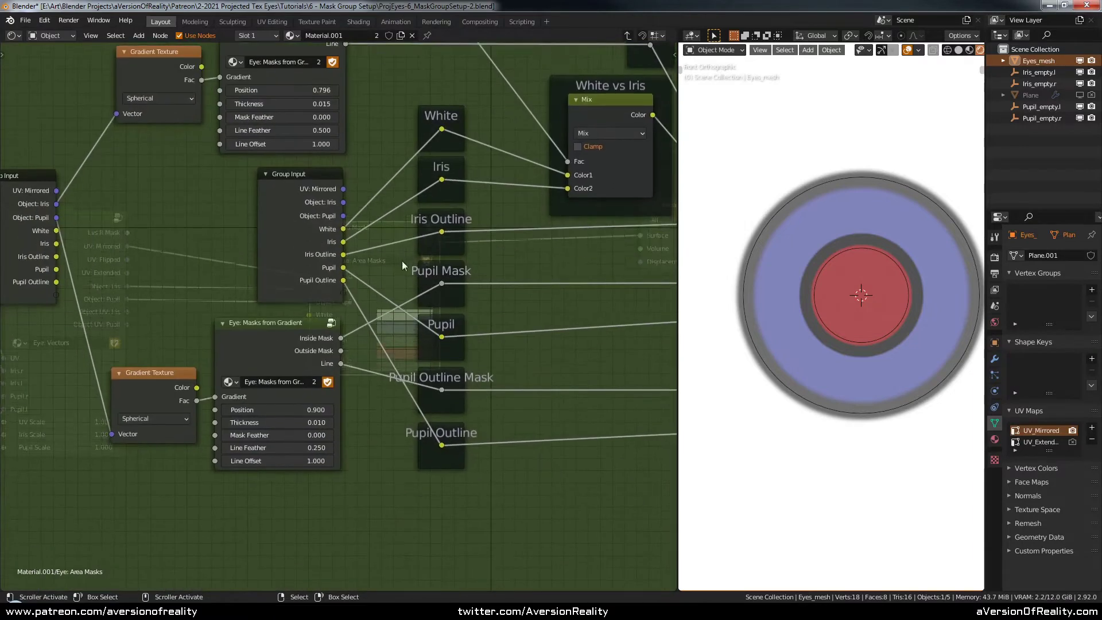
scroll(402, 261, "up", 2)
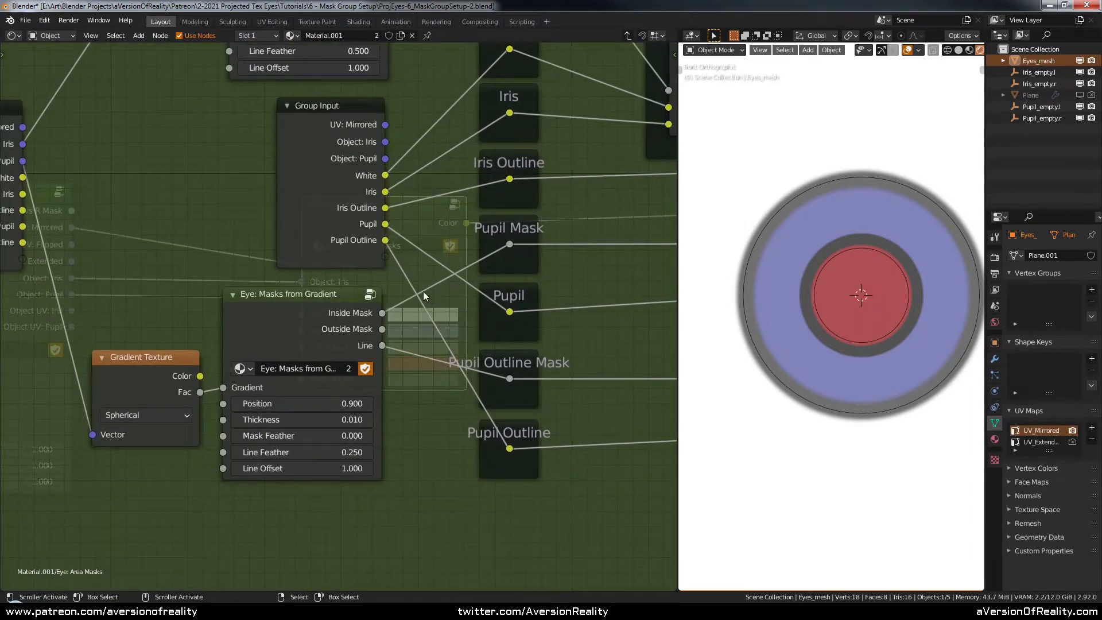
middle_click_drag(433, 211, 486, 475)
scroll(467, 343, "up", 6)
mouse_move(441, 346)
left_mouse_down()
mouse_move(400, 346)
mouse_move(441, 347)
left_mouse_up()
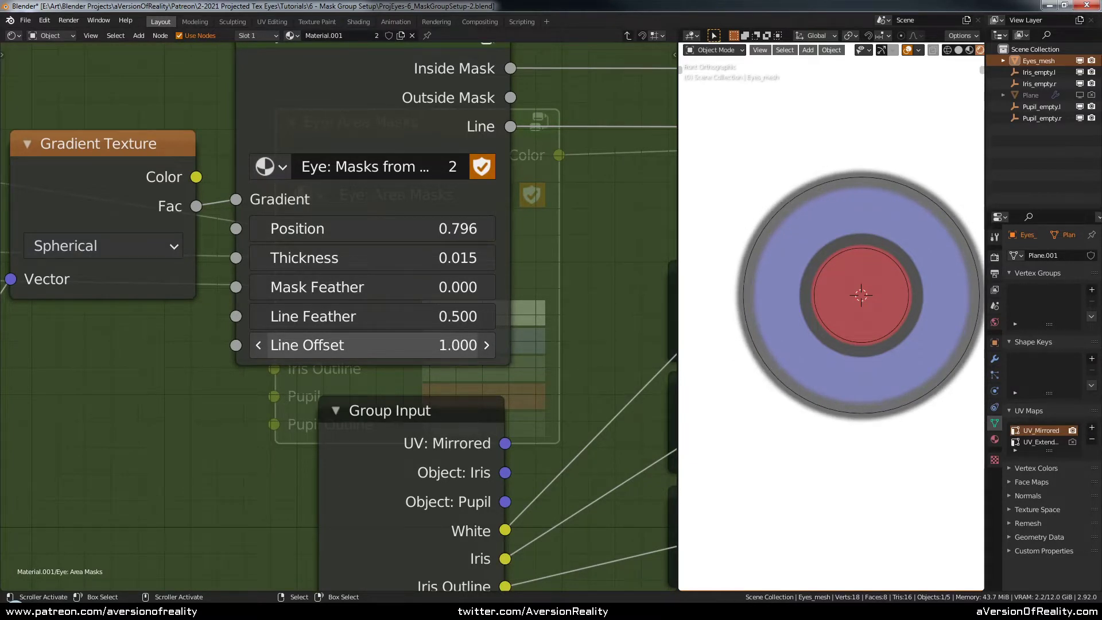
Set the Position of the iris's Eye: Masks from Gradient node to 0.8
left_click(435, 232)
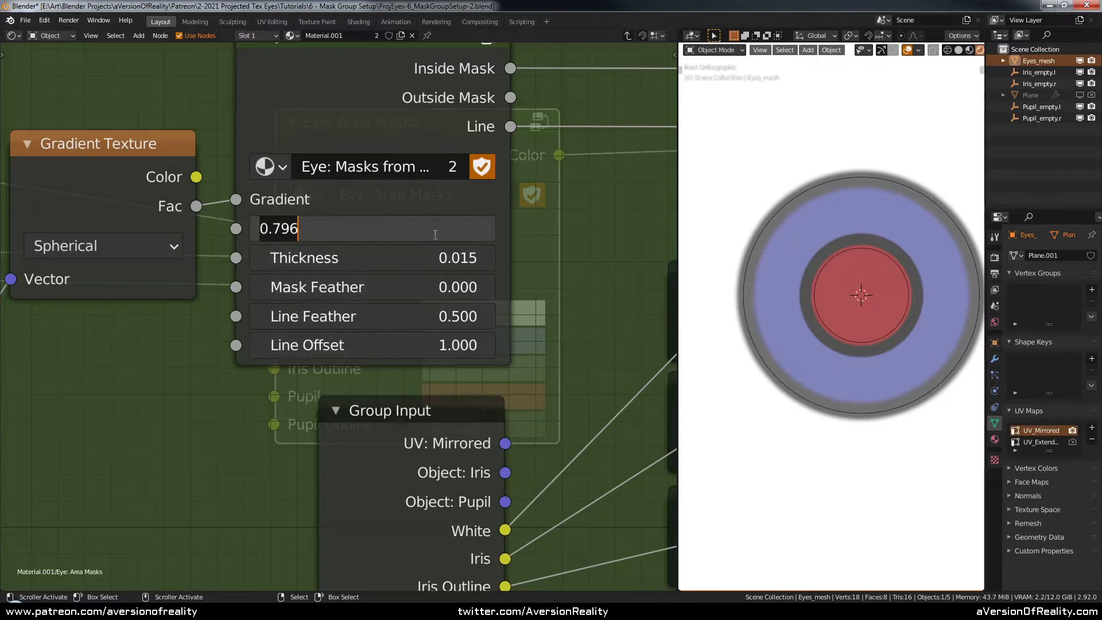
key("BackSpace")
key("BackSpace")
key("BackSpace")
key("BackSpace")
key("BackSpace")
type("0.8")
key("Return")
left_click(434, 234)
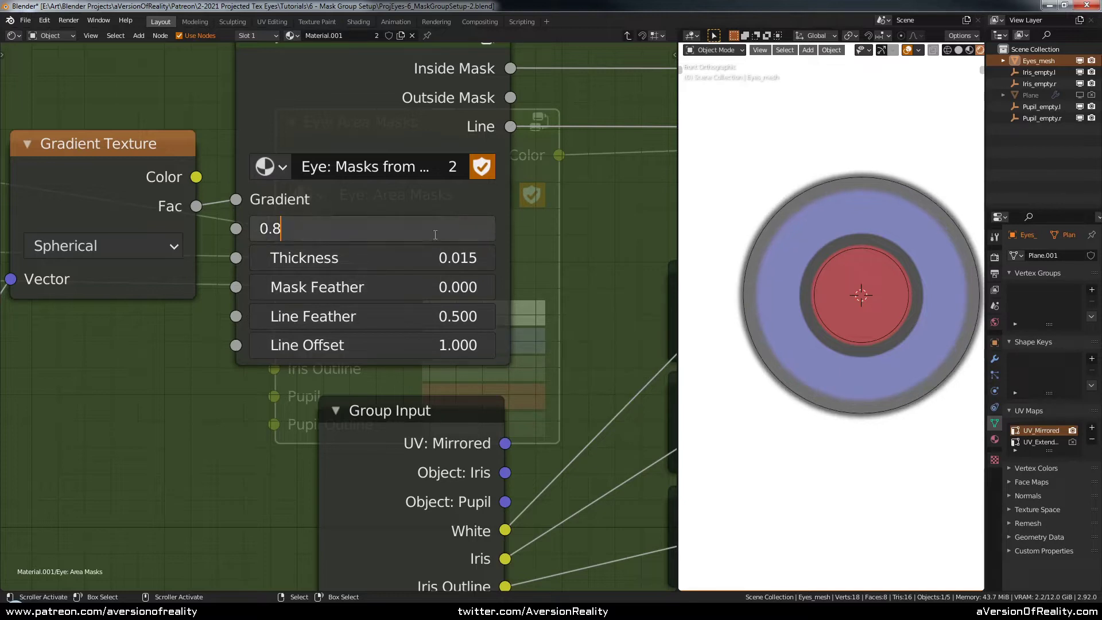
key("Return")
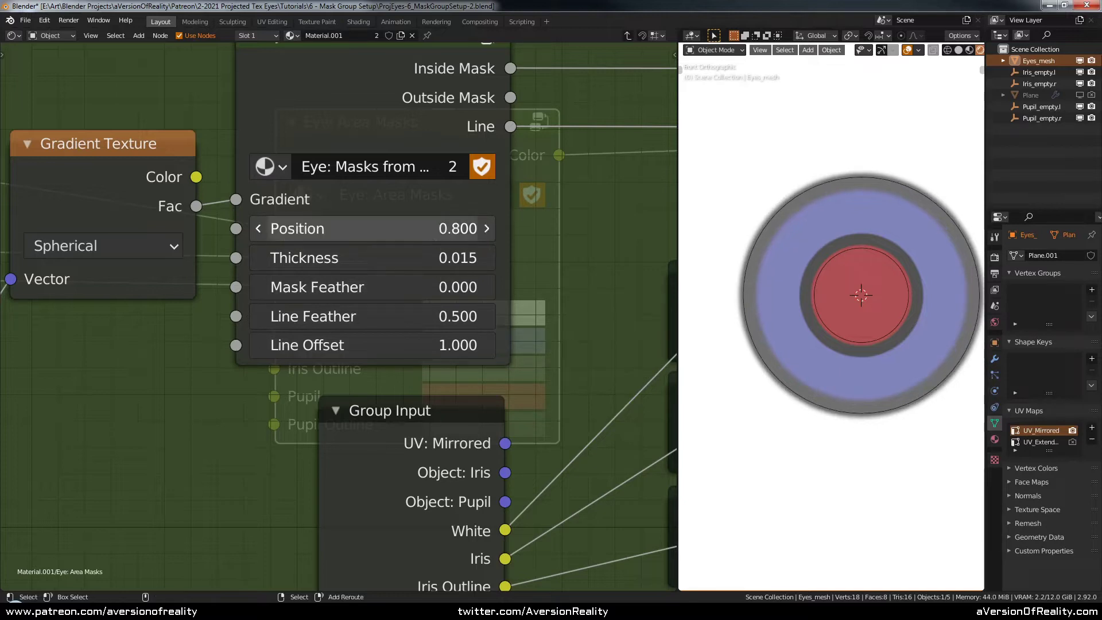
Try Position values of 0.74, 0.79, 0.785 and 0.7895 on the iris's Eye: Masks from Gradient node
scroll(434, 232, "down", 7, "ctrl")
scroll(434, 233, "up", 6, "ctrl")
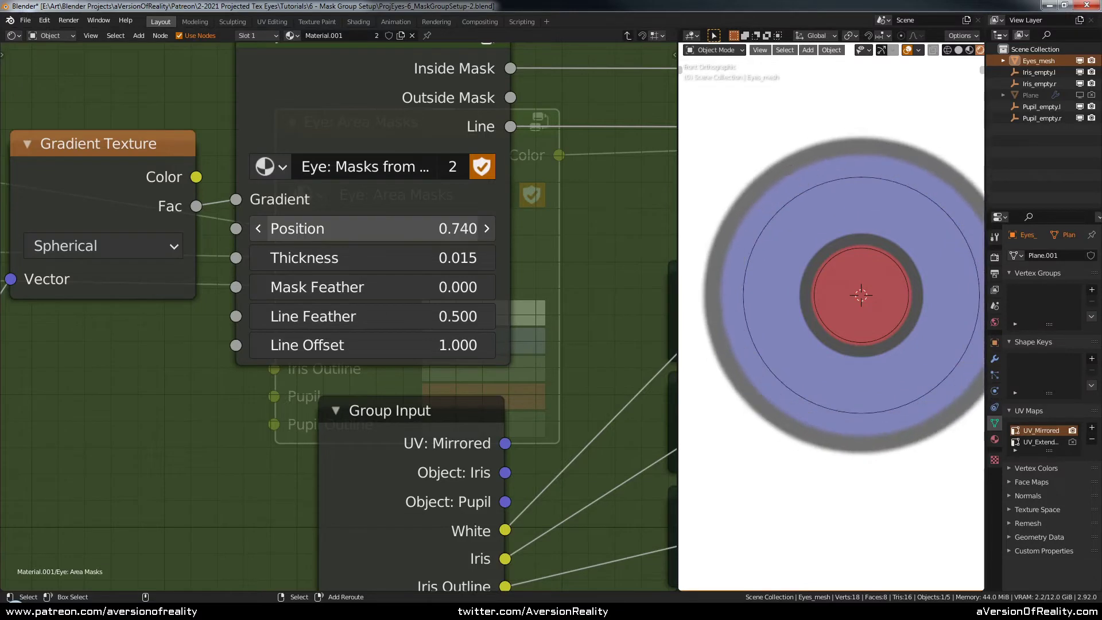
left_click_drag(428, 228, 429, 228)
left_click(443, 229)
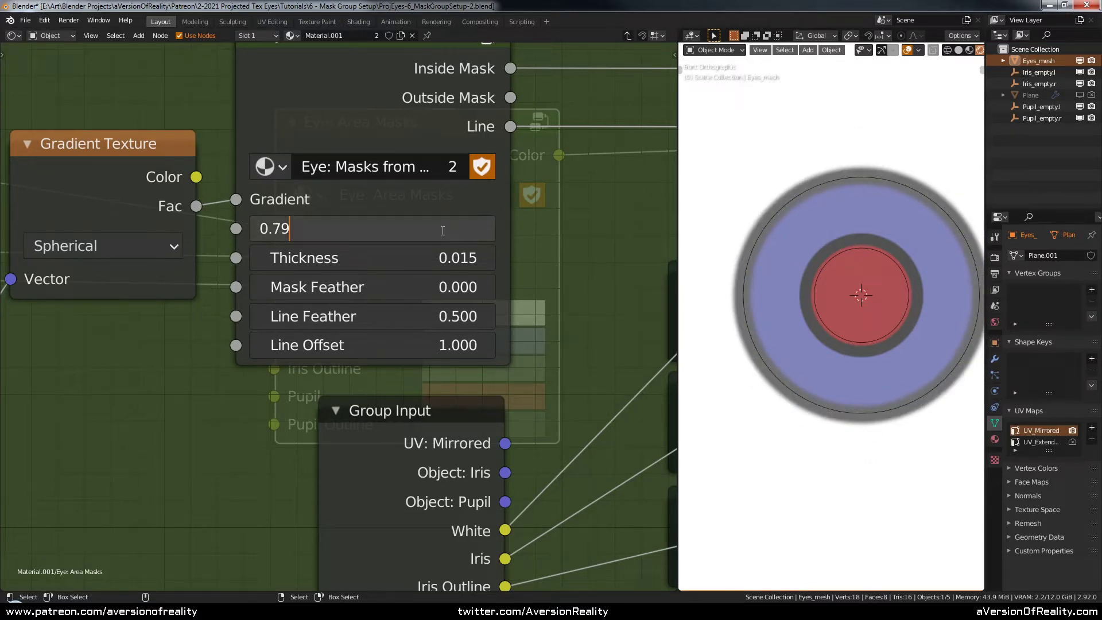
key("Return")
left_click(442, 228)
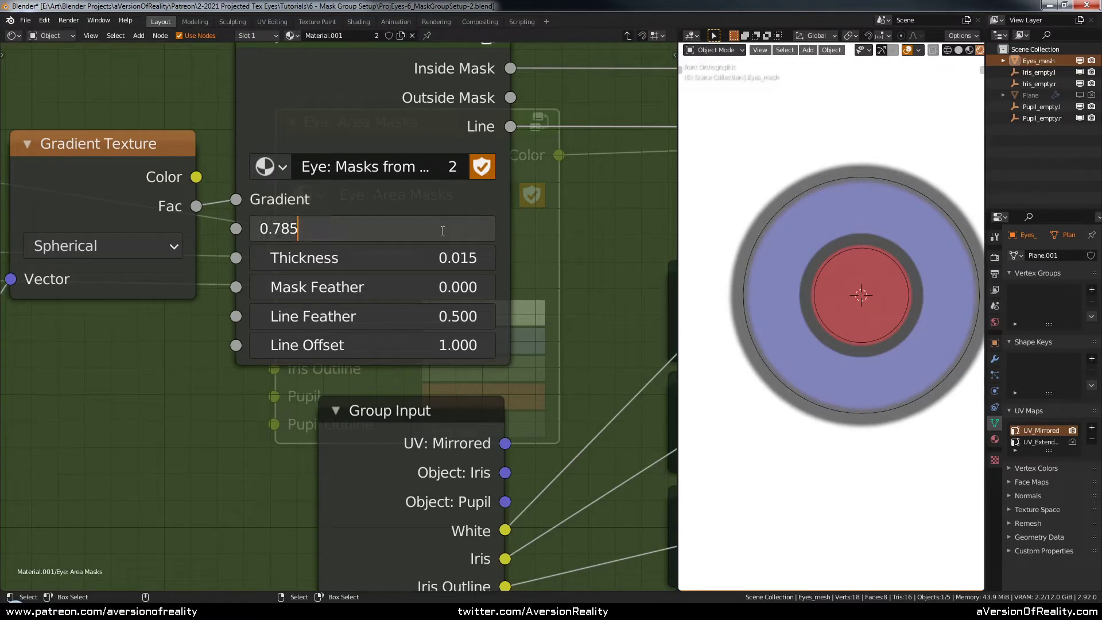
type("95")
key("Return")
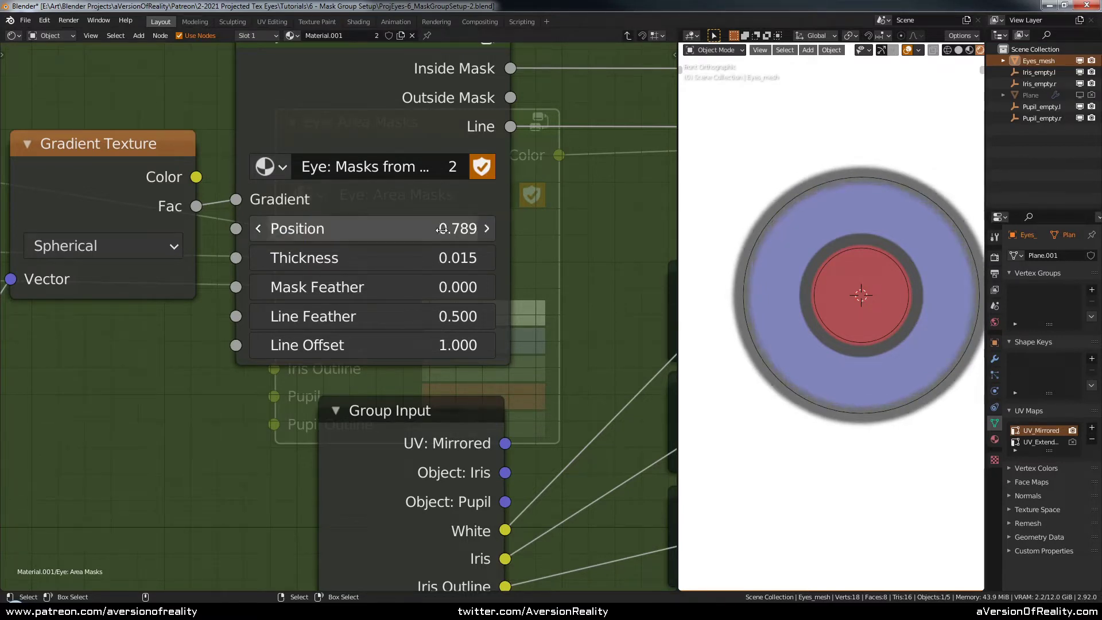
Set the Position of the iris's Eye: Masks from Gradient node to 0.795
left_click(443, 229)
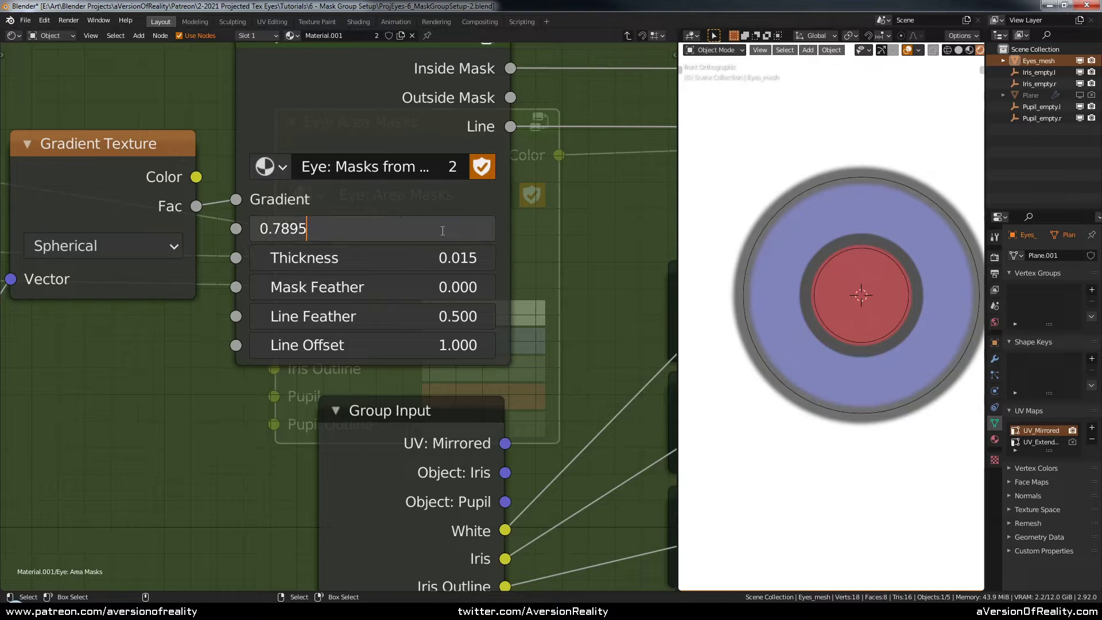
type("5")
key("Return")
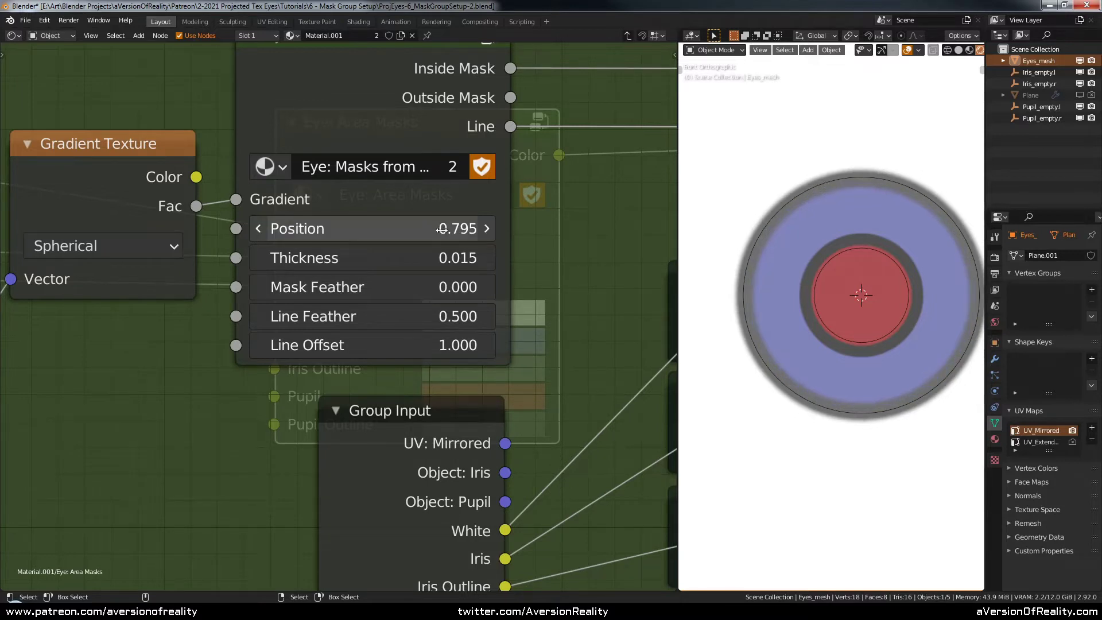
Set the iris's Eye: Masks from Gradient node to Position 0.793 and Thickness 0.01
left_click(443, 228)
type("3")
key("Return")
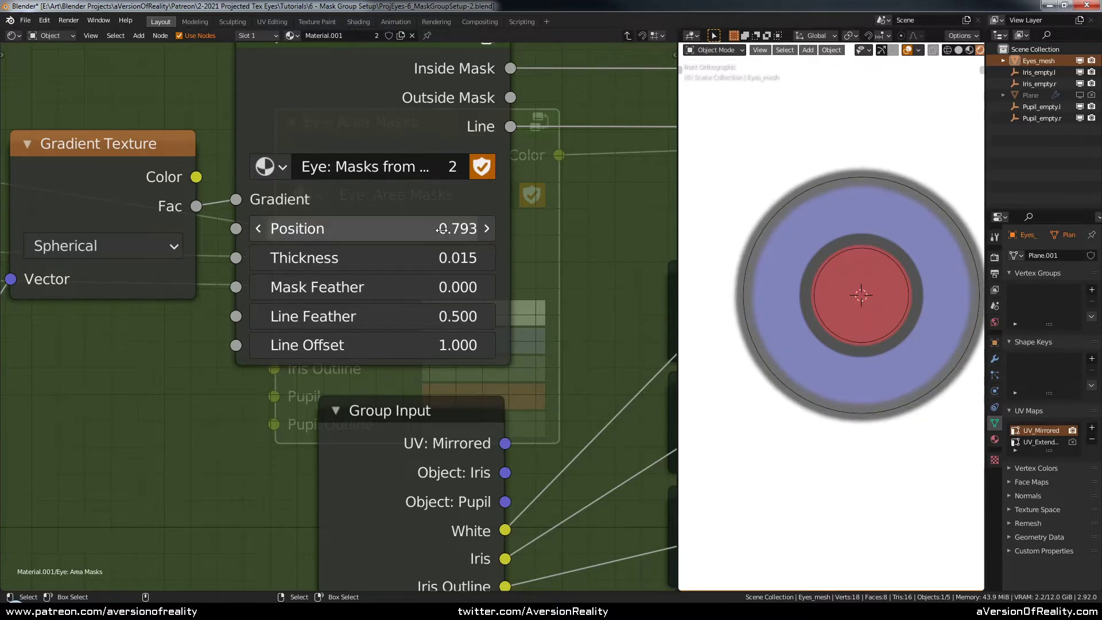
left_click(427, 263)
key("Return")
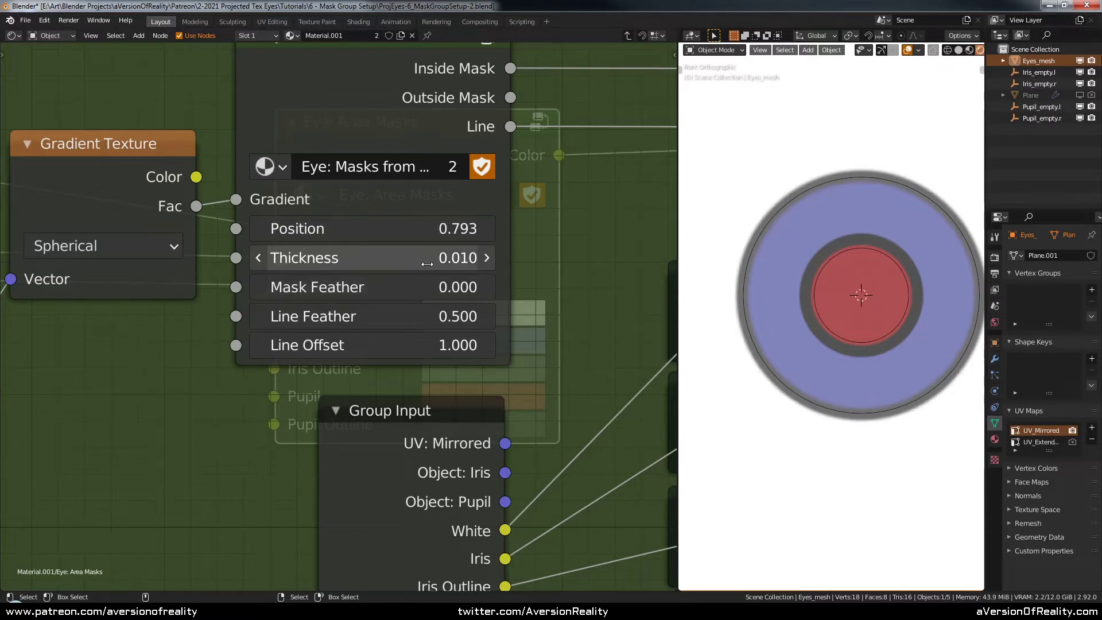
Try a Position of 0.792 on the iris's Eye: Masks from Gradient node and settle on 0.794
left_click(437, 235)
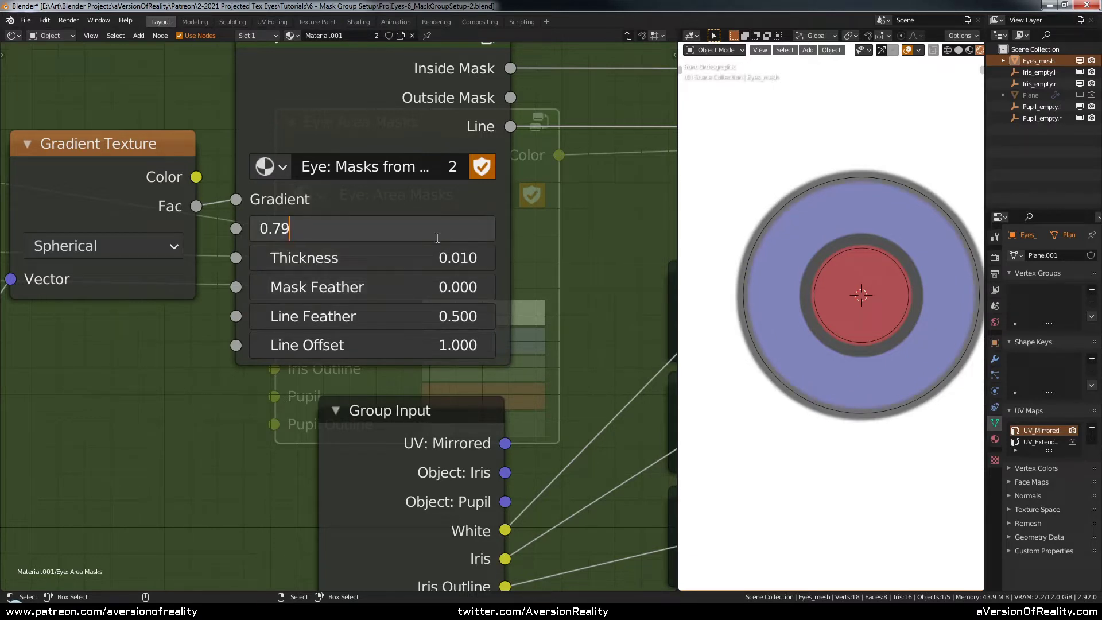
type("2")
key("Return")
left_click(436, 238)
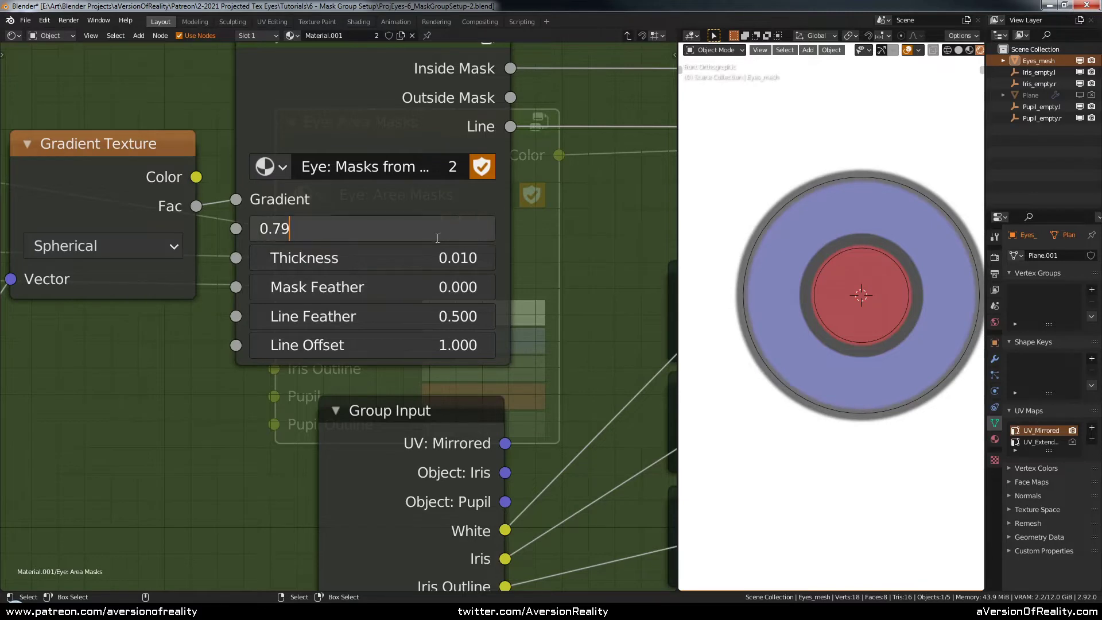
type("4")
key("Return")
Set the pupil's Eye: Masks from Gradient node to Position 0.91 and Thickness 0.005
middle_click_drag(629, 434, 507, 351)
scroll(507, 352, "down", 3)
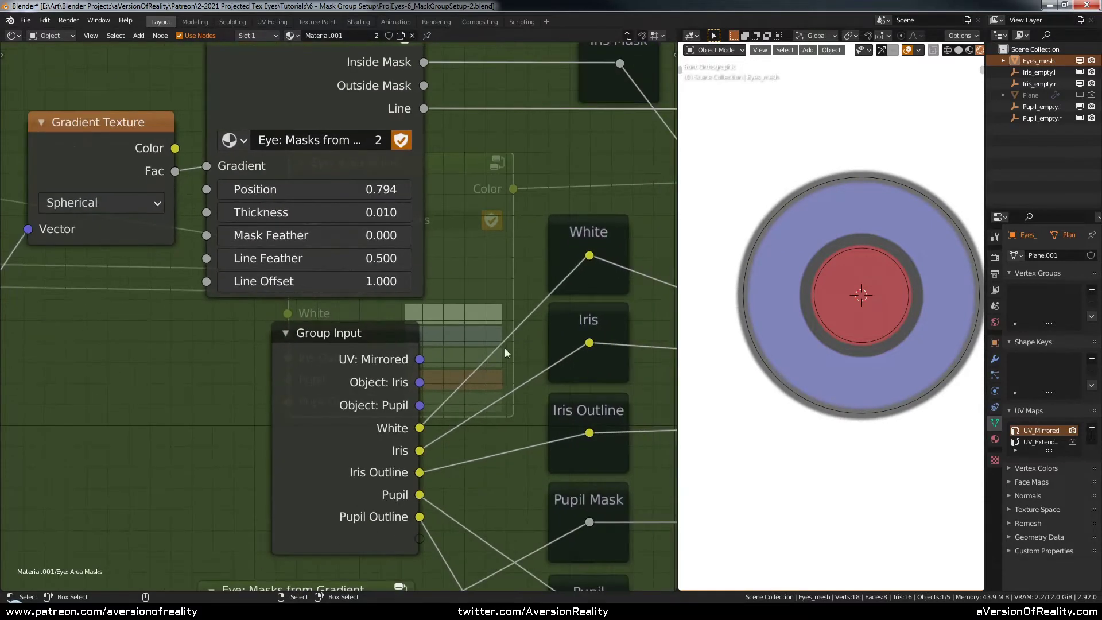
middle_click_drag(472, 514, 463, 144)
middle_click_drag(450, 370, 491, 343)
scroll(473, 323, "up", 3)
left_click(390, 345)
type("0.91")
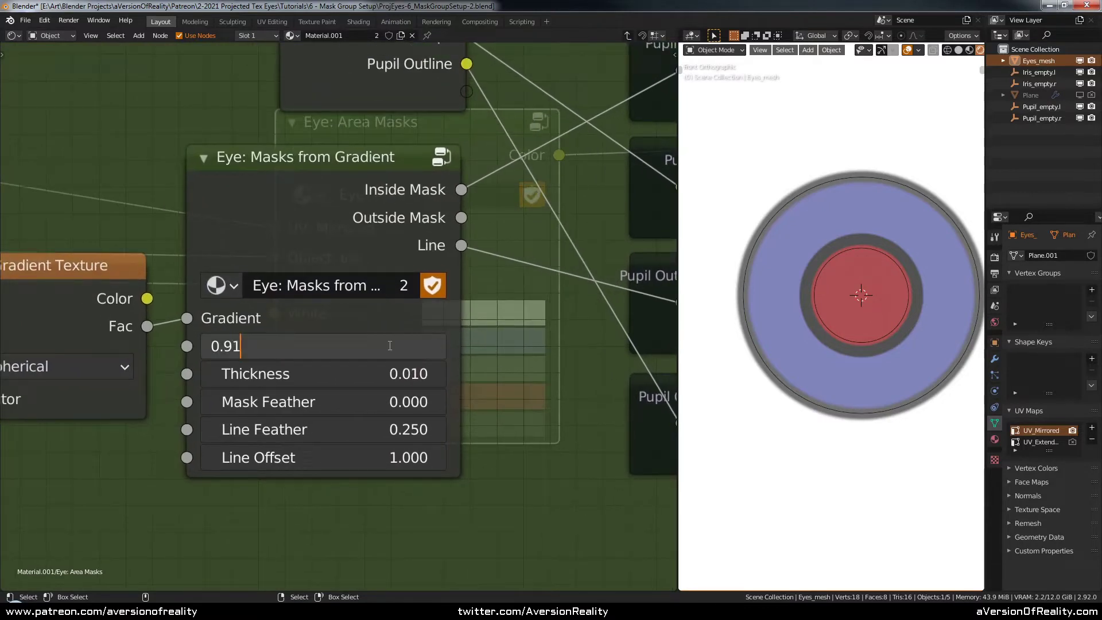
key("Return")
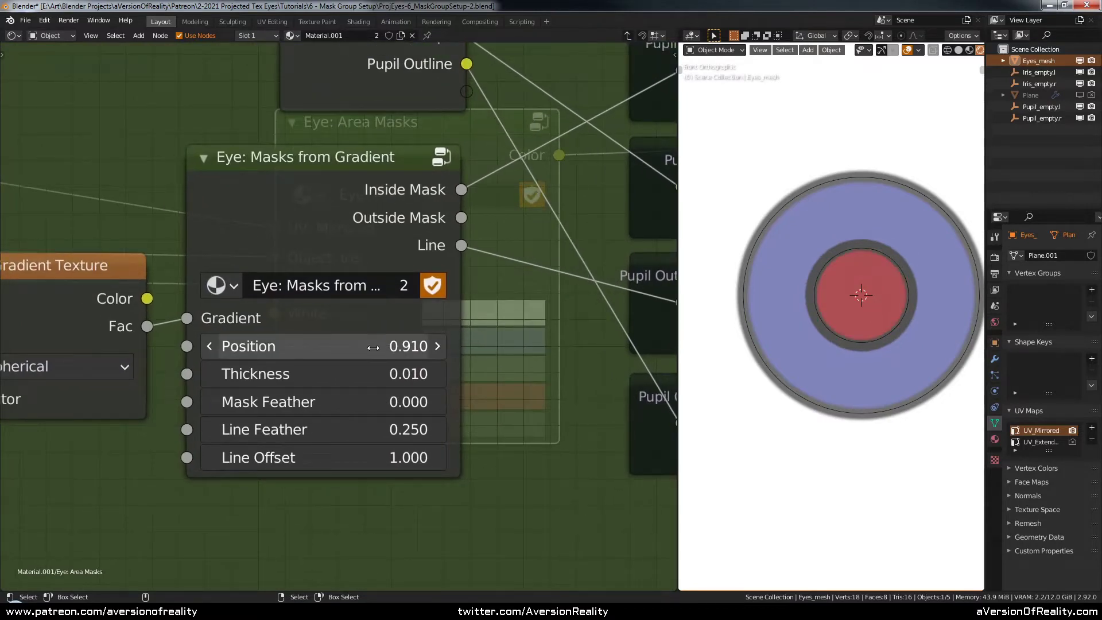
left_click(375, 379)
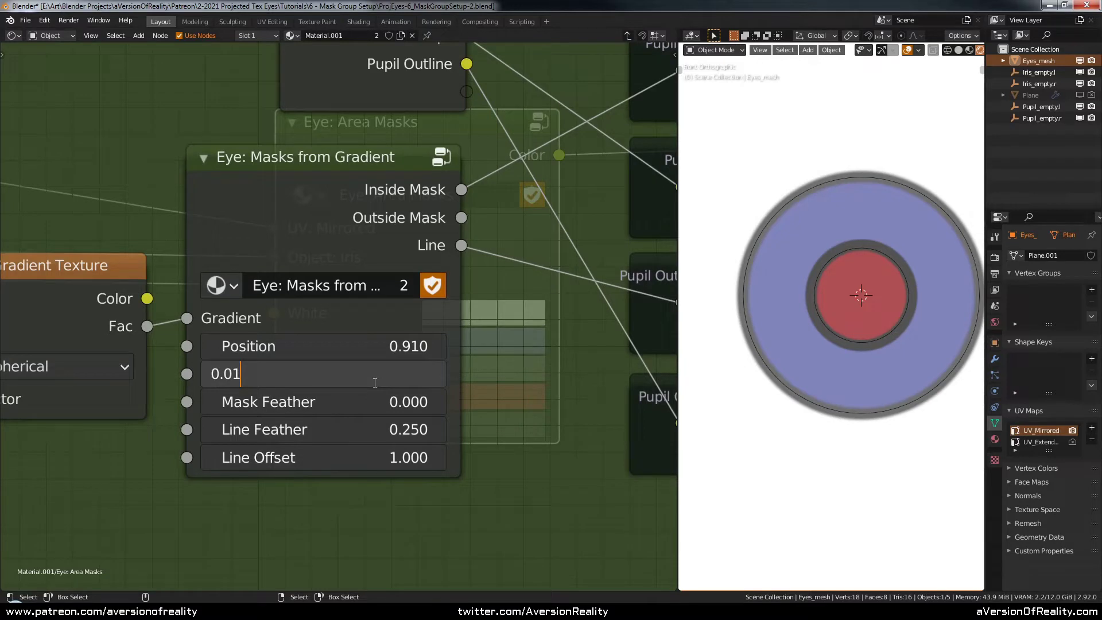
key("Return")
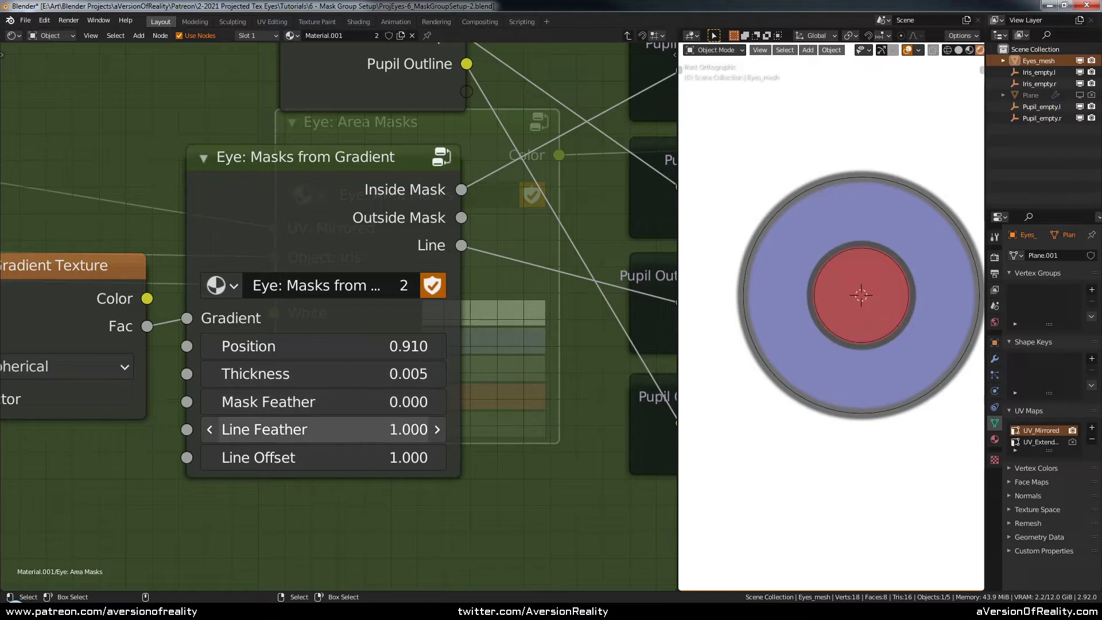
Set the pupil's Eye: Masks from Gradient node to Line Feather 0.5 and Thickness 0.004
left_click(359, 430)
type(".5")
key("Return")
double_click(377, 379)
type("5")
key("Return")
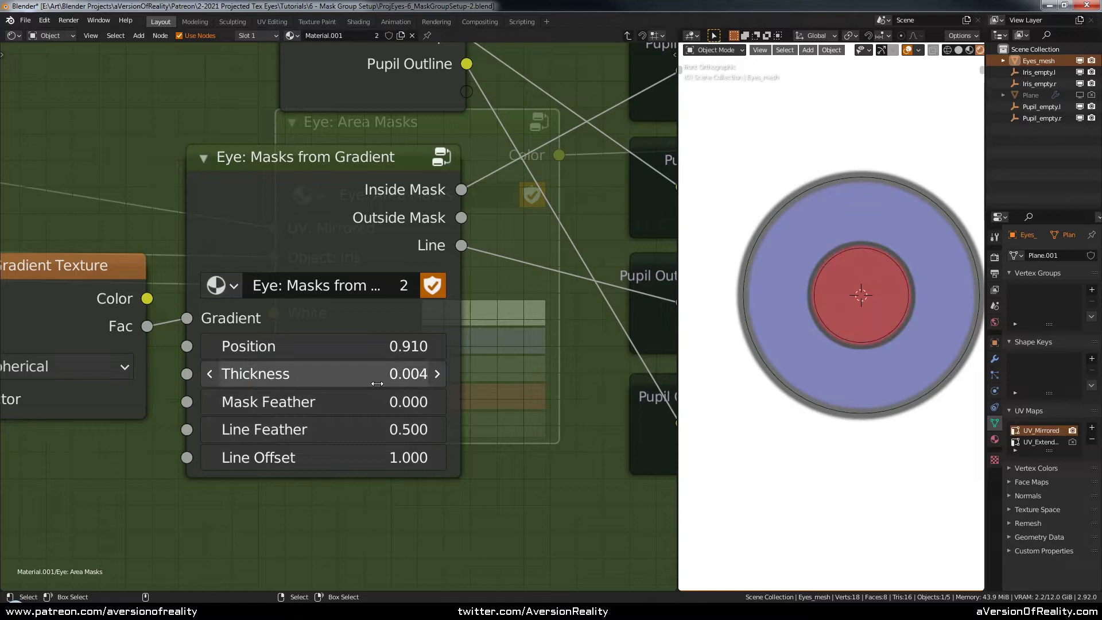
Try Position values of 0.92 and 0.915 on the pupil's Eye: Masks from Gradient node, comparing against the pupil empty's circle
double_click(377, 344)
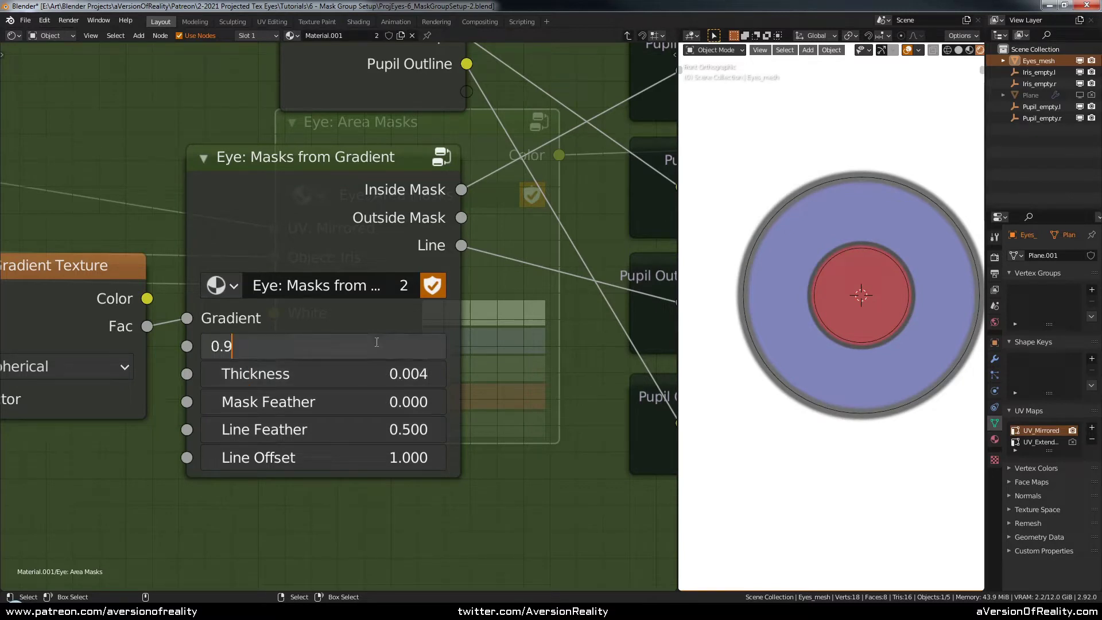
type("2")
key("Return")
scroll(818, 301, "up", 4)
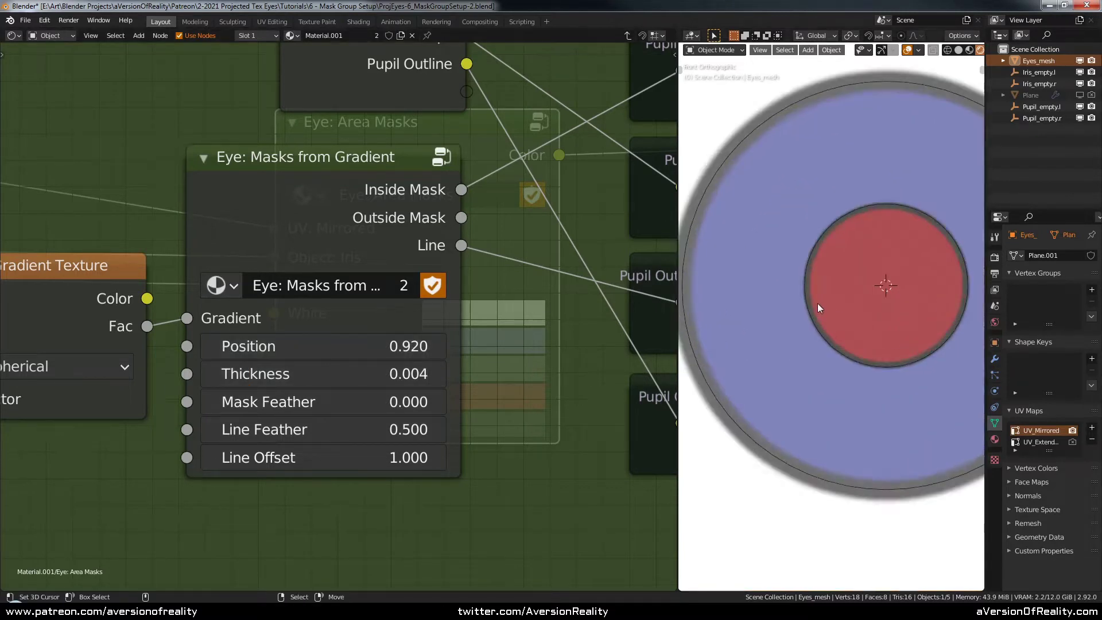
double_click(367, 348)
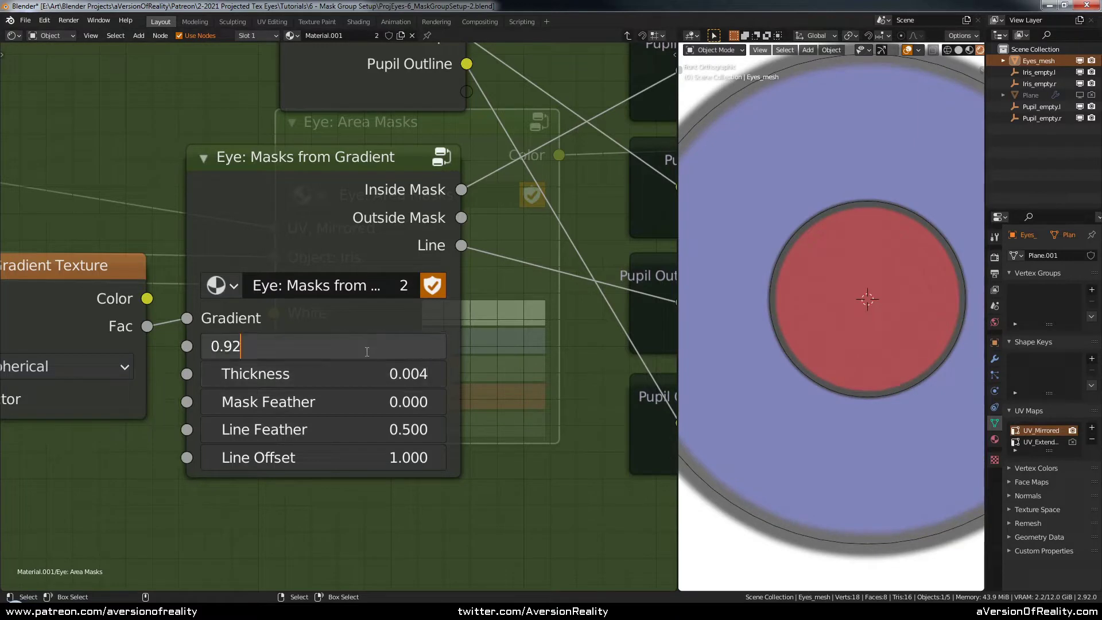
type("15")
key("Return")
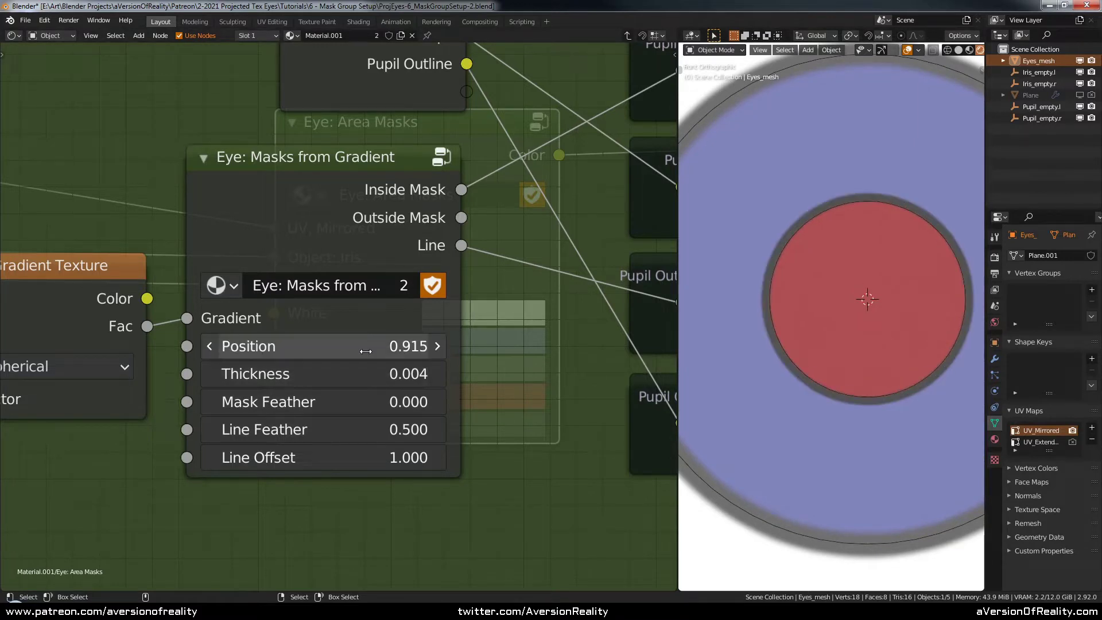
Refine the Position of the pupil's Eye: Masks from Gradient node to 0.917, then to 0.918
double_click(366, 349)
key("Return")
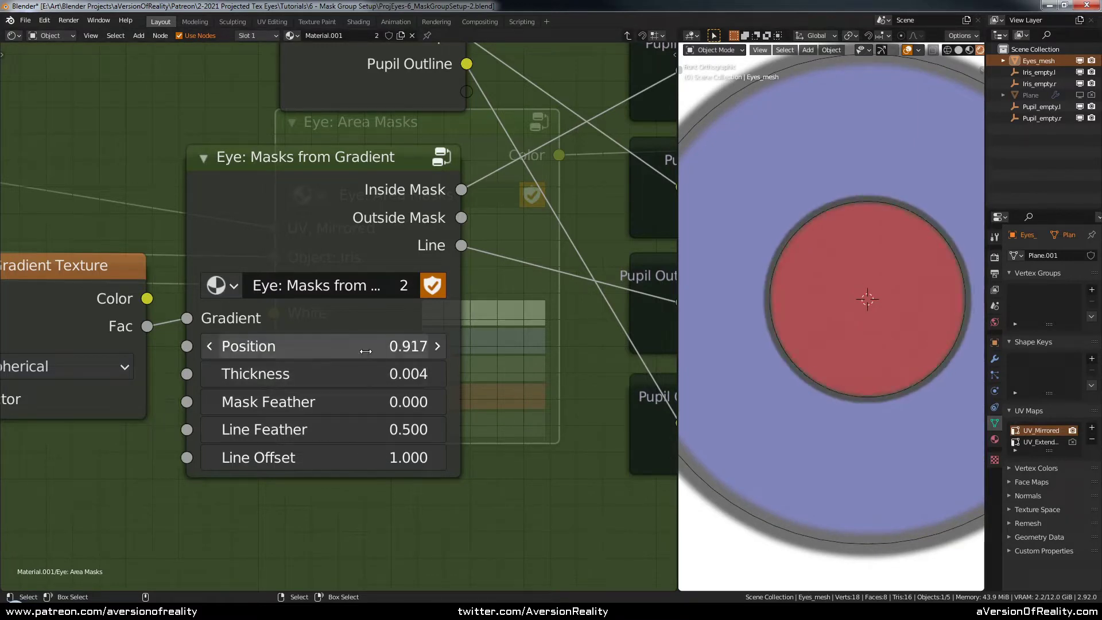
double_click(366, 349)
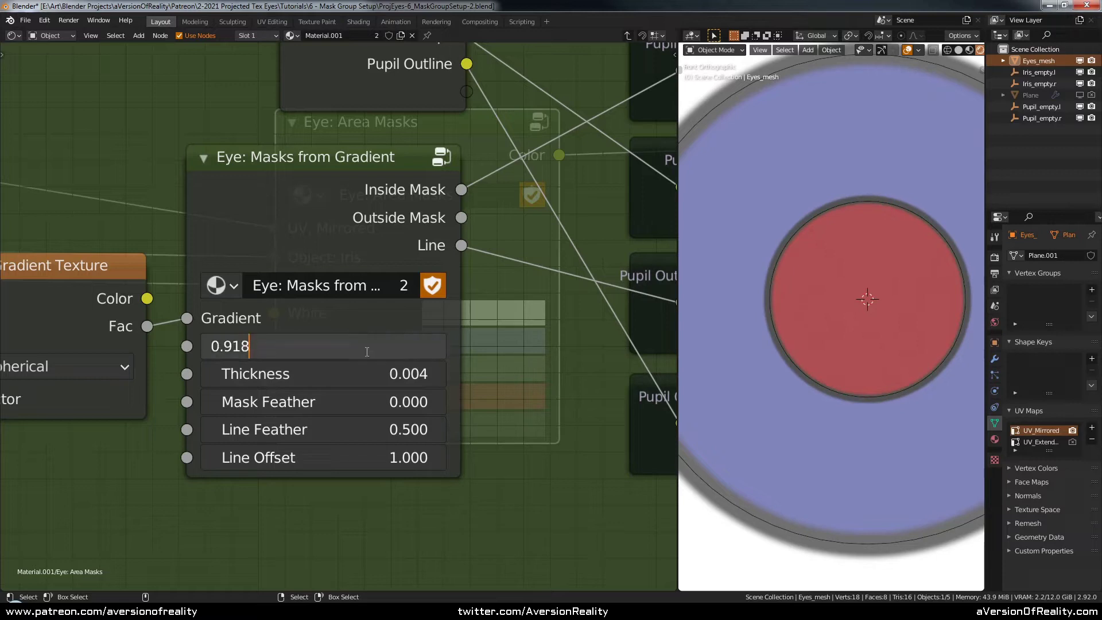
key("Return")
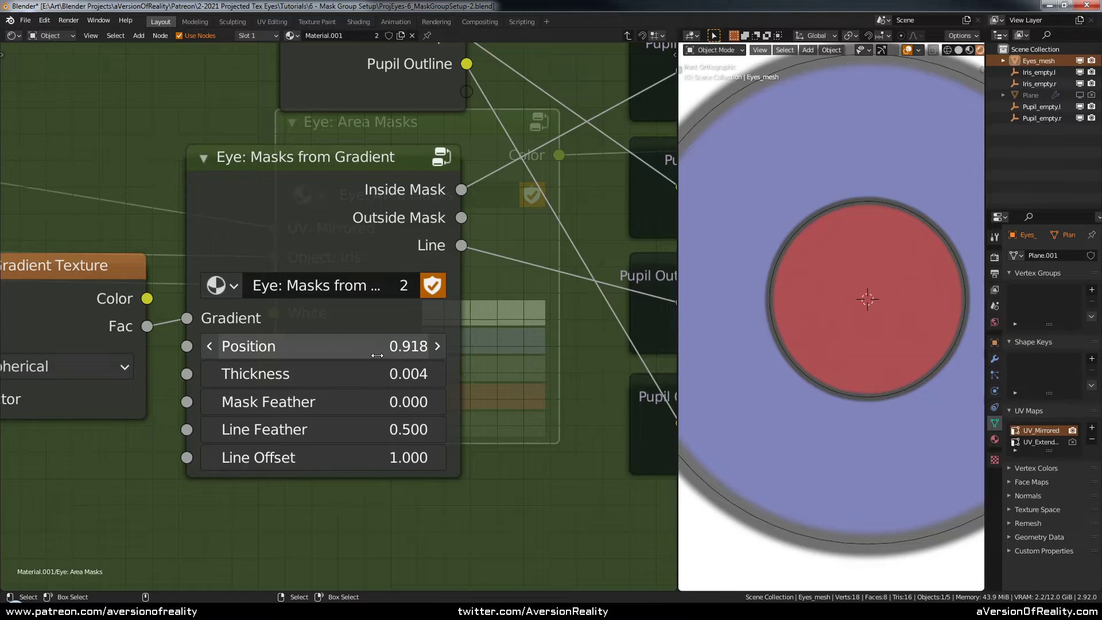
Examine the iris and pupil outlines against the guide circles and review the mask group's node layout
scroll(385, 351, "down", 3)
middle_click_drag(439, 340, 397, 377)
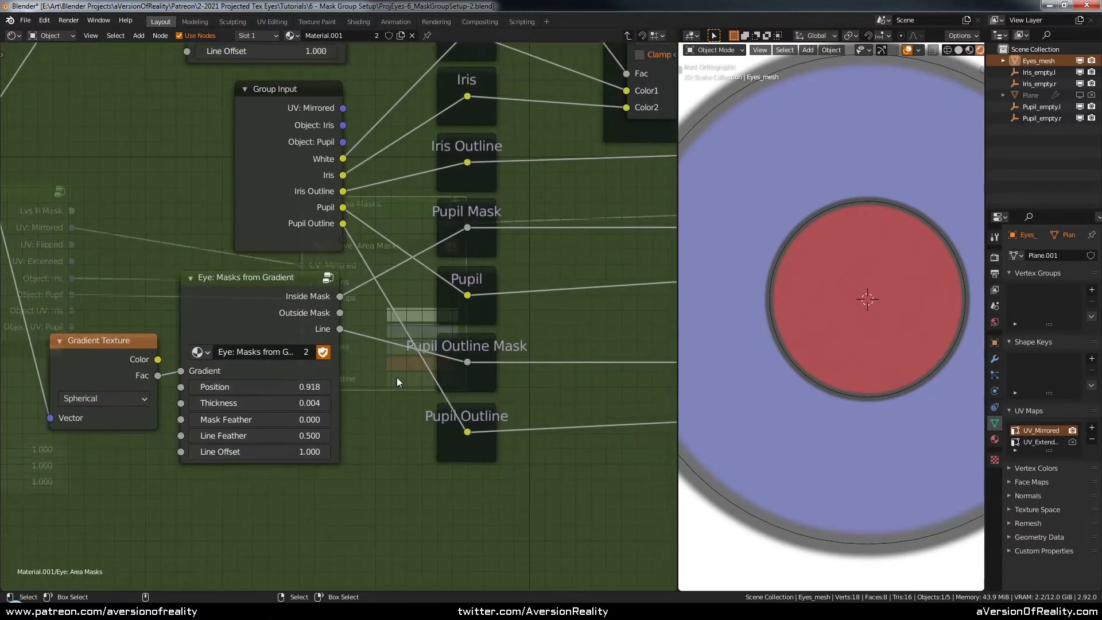
scroll(854, 271, "down", 2)
scroll(854, 270, "down", 1)
scroll(853, 270, "up", 1)
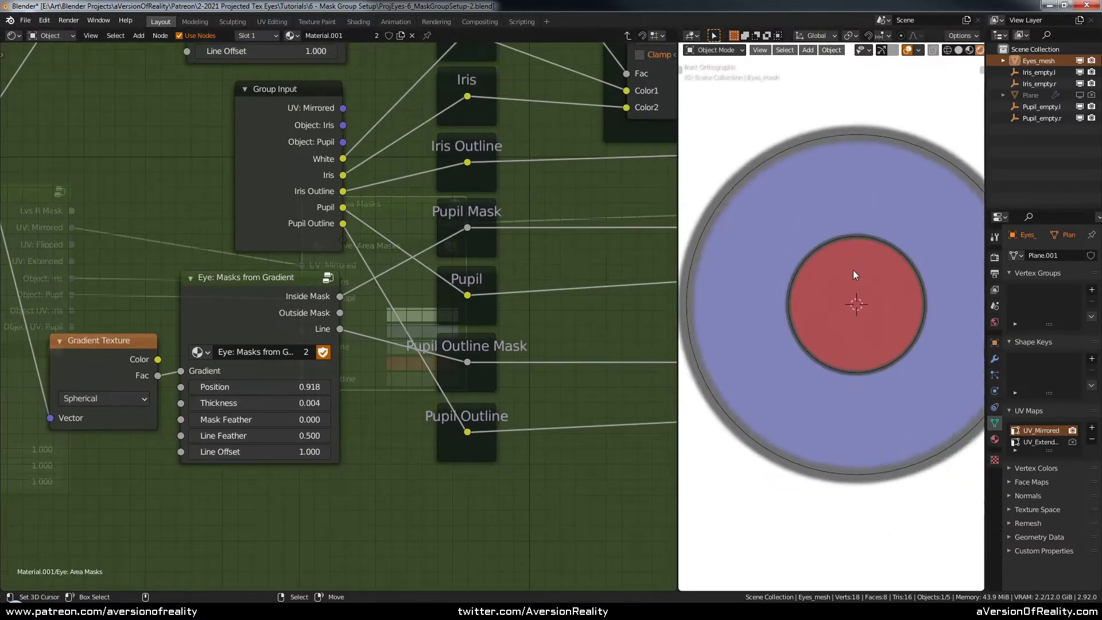
middle_click_drag(854, 270, 826, 274, "shift")
middle_click_drag(510, 371, 455, 380)
scroll(457, 379, "down", 4)
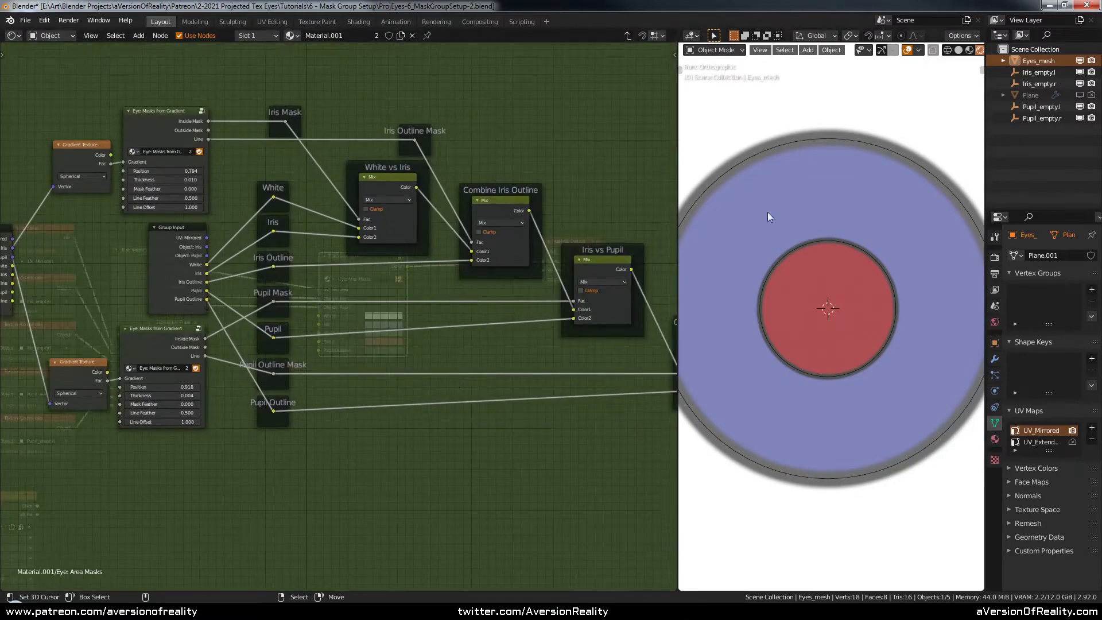
Exit the node group and set the Pupil Outline and Iris Outline colours of Eye: Area Masks to black
key("Tab")
scroll(409, 401, "up", 5)
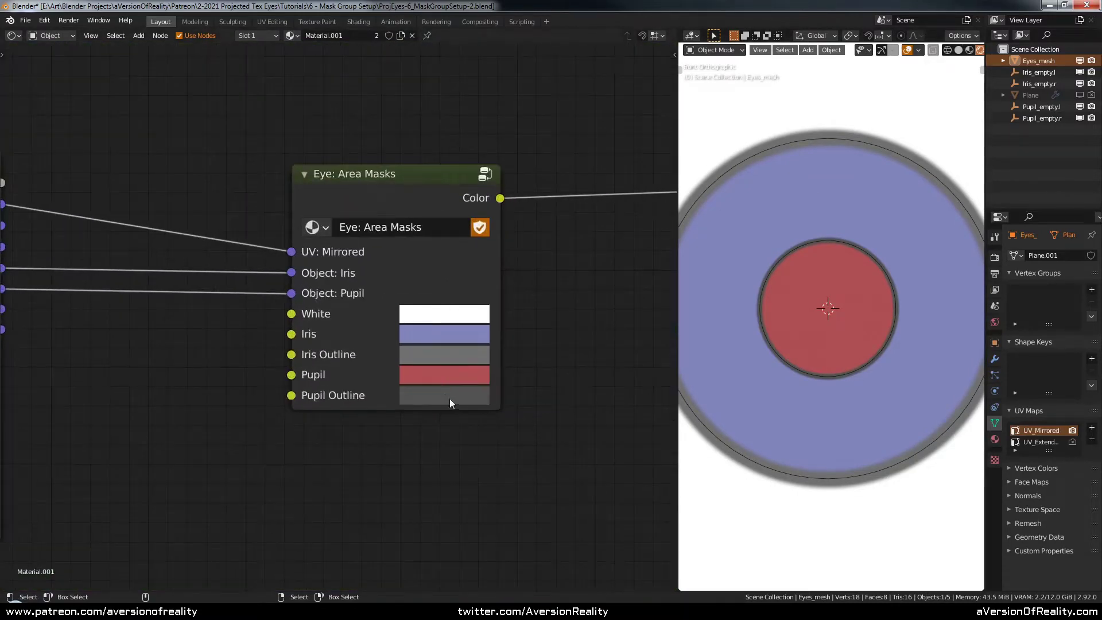
left_click(449, 399)
left_click(559, 241)
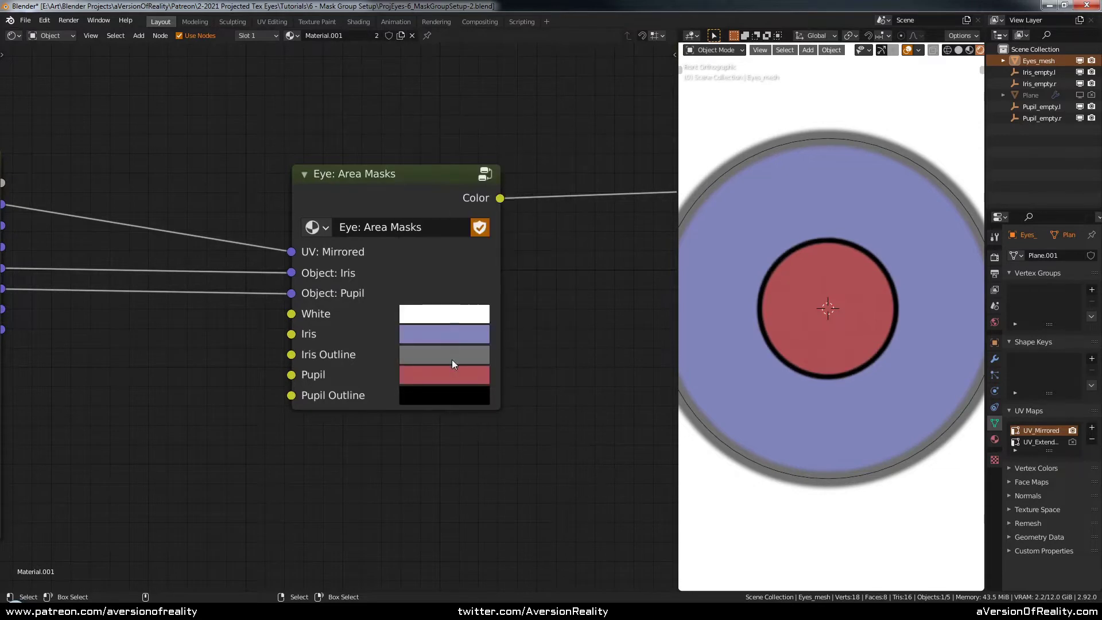
left_click(453, 364)
left_click(560, 247)
scroll(870, 239, "down", 2)
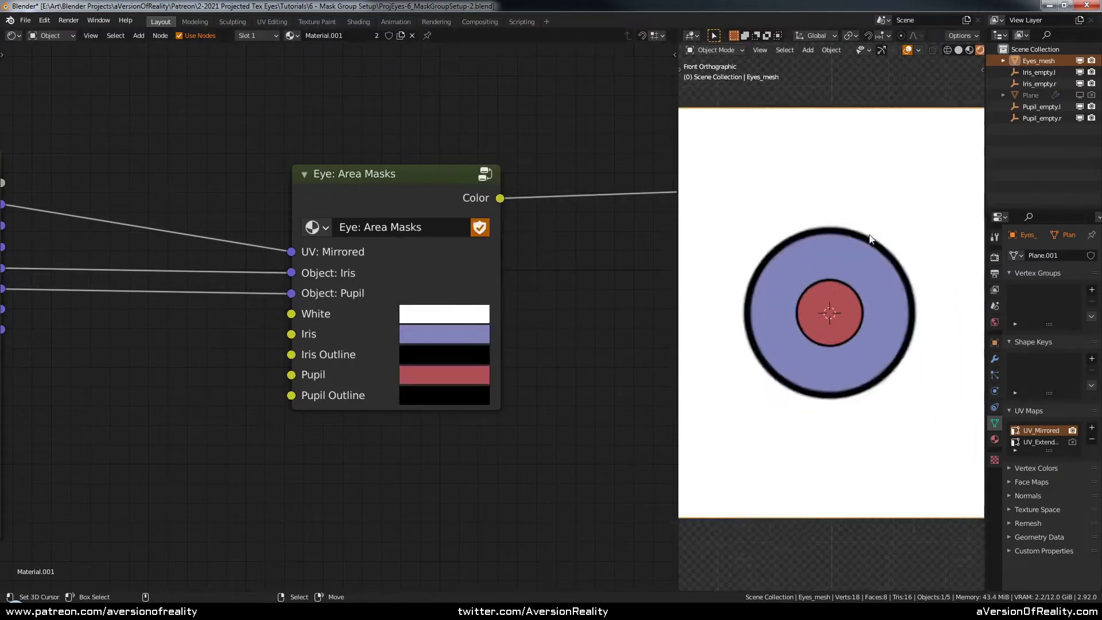
scroll(870, 239, "down", 3)
scroll(871, 239, "up", 2)
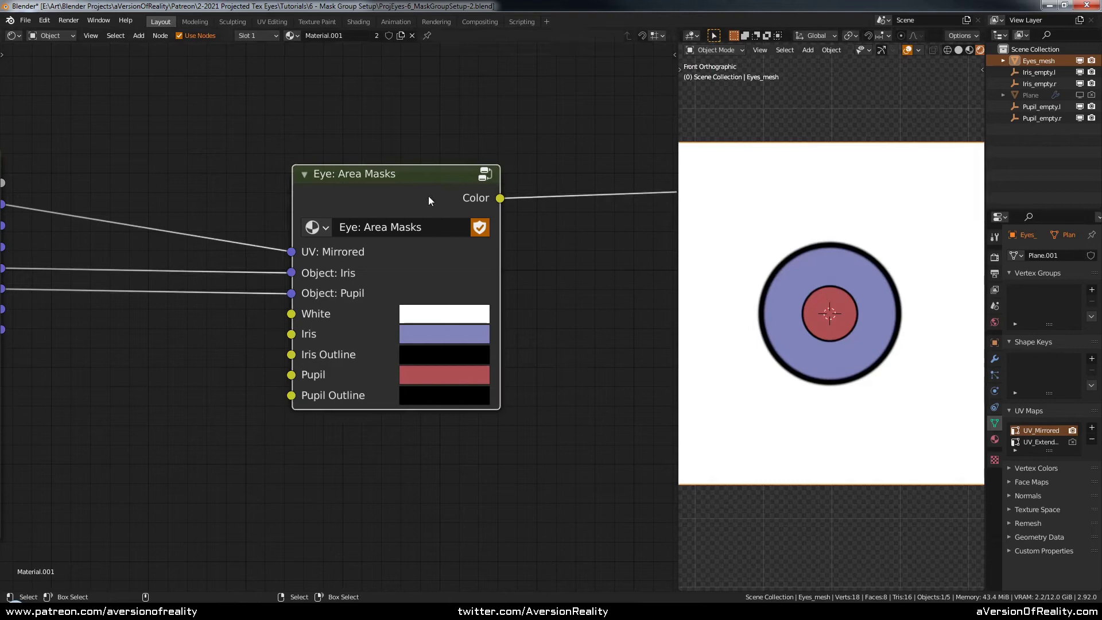
Re-enter the Eye: Area Masks group and set the pupil's Eye: Masks from Gradient Thickness to 0.005
key("Tab")
middle_click_drag(132, 308, 448, 283)
middle_click_drag(320, 316, 462, 264)
middle_click_drag(513, 430, 456, 373)
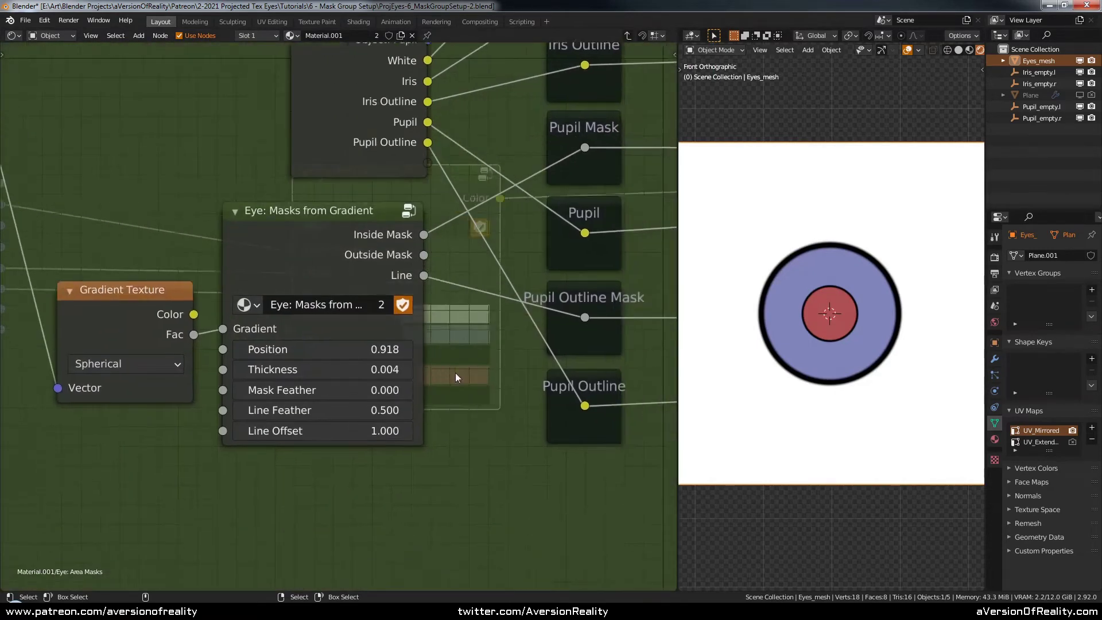
scroll(456, 373, "up", 1)
left_click(353, 379)
type("0.0035")
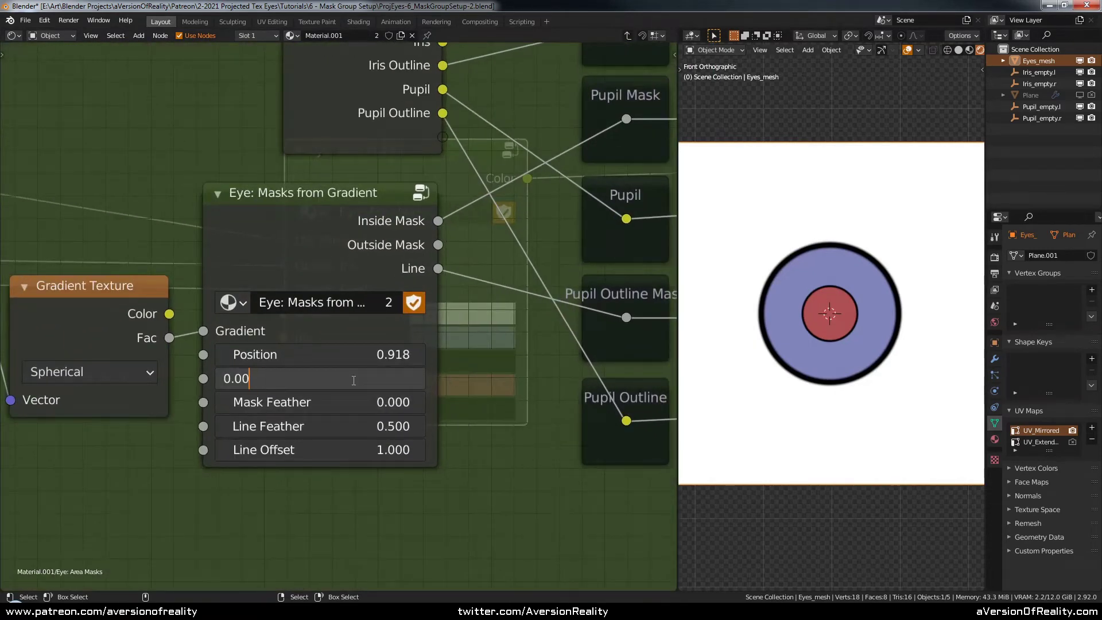
key("Return")
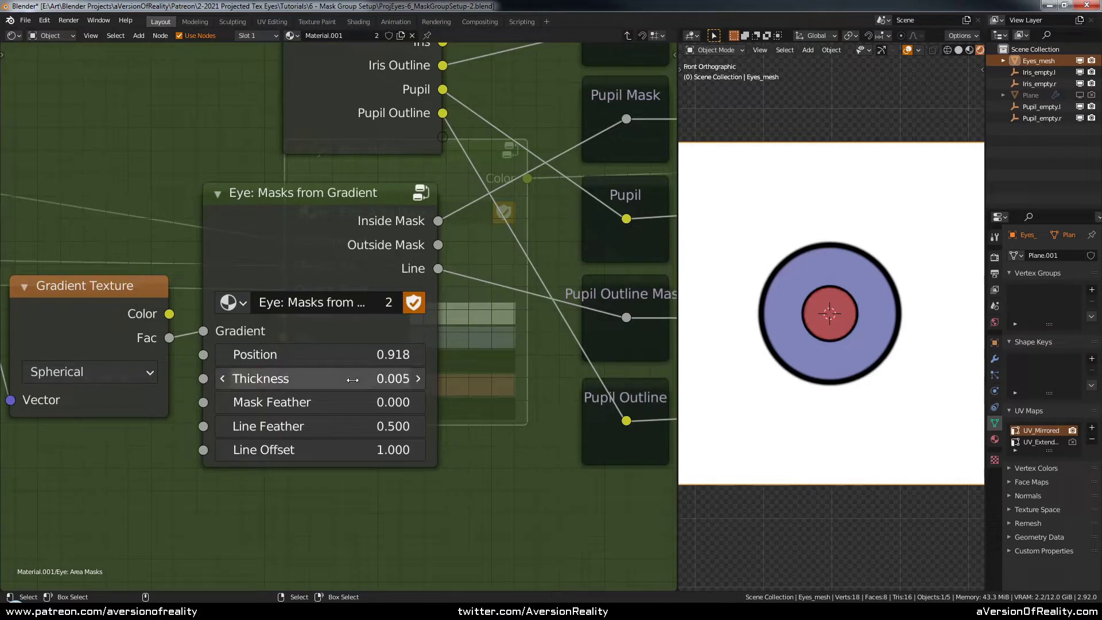
Save the Blender file
scroll(411, 365, "down", 4)
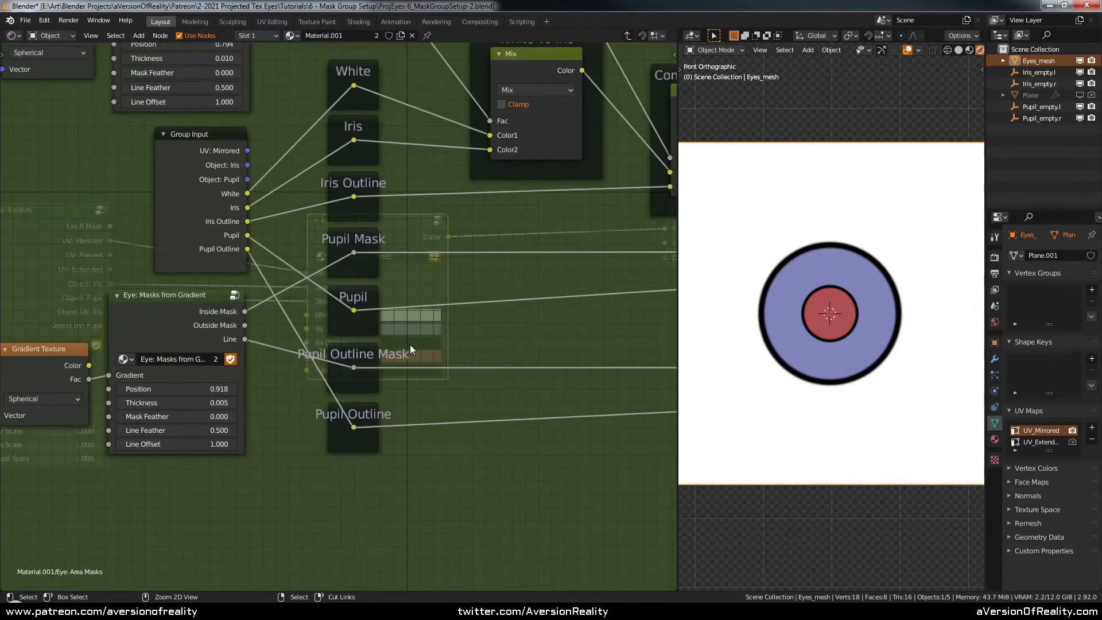
key("ctrl+s")
key("Home")
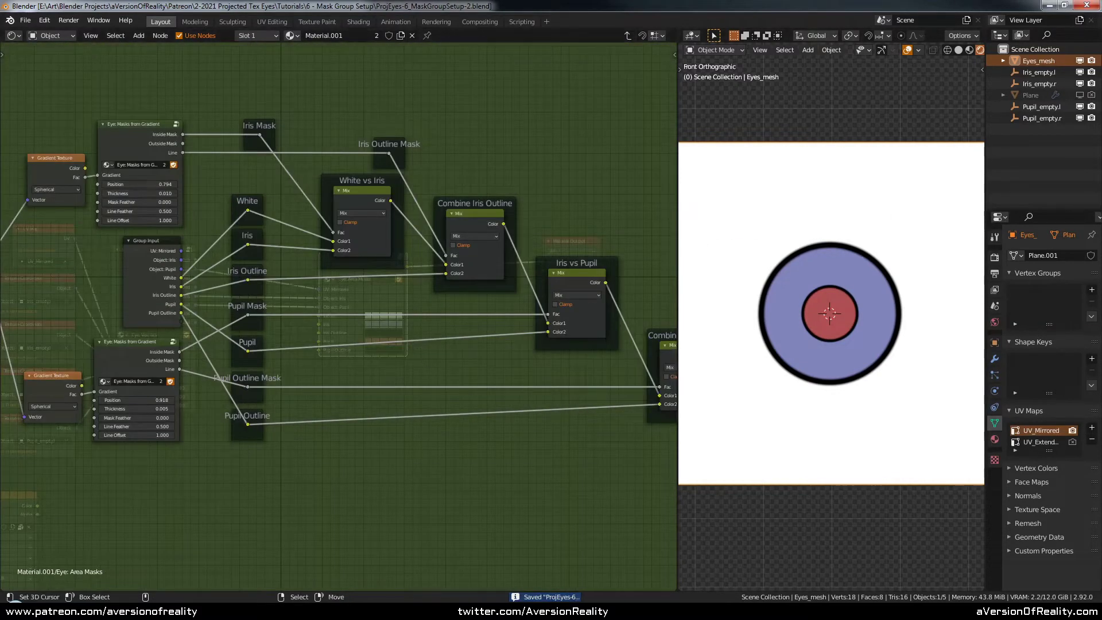
Move the unused Separate XYZ, RGB Curves and Subtract nodes up towards the mask mixing chain
scroll(460, 444, "down", 3)
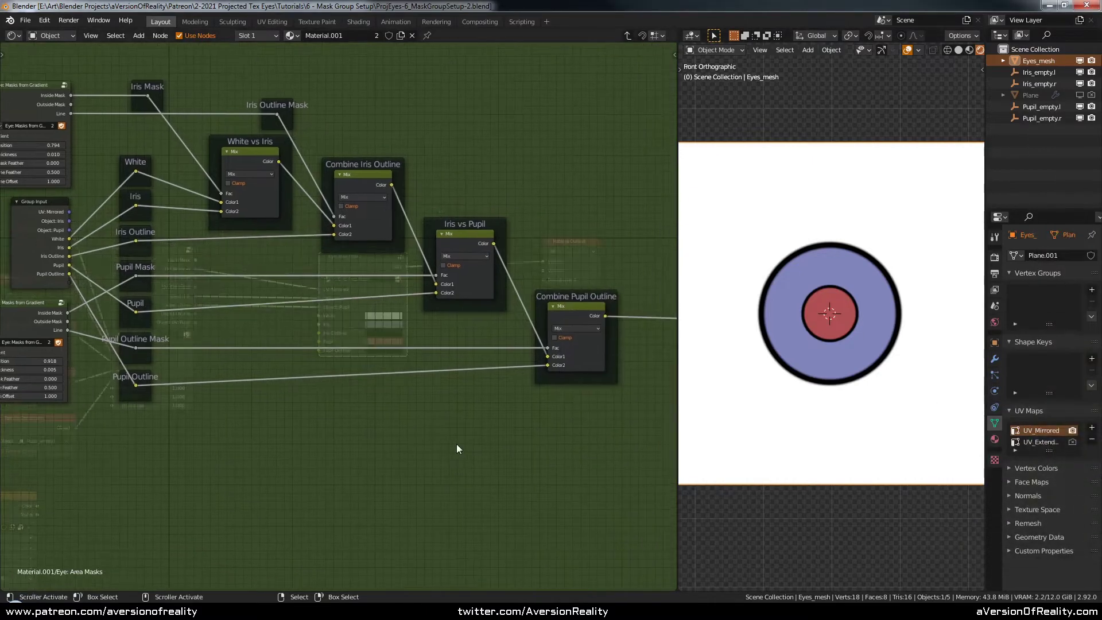
key("c")
left_click_drag(193, 431, 264, 432)
right_click(282, 431)
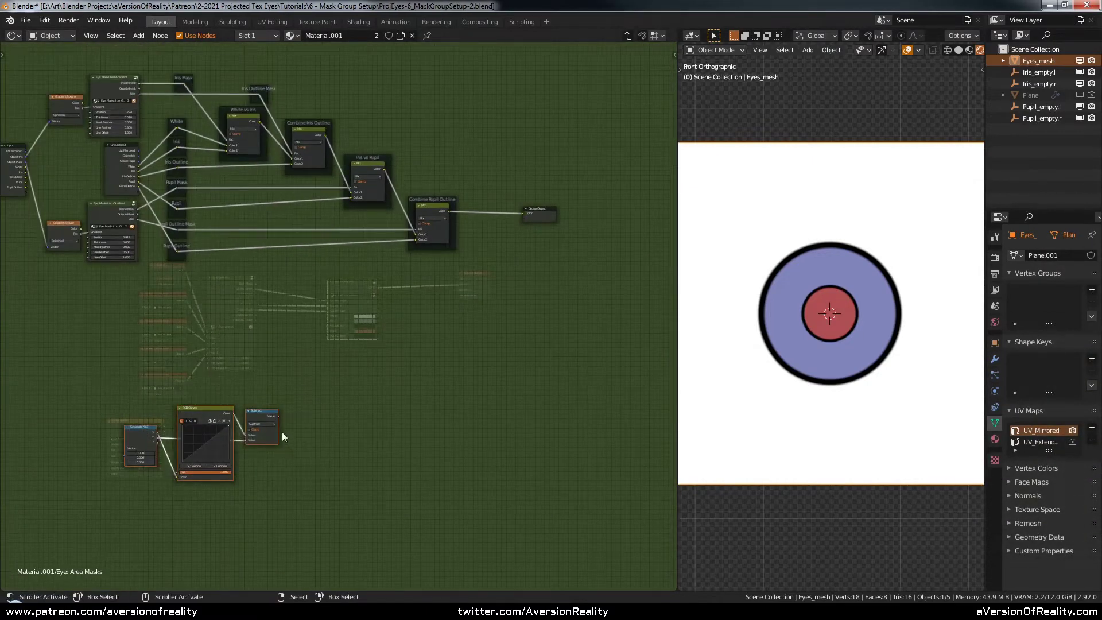
key("g")
left_click(441, 318)
scroll(500, 294, "up", 4)
middle_click_drag(500, 293, 465, 329)
left_click_drag(519, 212, 580, 237)
Reposition the Separate XYZ, RGB Curves and Subtract nodes together just below the Combine Pupil Outline frame
middle_click_drag(221, 376, 312, 388)
scroll(313, 388, "up", 3)
key("c")
left_click_drag(313, 389, 464, 373)
right_click(466, 372)
key("g")
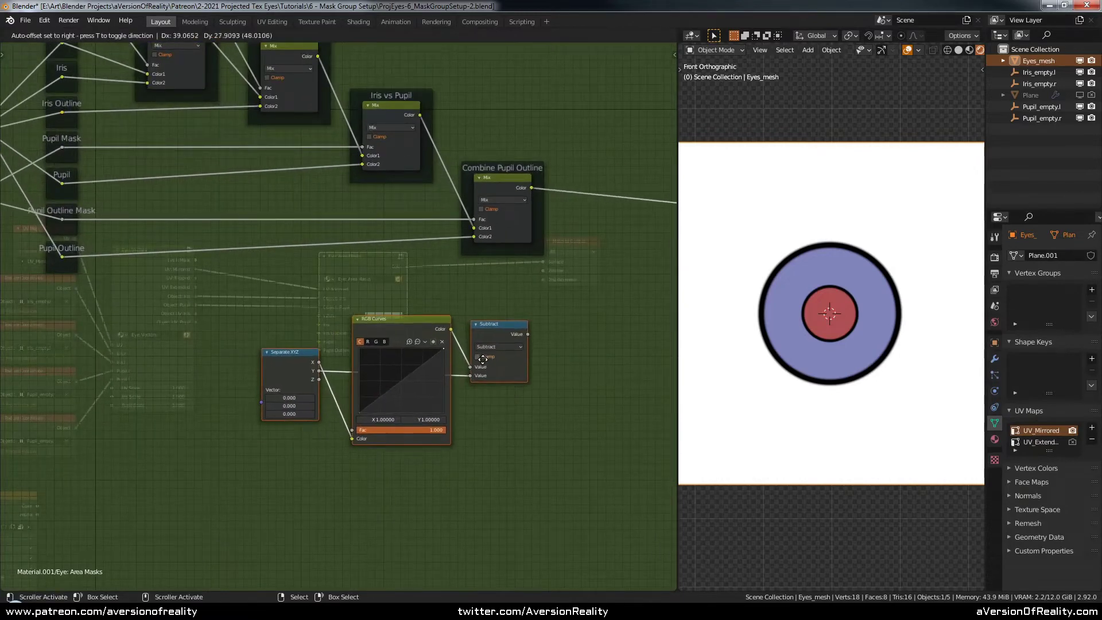
left_click(482, 360)
left_click(539, 301)
Duplicate the Group Input node and place the copy in front of the Separate XYZ node
middle_click_drag(253, 309, 557, 345)
left_click(70, 164)
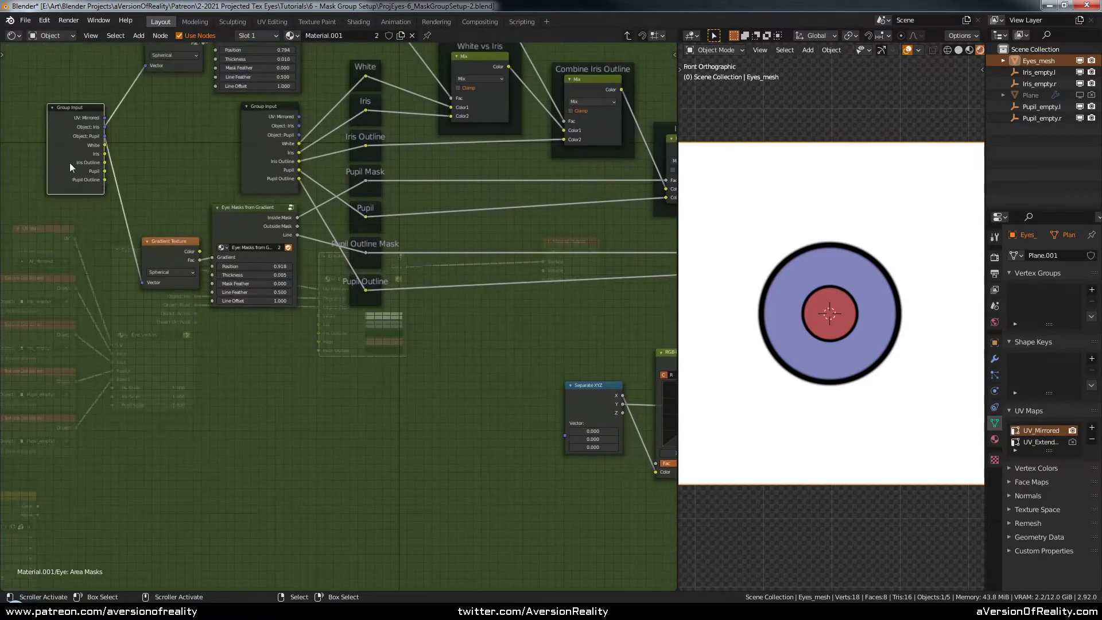
key("shift+d")
left_click(527, 423)
Space the duplicated Group Input away from Separate XYZ and connect its UV: Mirrored output to that node's Vector input
middle_click_drag(620, 411, 429, 366)
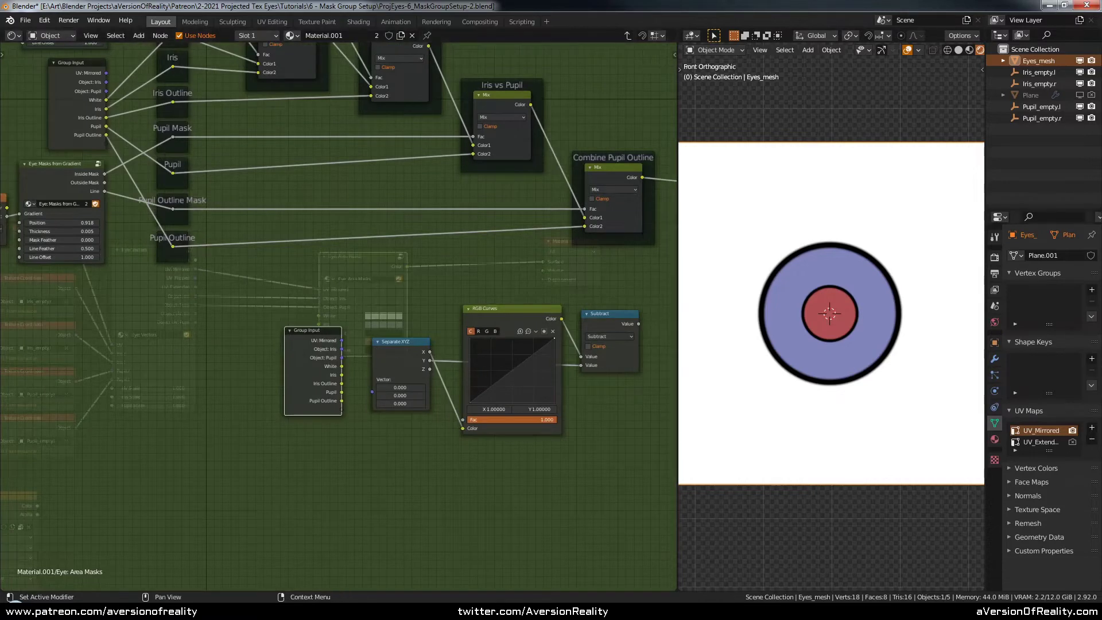
middle_click_drag(510, 328, 409, 301)
scroll(408, 301, "up", 1)
scroll(409, 295, "up", 2)
left_click_drag(184, 313, 150, 327)
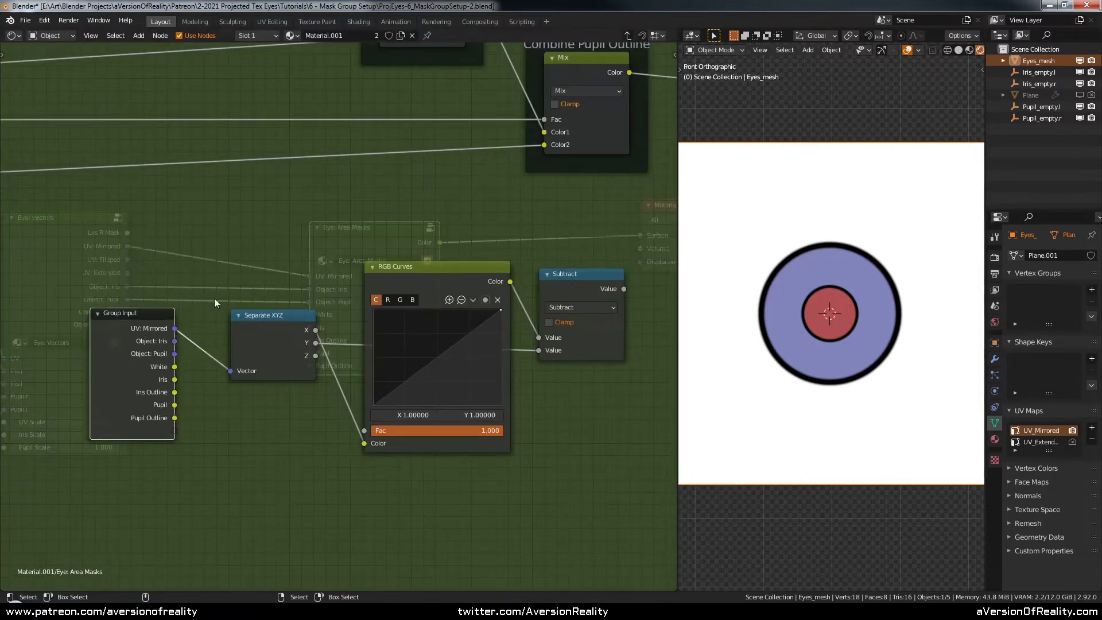
Try scaling and moving the left pupil empty and moving the left iris empty, then reselect the eyes mesh
middle_click_drag(293, 256, 348, 302)
scroll(320, 290, "down", 4)
scroll(348, 302, "up", 1)
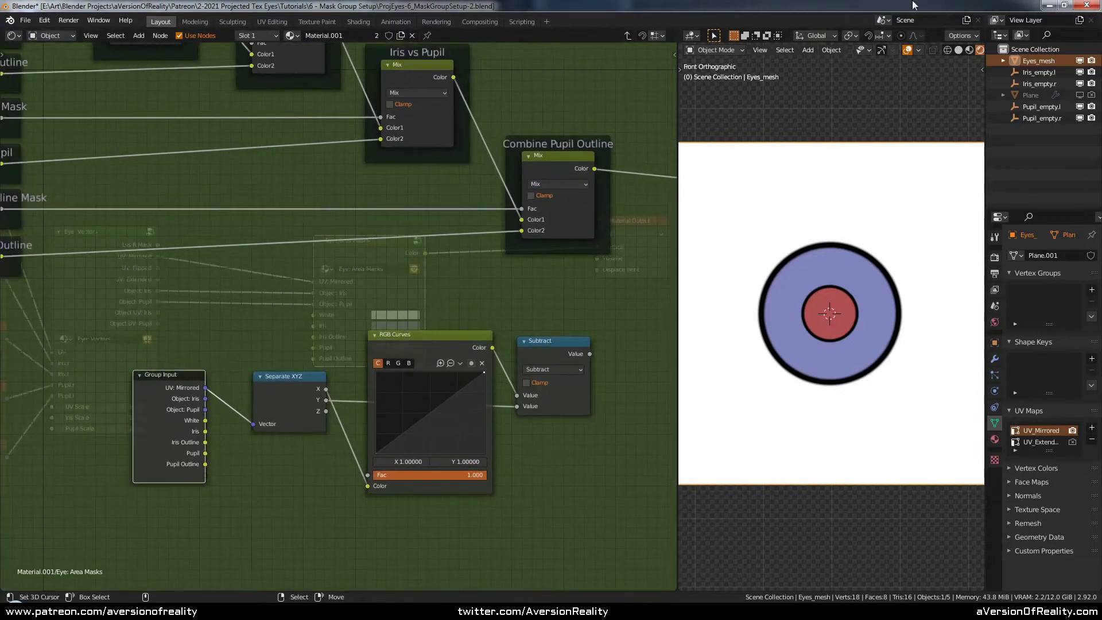
left_click(844, 251)
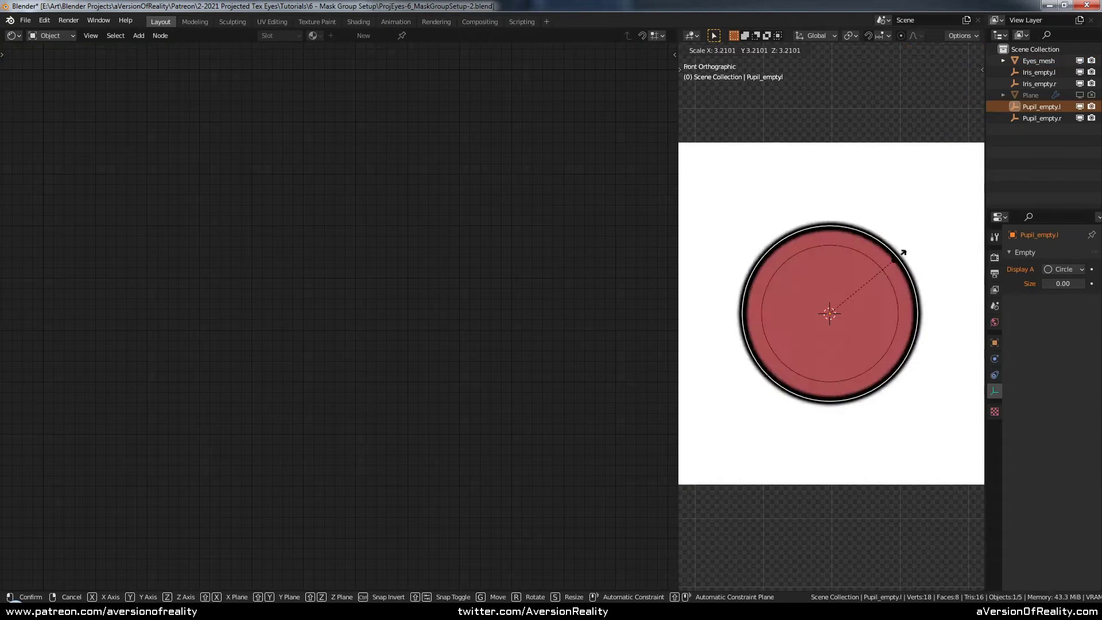
right_click(866, 273)
key("g")
right_click(804, 296)
right_click(870, 257)
key("g")
right_click(884, 201)
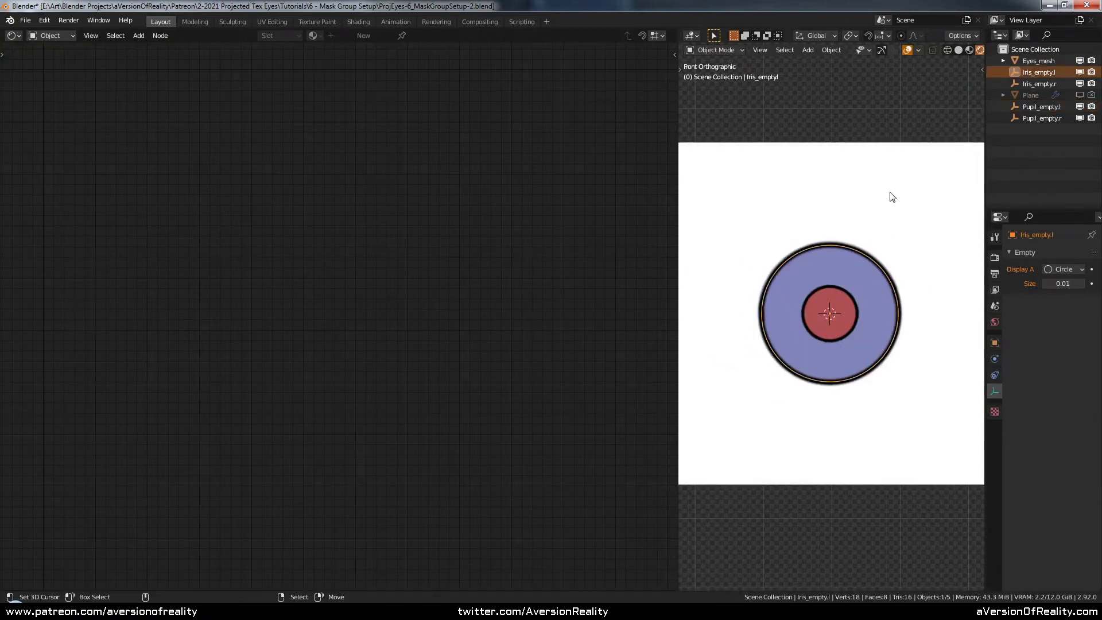
left_click(892, 197)
Add a MixRGB node beyond the Combine Pupil Outline frame and set its blend mode to Multiply
scroll(515, 230, "up", 5)
middle_click_drag(580, 309, 476, 241)
key("shift+a")
mouse_move(505, 209)
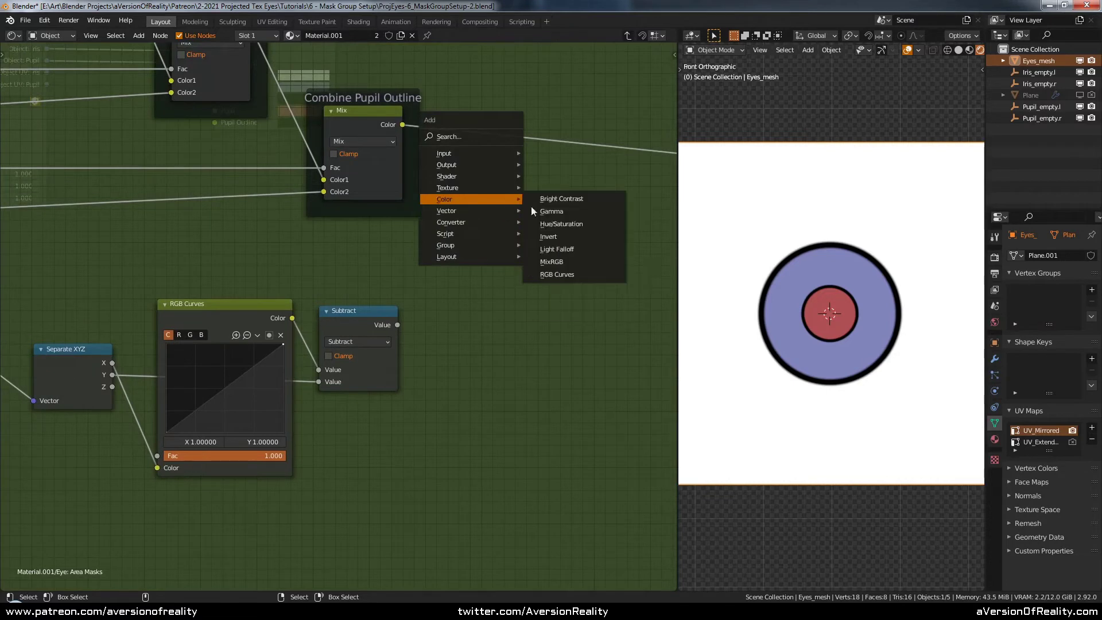
left_click(546, 262)
left_click(580, 243)
left_click(580, 242)
left_click(595, 277)
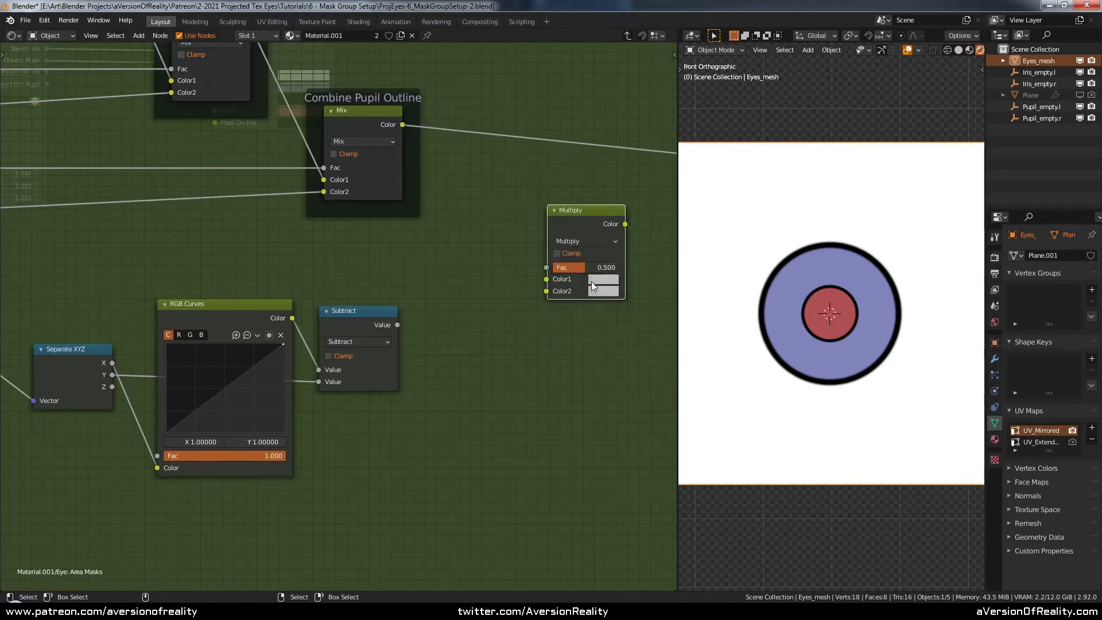
Insert the Multiply node into the link after Combine Pupil Outline and set its Fac to 1.000
left_click_drag(584, 219, 580, 133)
left_click_drag(563, 179, 613, 180)
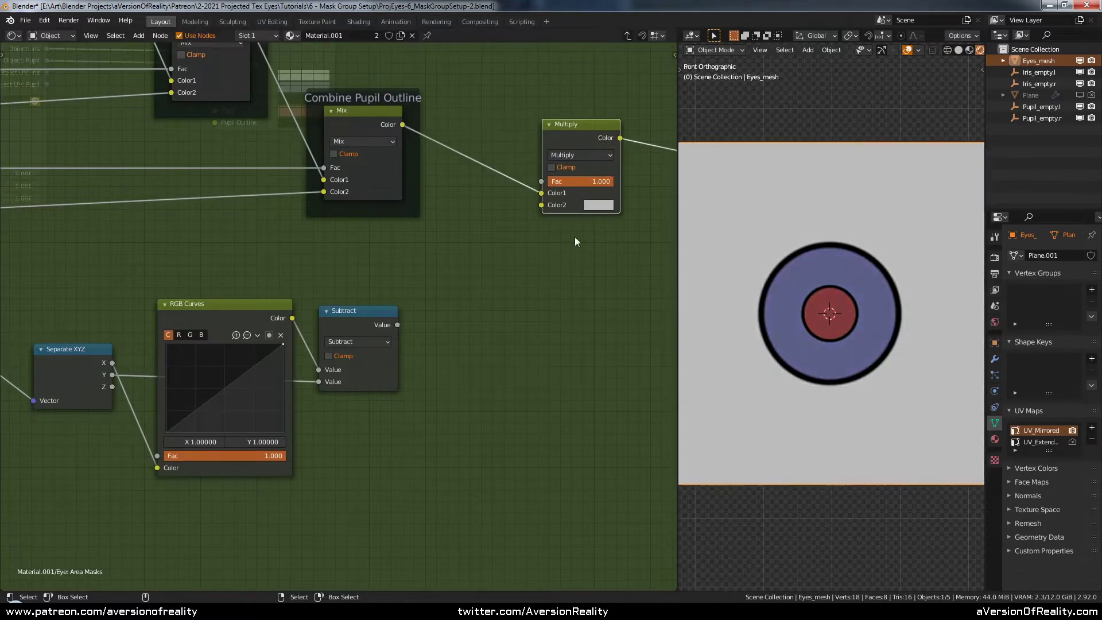
left_click(574, 237)
Shift the Group Input, Separate XYZ, RGB Curves and Subtract nodes together and connect Subtract's Value to the Group Output's Color
middle_click_drag(405, 318, 524, 277)
scroll(319, 314, "down", 3)
key("c")
mouse_move(150, 328)
left_mouse_down()
mouse_move(327, 340)
mouse_move(430, 322)
left_mouse_up()
right_click(430, 321)
key("g")
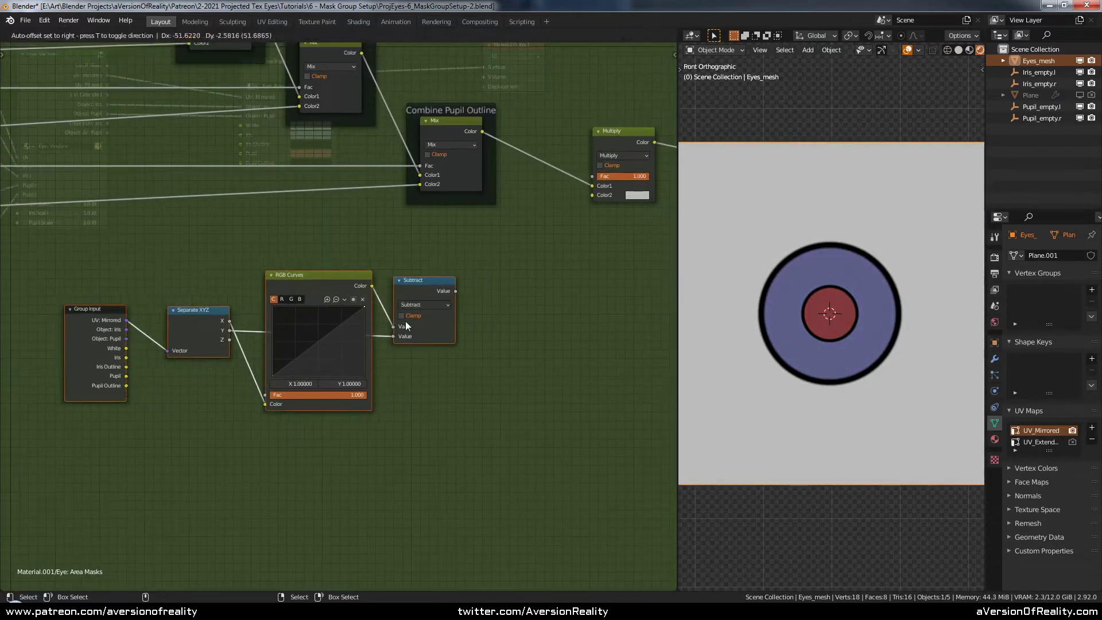
left_click(405, 324)
middle_click_drag(506, 289, 329, 297)
left_click_drag(276, 300, 508, 289)
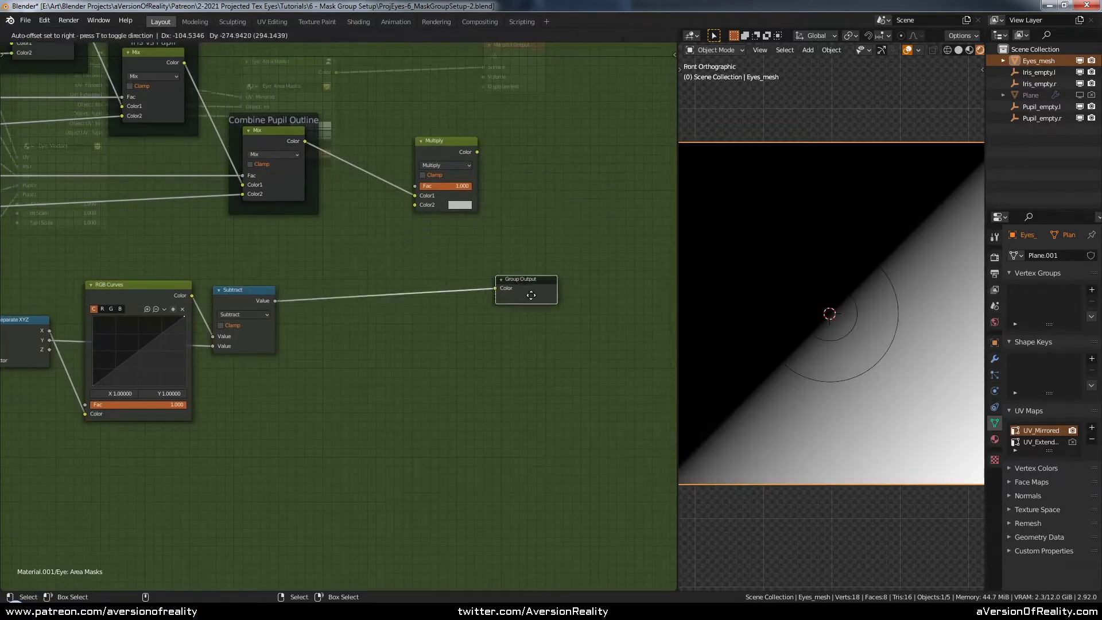
Shape the RGB Curves into an arch with ends near Y 0.43 and a middle point at X 0.49545, Y 0.63125
scroll(357, 340, "up", 2)
scroll(418, 316, "up", 1)
left_click(345, 292)
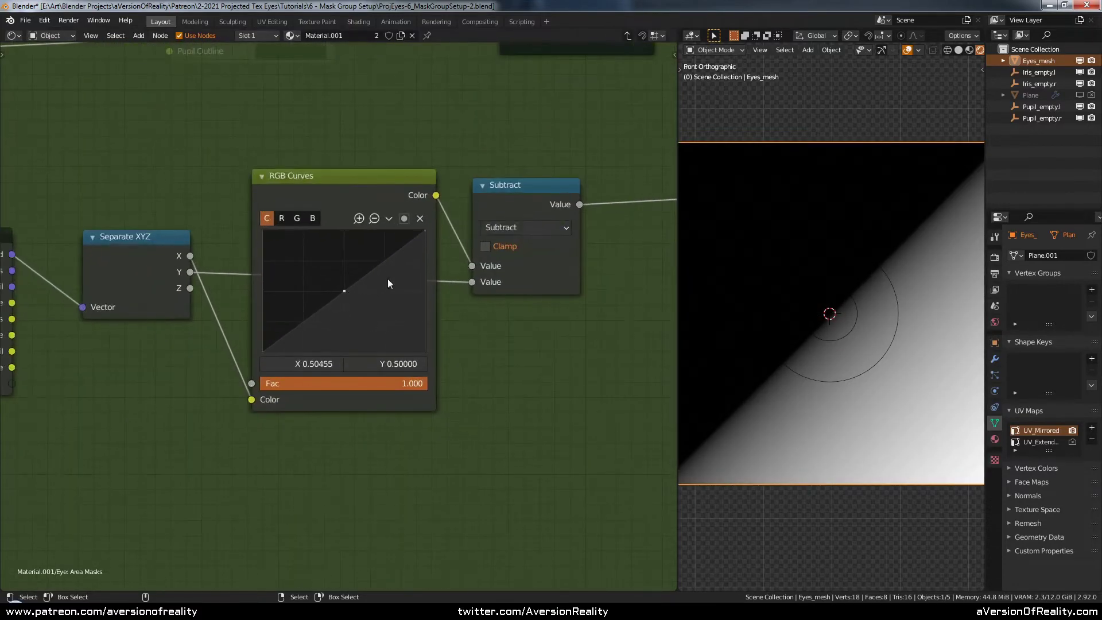
left_click_drag(425, 231, 416, 293)
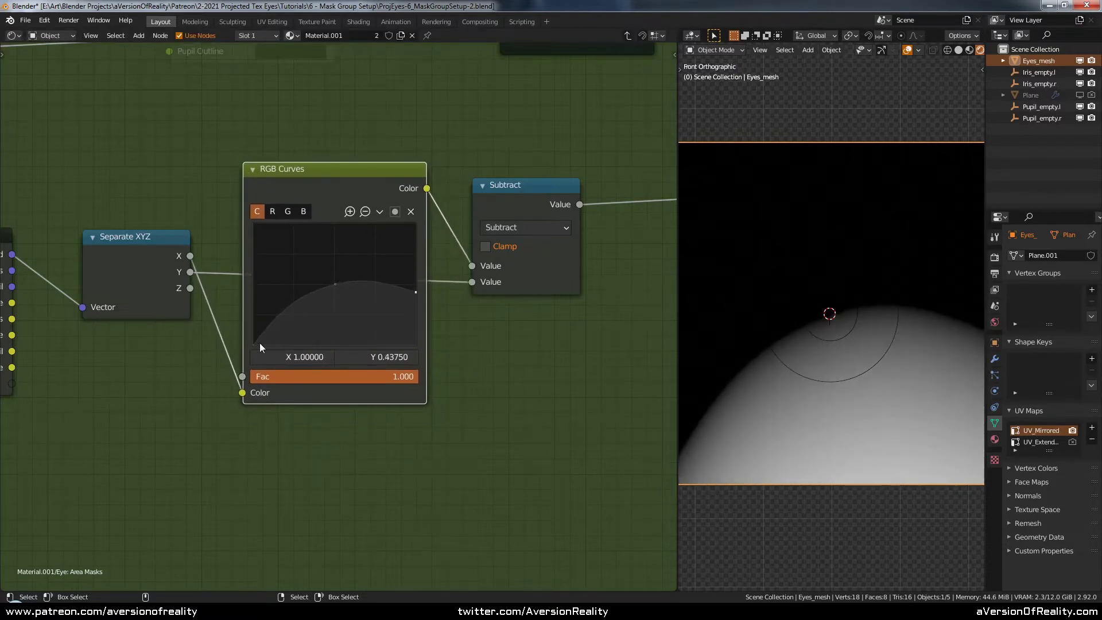
left_click_drag(260, 343, 249, 312)
left_click_drag(336, 284, 335, 269)
left_click_drag(257, 315, 257, 299)
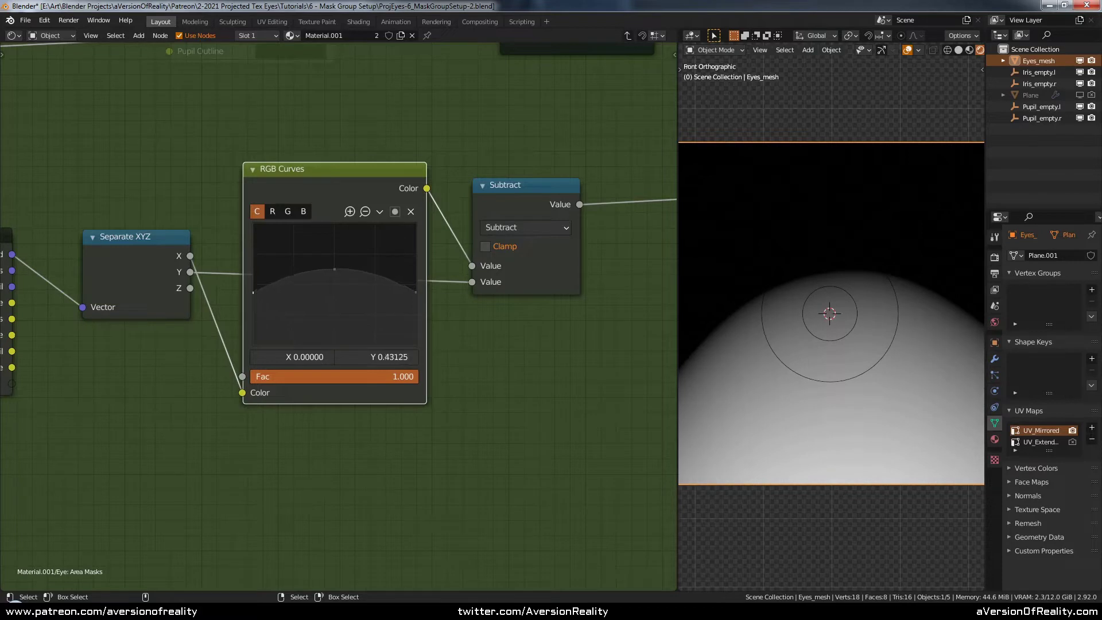
left_click(336, 272)
Tidy the spacing of the Group Input, Separate XYZ and Subtract nodes around RGB Curves
scroll(450, 196, "down", 2)
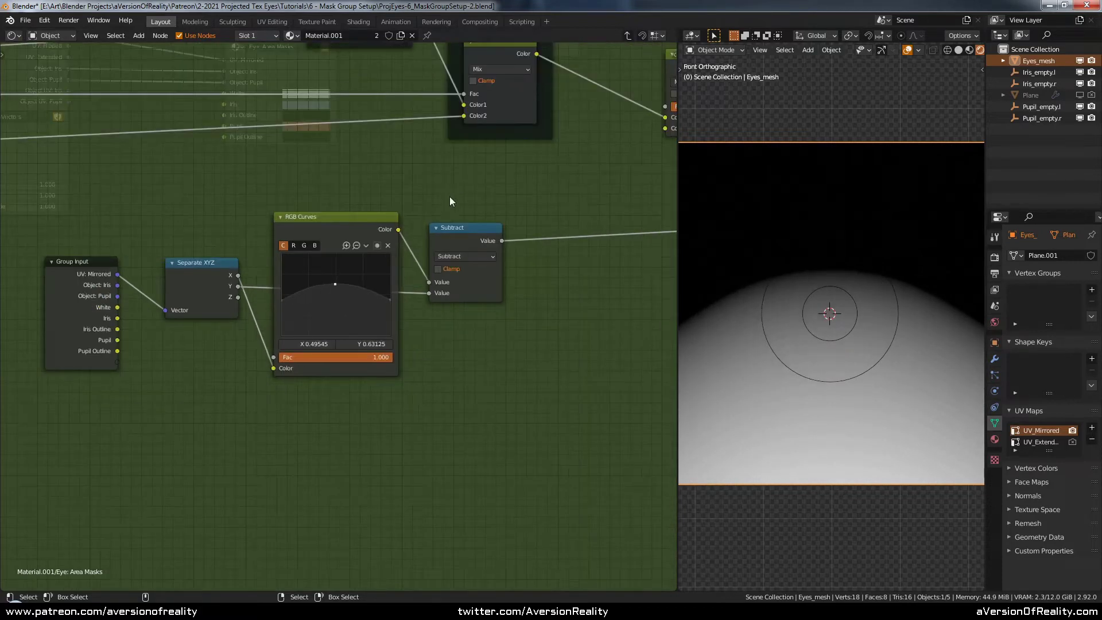
key("c")
left_click_drag(98, 282, 179, 278)
right_click(179, 278)
key("g")
left_click(189, 275)
left_click(227, 213)
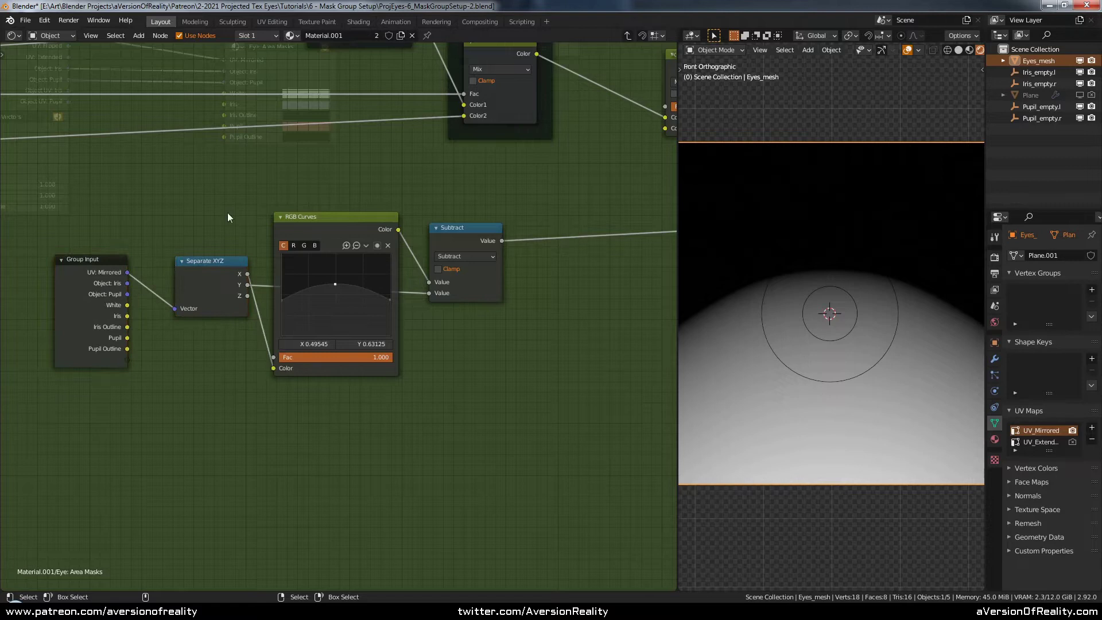
left_click_drag(460, 242, 452, 253)
left_click(449, 343)
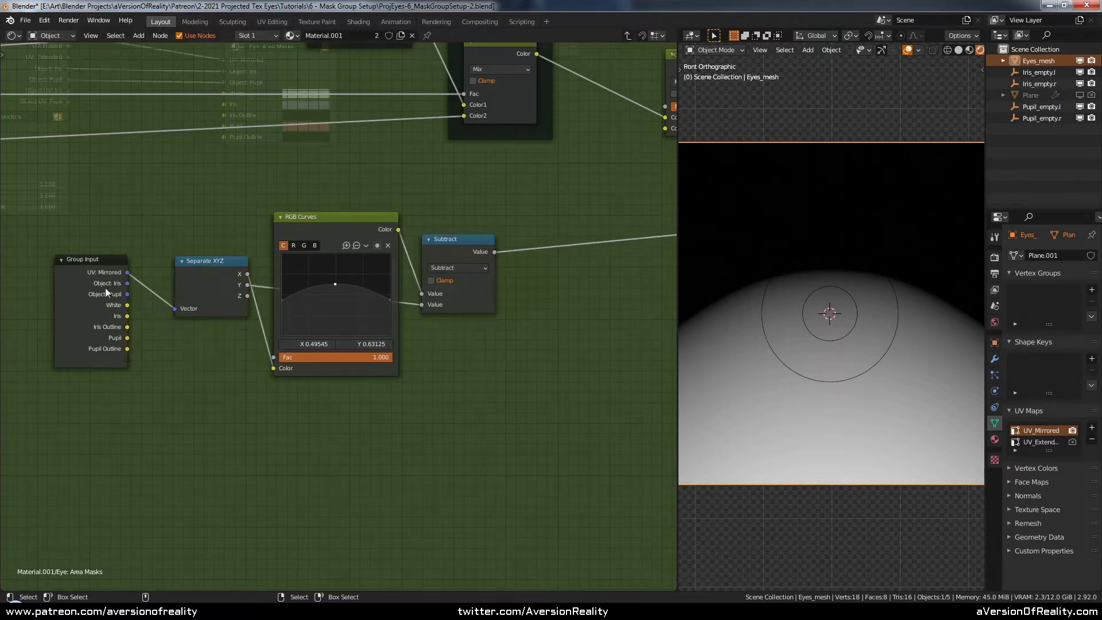
left_click_drag(116, 286, 128, 280)
Move the four gradient nodes together away from the Group Output to free space after Subtract
scroll(212, 318, "down", 3)
key("c")
left_click_drag(190, 315, 439, 298)
right_click(438, 298)
key("g")
left_click(382, 323)
left_click(396, 250)
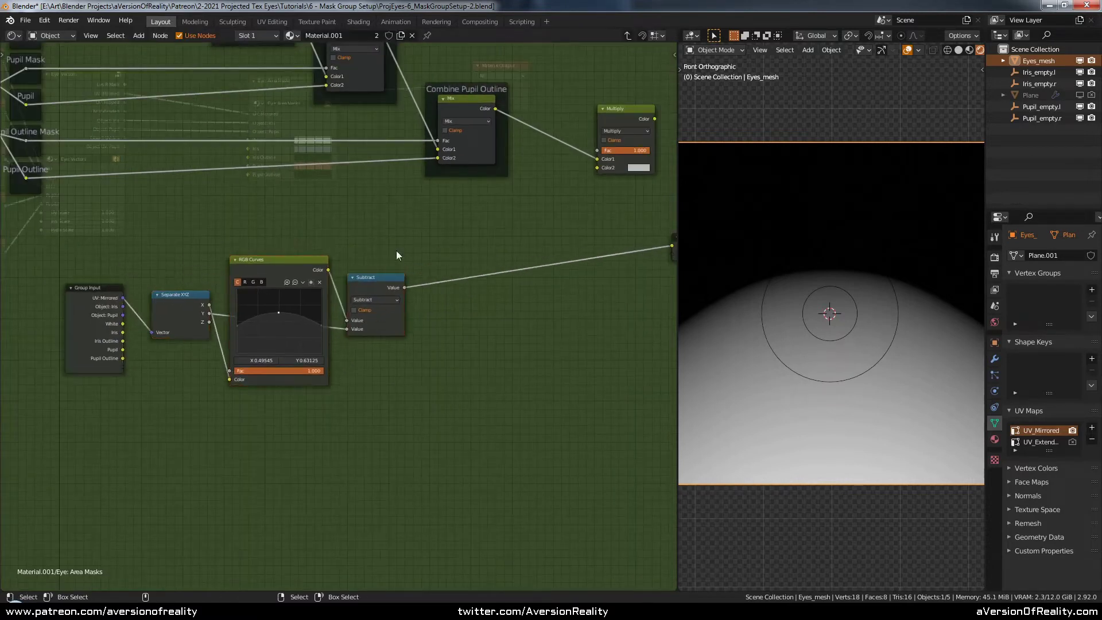
Add the Eye: Masks from Gradient group, feeding Subtract into its Gradient and its Inside Mask into the Group Output
middle_click_drag(549, 310, 363, 299)
scroll(363, 299, "up", 2)
key("shift+a")
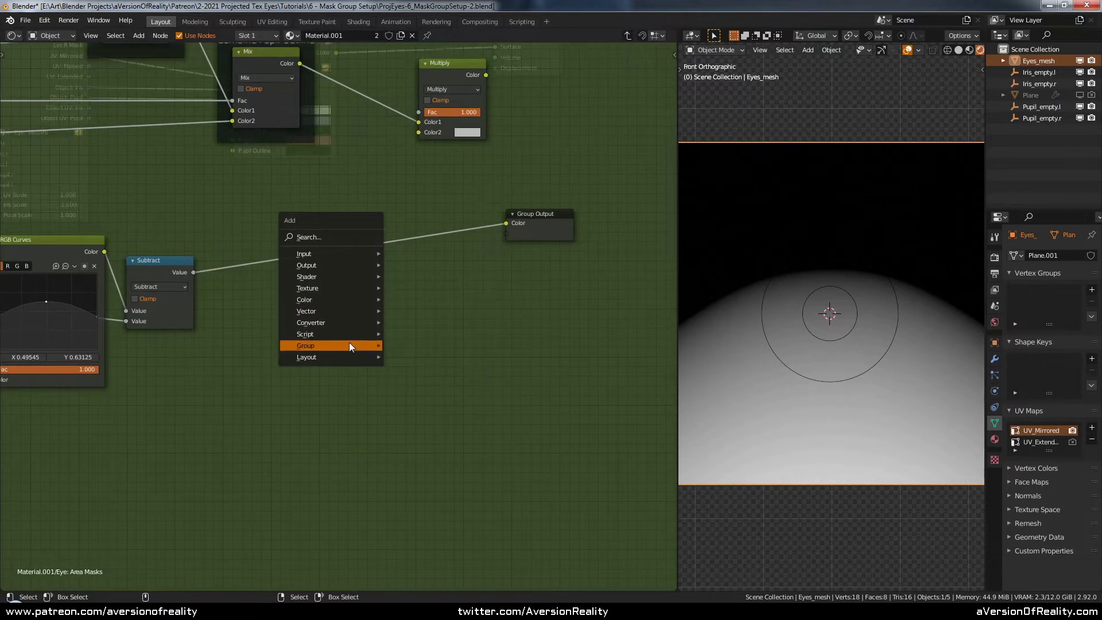
mouse_move(350, 346)
left_click(470, 377)
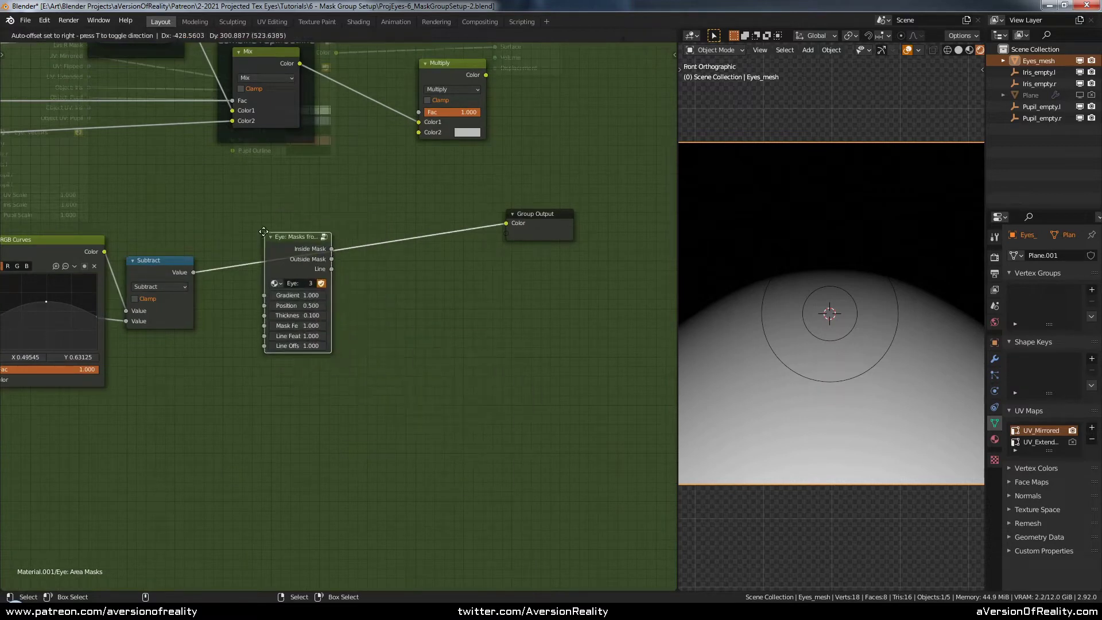
left_click(264, 231)
left_click_drag(331, 292, 378, 290)
left_click_drag(326, 239, 292, 252)
scroll(431, 282, "up", 1)
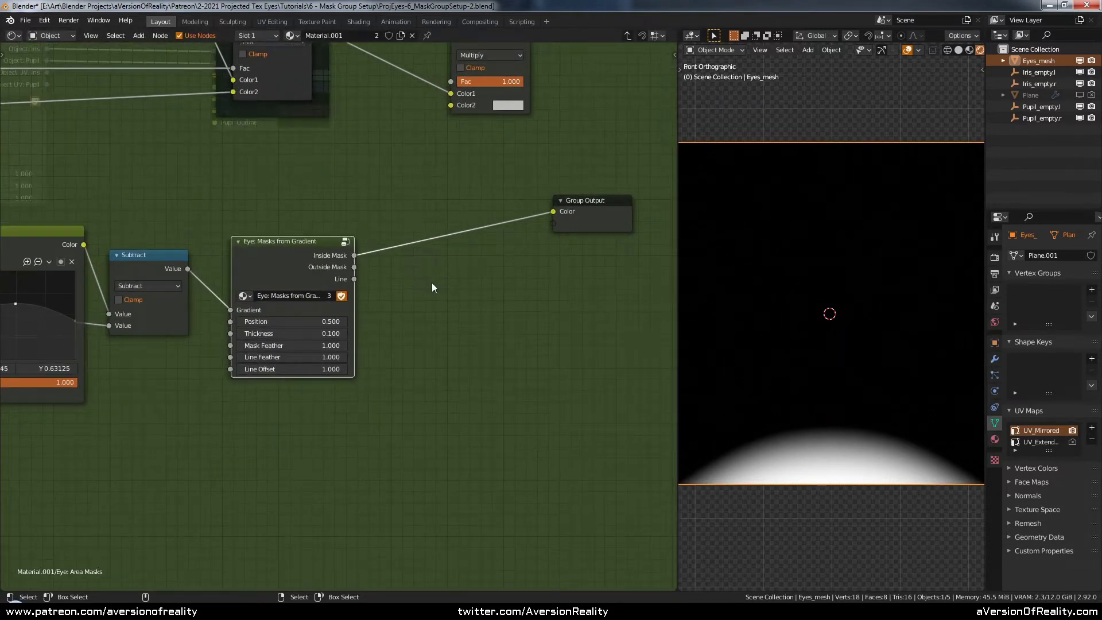
Set the Position of the Eye: Masks from Gradient node to 0.000
scroll(431, 283, "up", 2)
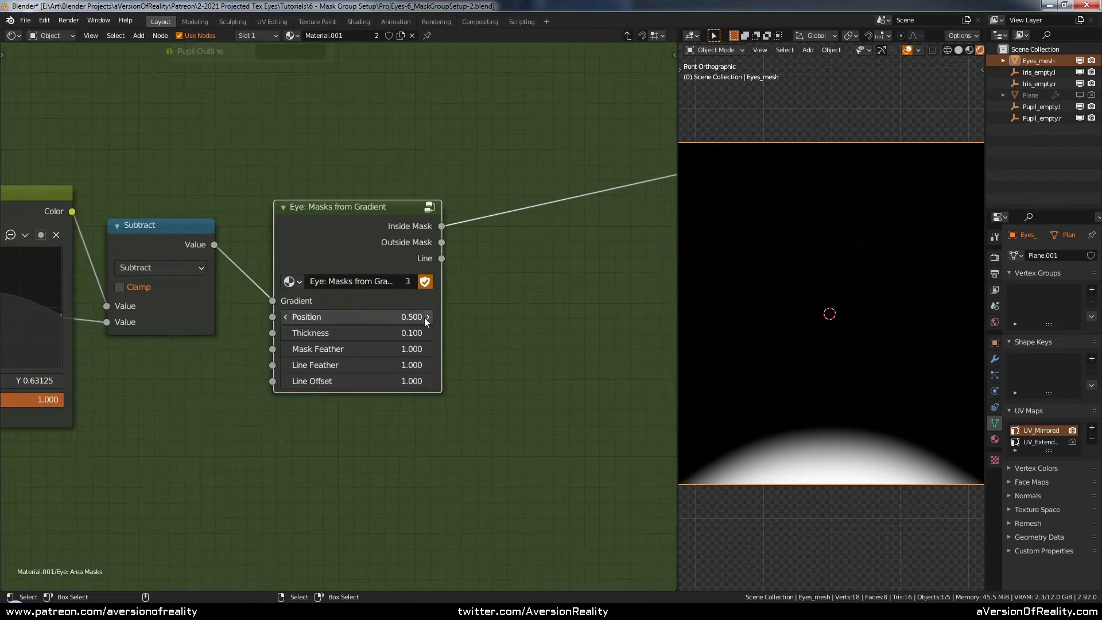
left_click(425, 318)
left_click(426, 318)
left_click(286, 314)
left_click(286, 314)
left_click(286, 314)
left_click(286, 314)
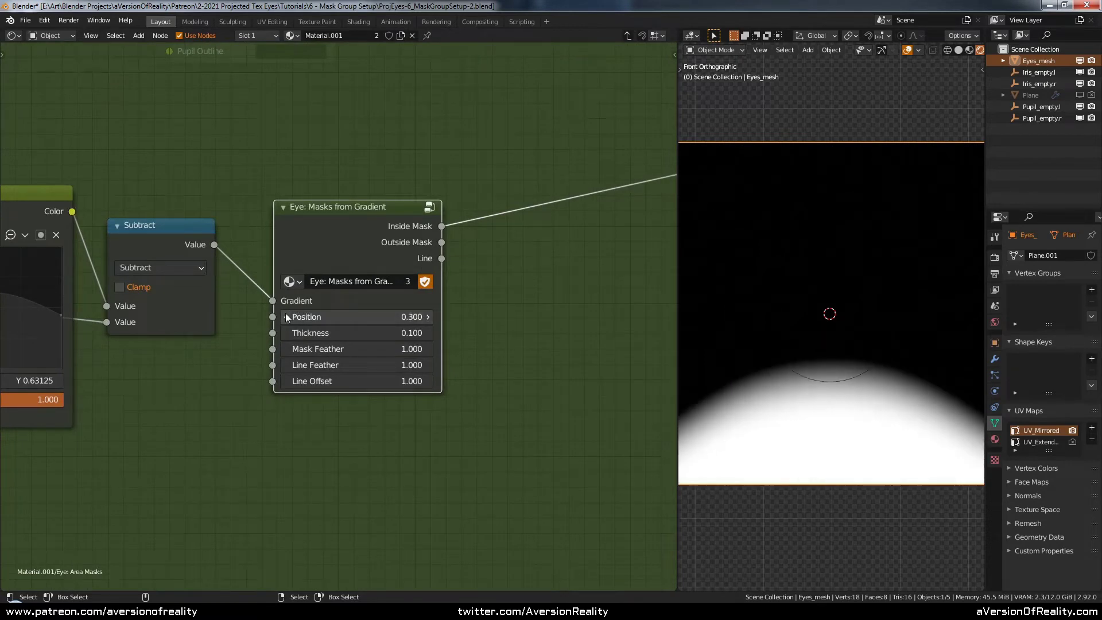
left_click(285, 317)
left_click(285, 317)
left_click(286, 317)
scroll(459, 298, "down", 1)
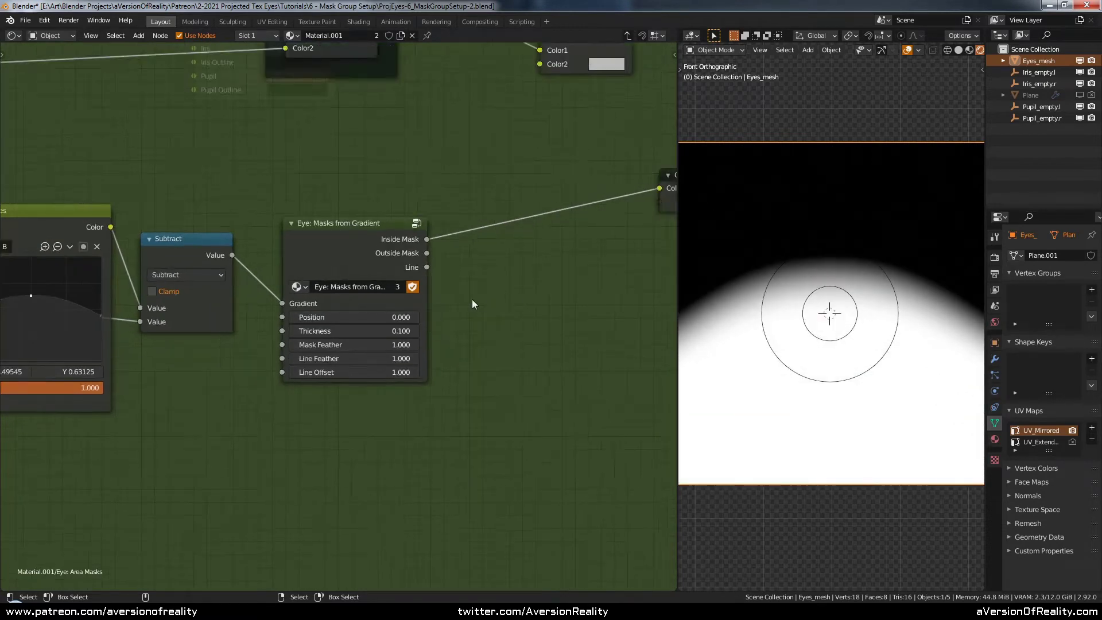
Try higher Position values on the Eye: Masks from Gradient node and return it to 0.000
middle_click_drag(472, 299, 529, 287)
left_click(471, 306)
left_click(471, 306)
left_click(349, 308)
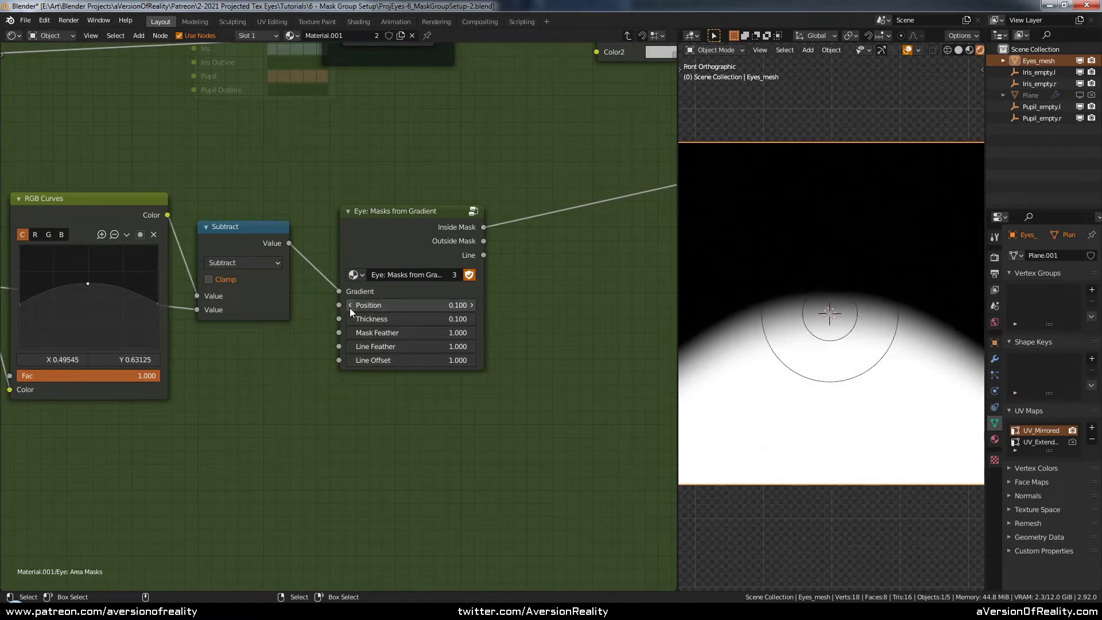
left_click(350, 305)
Raise the RGB Curves middle point to X 0.50455, Y 0.68750 and lift both curve ends to about Y 0.456
middle_click_drag(78, 288, 232, 291)
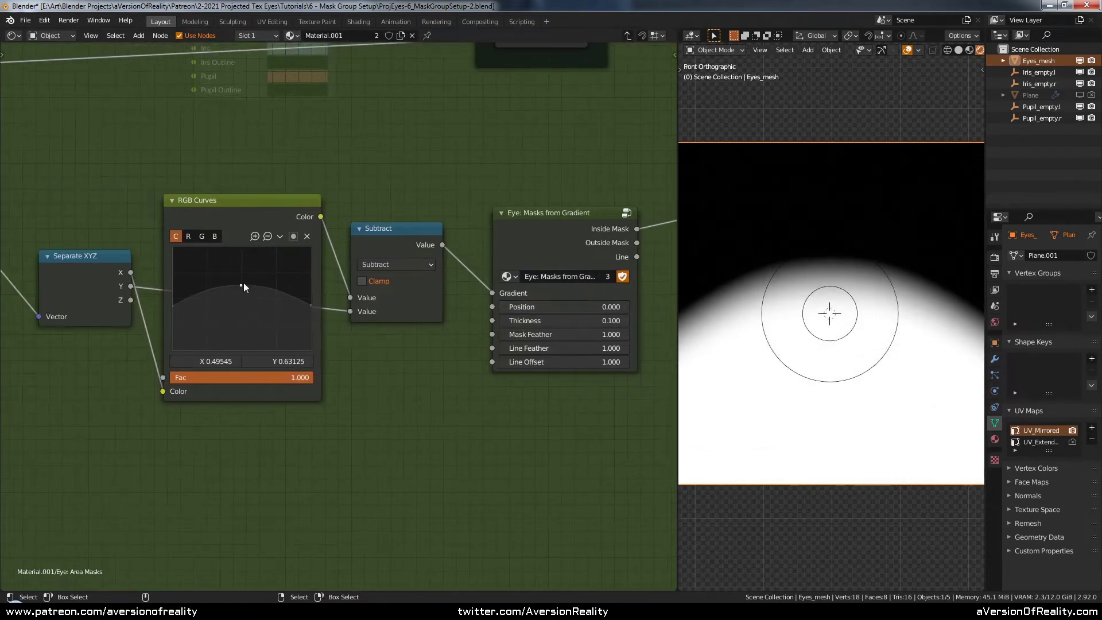
left_click_drag(242, 288, 242, 279)
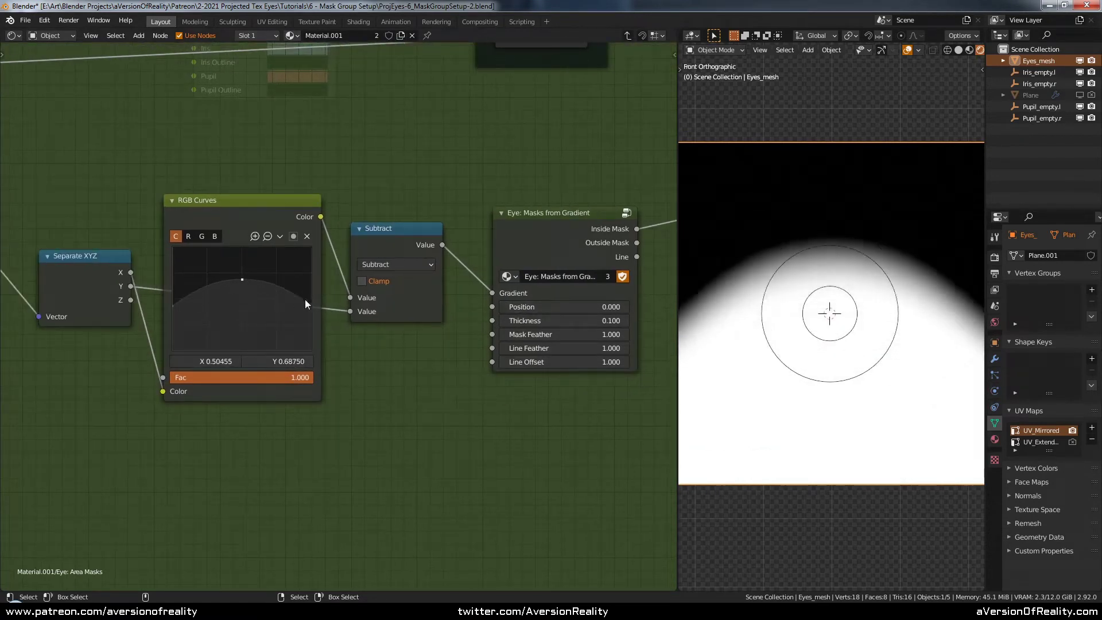
left_click_drag(310, 302, 311, 301)
left_click_drag(172, 305, 174, 301)
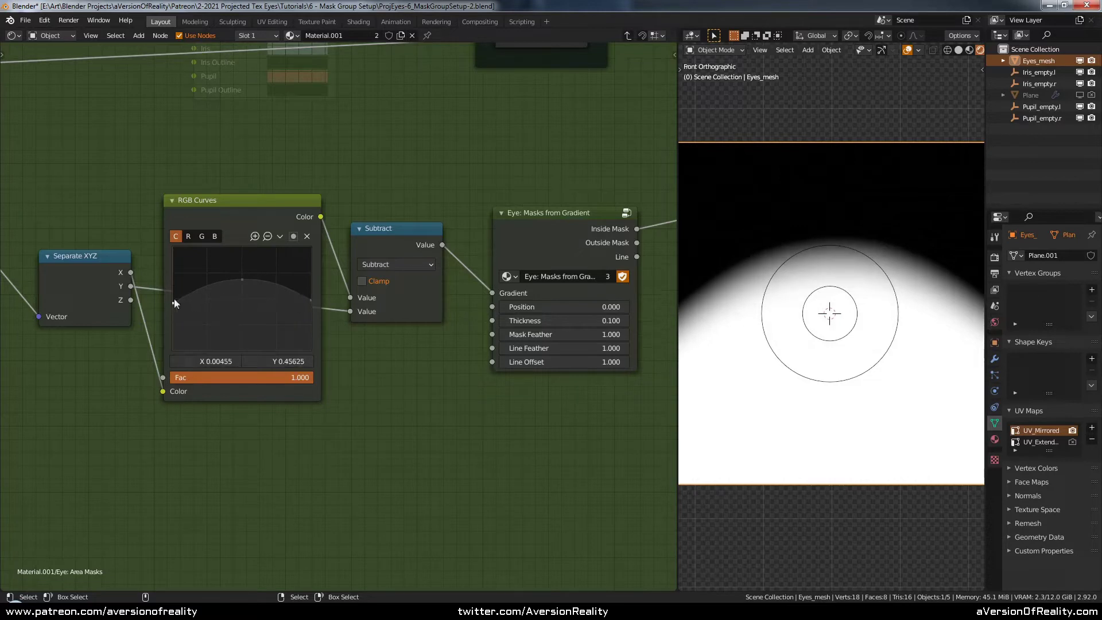
Reposition the Group Output further out and bring the Multiply node closer to the Combine Pupil Outline frame
scroll(338, 236, "down", 1)
middle_click_drag(482, 196, 264, 231)
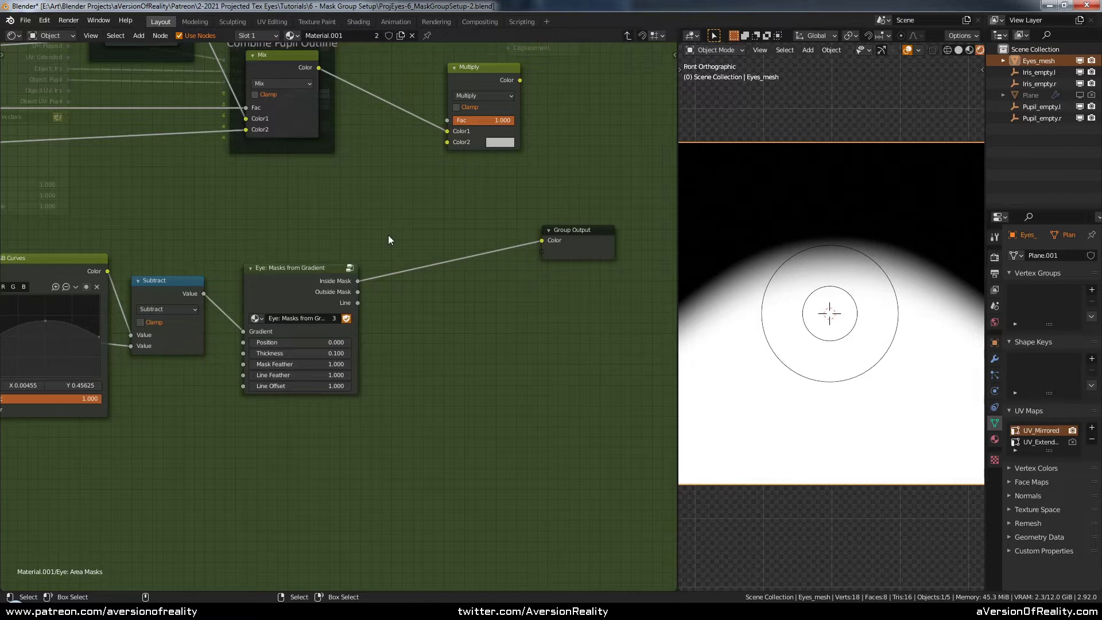
left_click_drag(570, 241, 583, 239)
middle_click_drag(507, 216, 450, 277)
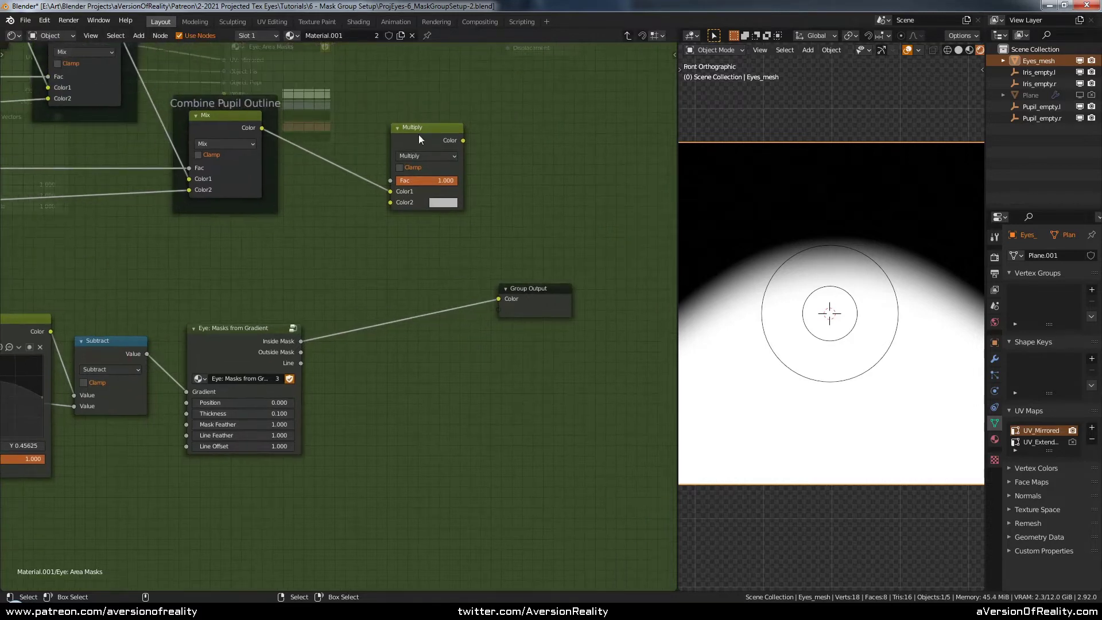
left_click_drag(418, 134, 397, 151)
left_click(384, 277)
Examine the gradient mask chain from the Group Input through RGB Curves to the Eye: Masks from Gradient settings
scroll(331, 298, "up", 1)
middle_click_drag(331, 298, 473, 267)
middle_click_drag(341, 267, 451, 253)
scroll(212, 286, "up", 1)
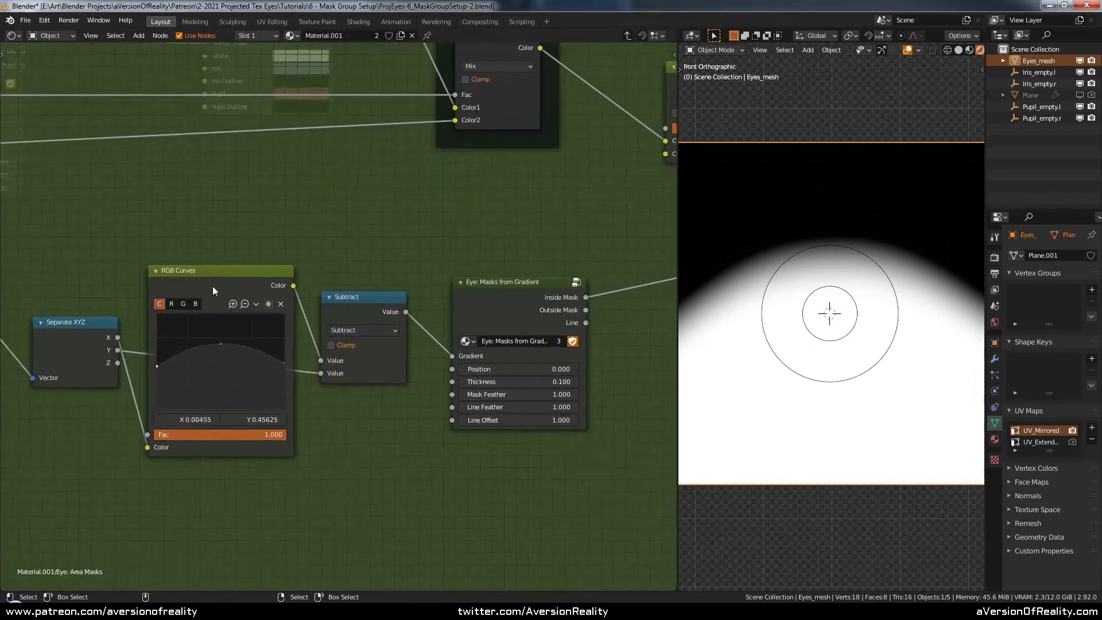
mouse_move(304, 251)
middle_mouse_down()
mouse_move(390, 241)
mouse_move(314, 237)
middle_mouse_up()
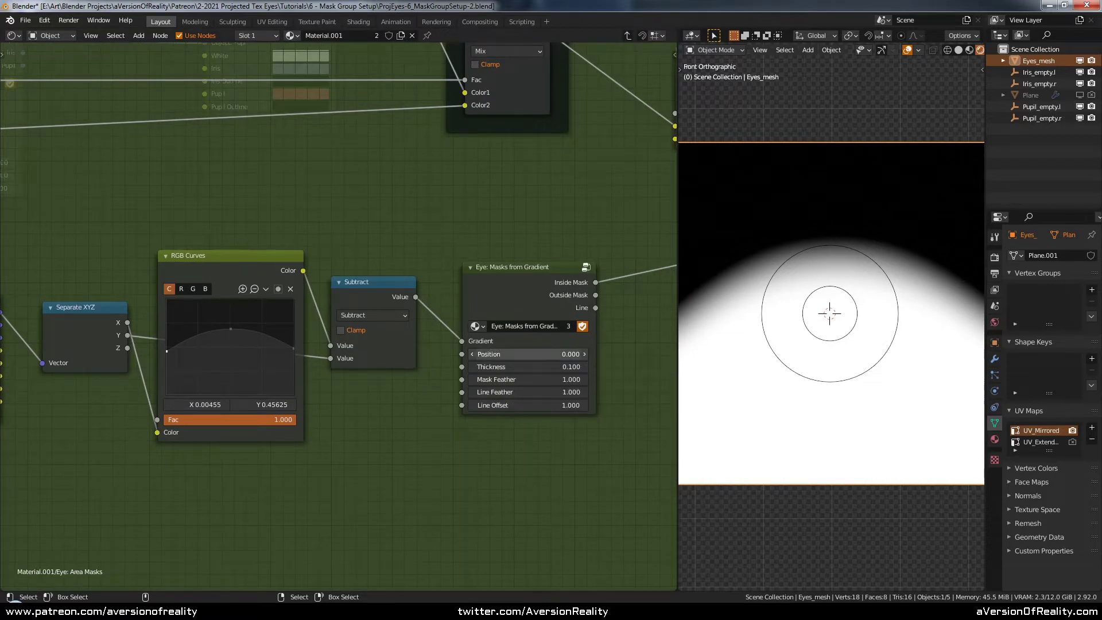
mouse_move(529, 355)
left_mouse_down()
mouse_move(549, 355)
mouse_move(528, 354)
left_mouse_up()
scroll(428, 256, "left", 3, "ctrl")
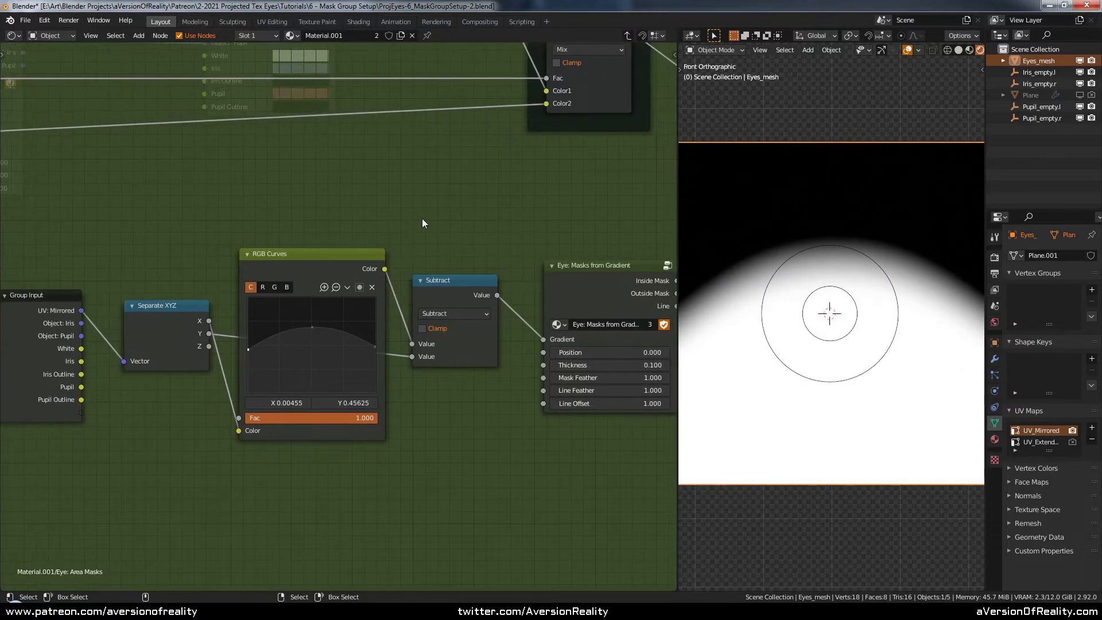
Move the whole gradient mask chain, from Group Input to Eye: Masks from Gradient, away from the Group Output
scroll(422, 218, "down", 3)
middle_click_drag(419, 256, 373, 245)
scroll(412, 239, "down", 3)
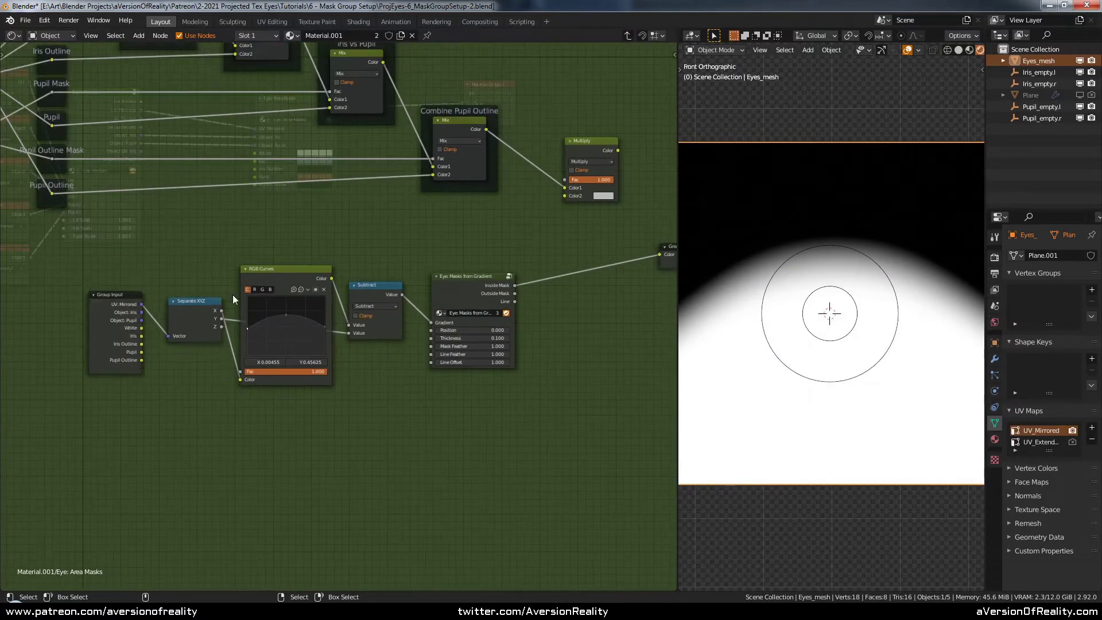
key("c")
left_click_drag(127, 324, 408, 318)
right_click(409, 318)
key("g")
left_click(372, 318)
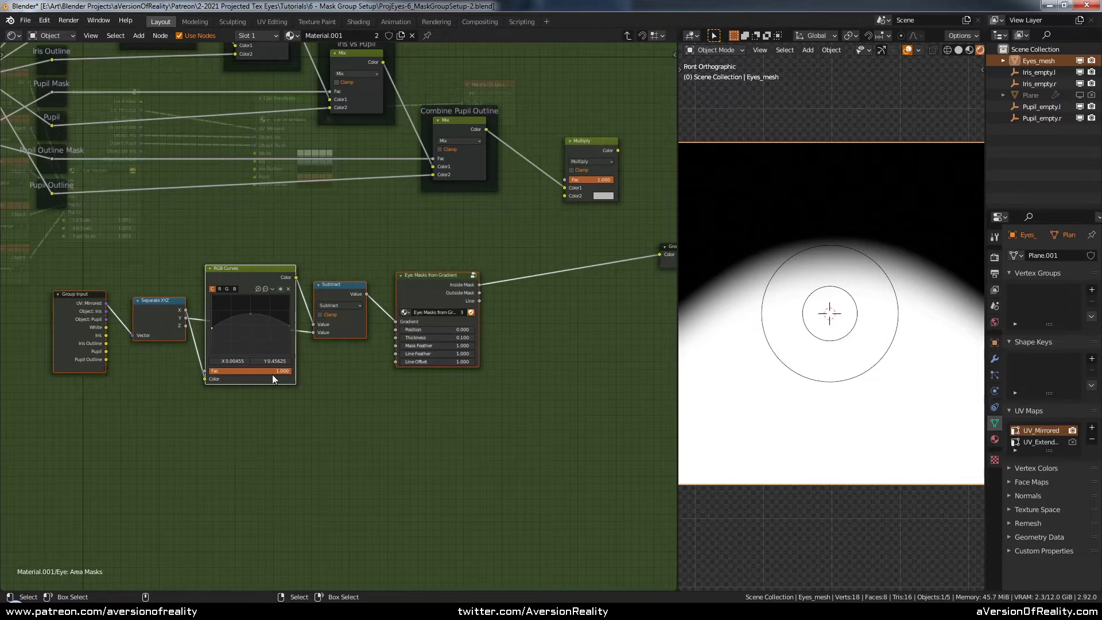
mouse_move(272, 374)
left_mouse_down()
mouse_move(231, 370)
mouse_move(281, 369)
left_mouse_up()
left_click(345, 386)
Move the Eye: Masks from Gradient node further from Subtract to widen the gap between them
scroll(349, 304, "up", 2)
middle_click_drag(439, 249, 368, 257)
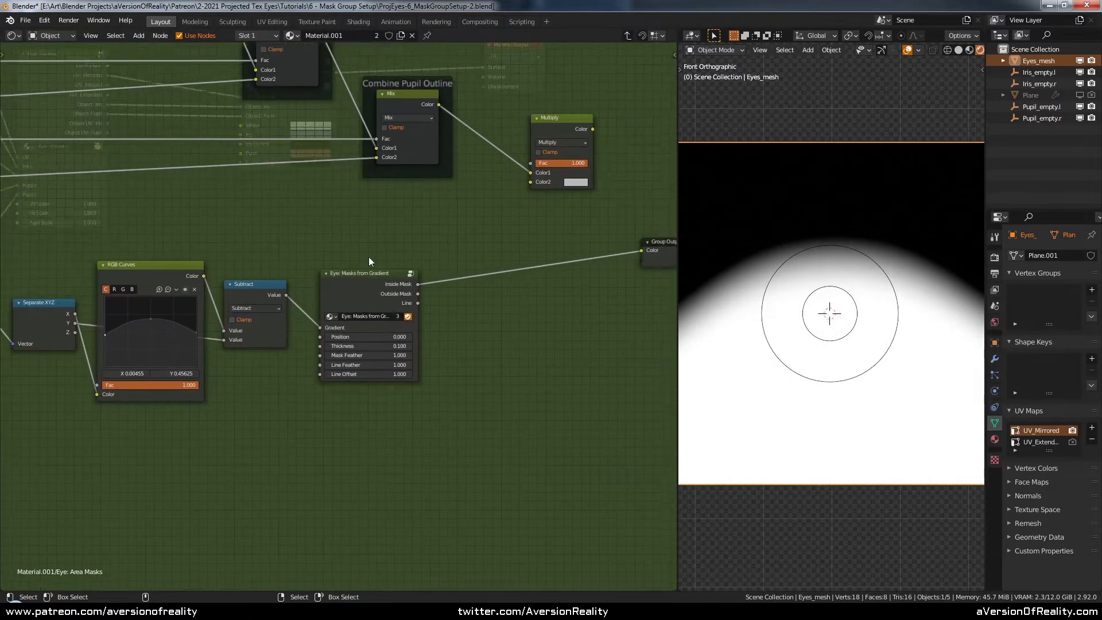
left_click_drag(365, 271, 407, 269)
left_click(391, 237)
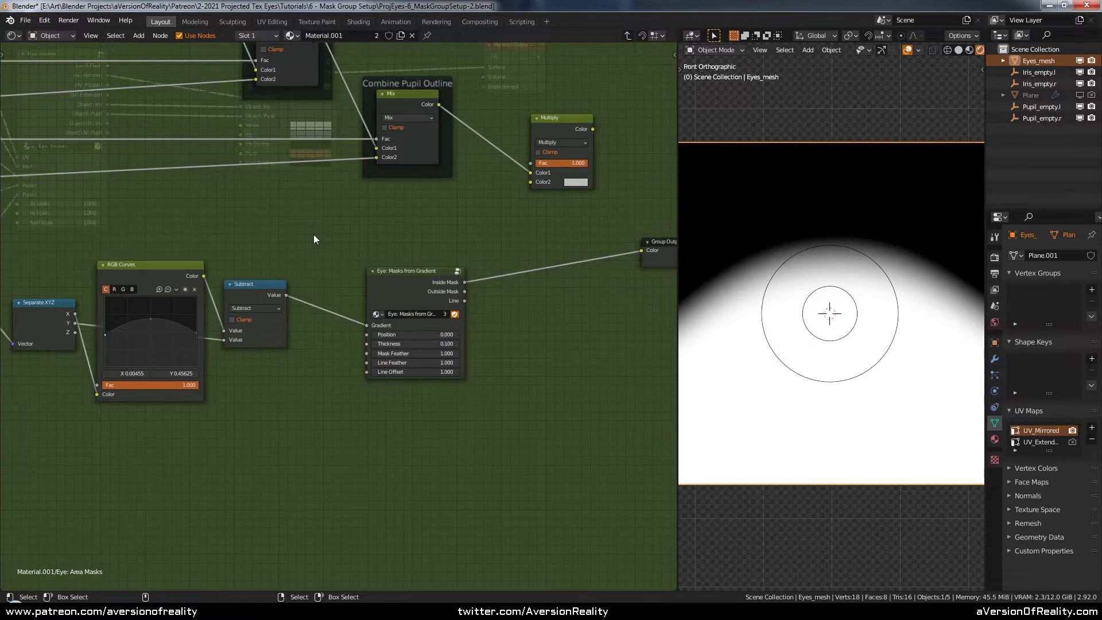
scroll(313, 235, "up", 1)
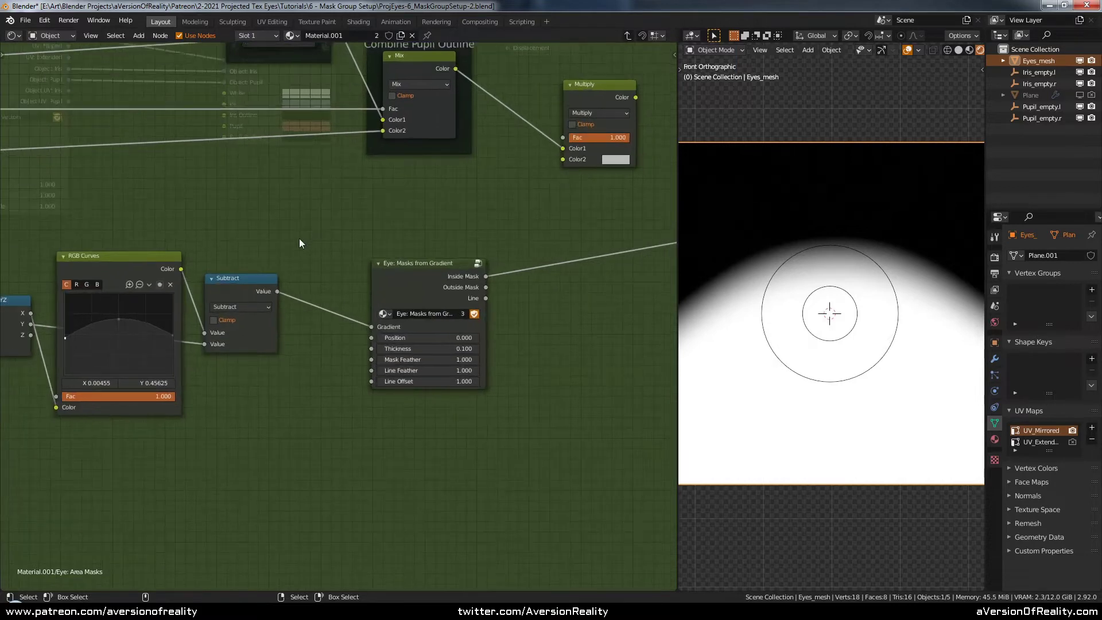
Move the Eye: Masks from Gradient node slightly closer to the Subtract node
left_click_drag(407, 308, 394, 309)
left_click_drag(441, 277, 434, 278)
left_click(544, 318)
Set the Position of the Eye: Masks from Gradient node to 0.1
middle_click_drag(545, 317, 426, 301)
scroll(446, 294, "up", 2)
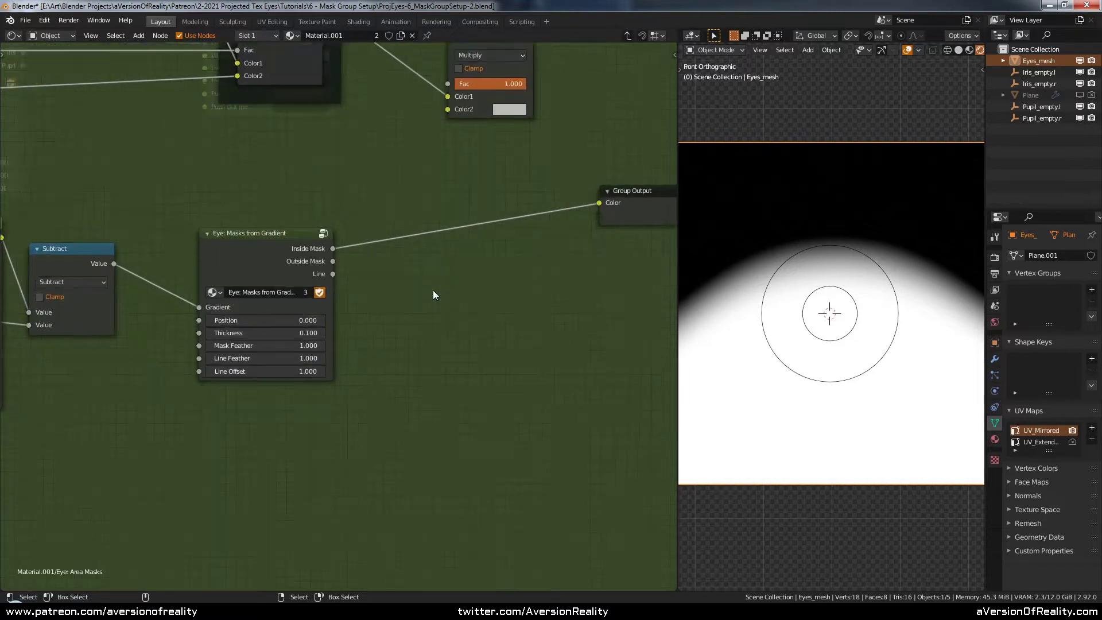
left_click(320, 321)
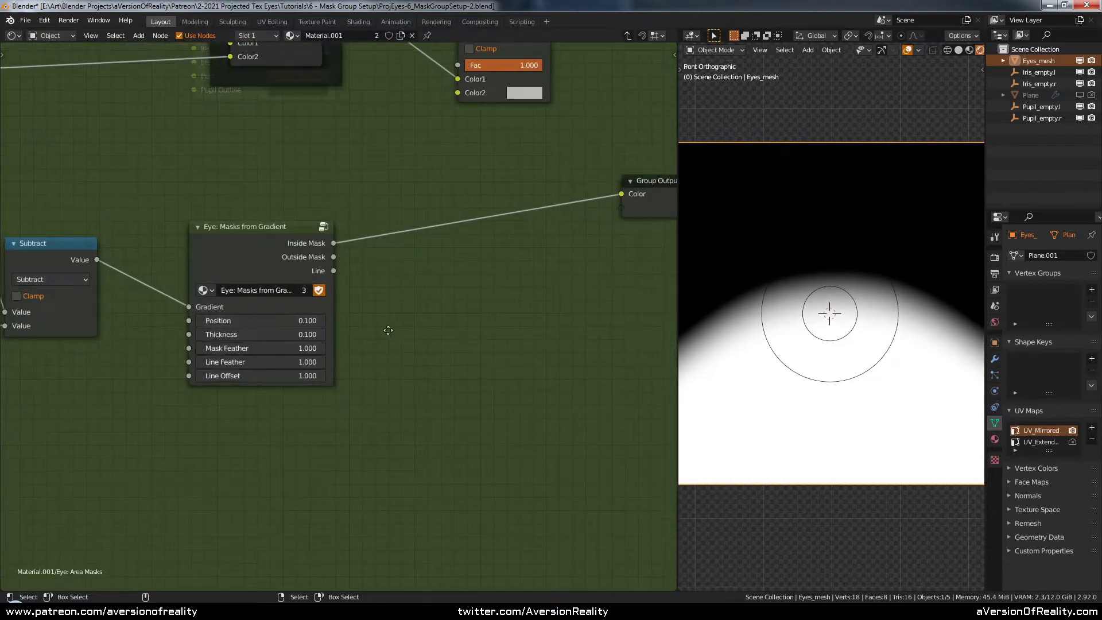
middle_click_drag(387, 325, 481, 320)
Reposition the Group Output, and route Inside Mask into Multiply's Color2 and the Multiply Color output into the Group Output
middle_click_drag(546, 281, 386, 394)
left_click_drag(603, 289, 623, 273)
left_click_drag(267, 352, 391, 202)
left_click_drag(483, 124, 581, 292)
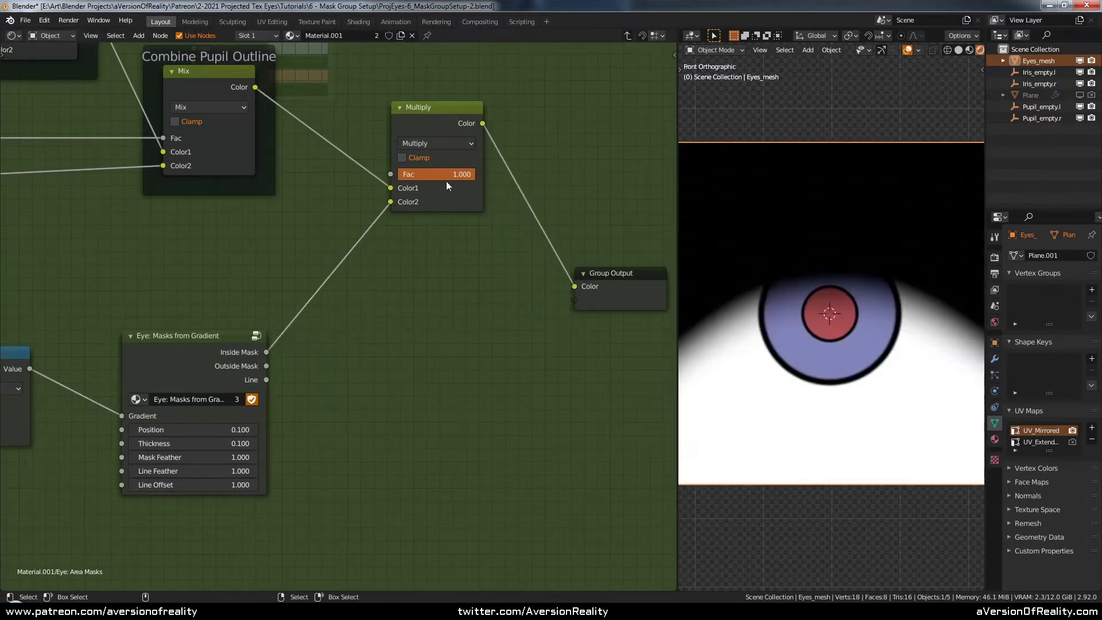
Set the Multiply node's Fac to 0.5
left_click_drag(456, 174, 464, 174)
type("0.5")
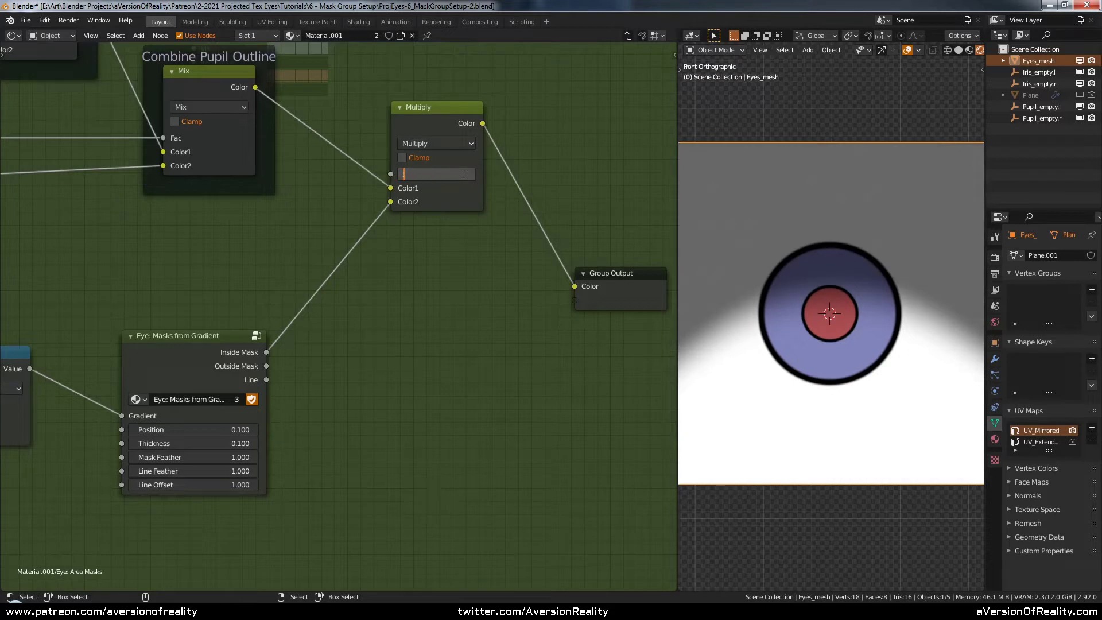
key("Return")
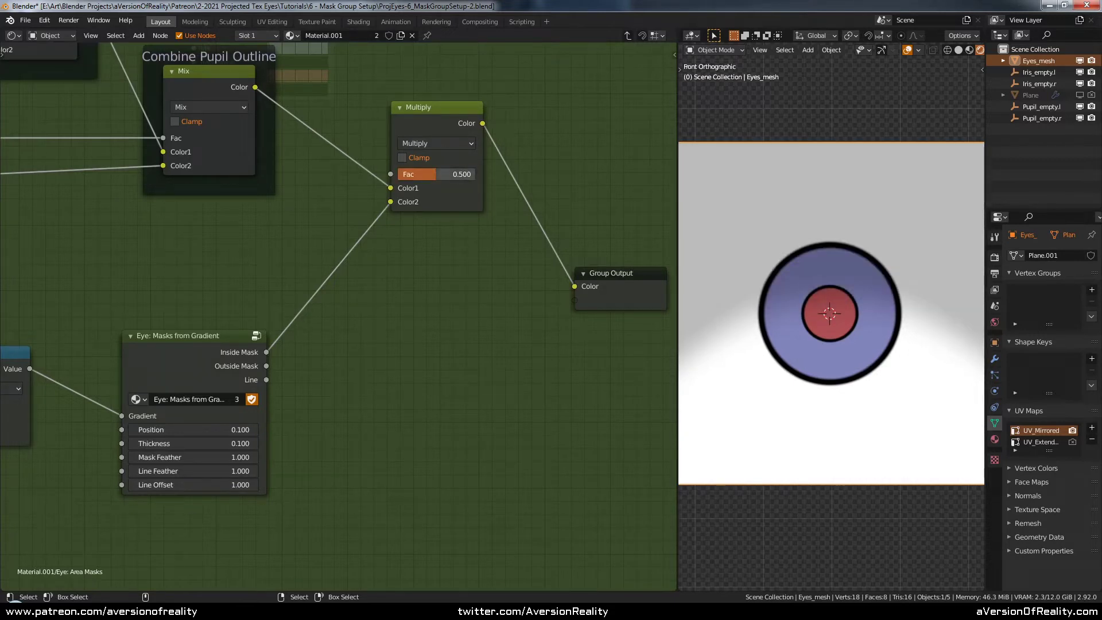
Widen the 3D viewport and raise the Multiply node's Fac to about 0.817
left_click_drag(436, 174, 449, 174)
left_click_drag(678, 218, 640, 215)
mouse_move(434, 174)
left_mouse_down()
mouse_move(420, 174)
mouse_move(447, 174)
left_mouse_up()
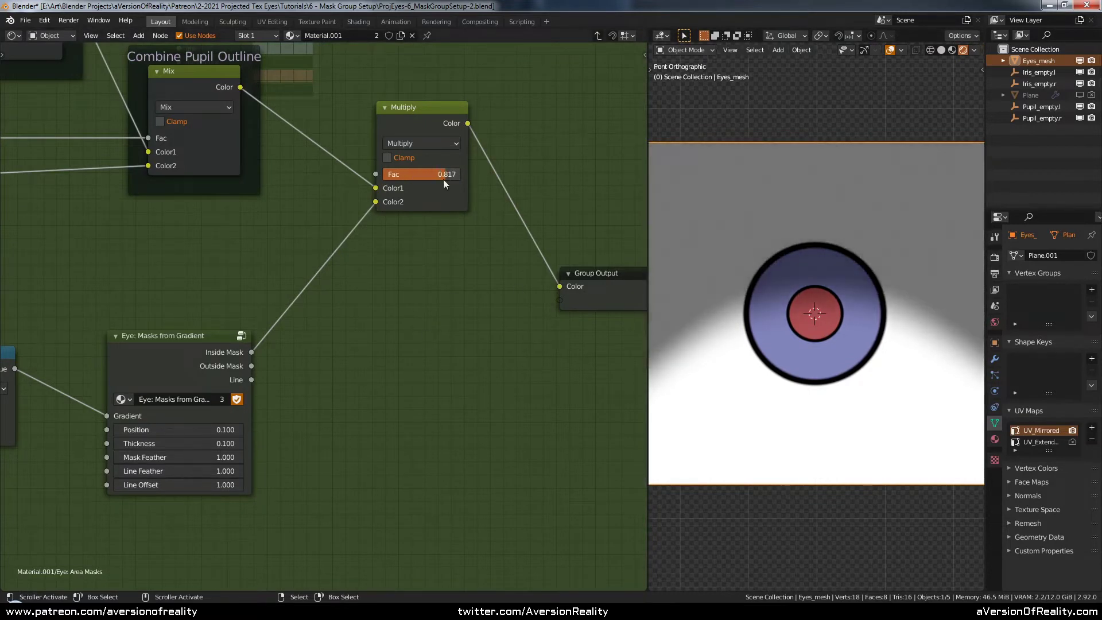
Set Mask Feather to 0.3 and Line Feather to 0 on Eye: Masks from Gradient, and move the node closer to Subtract
middle_click_drag(354, 340, 435, 292)
scroll(435, 291, "up", 1)
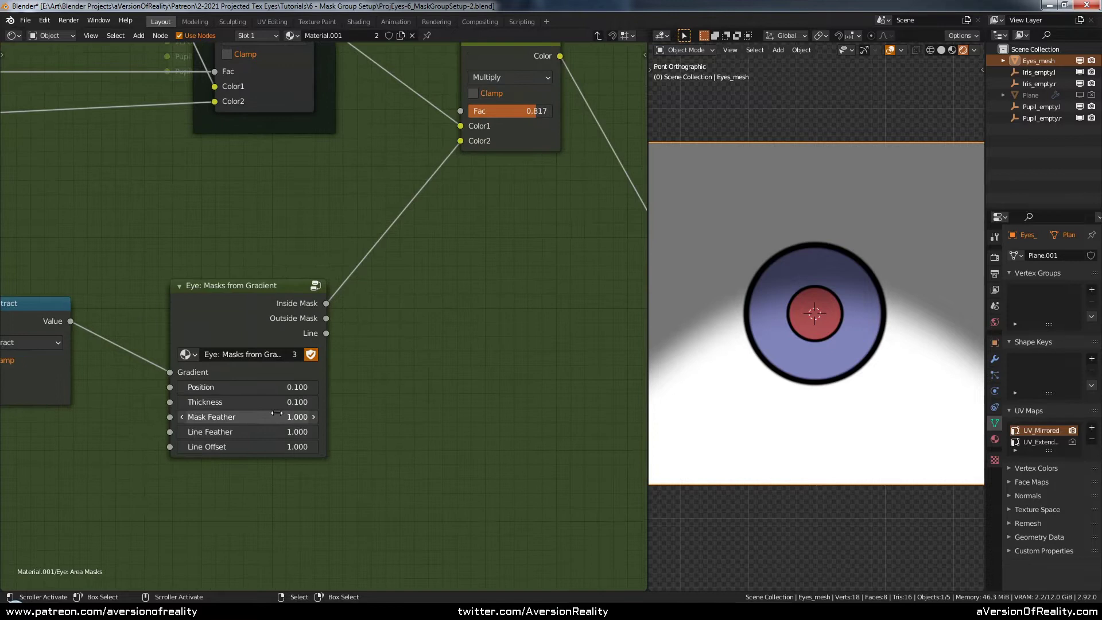
left_click_drag(277, 417, 259, 417)
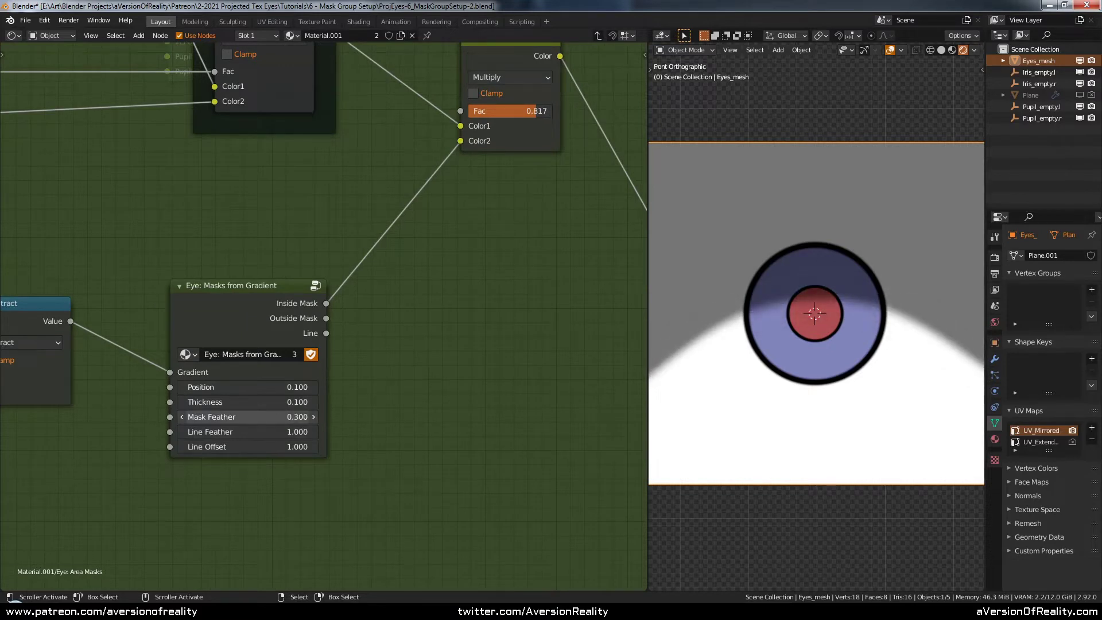
middle_click_drag(329, 413, 367, 382)
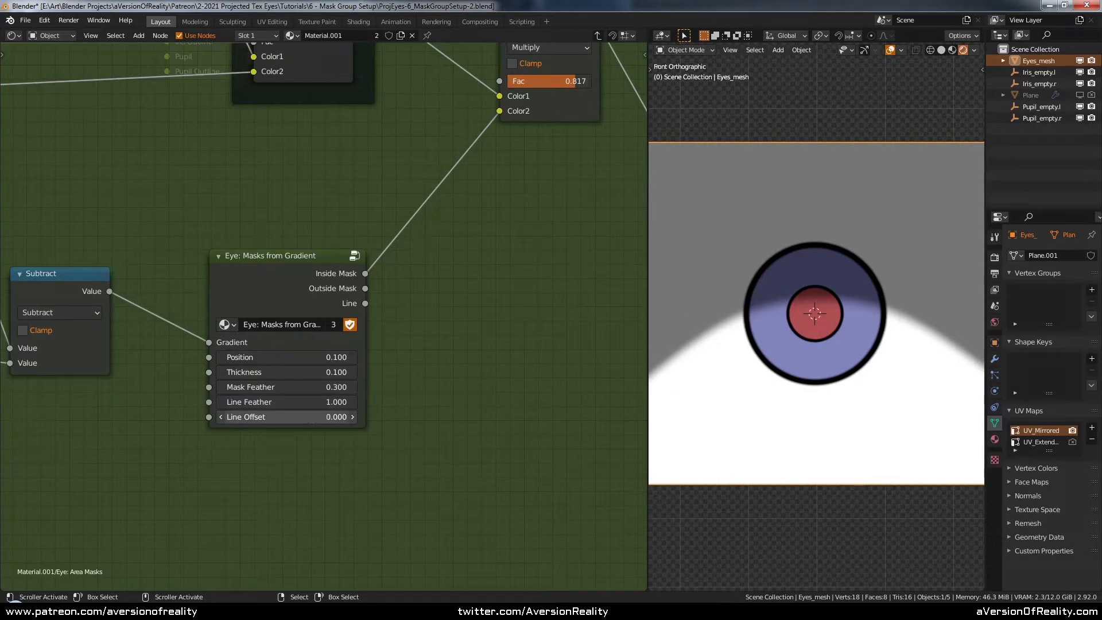
mouse_move(320, 402)
left_mouse_down()
mouse_move(253, 403)
mouse_move(333, 418)
left_mouse_up()
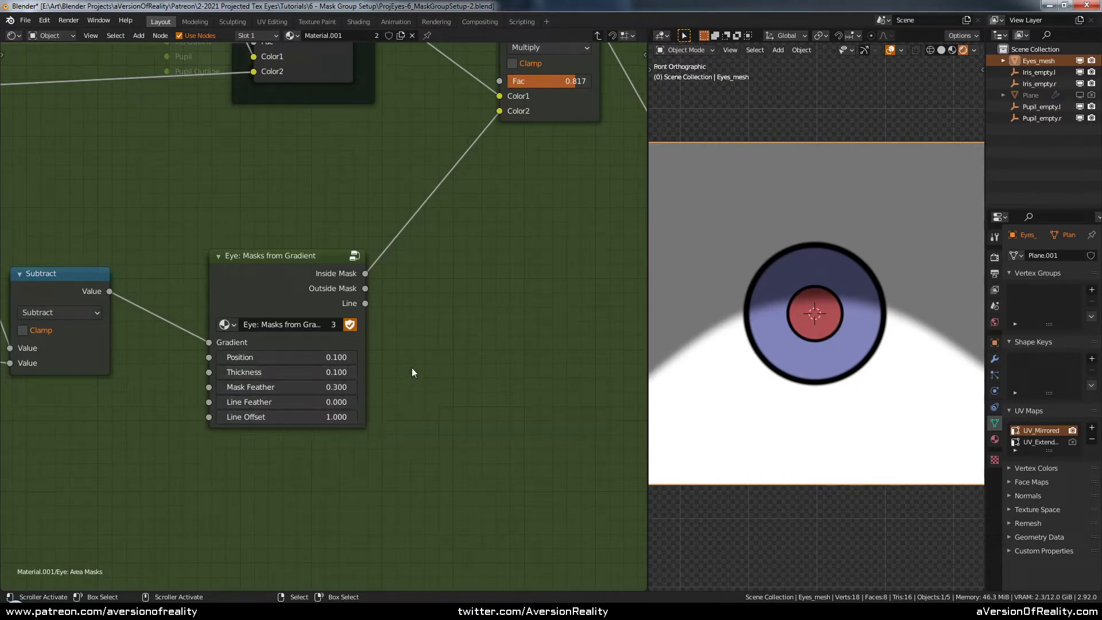
left_click_drag(313, 290, 290, 285)
left_click(430, 298)
Raise the middle point of the RGB Curves curve to about X 0.509, Y 0.738
scroll(429, 299, "down", 5)
middle_click_drag(422, 313, 638, 293)
scroll(411, 344, "up", 3)
scroll(411, 343, "up", 1)
left_click_drag(361, 278, 365, 275)
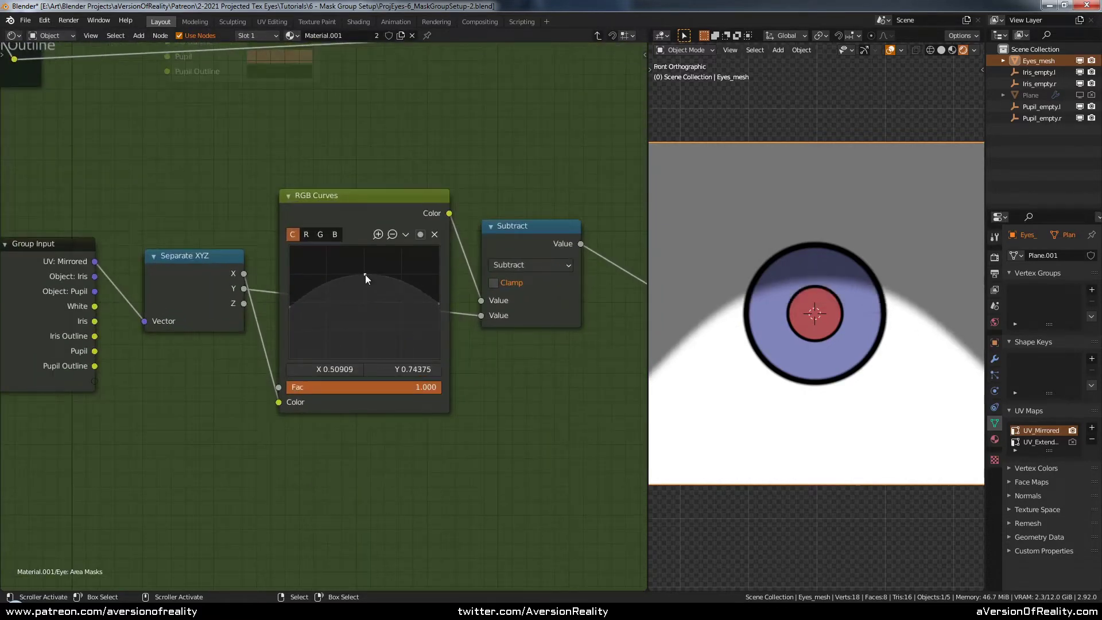
Try Position values from 0 to 0.3 on Eye: Masks from Gradient, and return it to 0.1
middle_click_drag(556, 312, 228, 341)
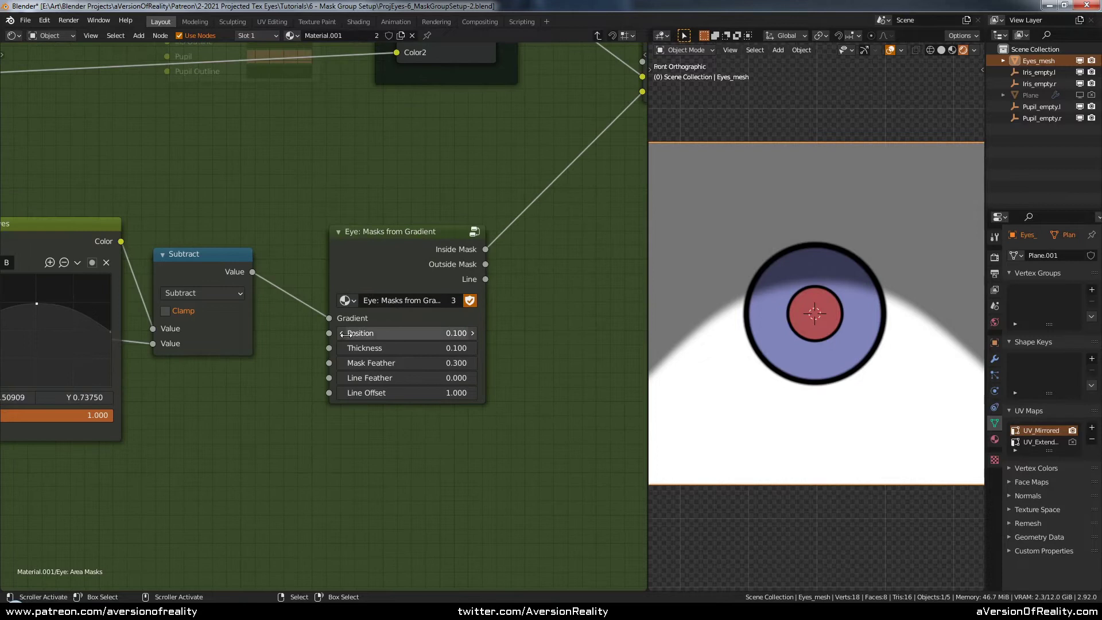
left_click(473, 333)
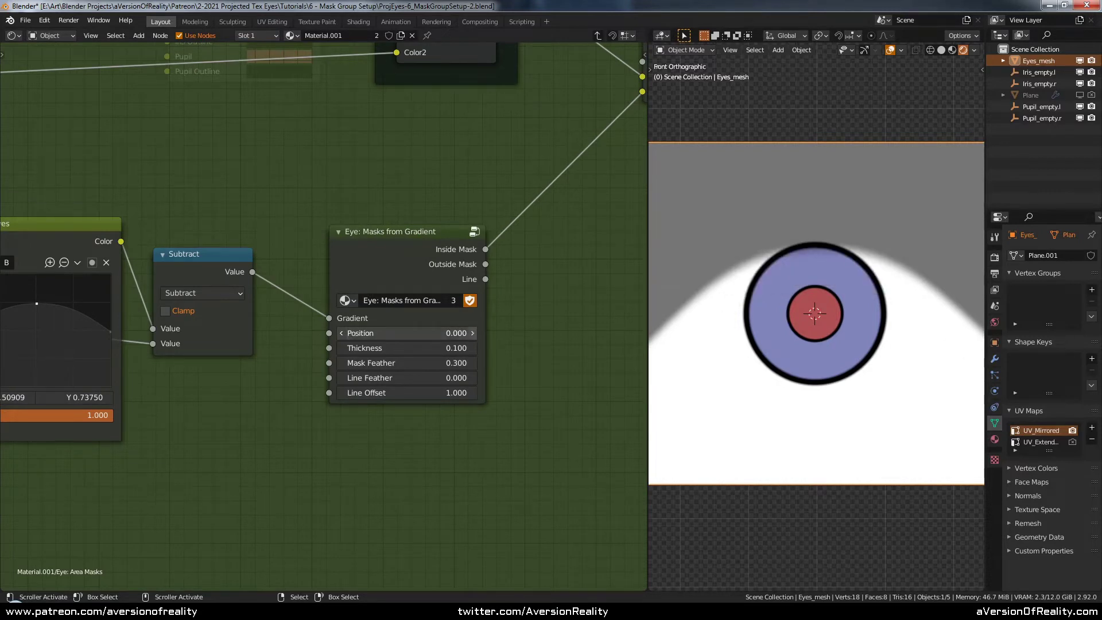
left_click(472, 333)
left_click(342, 333)
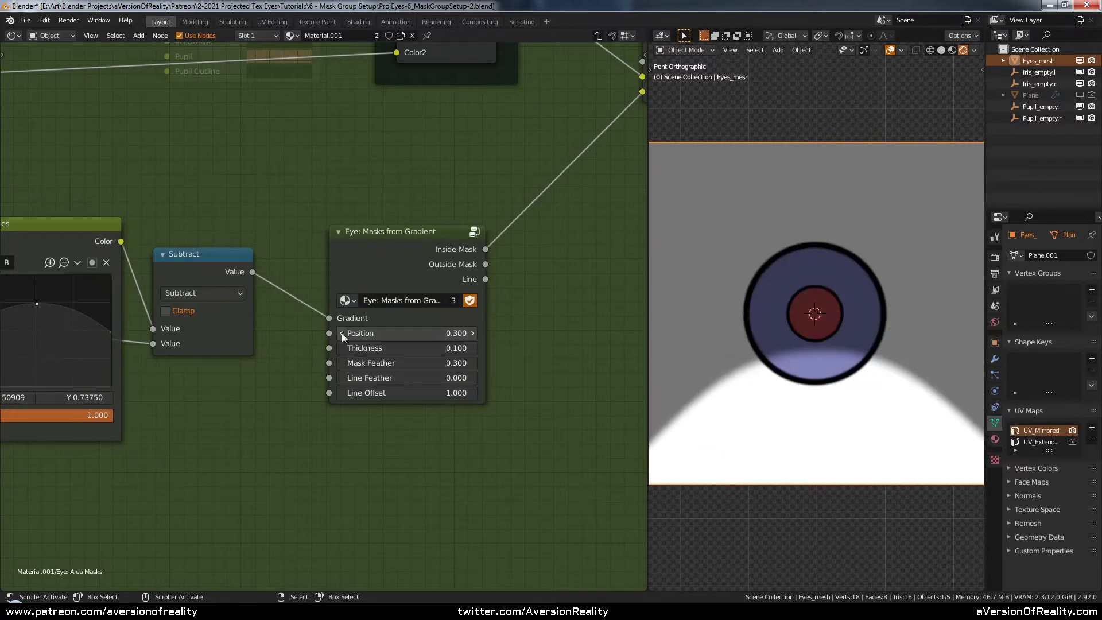
left_click(342, 334)
Raise both end points of the RGB Curves curve slightly to flatten the arch
middle_click_drag(234, 376, 495, 365)
scroll(345, 347, "up", 3)
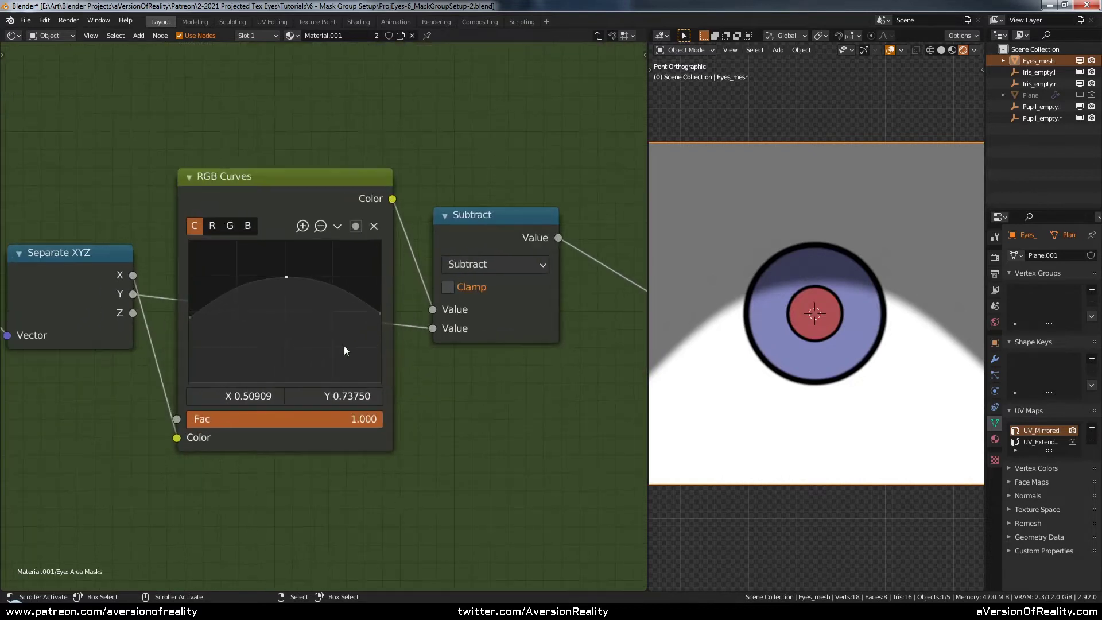
left_click_drag(191, 316, 190, 313)
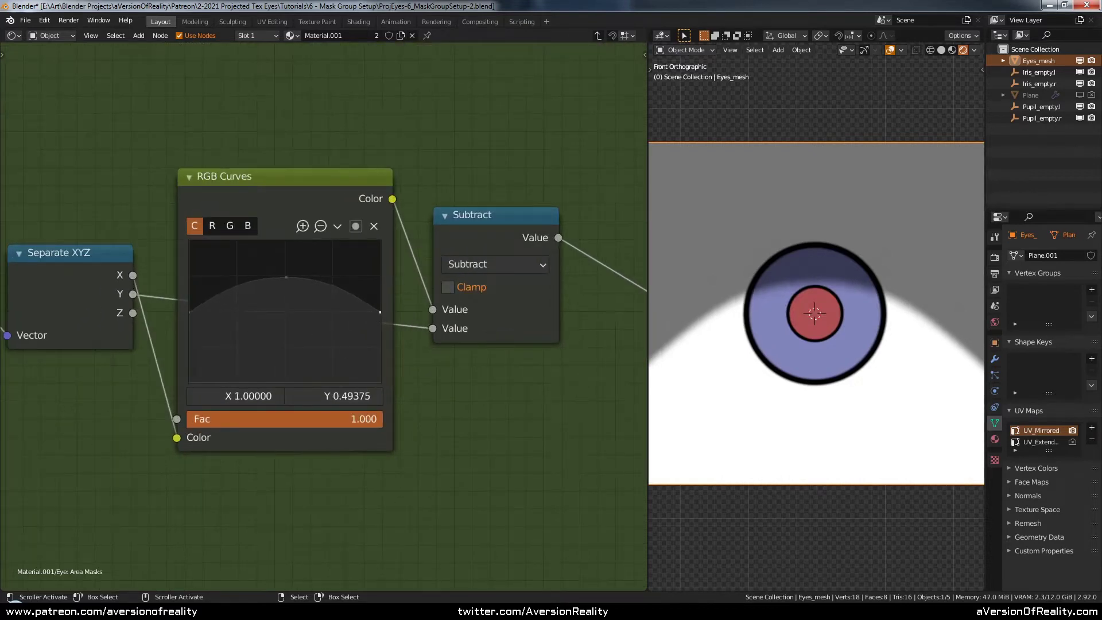
left_click_drag(380, 312, 380, 308)
Place the middle point of the RGB Curves curve at X 0.5, Y 0.75
left_click(292, 276)
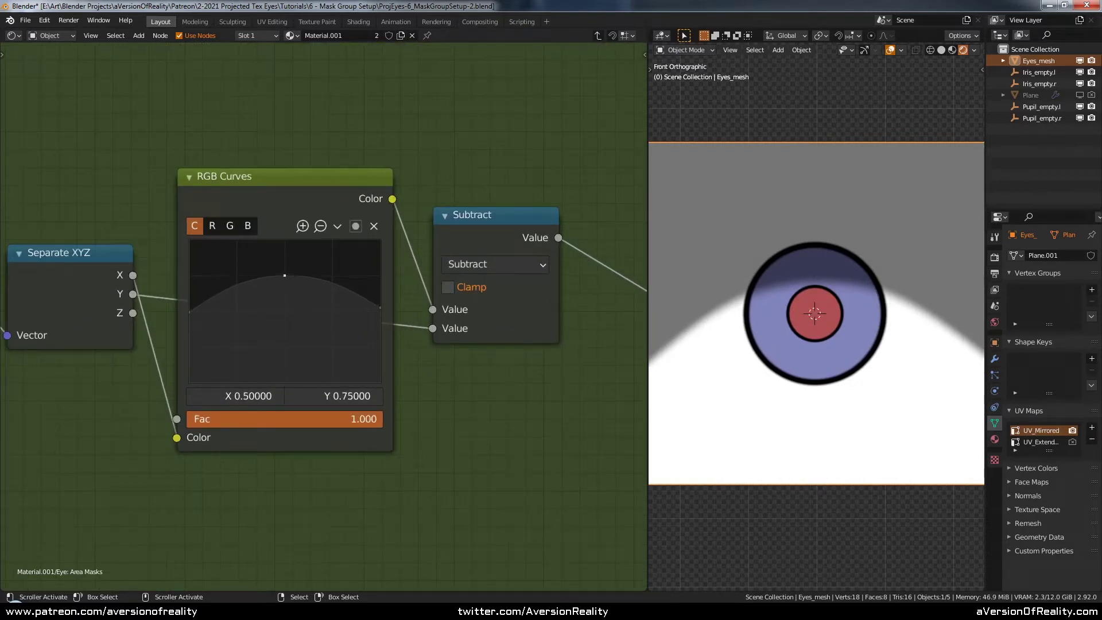
left_click(242, 396)
type("0.5")
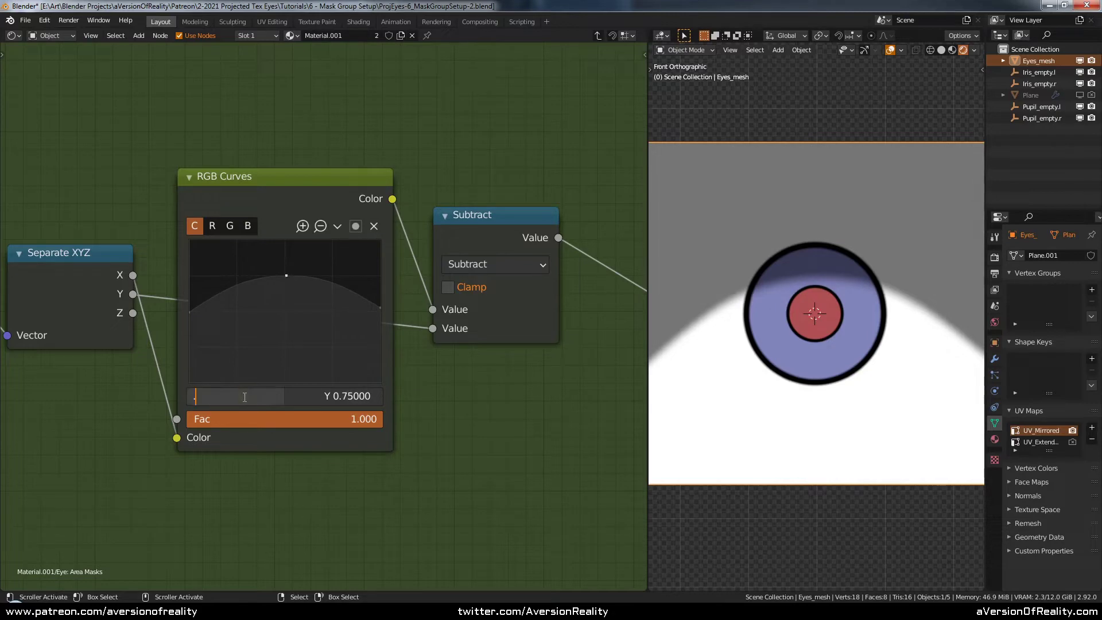
key("Return")
scroll(501, 371, "down", 6)
middle_click_drag(506, 363, 417, 410)
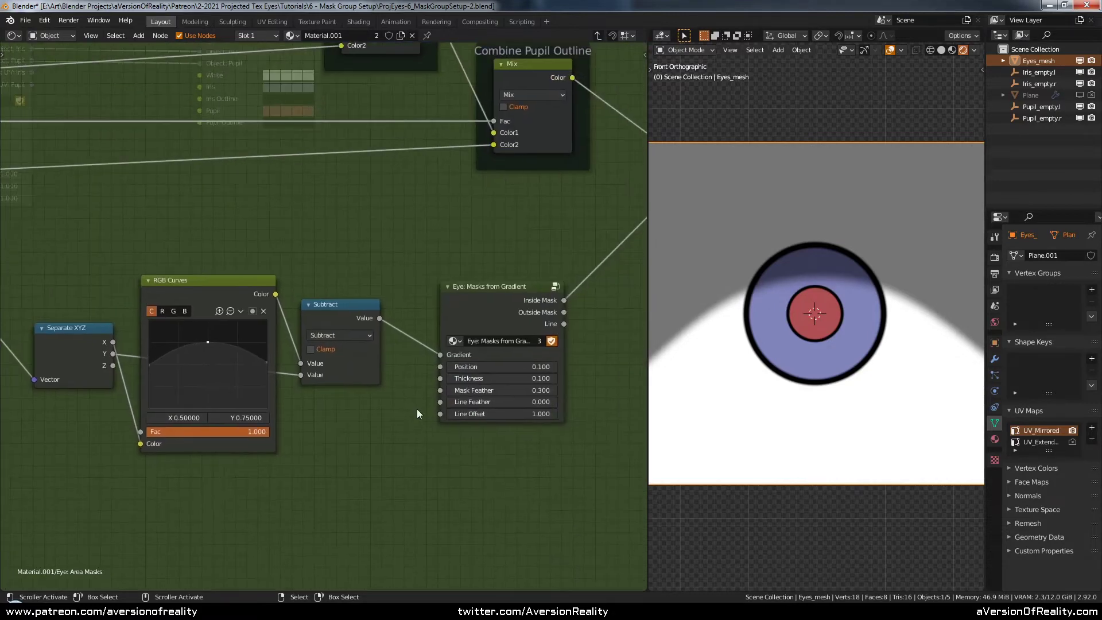
scroll(388, 282, "down", 1)
middle_click_drag(389, 282, 446, 298)
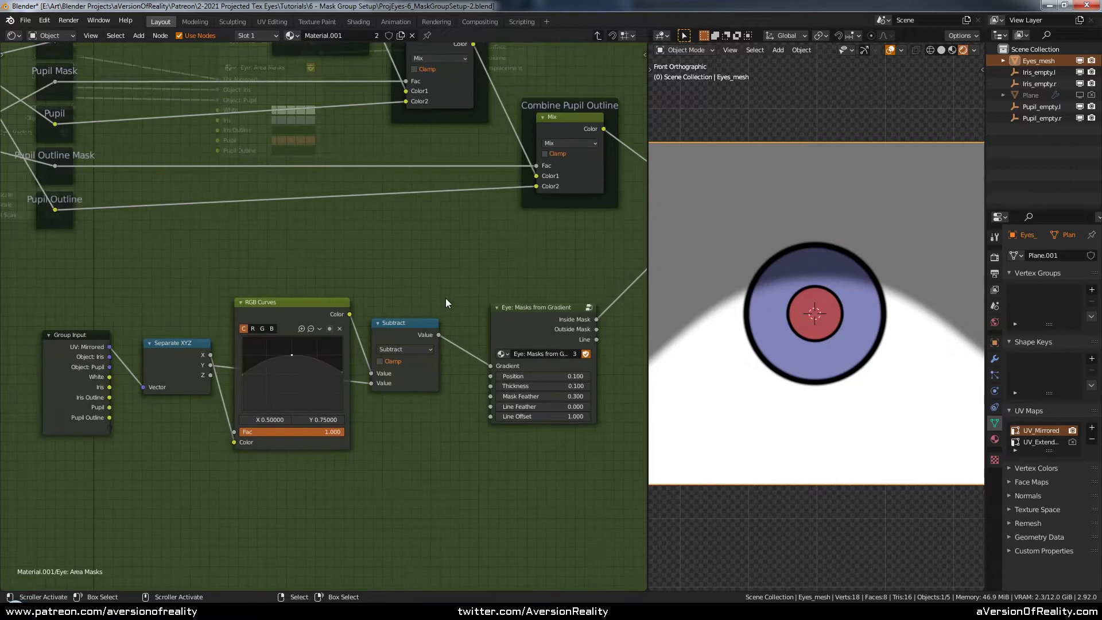
Nudge the Group Input and Separate XYZ nodes closer to RGB Curves and flatten its curve, placing the middle point at X 0.5, Y 0.7
left_click_drag(158, 347, 161, 349)
left_click_drag(88, 345, 98, 348)
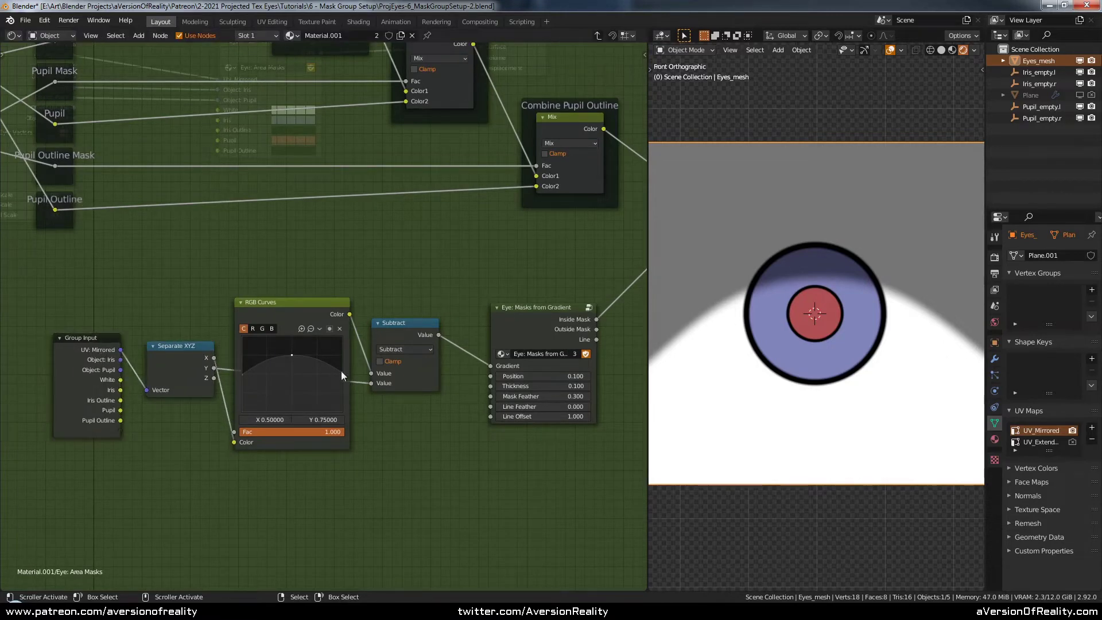
middle_click_drag(479, 269, 416, 291)
scroll(415, 291, "up", 3)
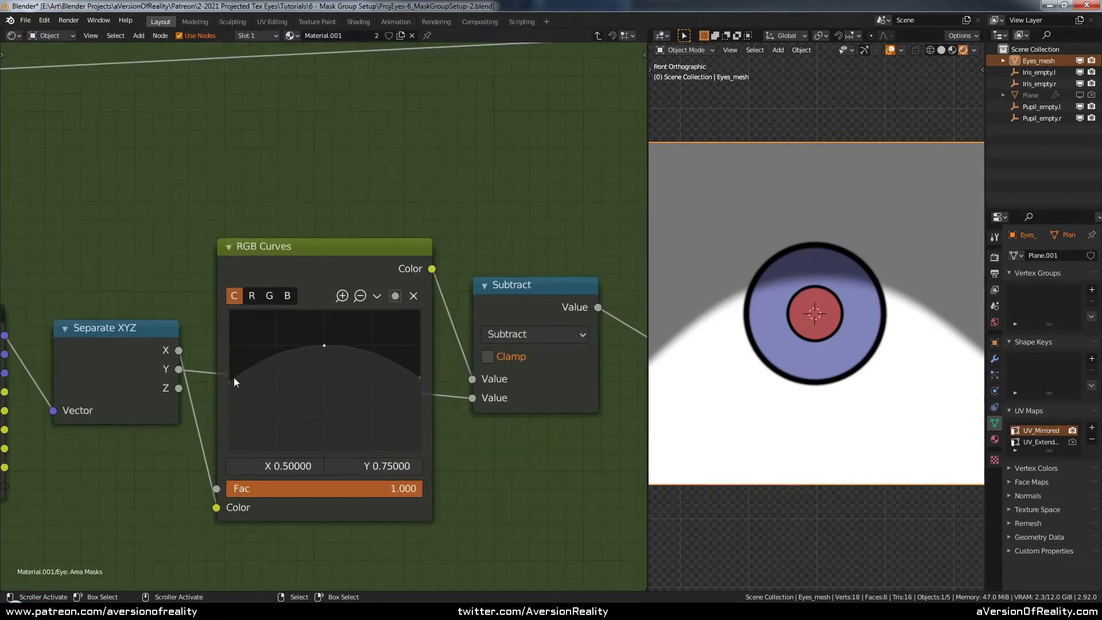
mouse_move(232, 381)
left_mouse_down()
mouse_move(228, 396)
mouse_move(230, 380)
left_mouse_up()
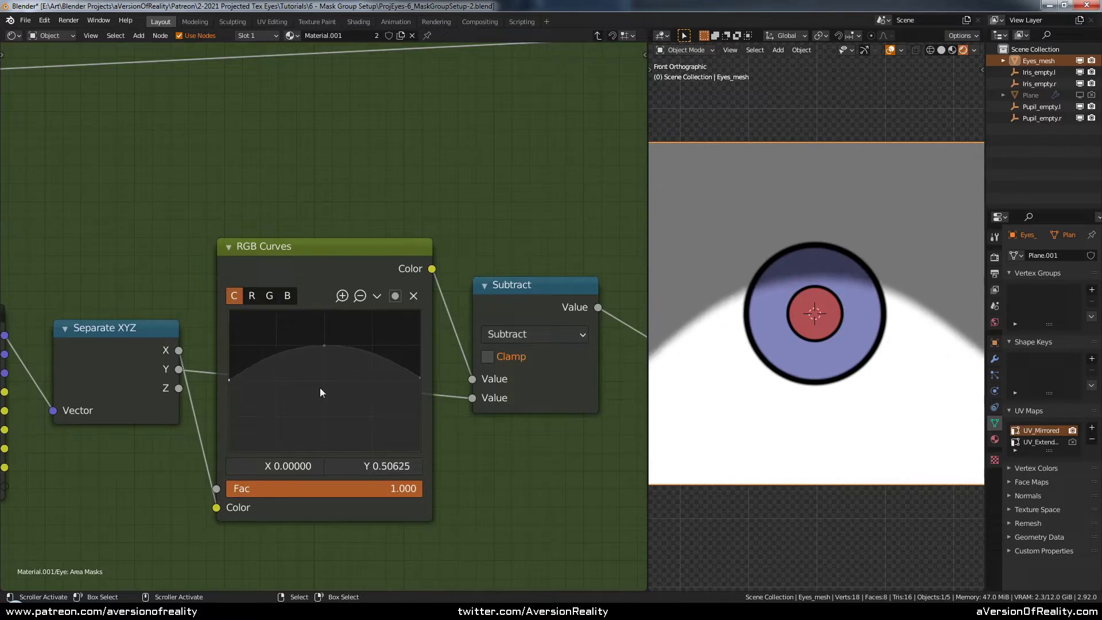
left_click_drag(325, 345, 326, 352)
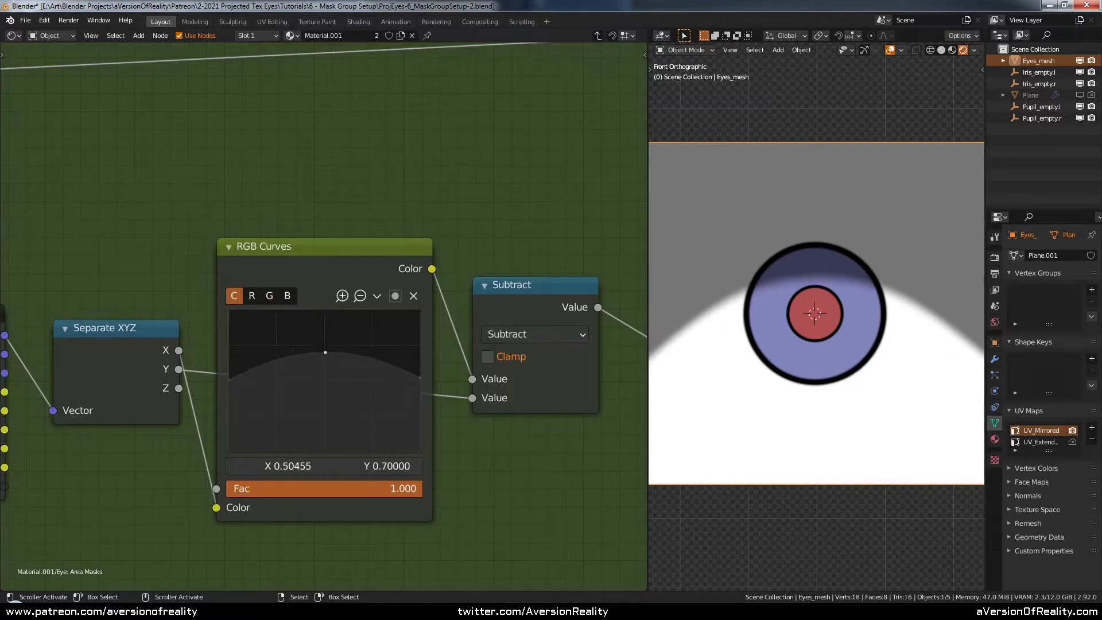
left_click_drag(230, 380, 230, 391)
left_click(418, 379)
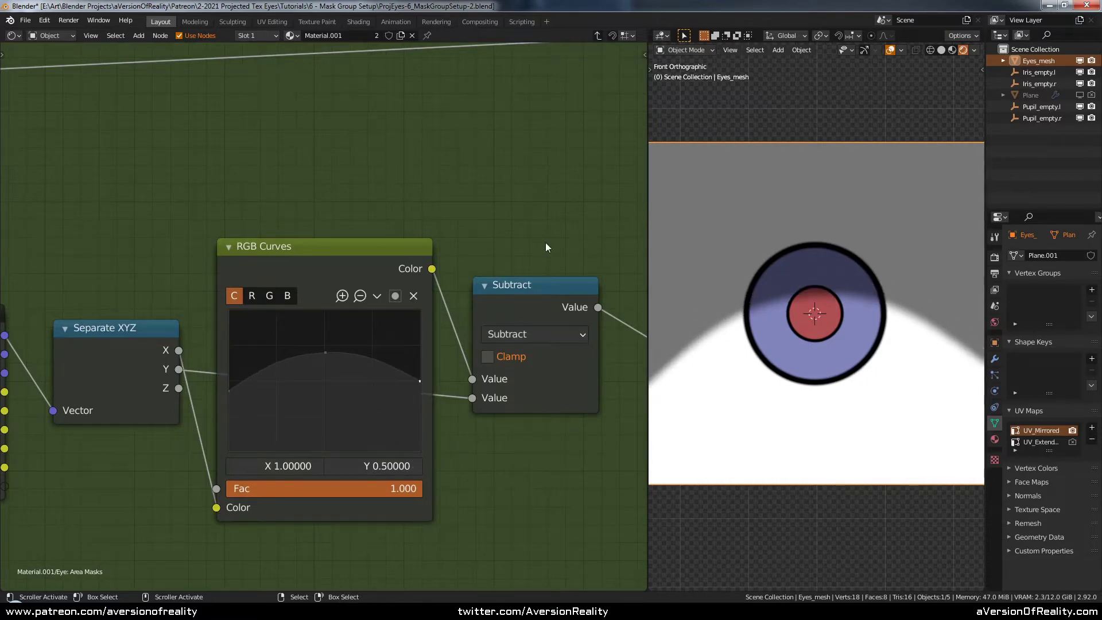
scroll(546, 242, "down", 2)
middle_click_drag(546, 239, 394, 293)
middle_click_drag(294, 307, 451, 260)
scroll(367, 310, "up", 4)
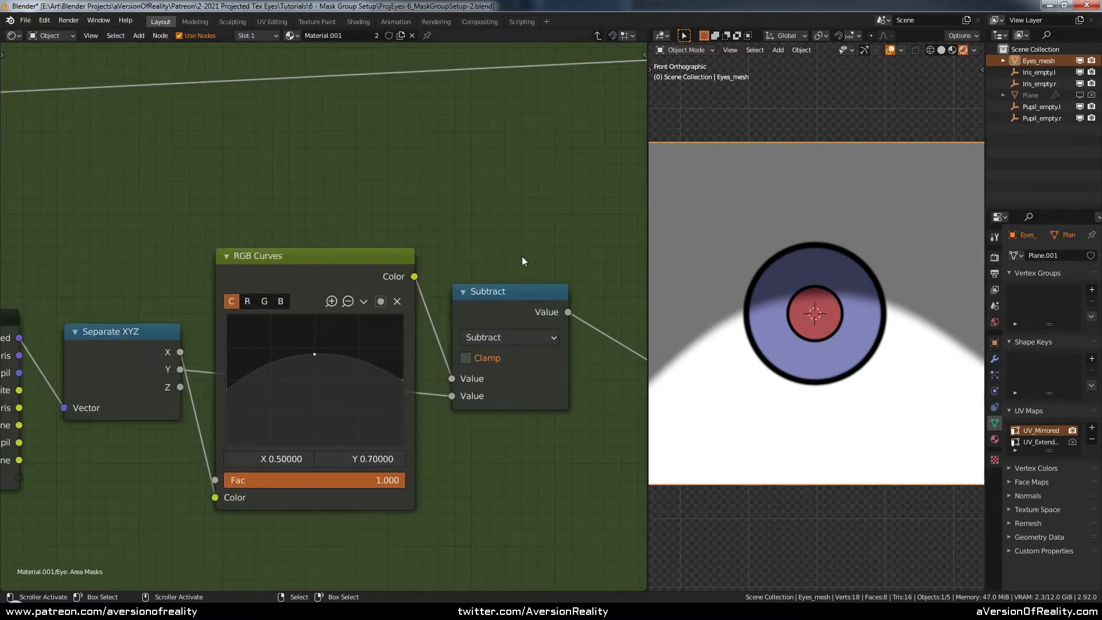
Duplicate the Group Input node and place the copy above the Combine Pupil Outline frame
scroll(522, 256, "down", 3)
middle_click_drag(522, 256, 374, 310)
scroll(373, 310, "down", 2)
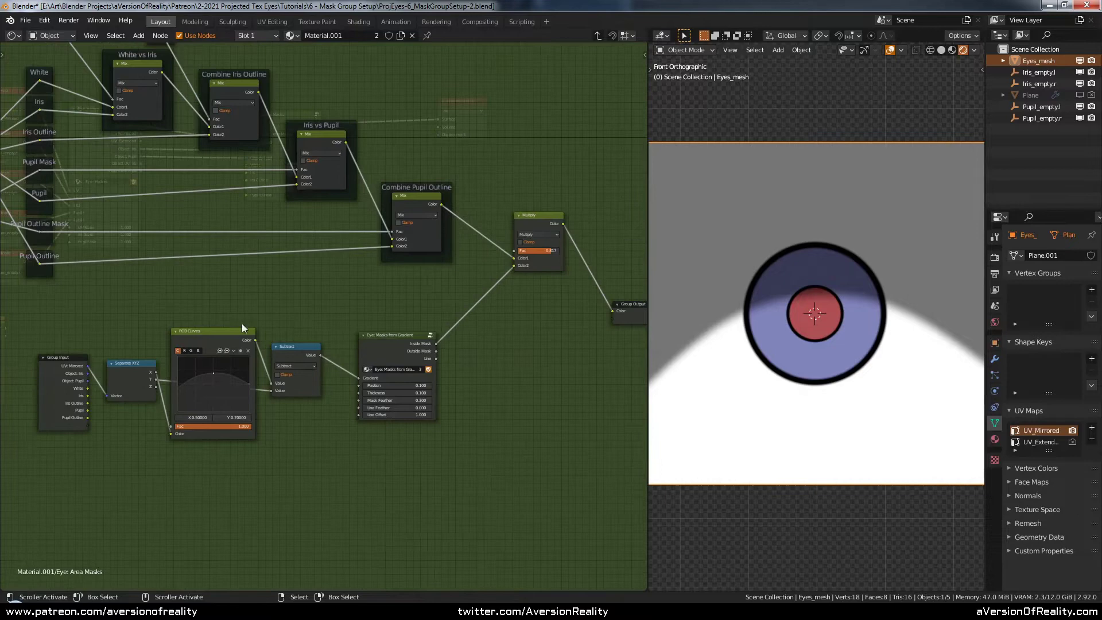
key("shift+d")
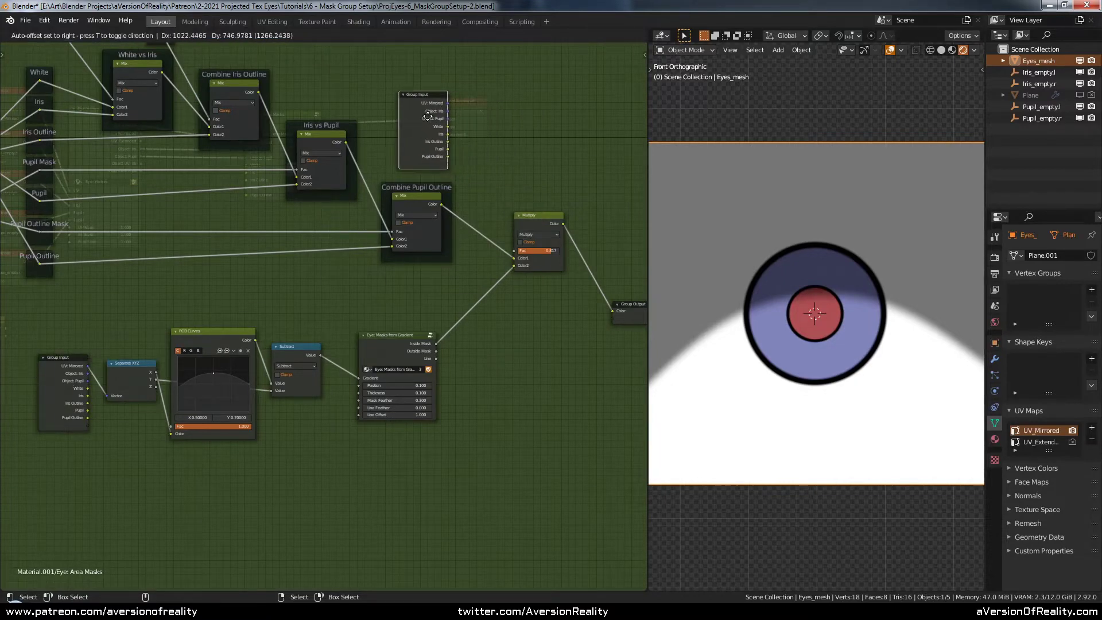
left_click(429, 114)
Set the factor of the Multiply node that darkens the combined eye colours to 0.5
middle_click_drag(493, 166, 358, 276)
scroll(359, 280, "up", 2)
left_click(459, 388)
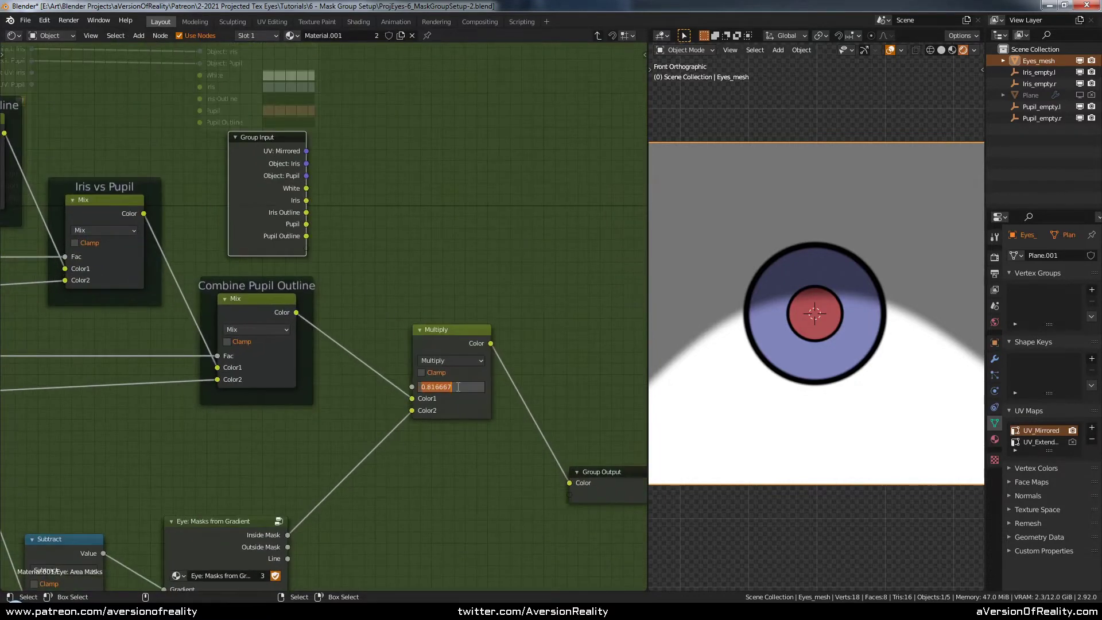
type(".75")
key("Return")
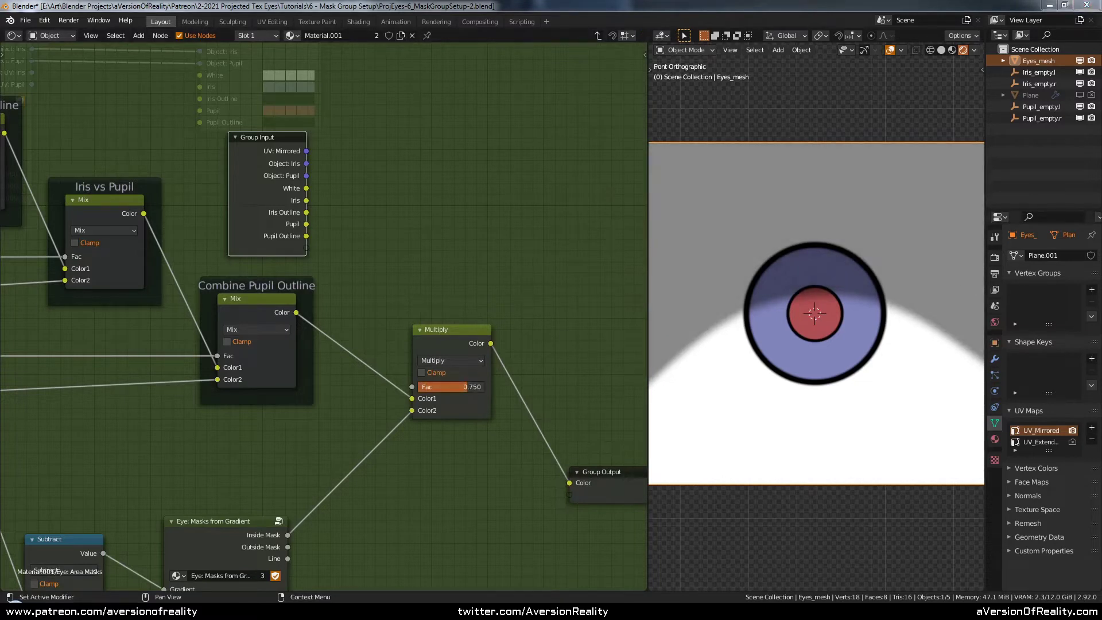
left_click(475, 386)
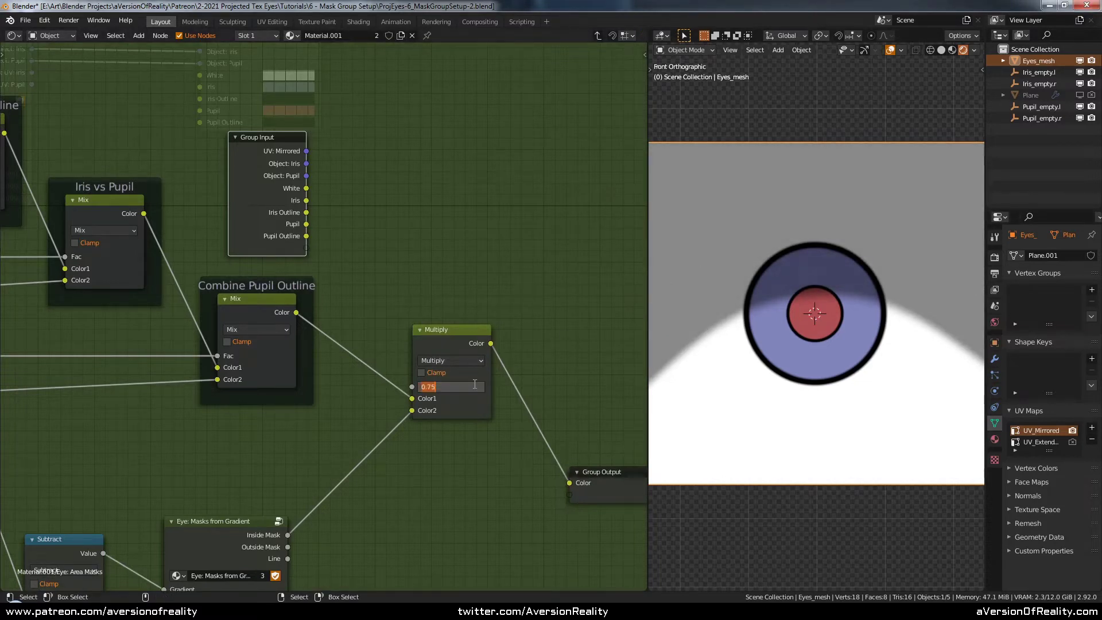
key("Return")
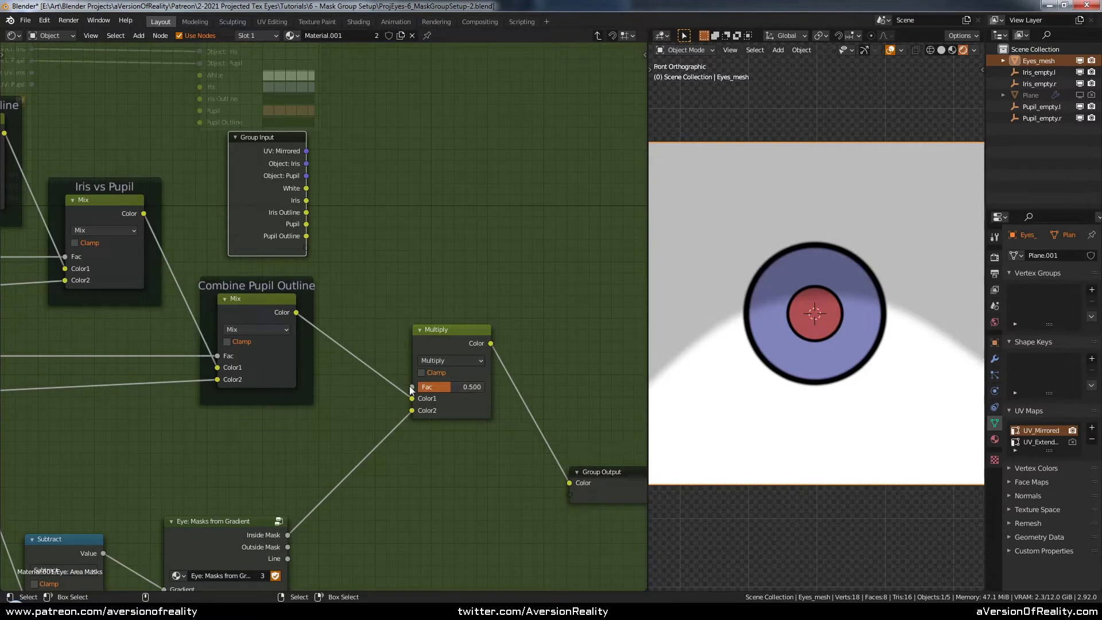
Expose the Multiply node's factor as a new group input through the copied Group Input node and name it "Lid Shadow Fac"
left_click_drag(412, 388, 307, 250)
key("n")
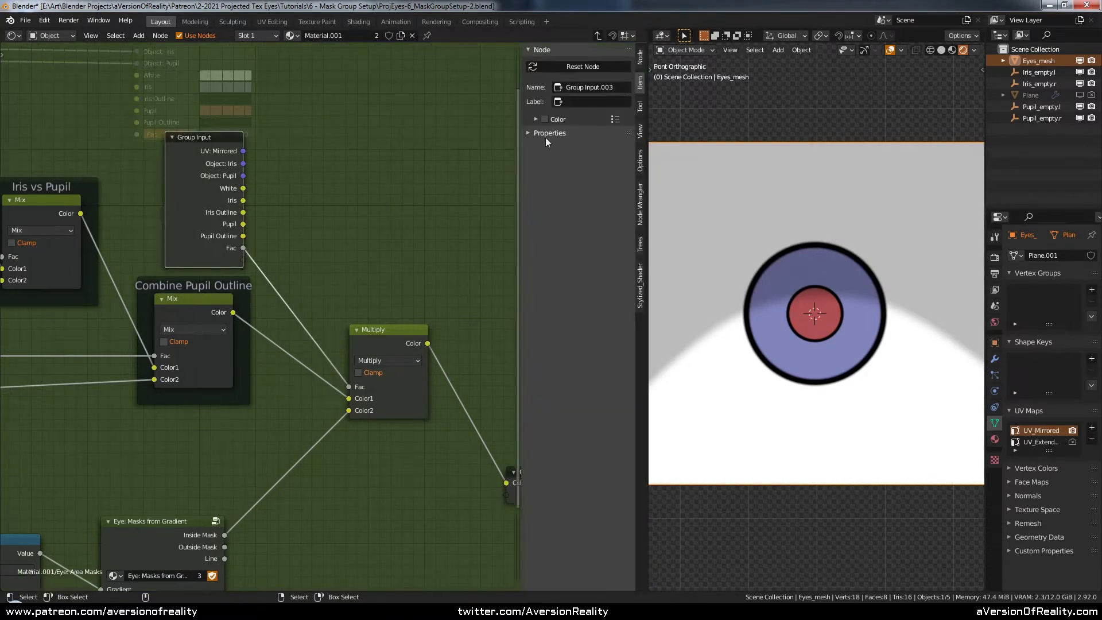
left_click(640, 57)
left_click(563, 115)
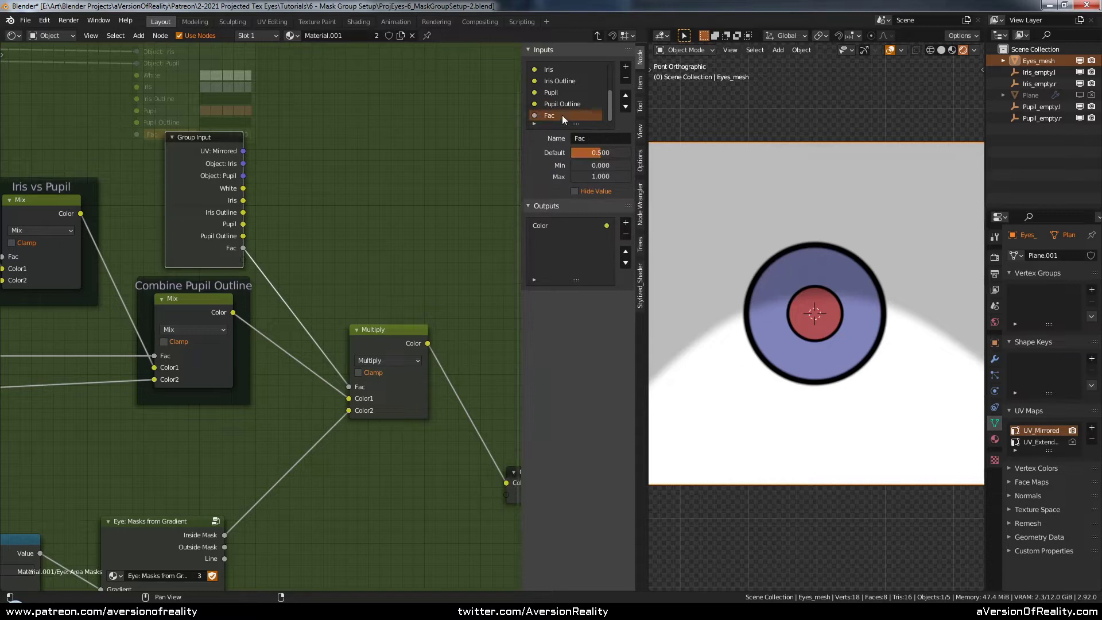
double_click(563, 115)
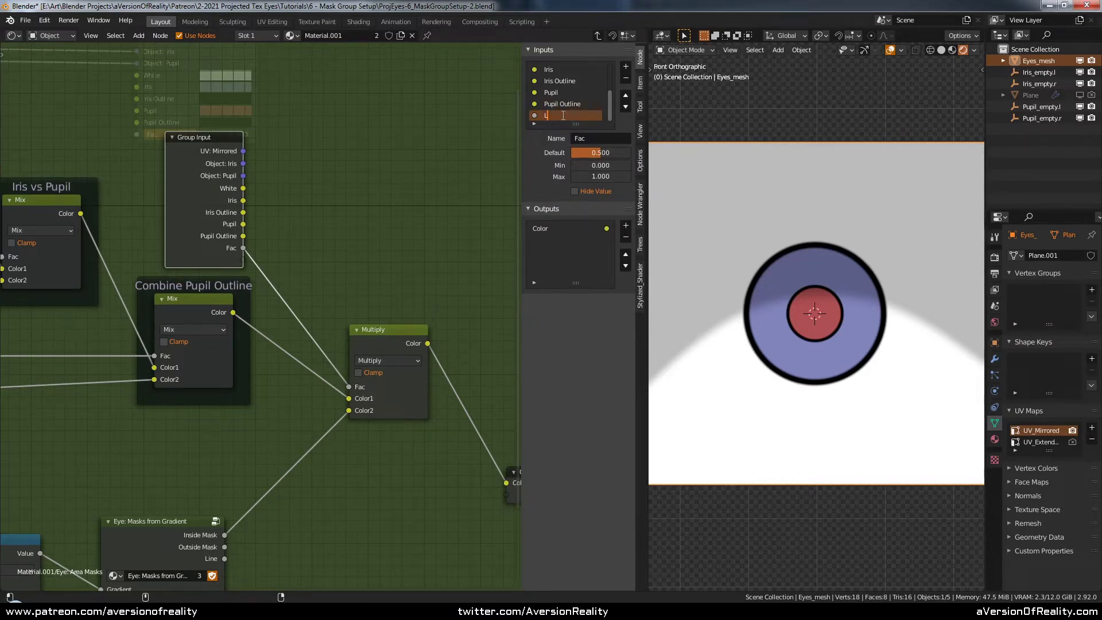
type("Lid Shadow Fac")
key("Return")
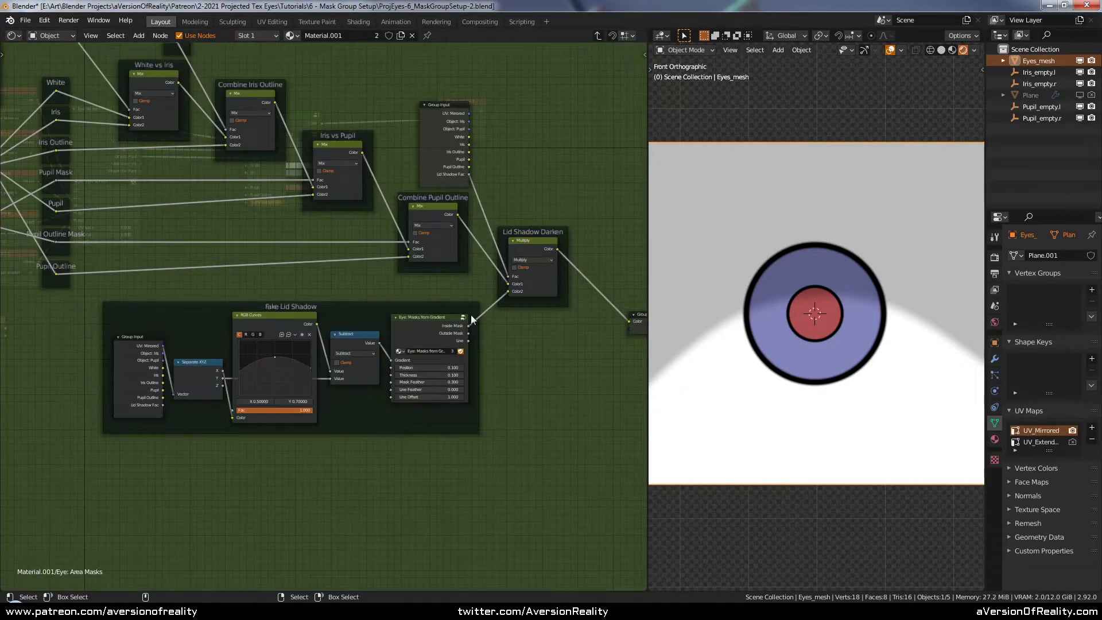
Select the Fake Lid Shadow frame with all its nodes and duplicate it into the empty space below the original
middle_click_drag(255, 378, 411, 355)
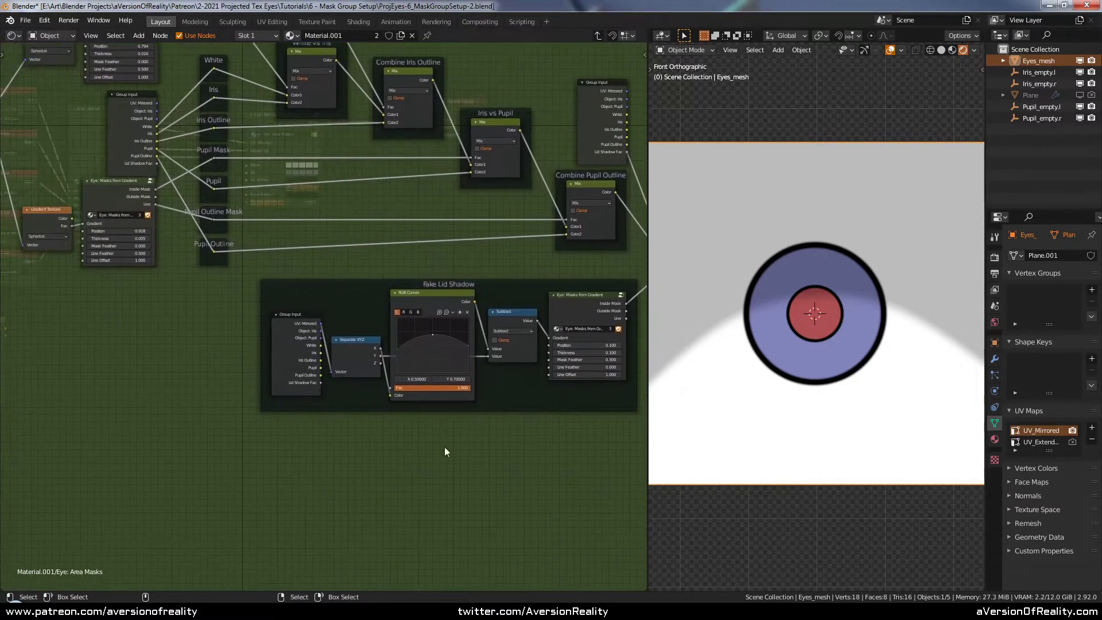
middle_click_drag(445, 451, 378, 401)
key("c")
scroll(267, 329, "down", 7)
left_click_drag(268, 331, 538, 298)
right_click(538, 298)
key("shift+d")
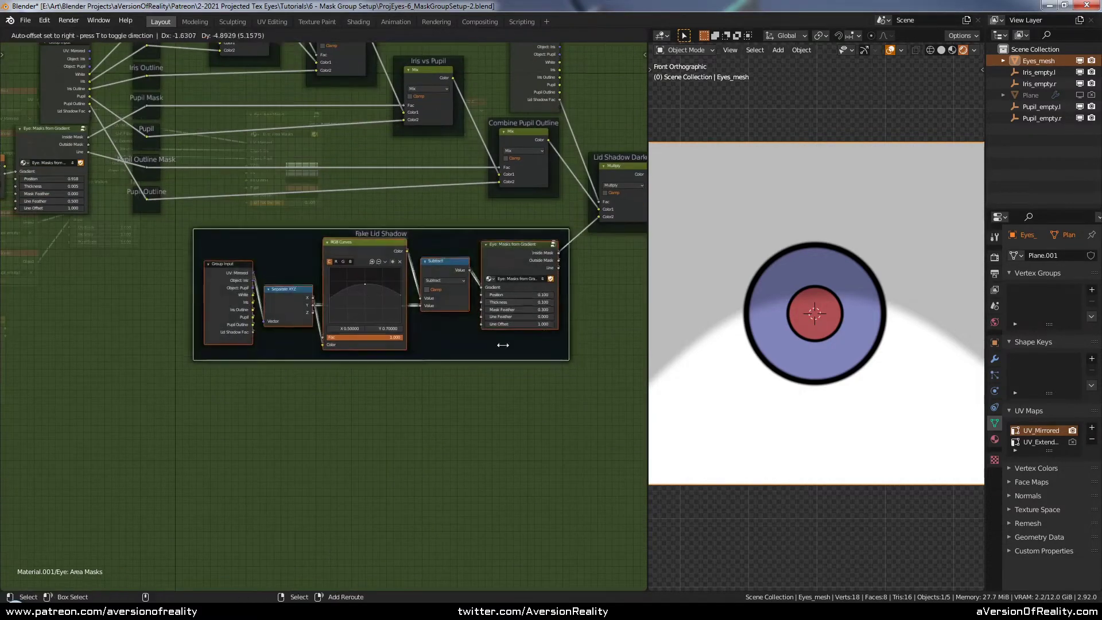
left_click(179, 502)
Move the duplicated Fake Lid Shadow frame up beside the original, in front of its Group Input node
middle_click_drag(207, 451, 474, 391)
key("g")
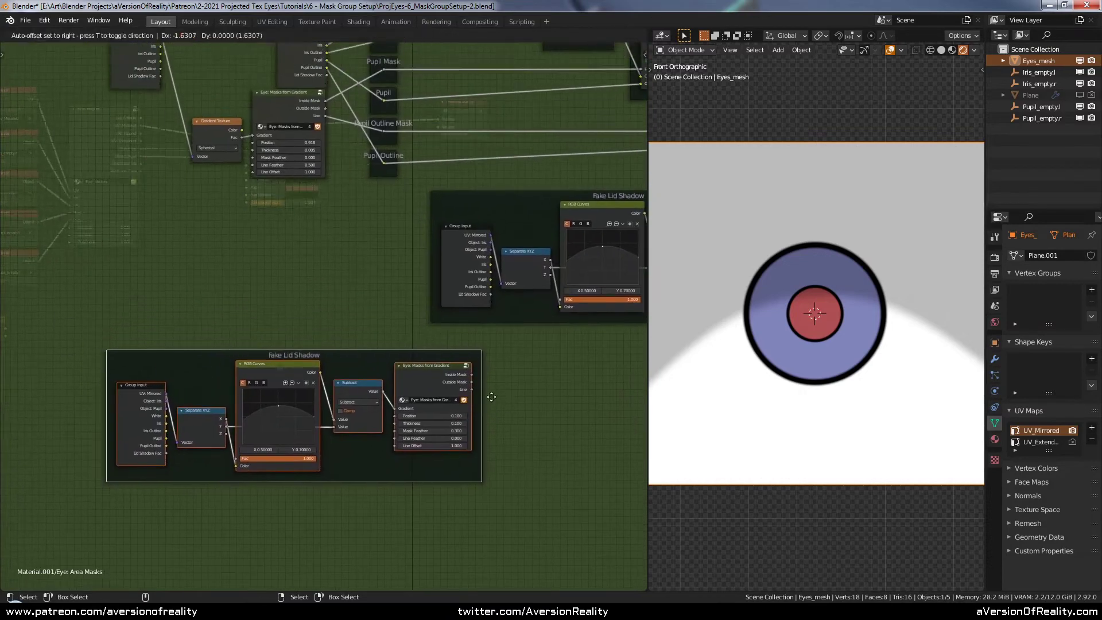
left_click(369, 267)
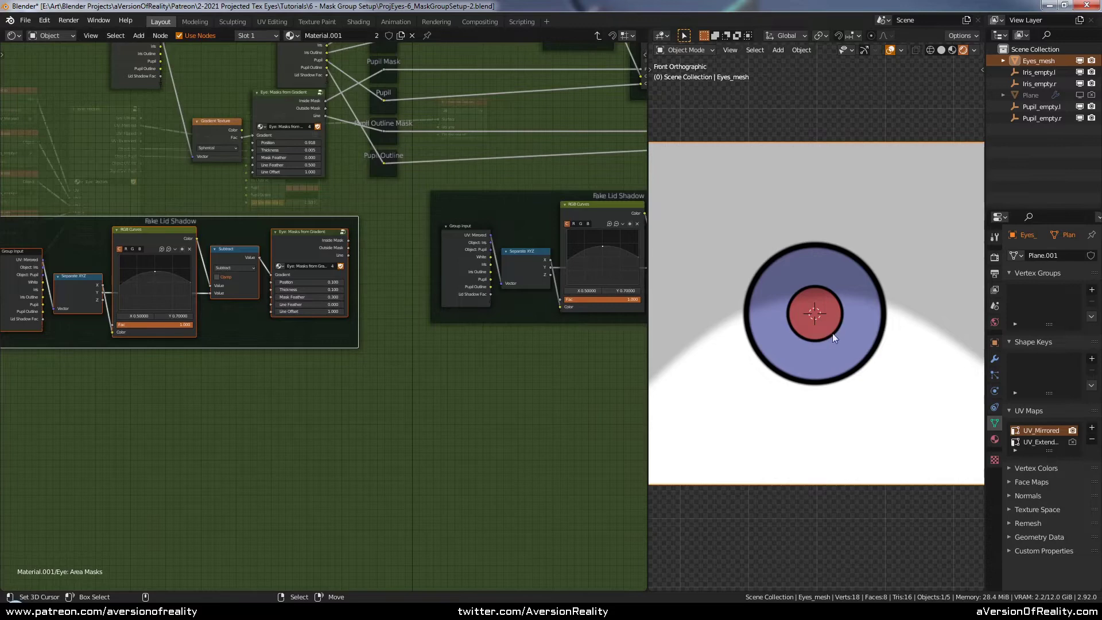
key("g")
left_click(395, 419)
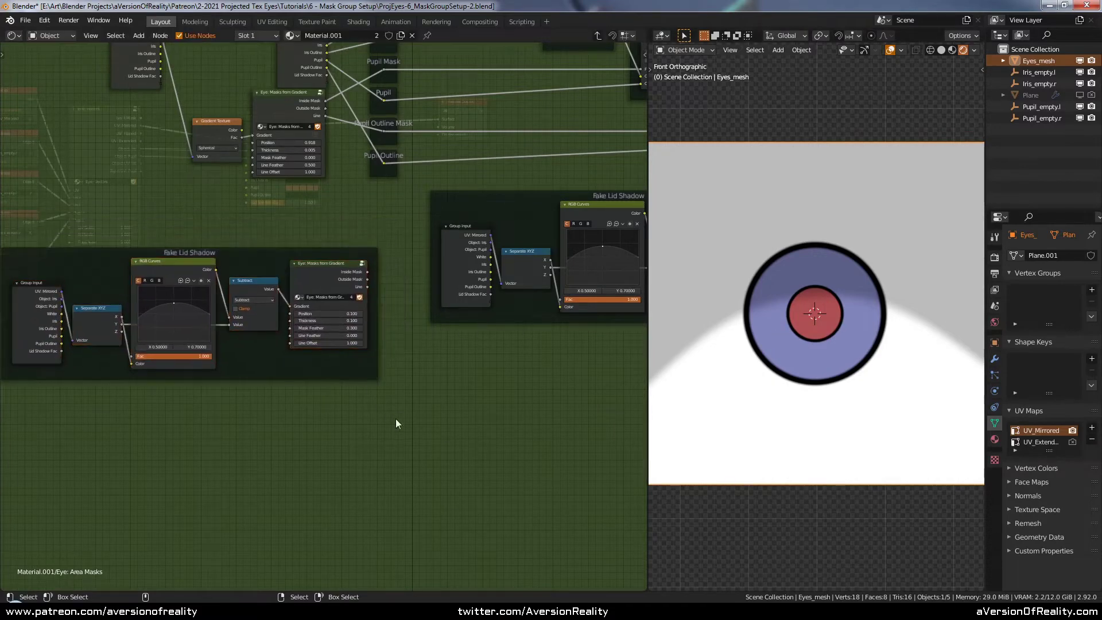
Move the Group Input node in the duplicated Fake Lid Shadow frame farther away from Separate XYZ
middle_click_drag(124, 378, 439, 407)
scroll(439, 407, "up", 4)
left_click_drag(322, 317, 284, 316)
left_click(352, 426)
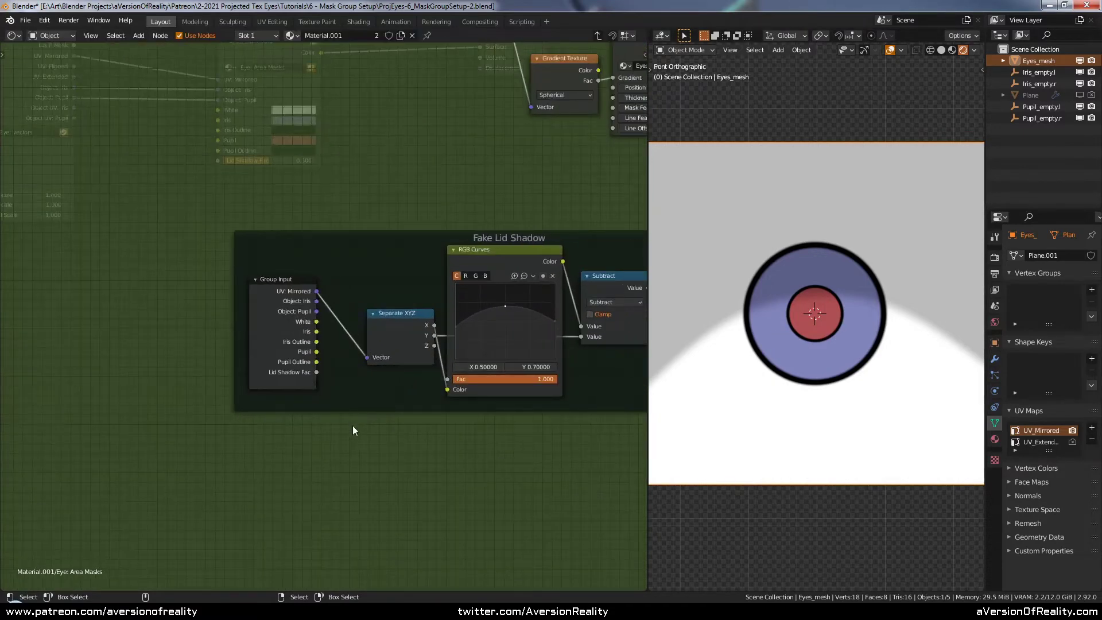
Add a vector group input named "Object UV: Iris" after Object: Iris in the Eye: Area Masks group and leave the group
scroll(352, 430, "up", 2)
key("n")
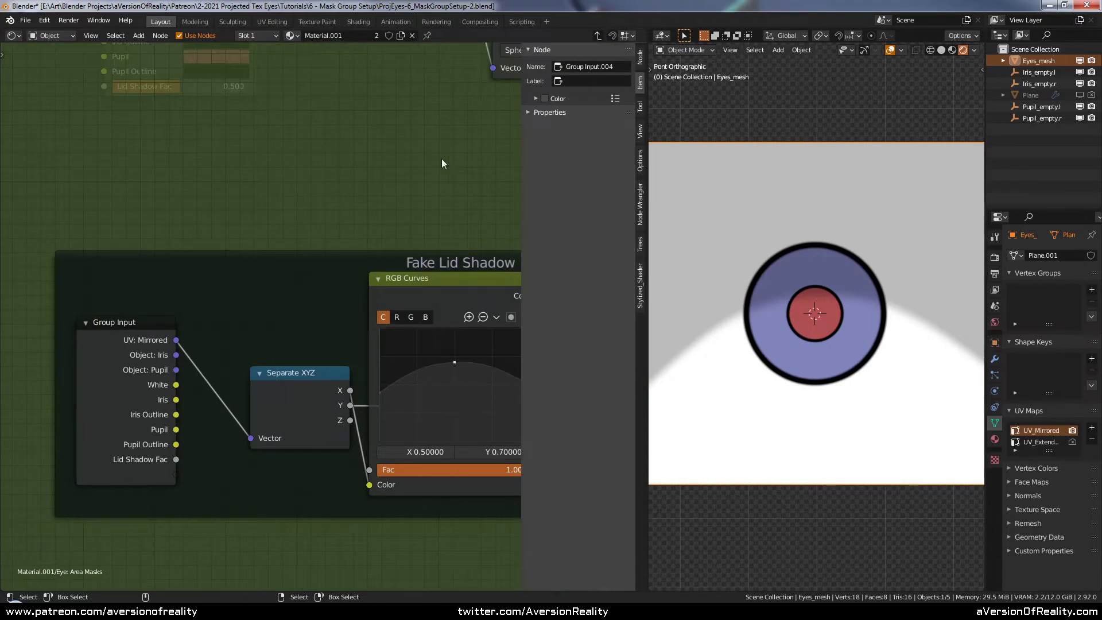
left_click(641, 57)
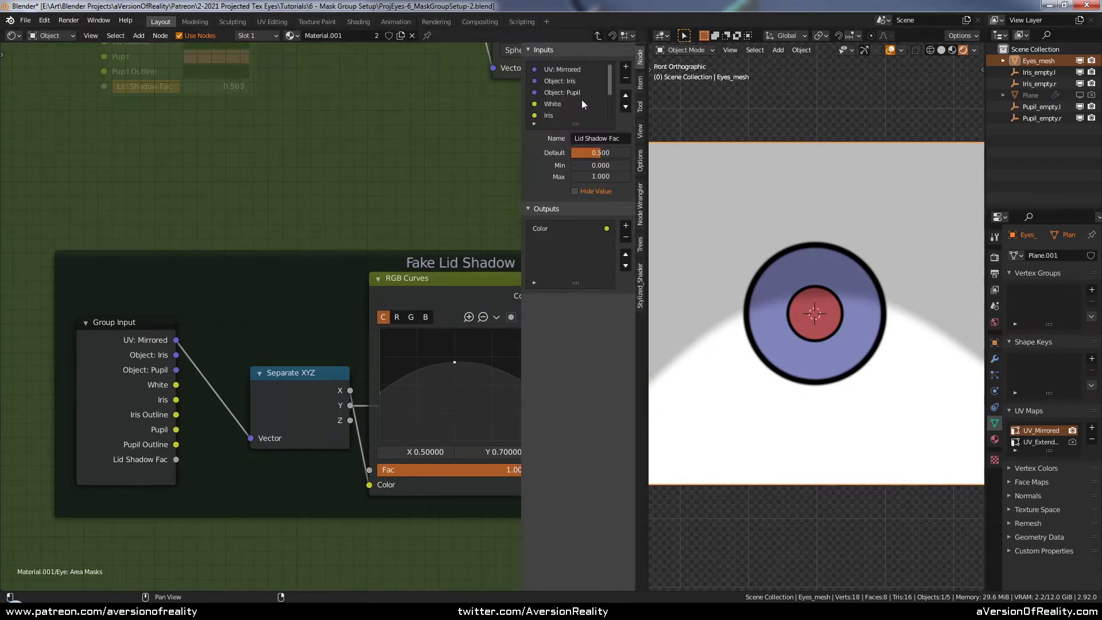
left_click(577, 84)
left_click(625, 68)
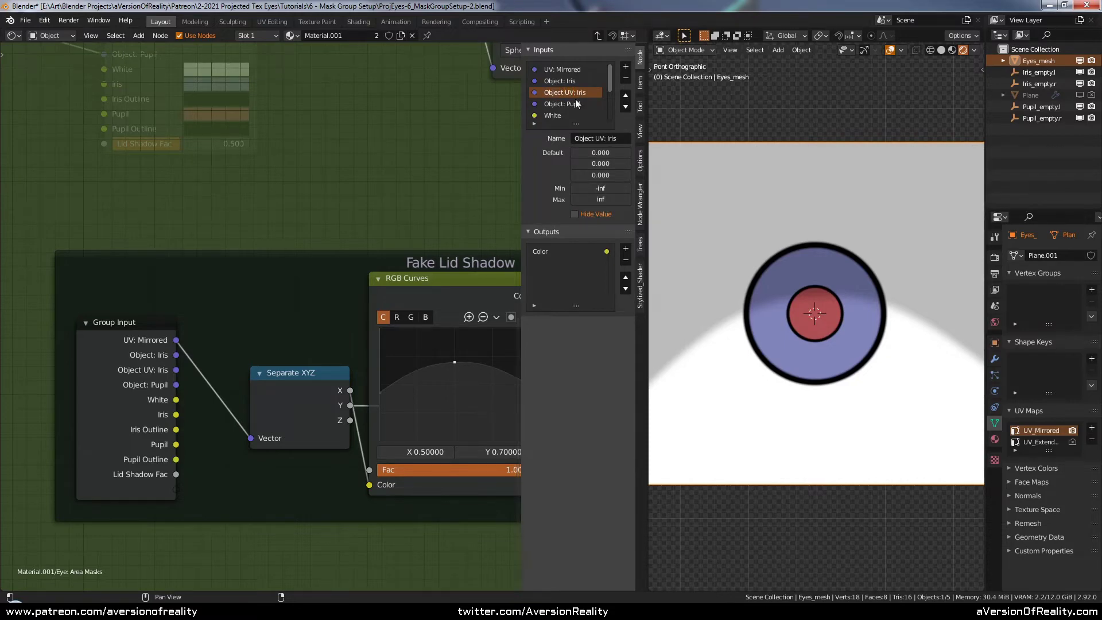
key("n")
key("Tab")
Enable Hide Value for the Object UV: Iris input of the Eye: Area Masks group
scroll(283, 136, "down", 3)
scroll(405, 316, "up", 3)
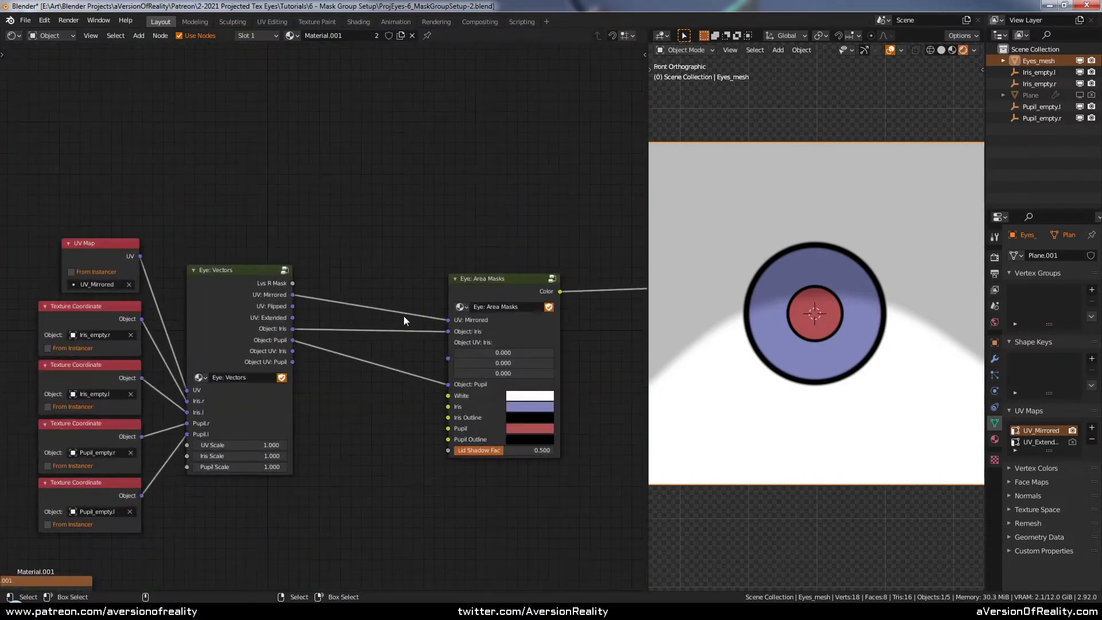
left_click(522, 280)
middle_click_drag(497, 297, 394, 275)
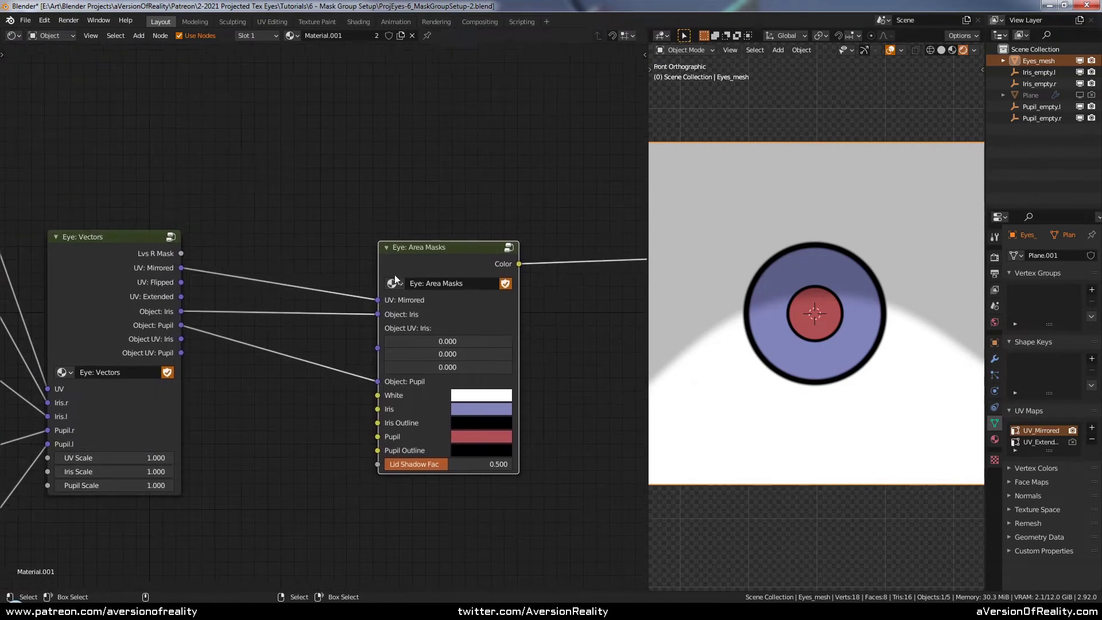
scroll(349, 289, "up", 1)
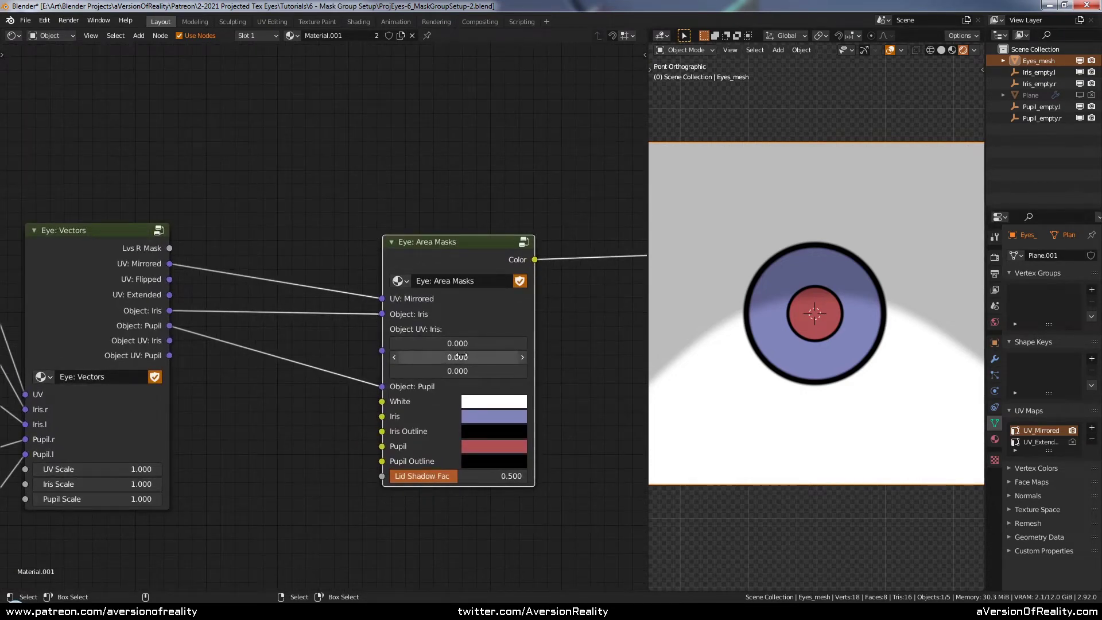
key("Tab")
key("n")
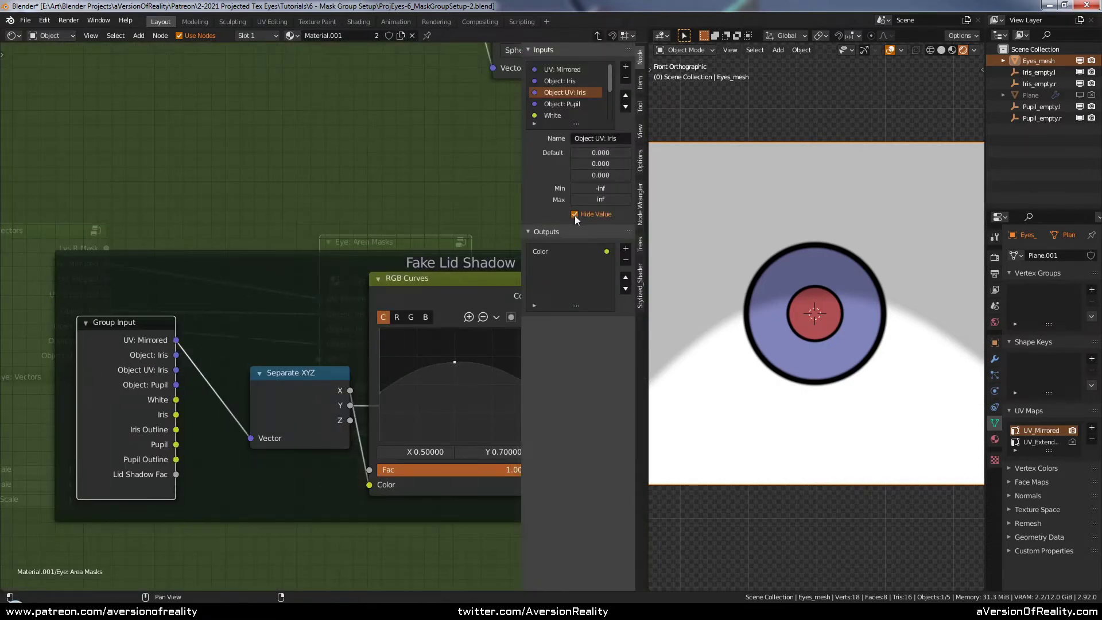
key("n")
key("Tab")
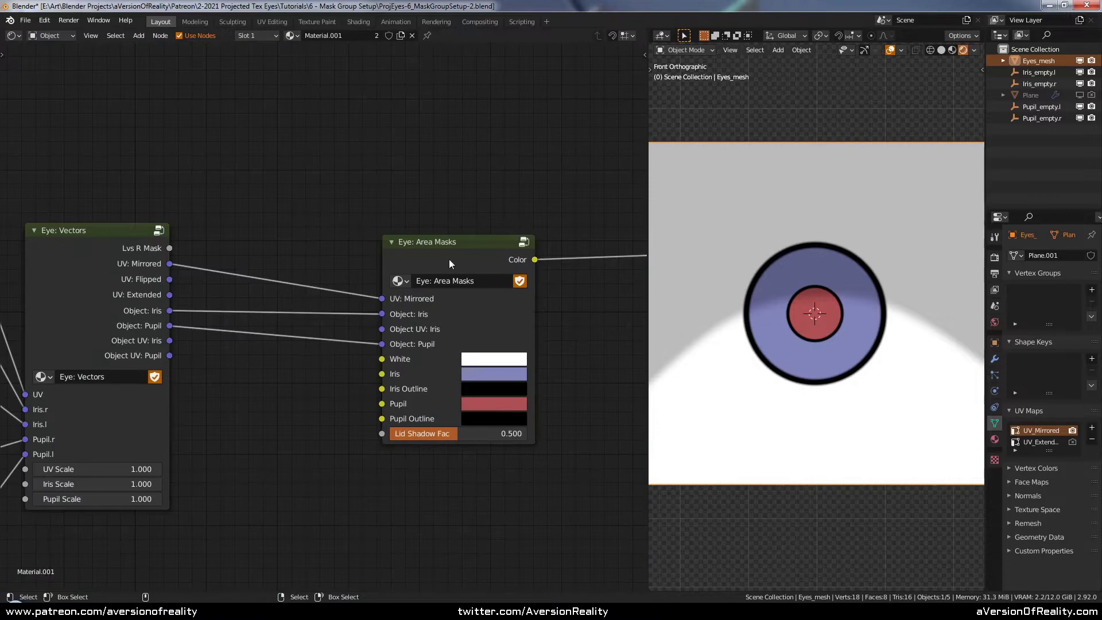
Align the Eye: Area Masks node with Eye: Vectors and connect the Object UV: Iris output to its matching input
left_click_drag(449, 260, 447, 248)
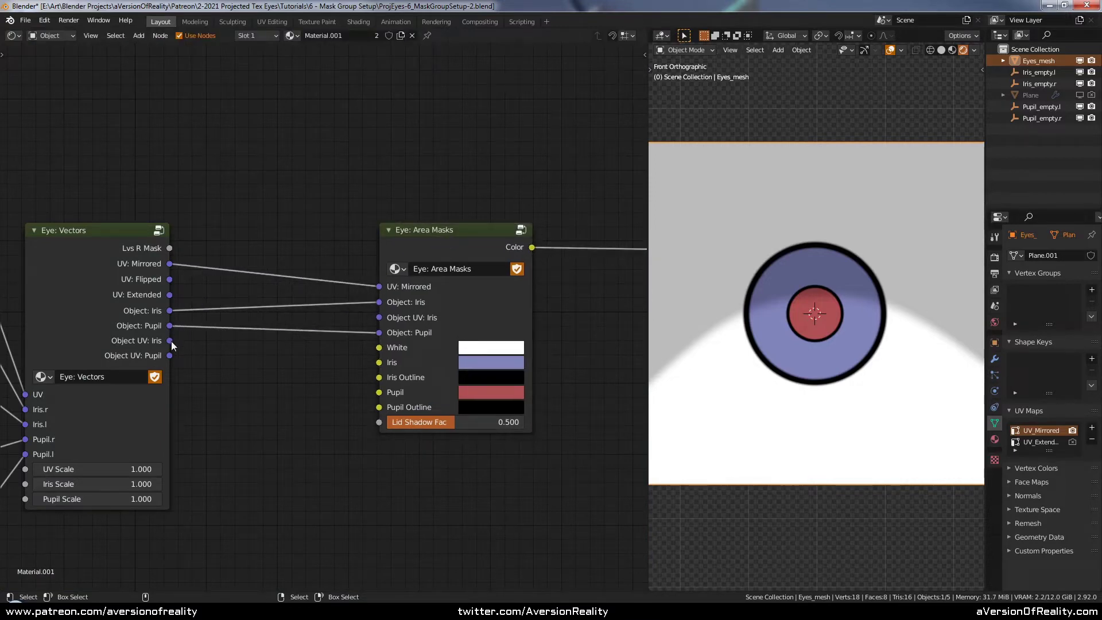
left_click_drag(169, 341, 379, 318)
Reorder the Eye: Area Masks group inputs so that Object UV: Iris sits below Object: Pupil
left_click(442, 253)
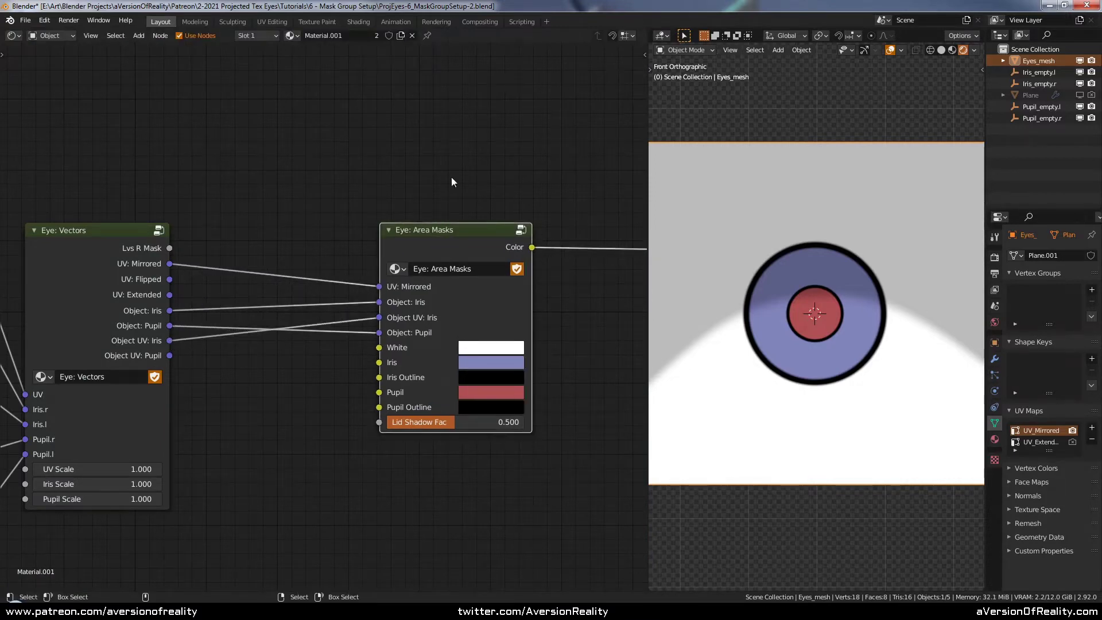
key("n")
key("Tab")
left_click(625, 108)
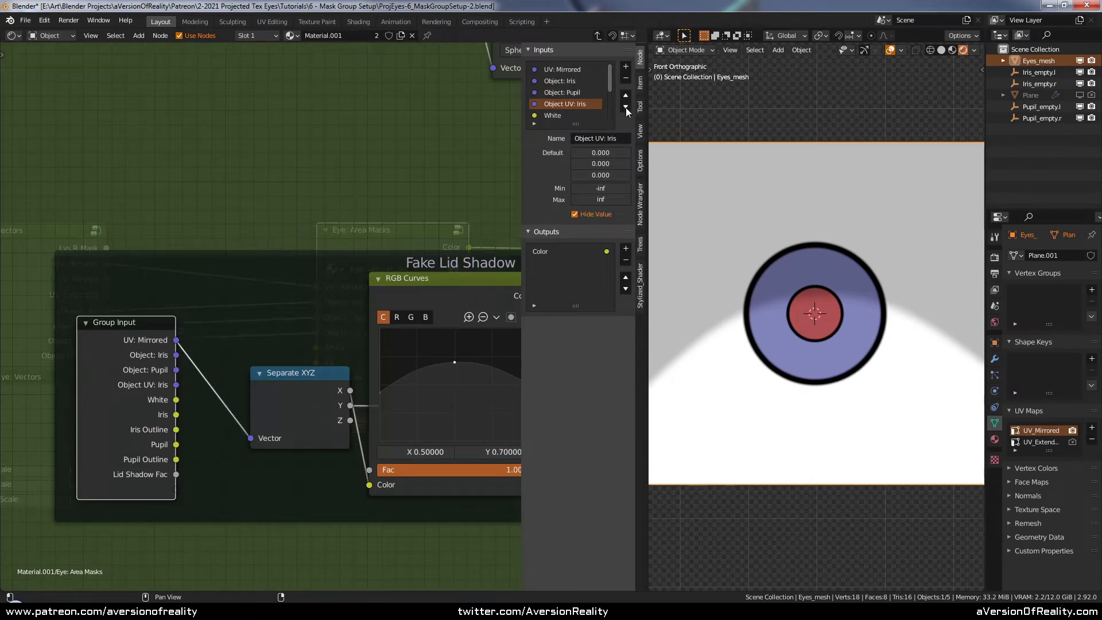
left_click(425, 162)
key("n")
Return to the duplicated Fake Lid Shadow nodes and save the Blender file
scroll(425, 162, "down", 4)
middle_click_drag(504, 193, 379, 190)
scroll(524, 217, "down", 3)
middle_click_drag(524, 217, 466, 215)
scroll(344, 195, "up", 1)
scroll(327, 175, "down", 4)
scroll(465, 217, "up", 1)
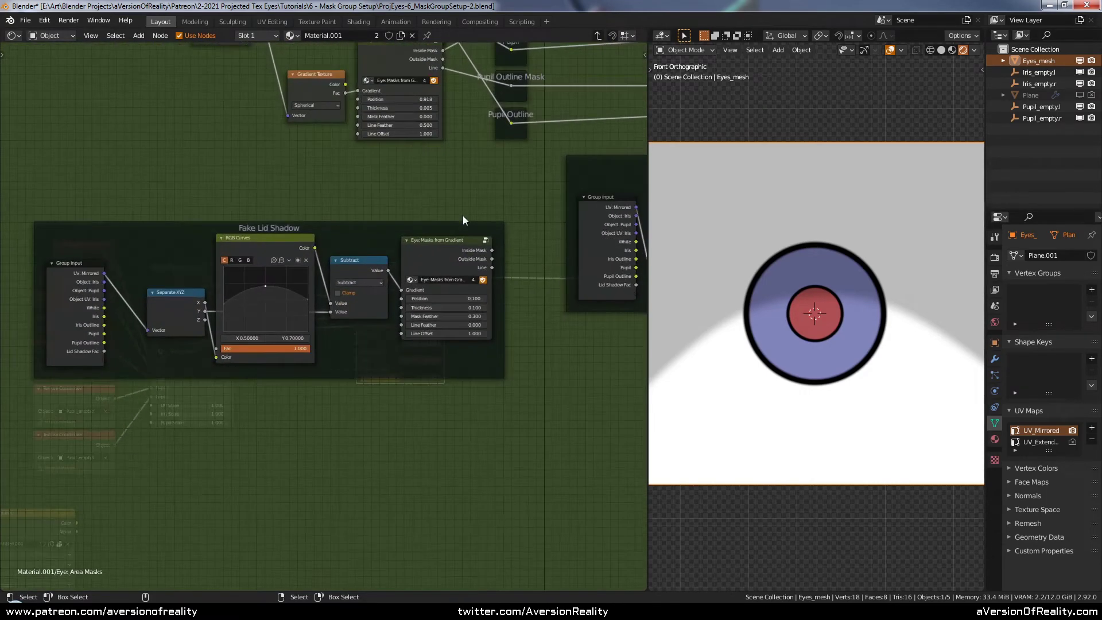
key("ctrl+s")
scroll(462, 215, "up", 1)
left_click(392, 208)
left_click(467, 182)
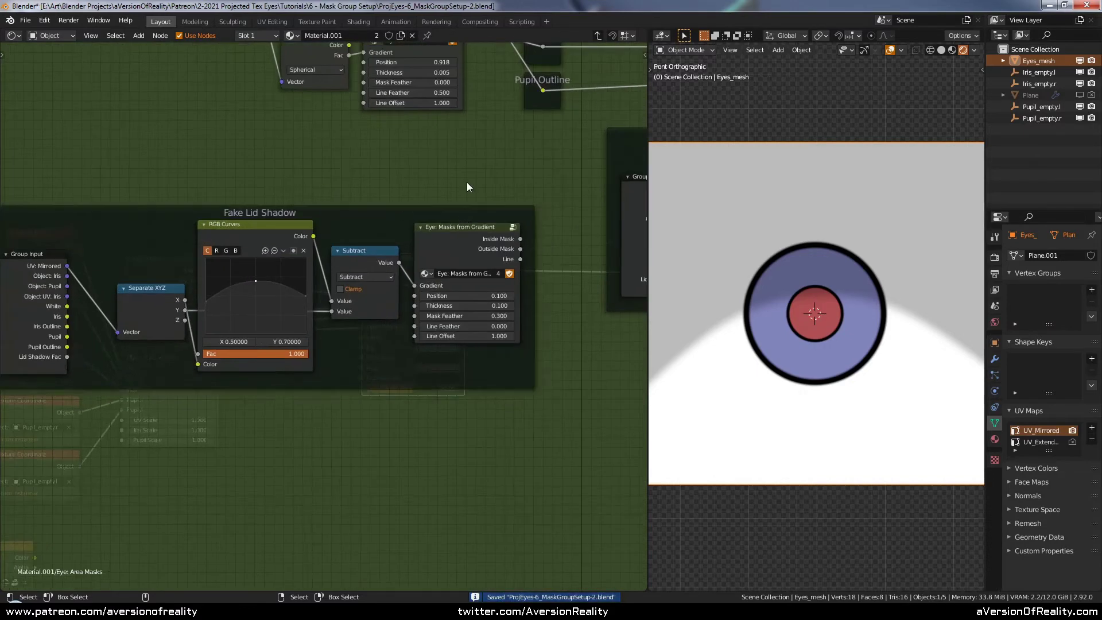
Shift the Group Input inside the duplicated Fake Lid Shadow frame and connect the duplicated Inside Mask output to the Group Output
left_click_drag(40, 285, 58, 276)
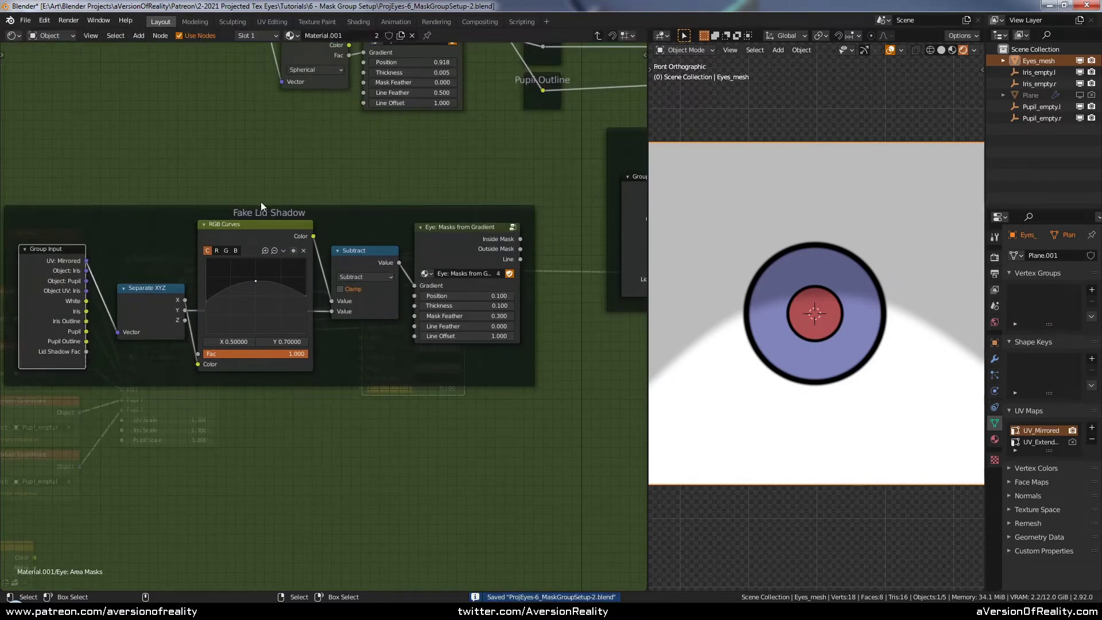
left_click(262, 201)
middle_click_drag(206, 236, 309, 240)
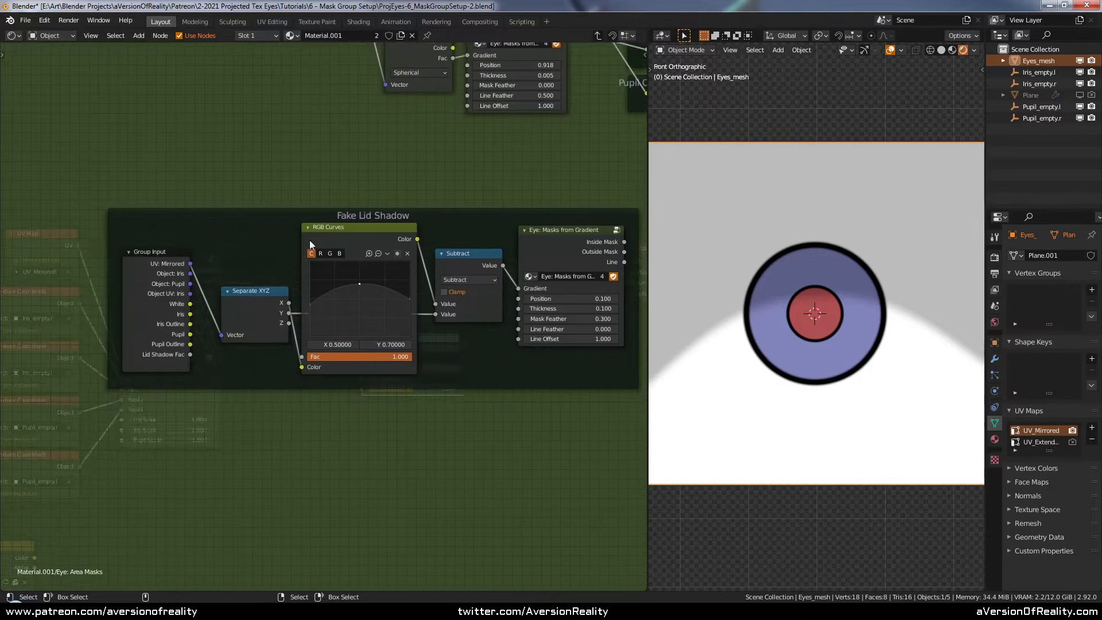
scroll(554, 198, "down", 8)
middle_click_drag(572, 217, 232, 254)
scroll(168, 296, "up", 2)
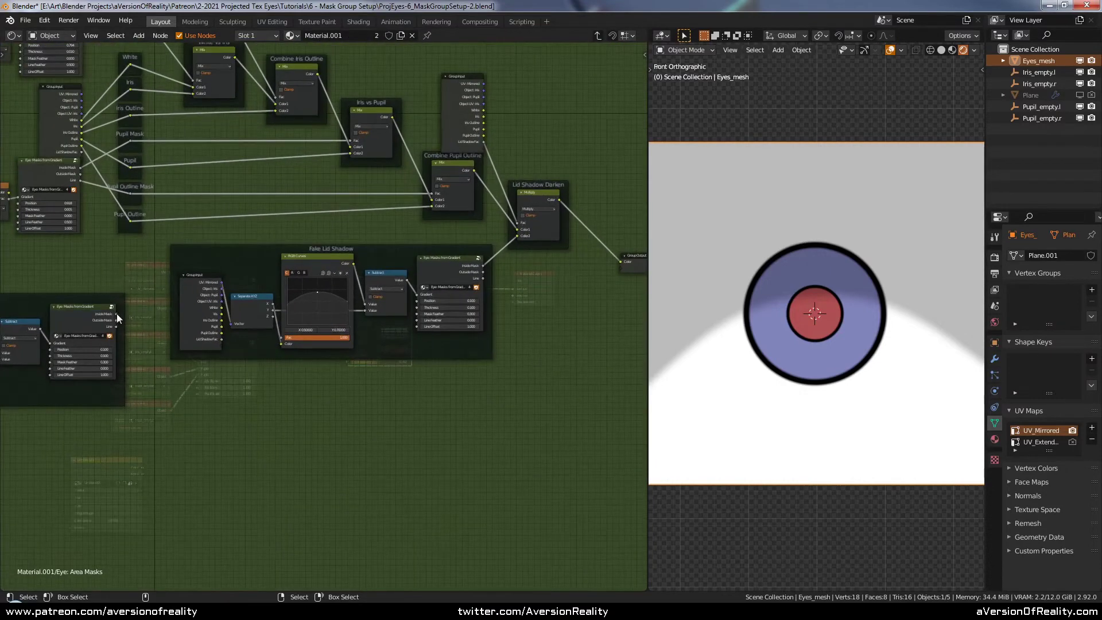
left_click_drag(116, 314, 621, 260)
Reshape the duplicated RGB Curves into a valley by raising both end points and lowering the middle point
scroll(328, 264, "up", 5)
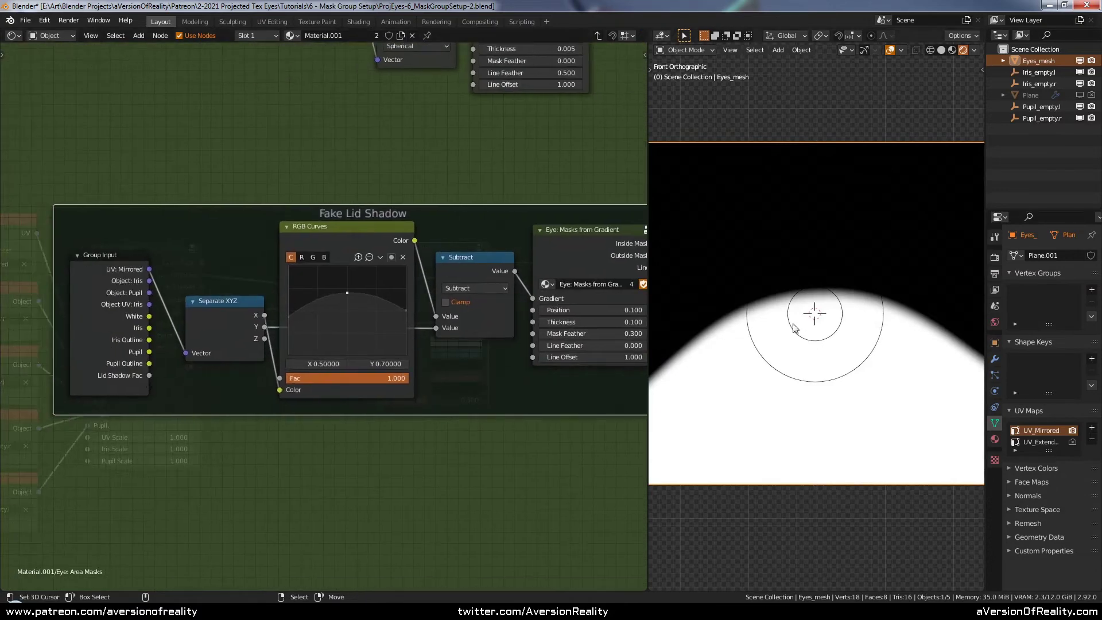
scroll(344, 283, "up", 3)
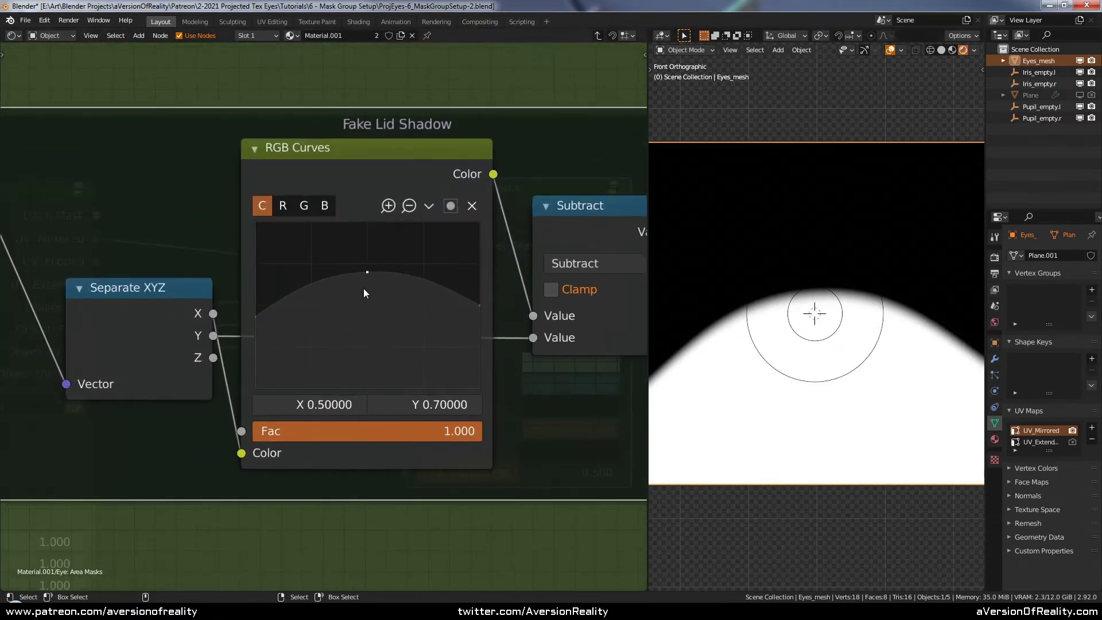
left_click_drag(263, 318, 253, 264)
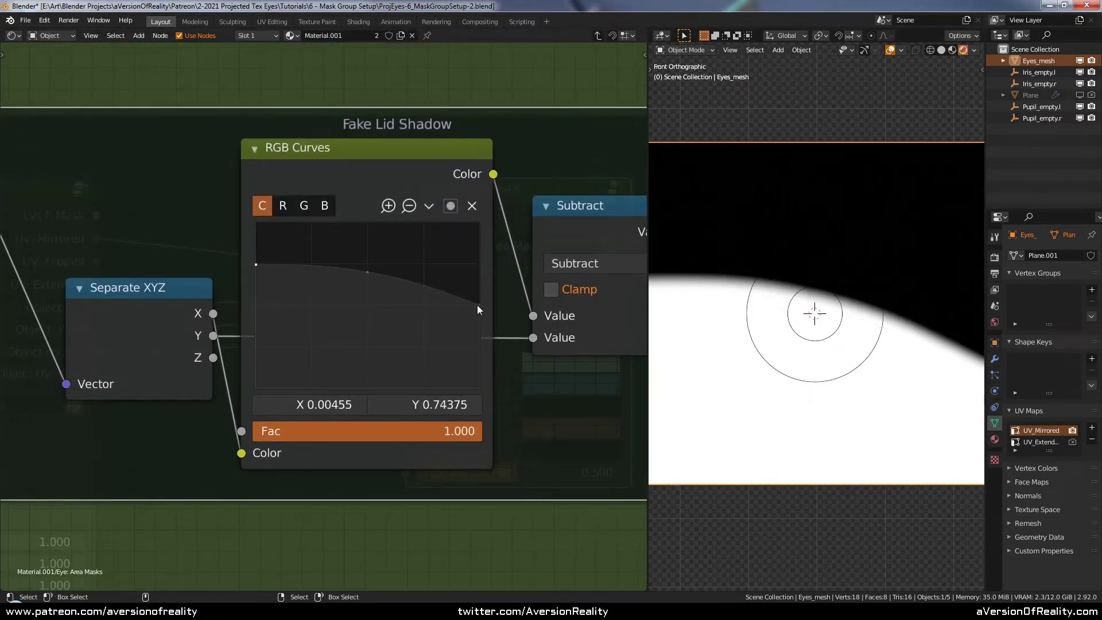
left_click_drag(477, 305, 445, 264)
left_click_drag(371, 272, 370, 295)
Place the curve's left end point at X 0, Y 0.75625 and set the right end point's Y to 0.75625
left_click(256, 262)
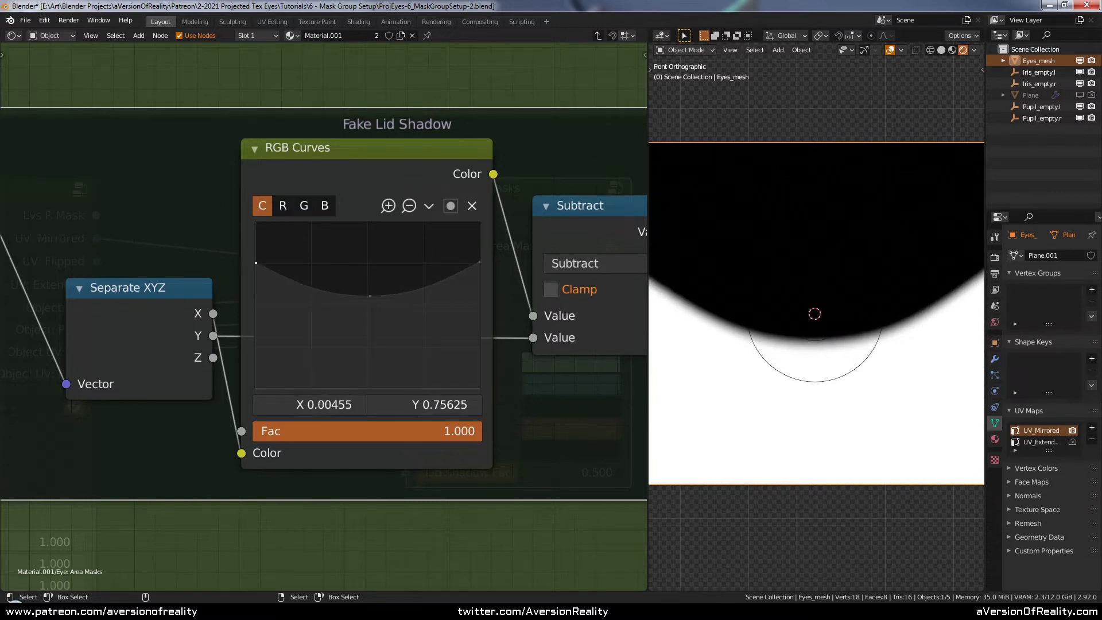
left_click_drag(256, 263, 253, 263)
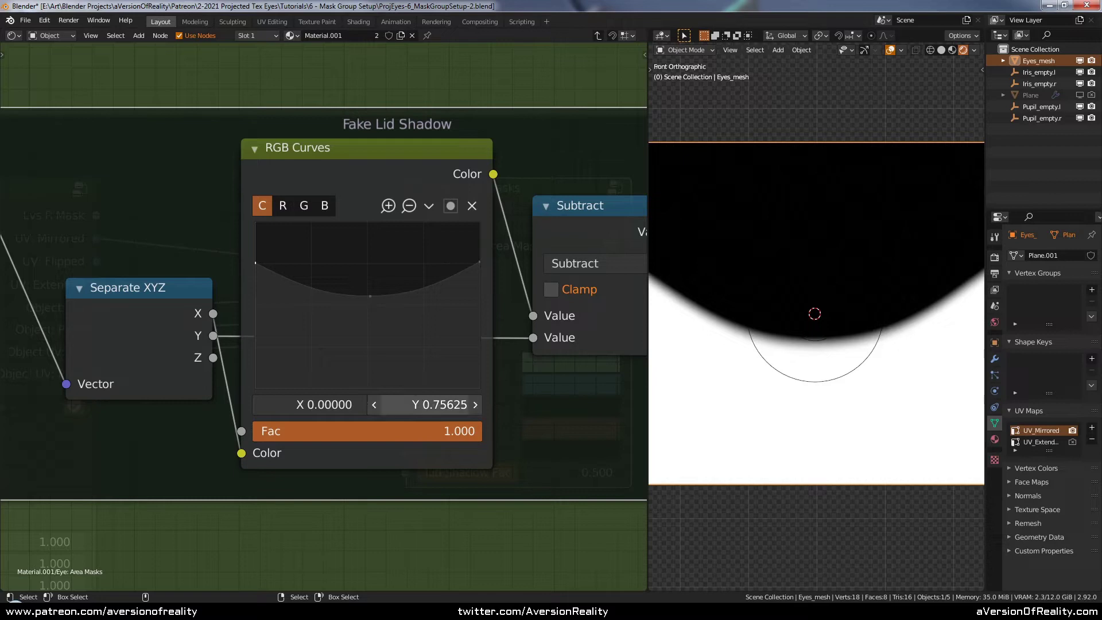
right_click(480, 262)
left_click(480, 261)
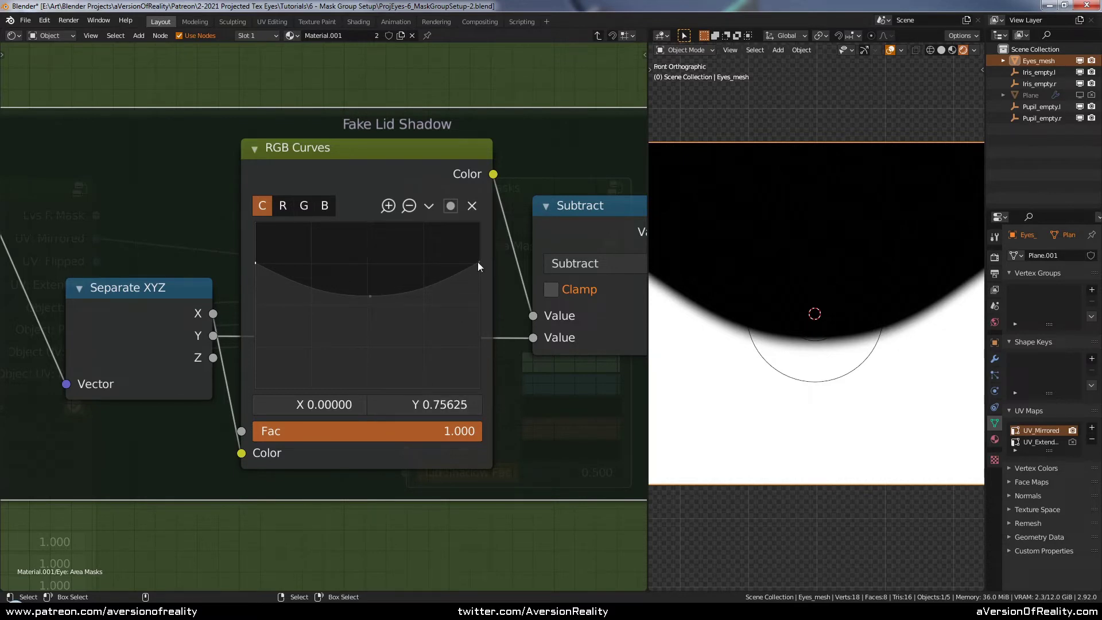
left_click(479, 262)
left_click(444, 402)
type("0.75625")
key("Return")
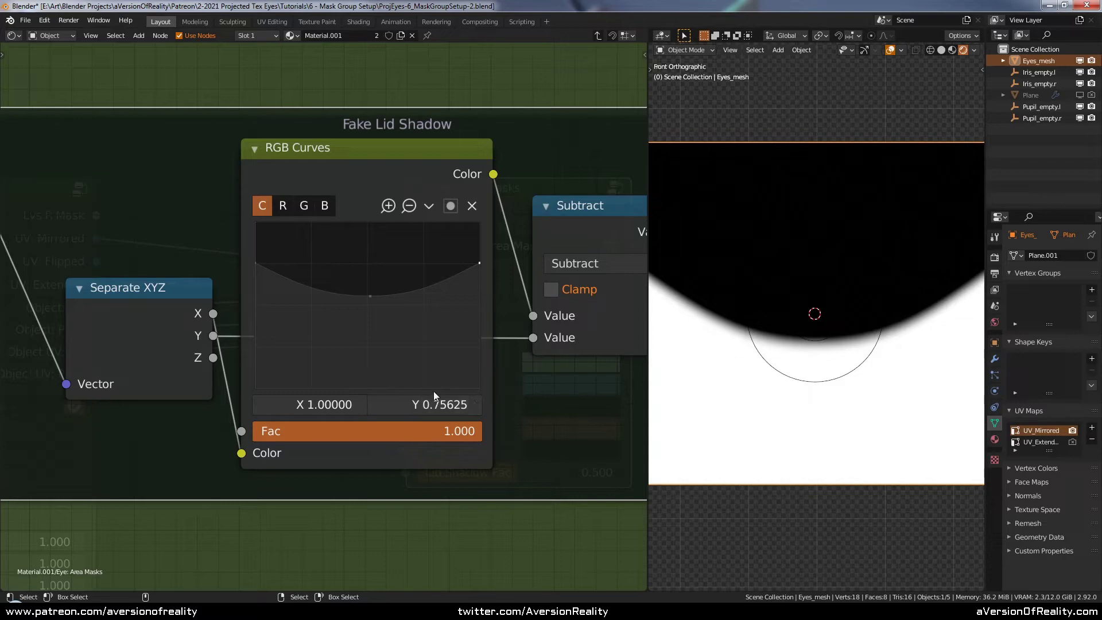
Lower the curve's middle point to Y 0.5 and set the duplicated Eye: Masks from Gradient node's Mask Feather to 1.0
left_click_drag(370, 312, 364, 312)
middle_click_drag(489, 316, 358, 318)
scroll(342, 318, "down", 5)
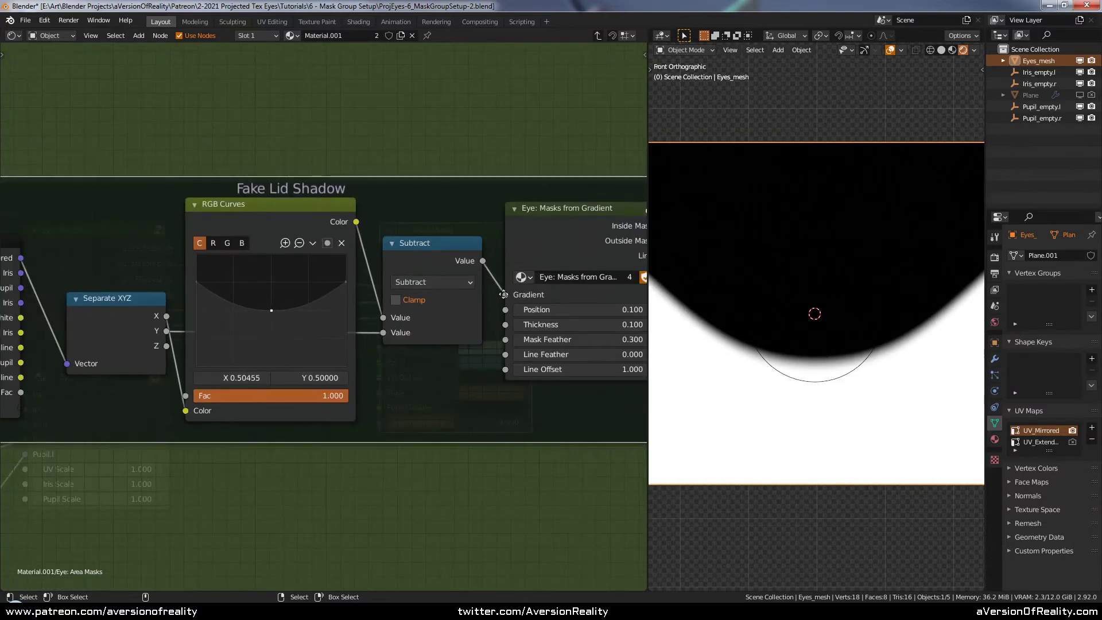
middle_click_drag(503, 295, 311, 297)
middle_click_drag(500, 319, 415, 319)
scroll(399, 320, "up", 5)
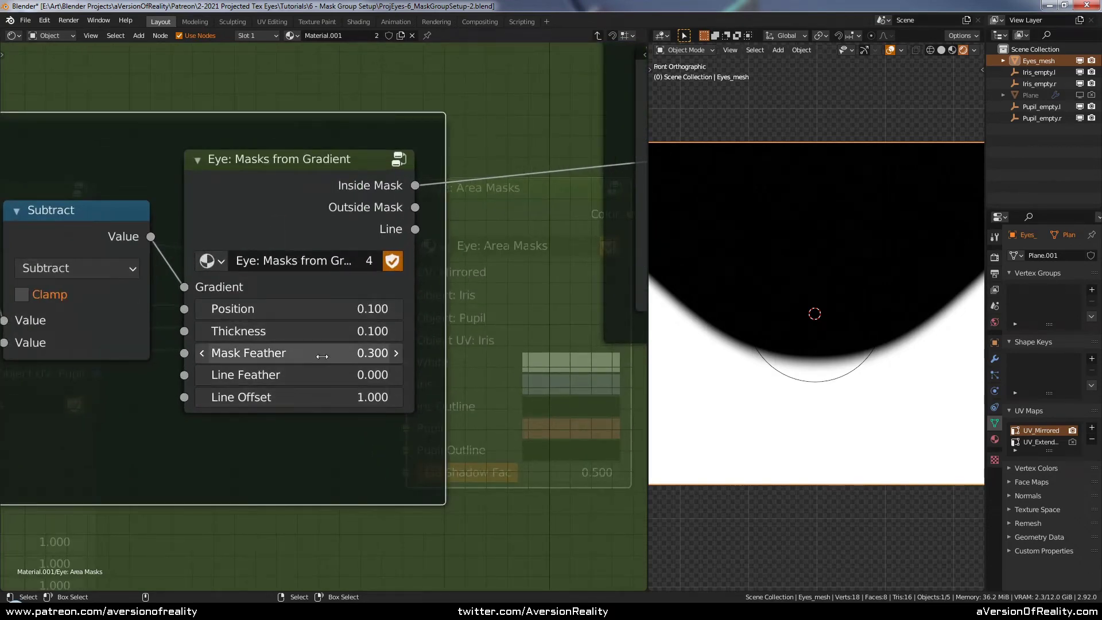
left_click_drag(322, 356, 362, 357)
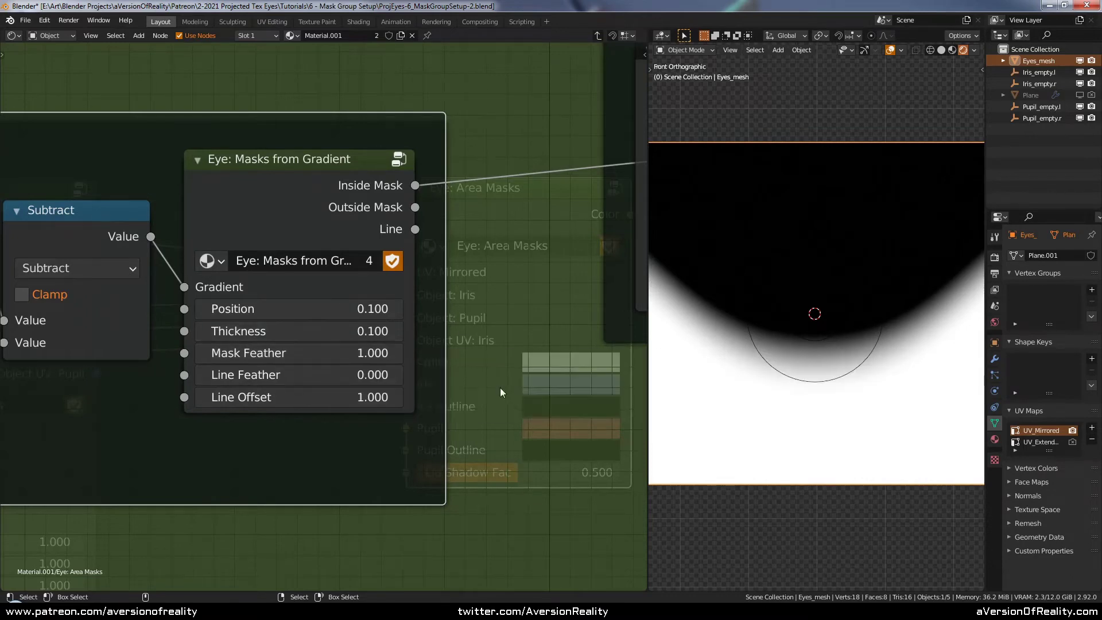
Reposition the duplicated frame's Group Input and move the original Fake Lid Shadow frame lower to free space beneath the mix nodes
middle_click_drag(501, 388, 483, 391)
scroll(483, 384, "down", 4)
scroll(404, 364, "up", 4, "ctrl")
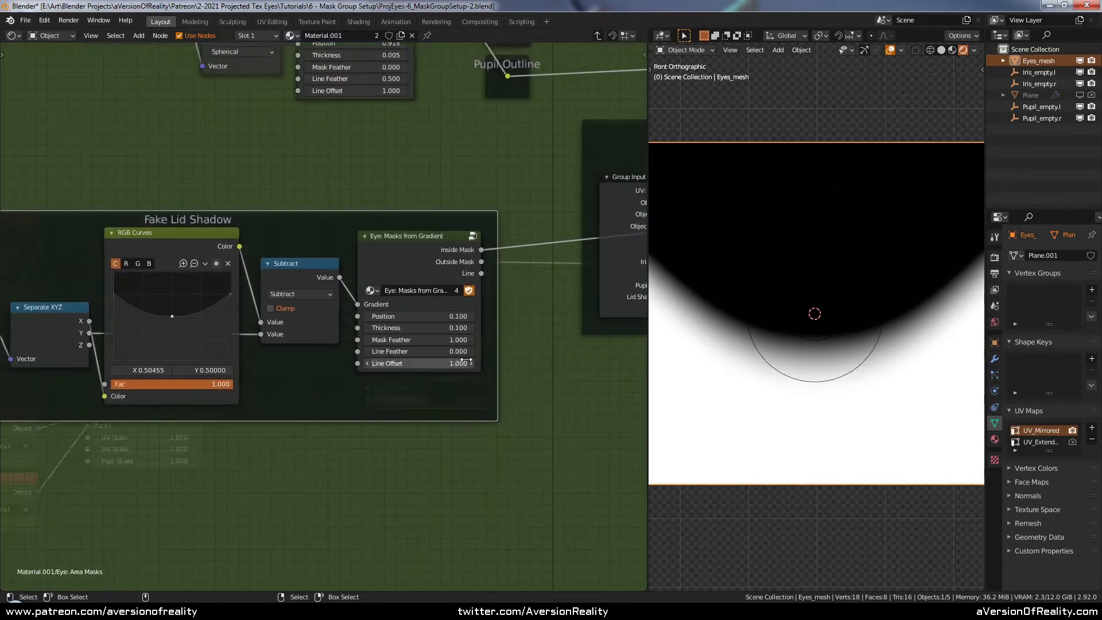
scroll(407, 346, "down", 2)
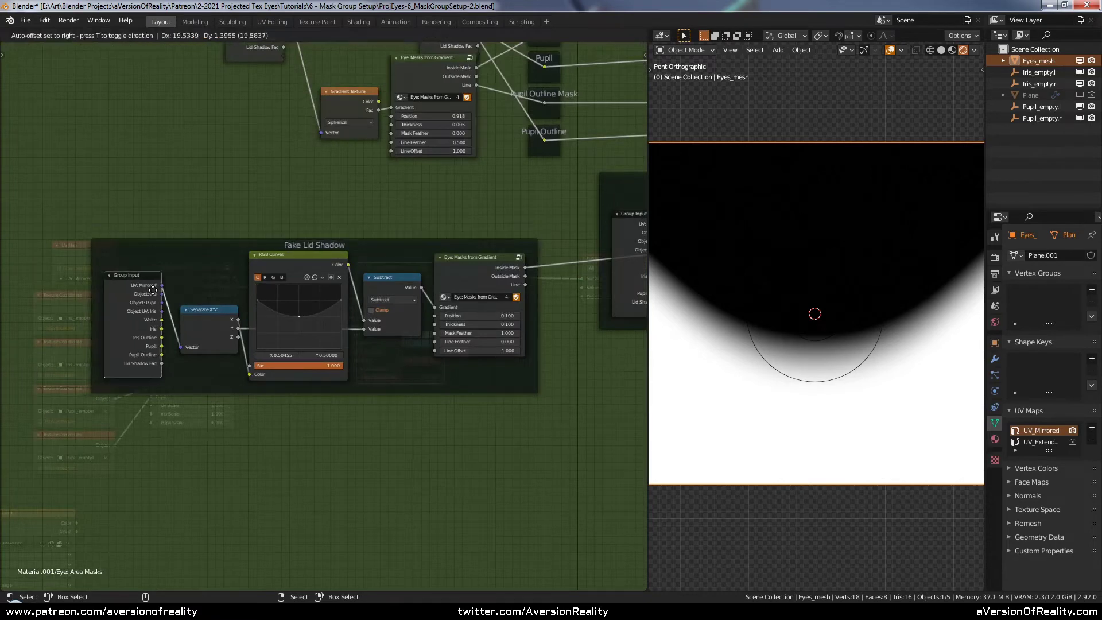
scroll(485, 426, "down", 6)
middle_click_drag(603, 352, 218, 337)
scroll(325, 343, "up", 3)
left_click_drag(407, 355, 406, 451)
middle_click_drag(329, 286, 352, 316)
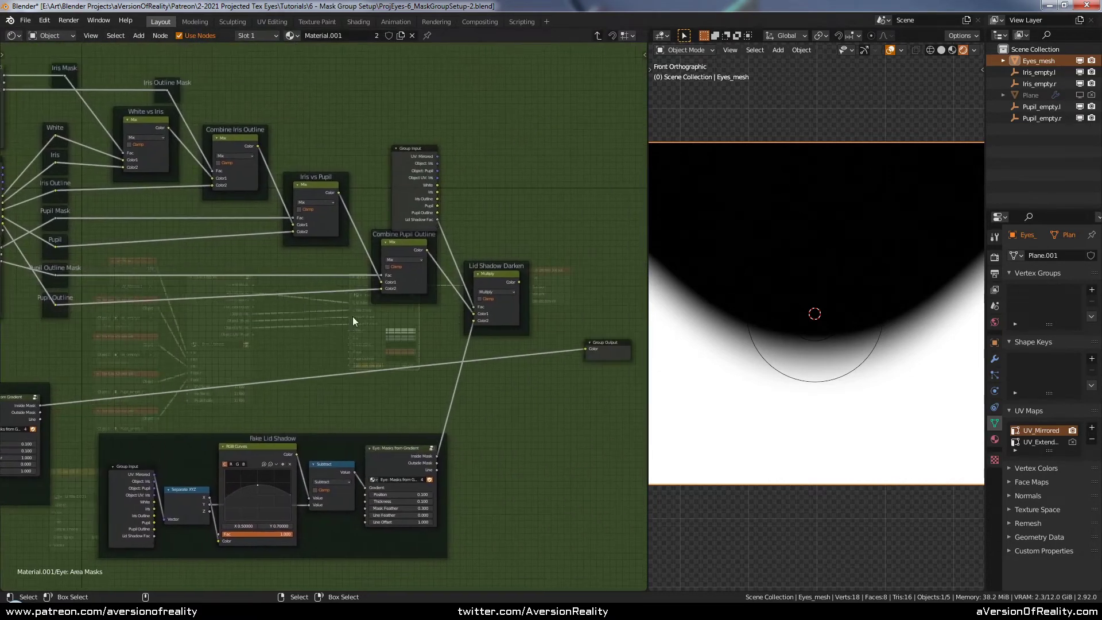
Select the mix node chain from White vs Iris through Lid Shadow Darken and shift it horizontally away from the color reroutes
key("c")
key("Escape")
middle_click_drag(305, 197, 273, 191)
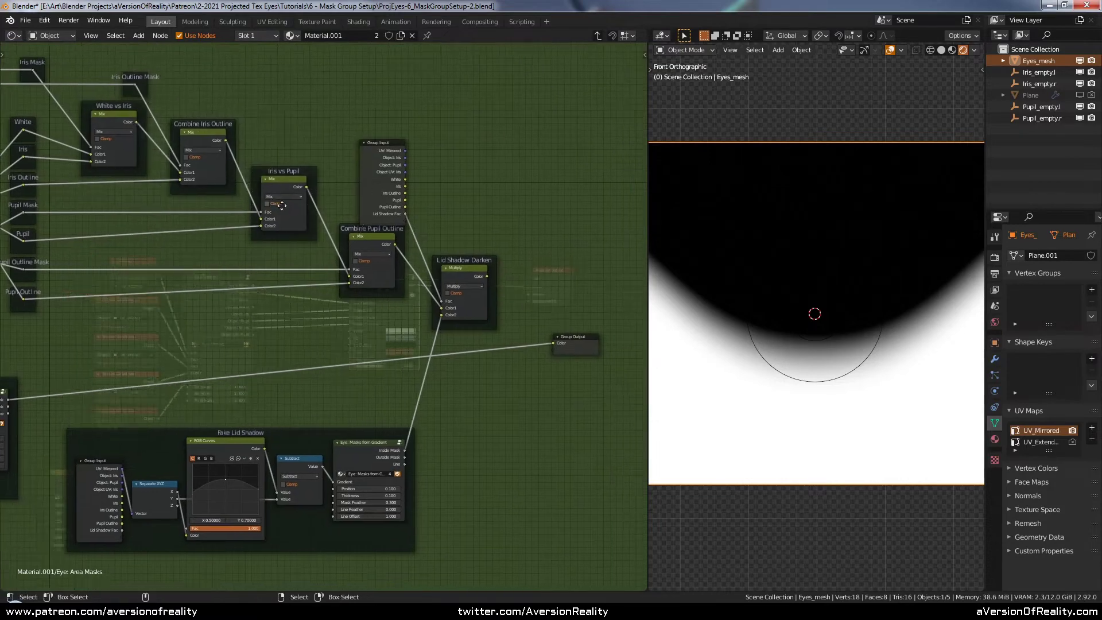
middle_click_drag(106, 177, 212, 199)
middle_click_drag(332, 234, 267, 205)
key("c")
mouse_move(205, 133)
left_mouse_down()
mouse_move(336, 212)
mouse_move(543, 307)
left_mouse_up()
right_click(543, 307)
key("g")
key("x")
left_click(393, 198)
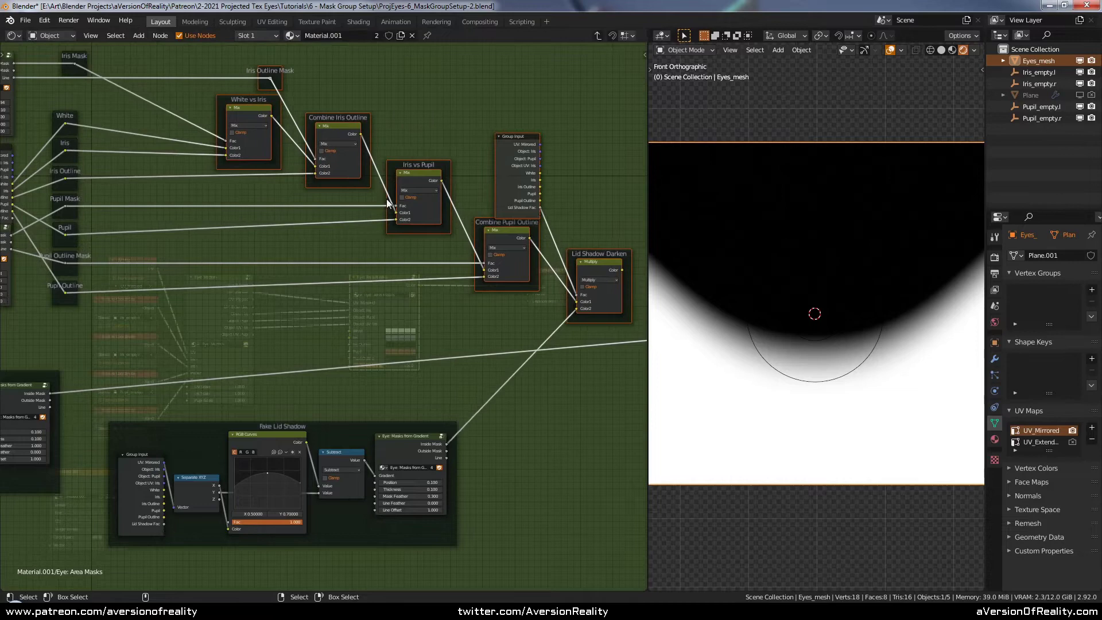
Connect the White vs Iris Color output to the Group Output to preview that mix
middle_click_drag(387, 199, 294, 197)
left_click_drag(177, 115, 594, 334)
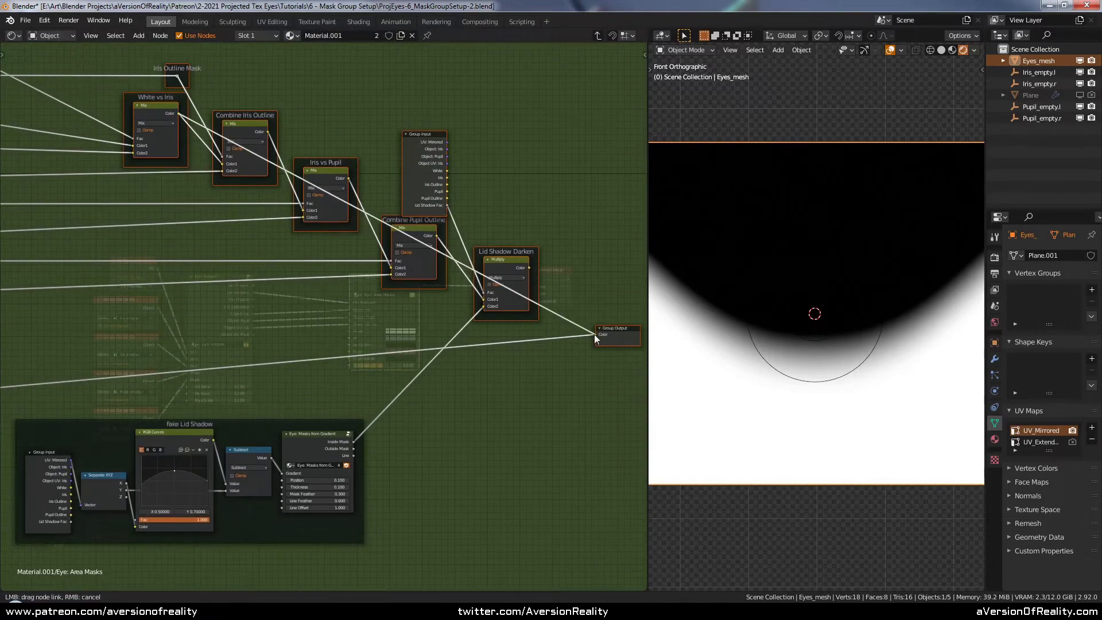
middle_click_drag(278, 282, 494, 318)
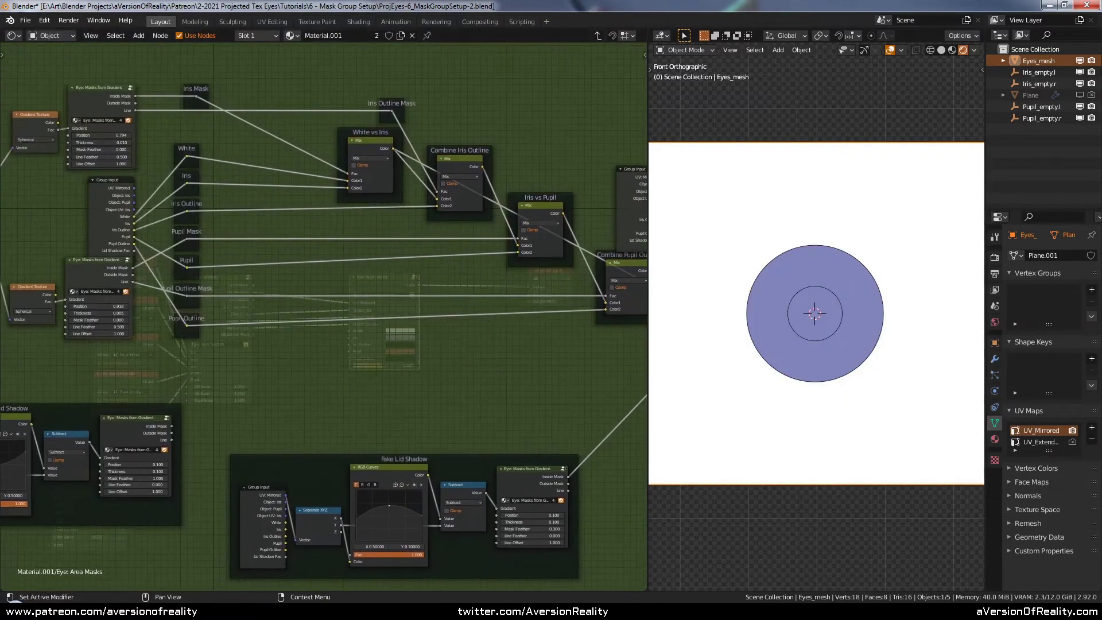
middle_click_drag(331, 260, 429, 262)
scroll(432, 269, "up", 1)
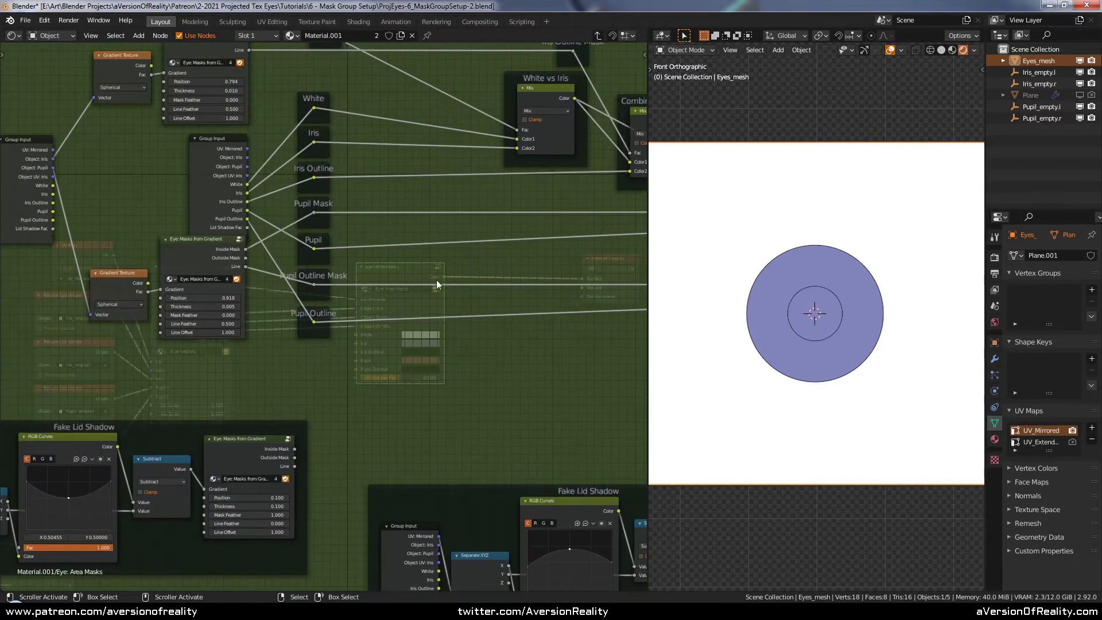
Insert a MixRGB node set to Screen with Fac 1.0 between Iris and White vs Iris, feeding Color2 from the duplicated Inside Mask
key("shift+a")
mouse_move(494, 310)
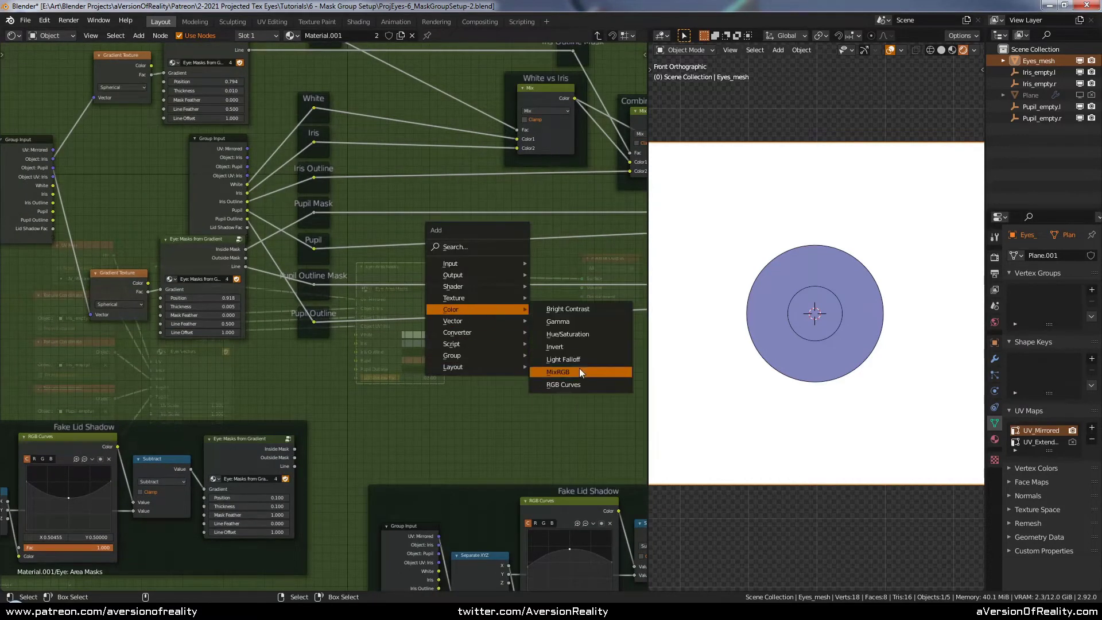
left_click(580, 368)
left_click(460, 370)
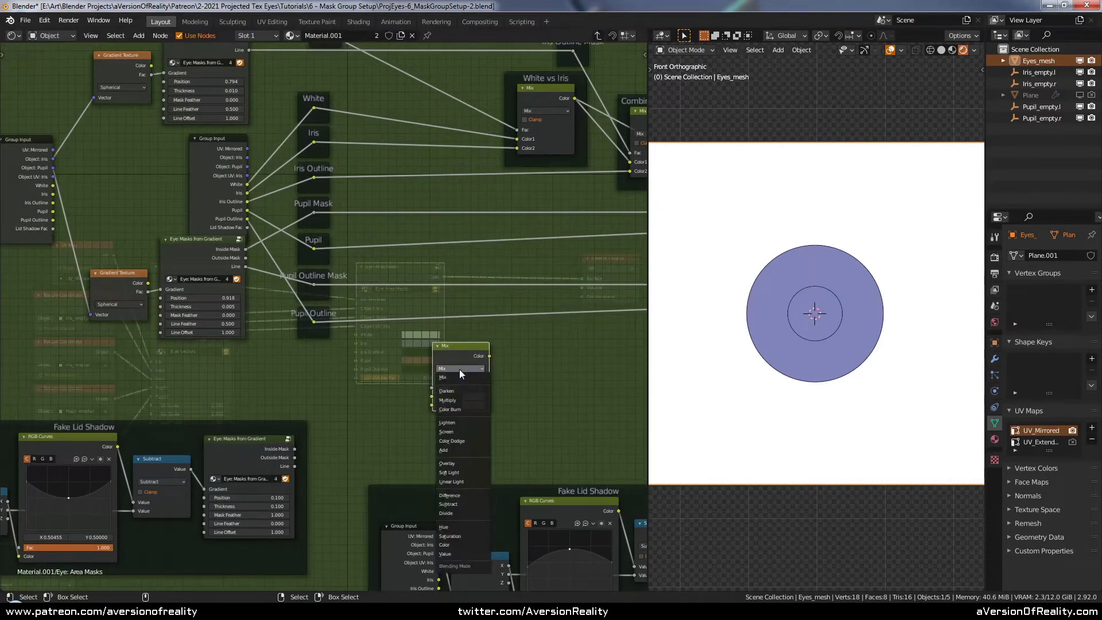
left_click(469, 431)
left_click_drag(460, 351, 411, 106)
mouse_move(301, 449)
left_mouse_down()
mouse_move(415, 342)
mouse_move(400, 199)
mouse_move(431, 228)
mouse_move(402, 227)
mouse_move(433, 227)
left_mouse_up()
scroll(488, 253, "up", 2)
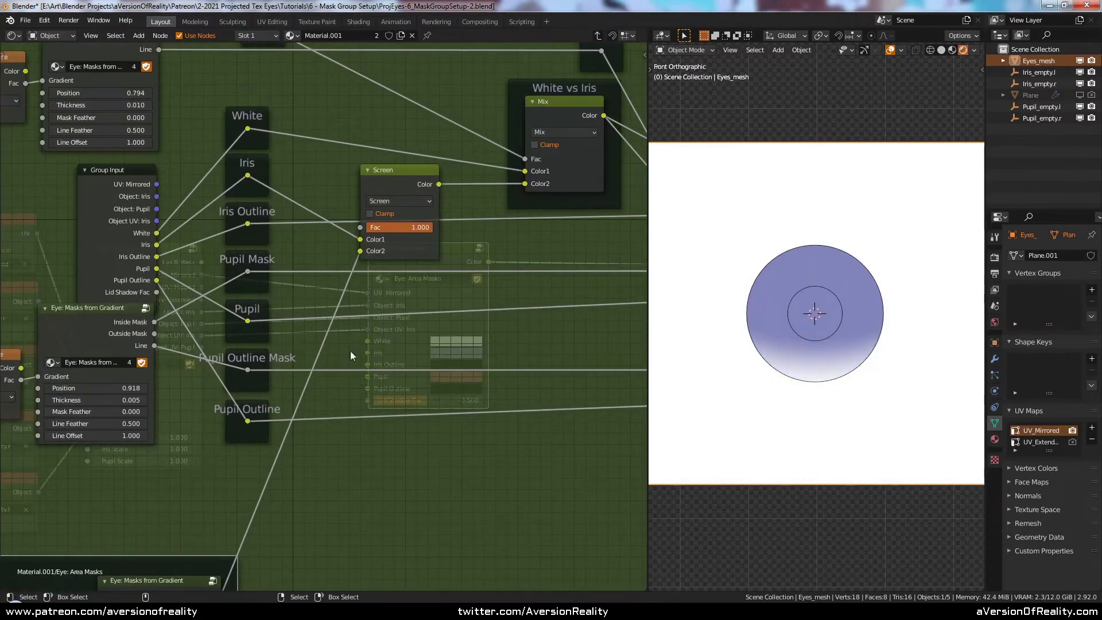
Raise the duplicated curve's middle point slightly and its end points to about Y 0.794 at X 0 and Y 0.788 at X 1
middle_click_drag(128, 495, 396, 339)
scroll(395, 339, "up", 4)
middle_click_drag(372, 396, 388, 293)
scroll(387, 293, "up", 3)
middle_click_drag(167, 435, 374, 325)
middle_click_drag(475, 300, 445, 274)
middle_click_drag(241, 345, 379, 326)
scroll(379, 327, "up", 2)
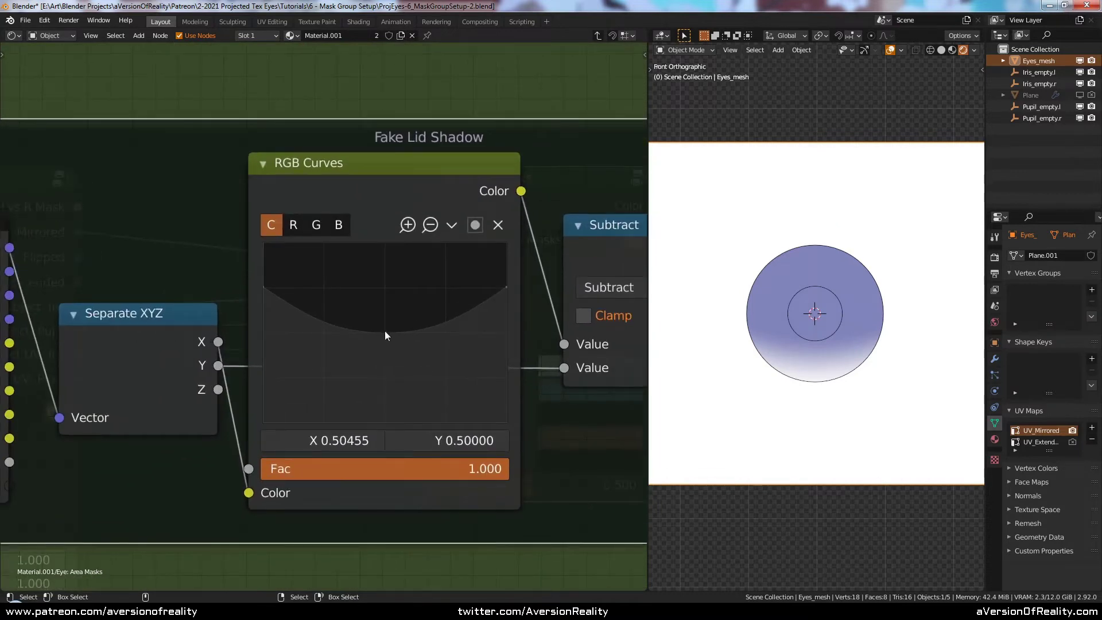
left_click_drag(385, 331, 386, 323)
left_click_drag(264, 287, 261, 279)
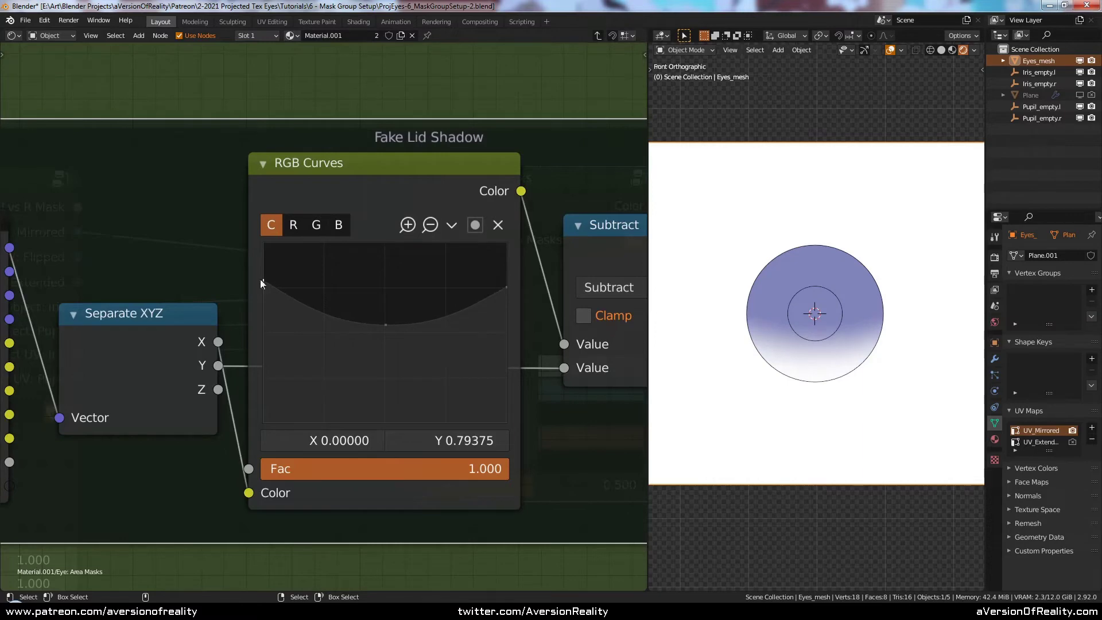
left_click_drag(497, 284, 509, 280)
Lower the middle point of the duplicated RGB Curves slightly and return to the Screen node
middle_click_drag(509, 280, 331, 253)
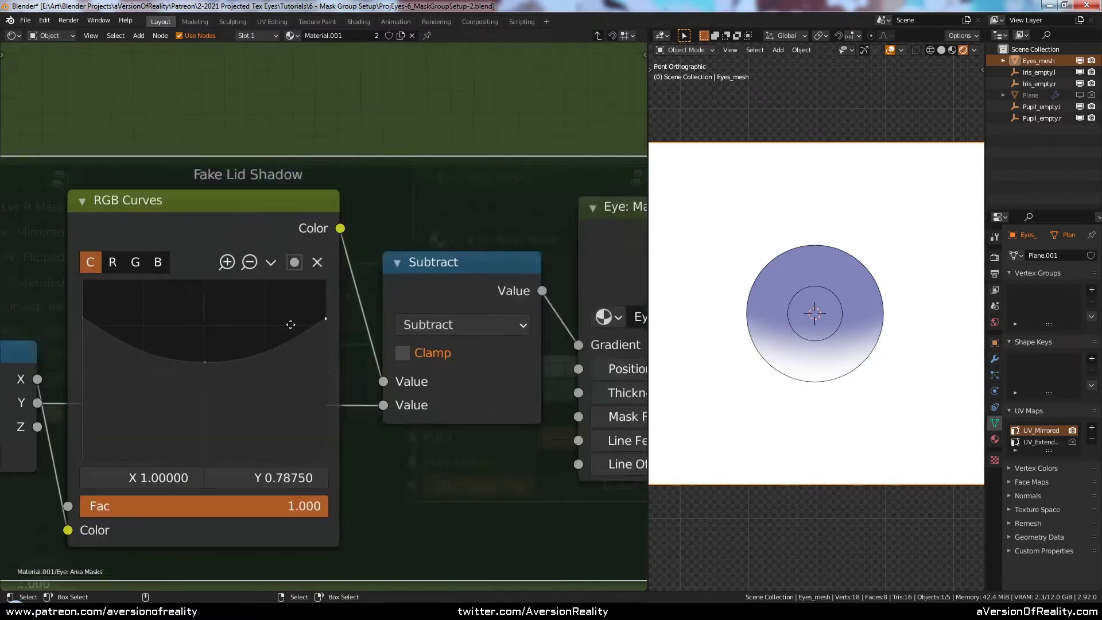
scroll(409, 310, "down", 3)
scroll(408, 310, "down", 2)
middle_click_drag(529, 213, 429, 270)
scroll(328, 304, "up", 3)
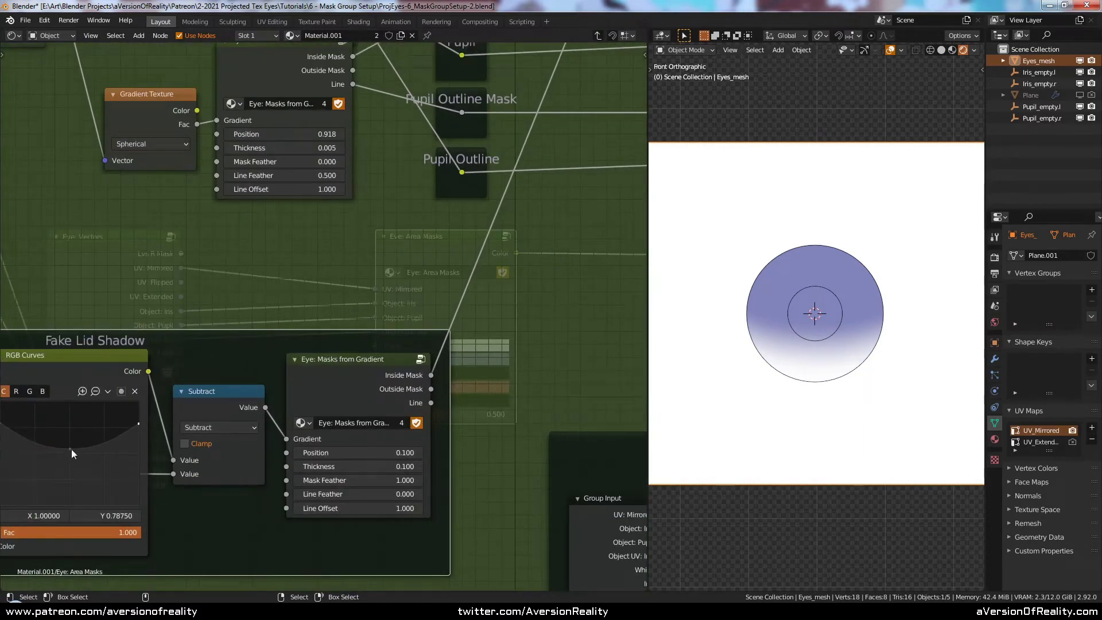
left_click_drag(71, 451, 71, 454)
middle_click_drag(448, 201, 213, 357)
mouse_move(452, 178)
middle_mouse_down()
mouse_move(461, 311)
mouse_move(530, 337)
middle_mouse_up()
left_click(460, 205)
middle_click_drag(440, 300, 454, 281)
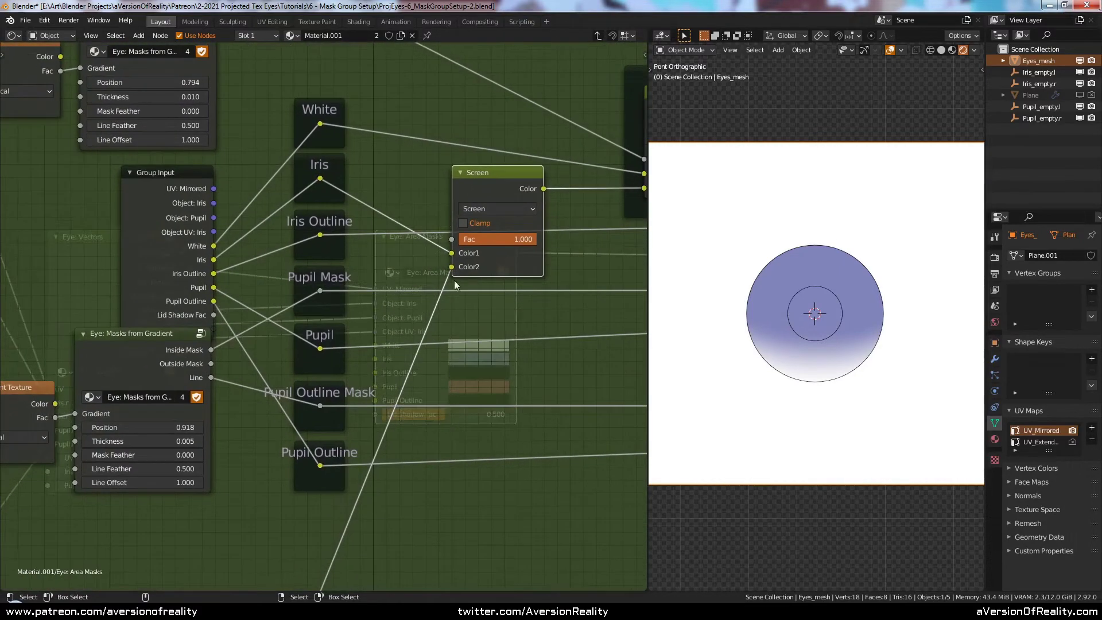
left_click(448, 337)
key("c")
right_click(331, 260)
mouse_move(331, 300)
middle_mouse_down()
mouse_move(473, 251)
mouse_move(402, 237)
middle_mouse_up()
key("c")
scroll(310, 344, "up", 3)
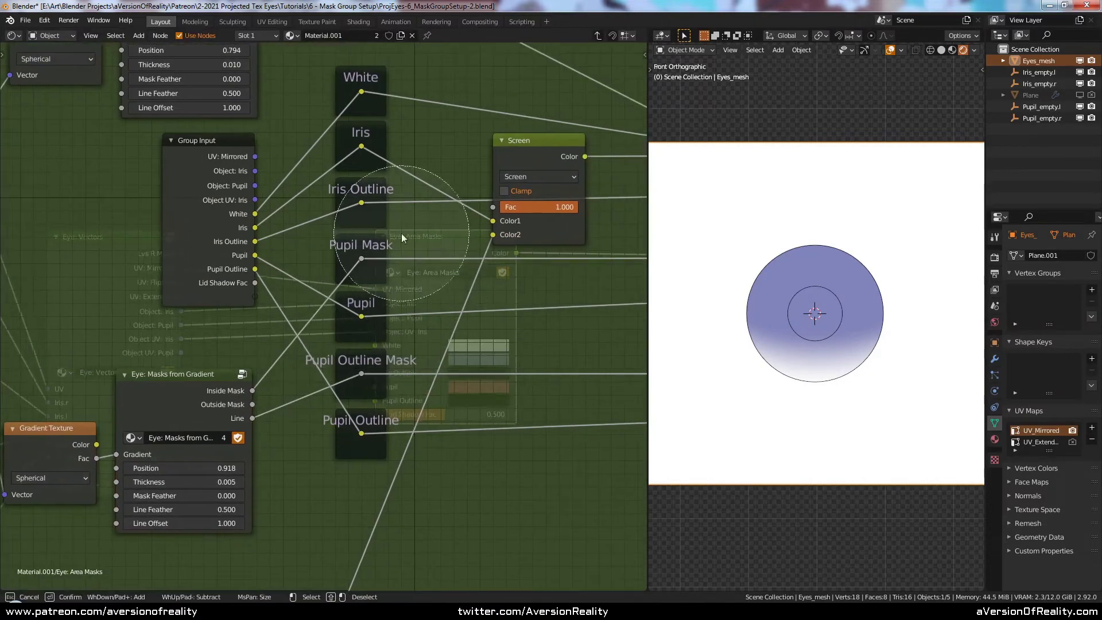
scroll(400, 224, "up", 4)
left_click_drag(388, 176, 374, 414)
right_click(374, 414)
key("g")
key("y")
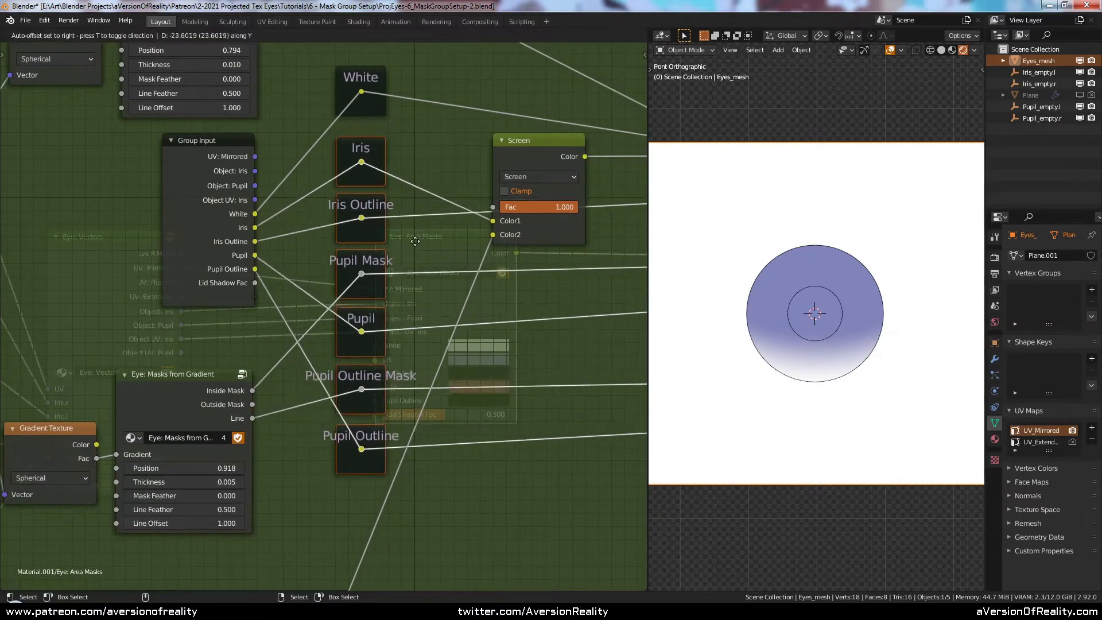
right_click(422, 246)
middle_click_drag(506, 320, 449, 284)
left_click(466, 411)
Try the Screen node's Fac at 0.75 and 0.25
middle_click_drag(420, 412, 444, 371)
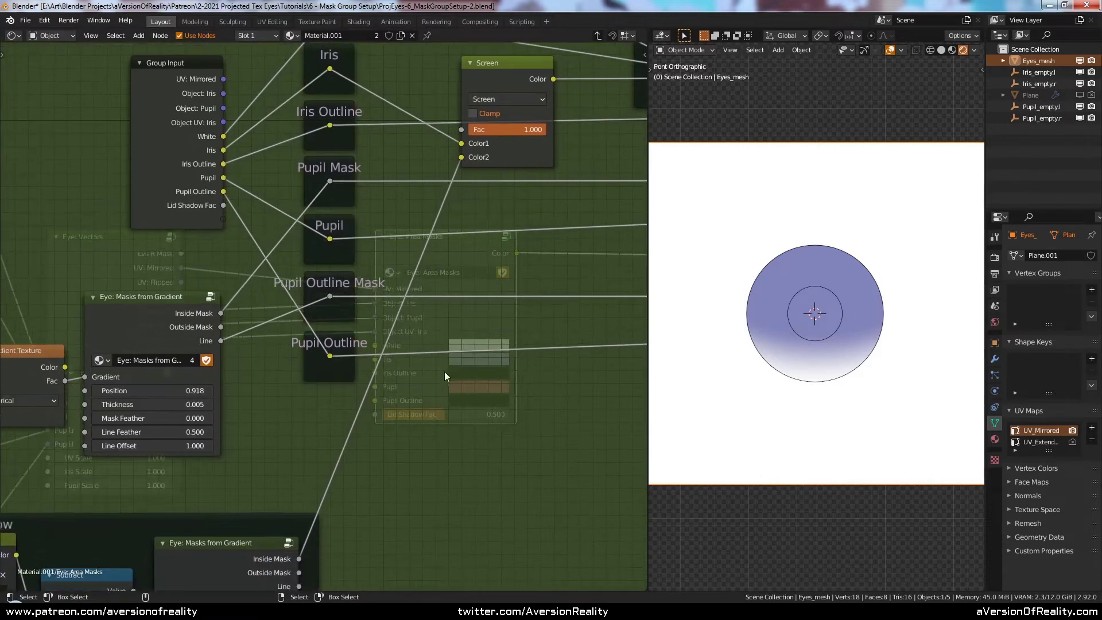
left_click(511, 132)
type(".75")
key("Return")
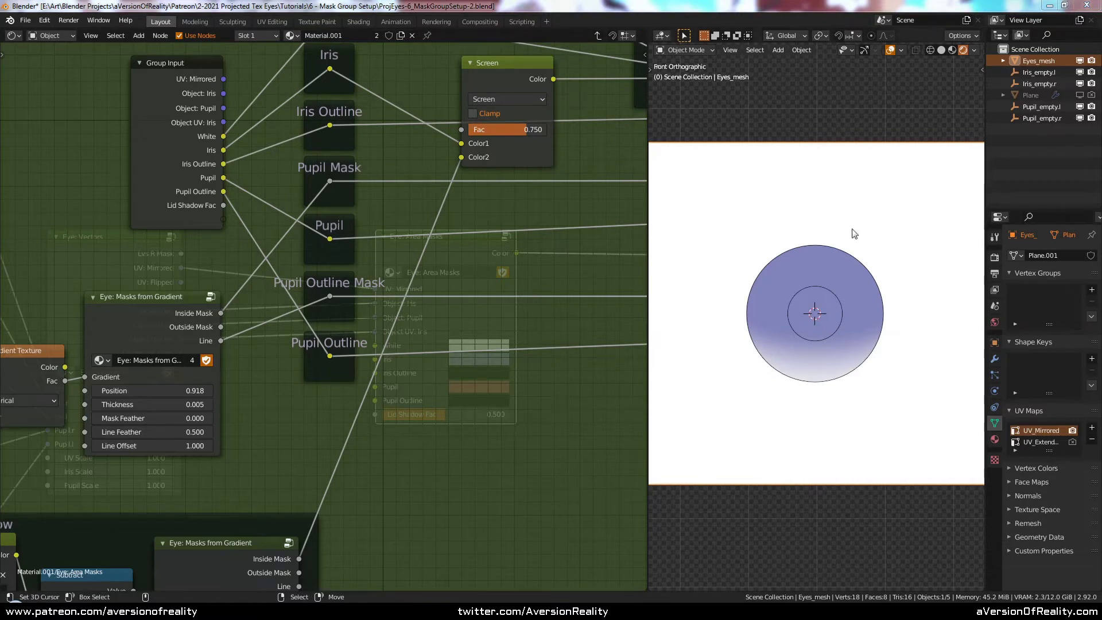
left_click(517, 129)
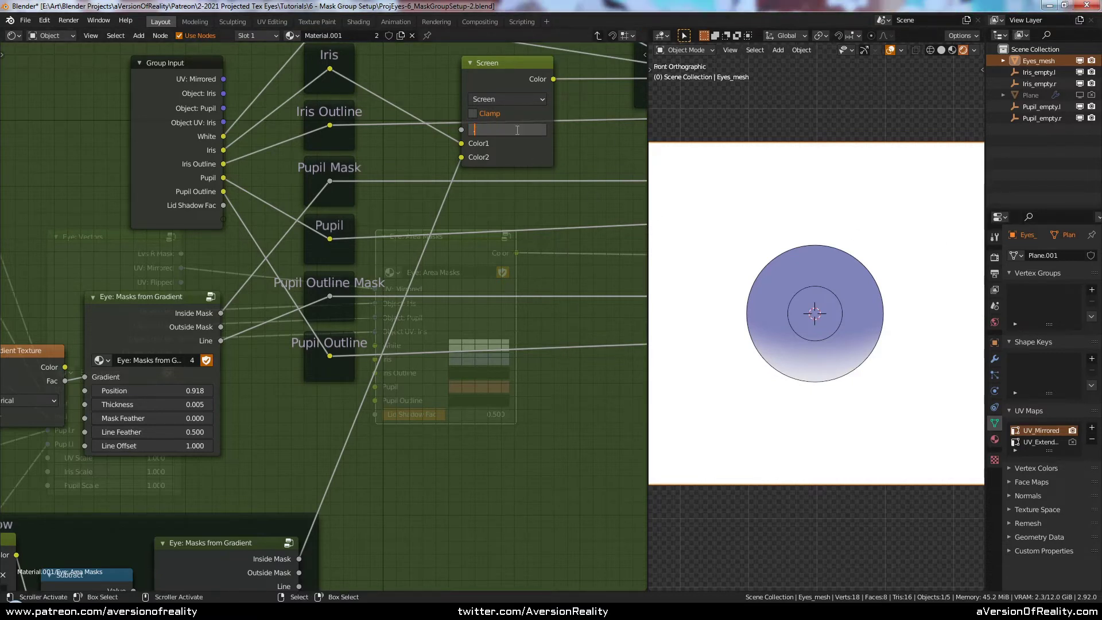
type(".25")
key("Return")
Set the Screen node's Fac to 0.5
left_click(516, 131)
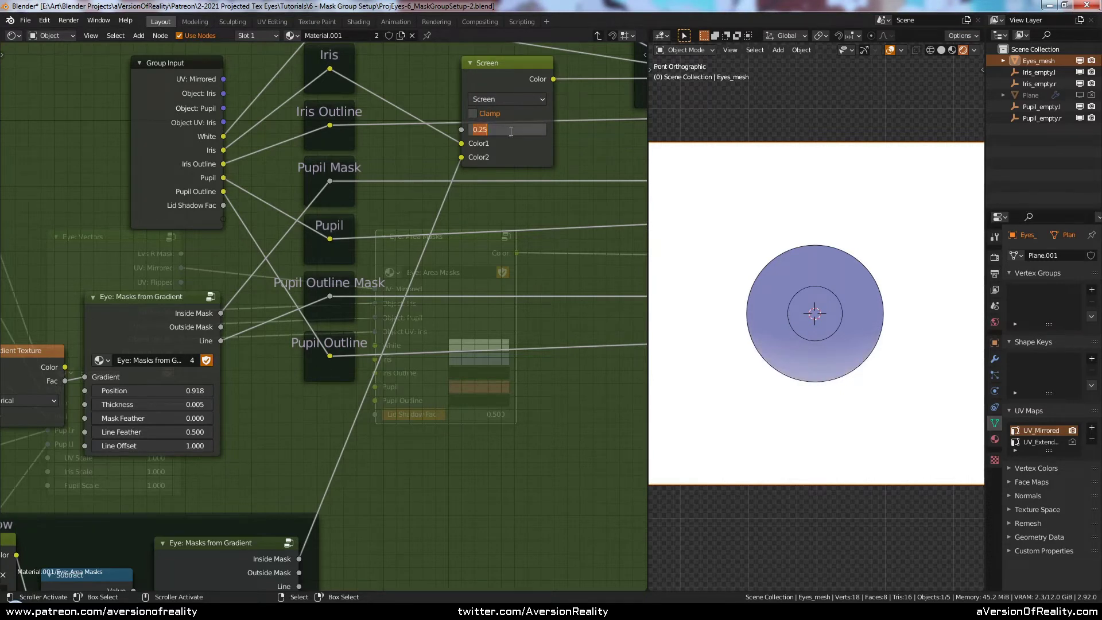
type(".5")
key("Return")
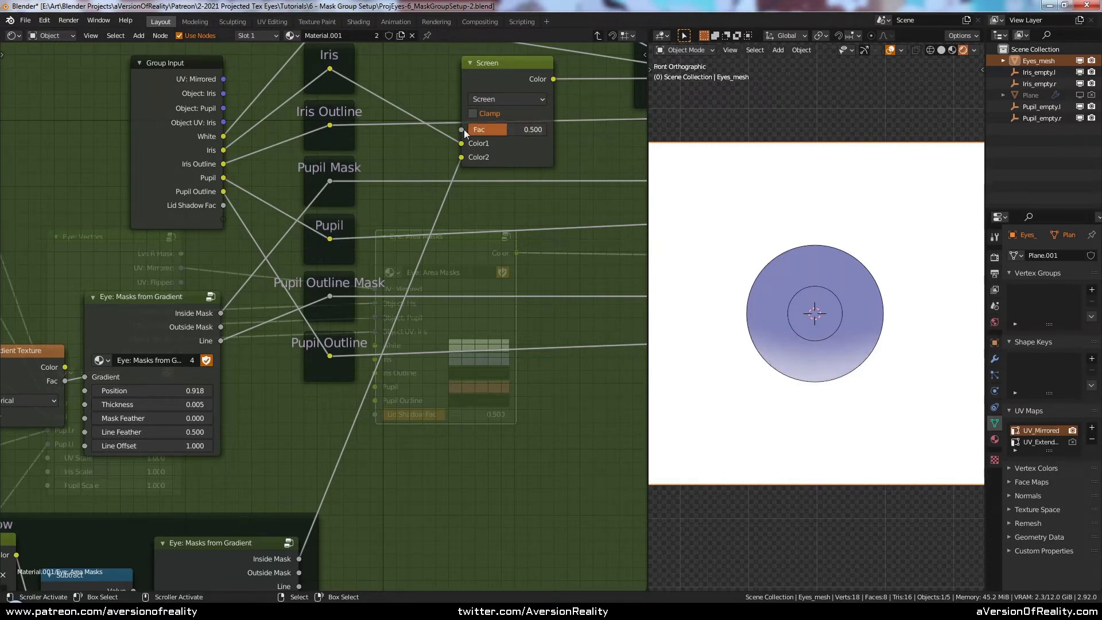
Expose the Screen node's Fac as a group input named "Iris Crescent Ligten Fac", ordered directly above Lid Shadow Fac
left_click_drag(462, 130, 224, 220)
key("n")
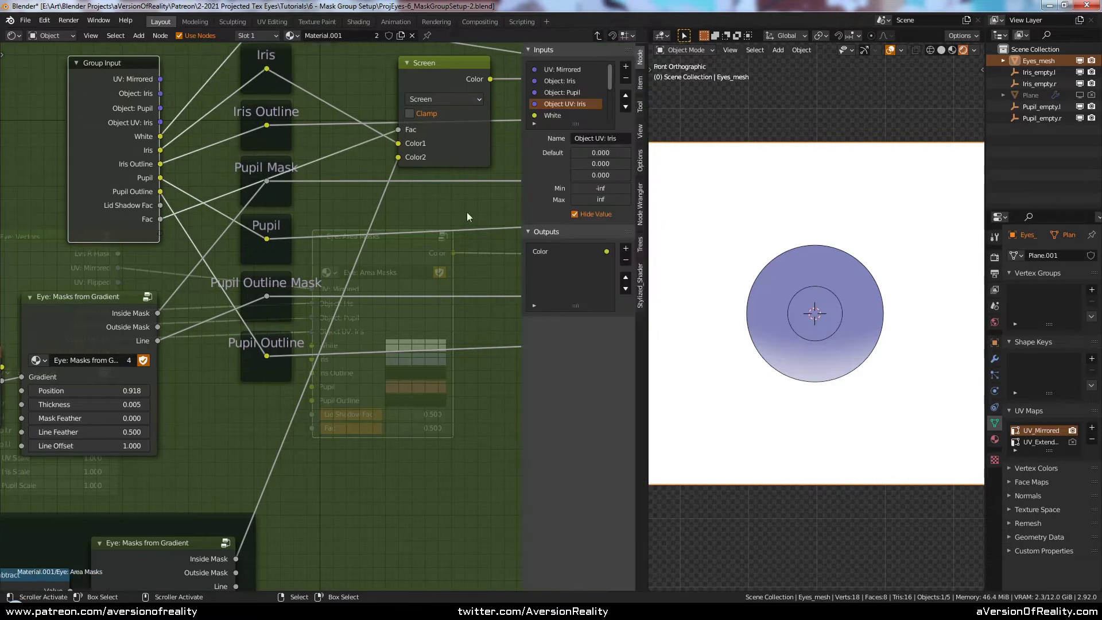
left_click(626, 96)
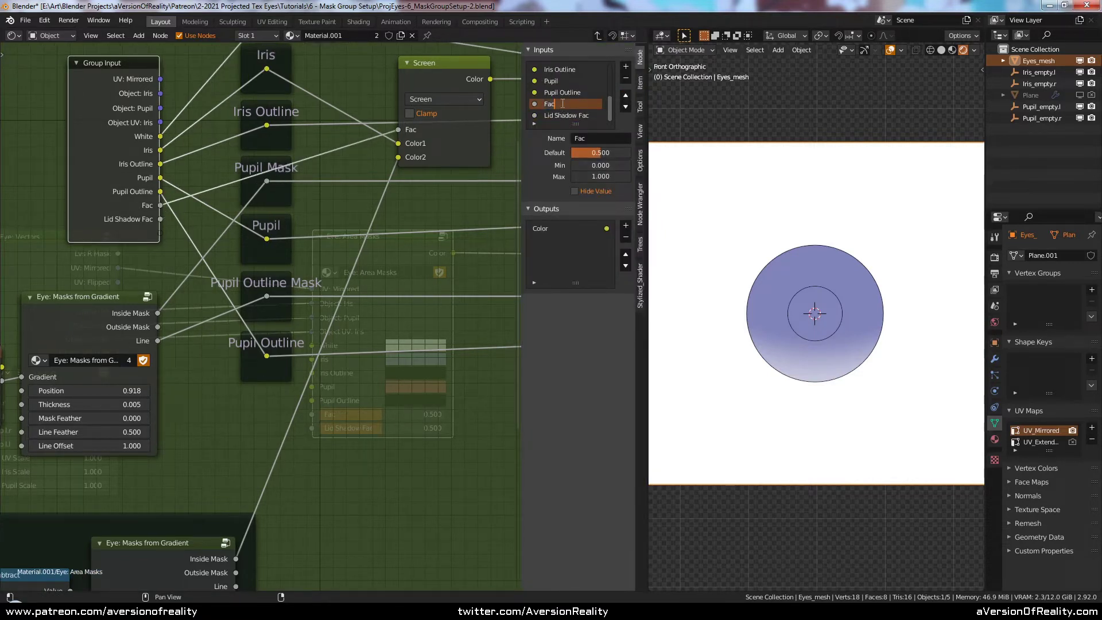
type("Iris Crescent Ligten Fac")
key("Return")
key("n")
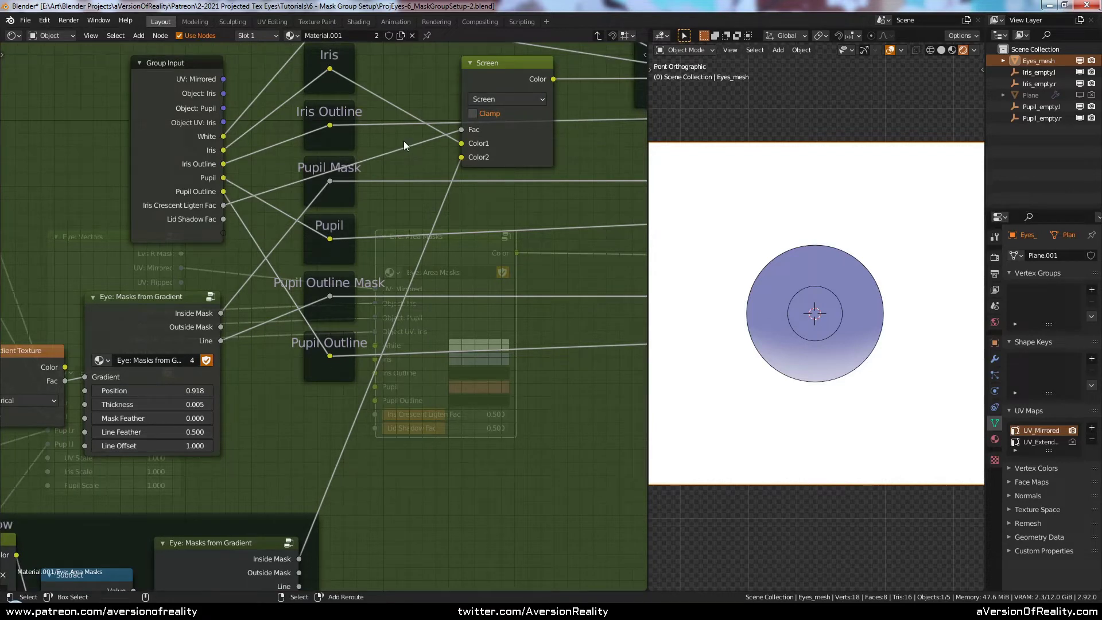
Add a reroute on the link into the Screen node's Fac, place it below Pupil Outline and wrap it in a frame
right_click_drag(404, 141, 409, 150, "shift")
key("g")
key("y")
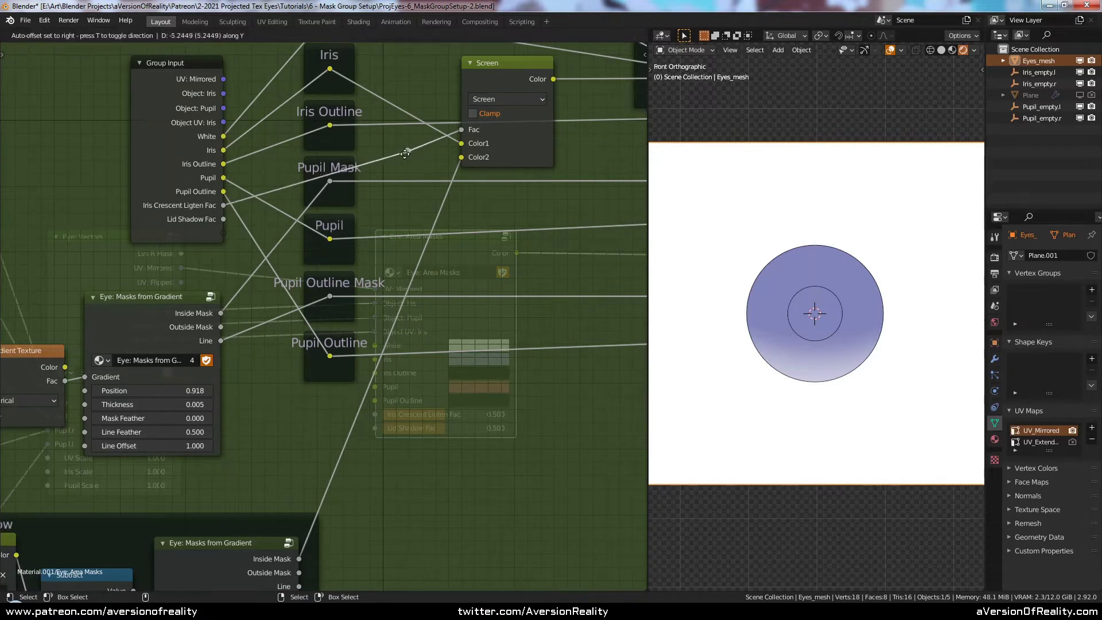
left_click_drag(405, 154, 342, 402)
key("ctrl+j")
Label the new reroute frame "Iris Crescent Lighten" and align it beneath the Pupil Outline frame
key("n")
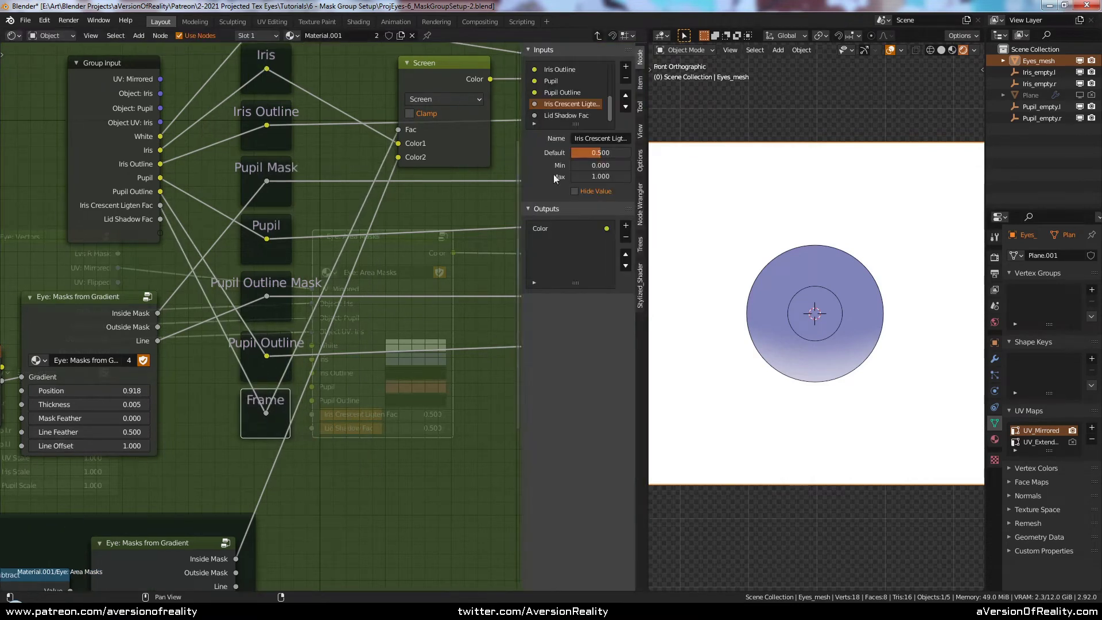
left_click(640, 82)
left_click(577, 101)
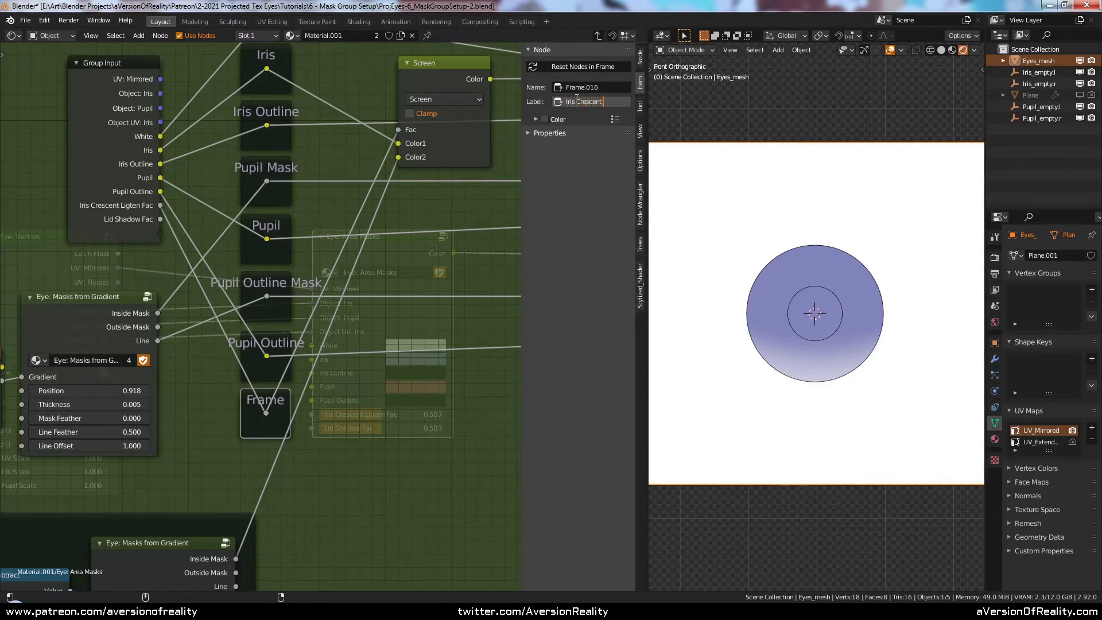
key("Return")
key("n")
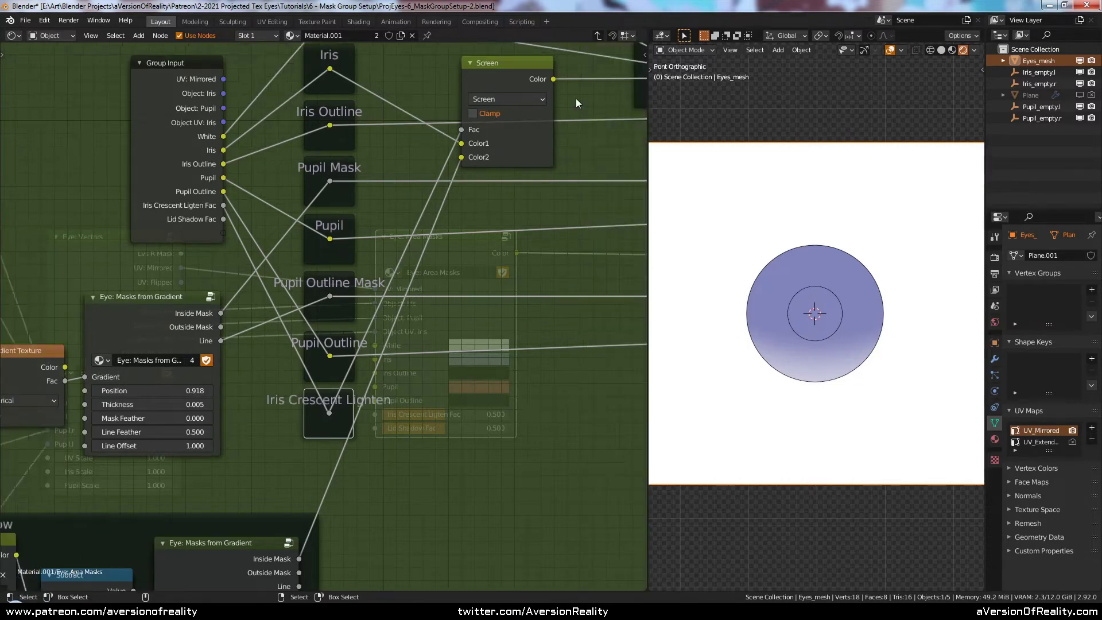
left_click(475, 355)
left_click(345, 399)
key("g")
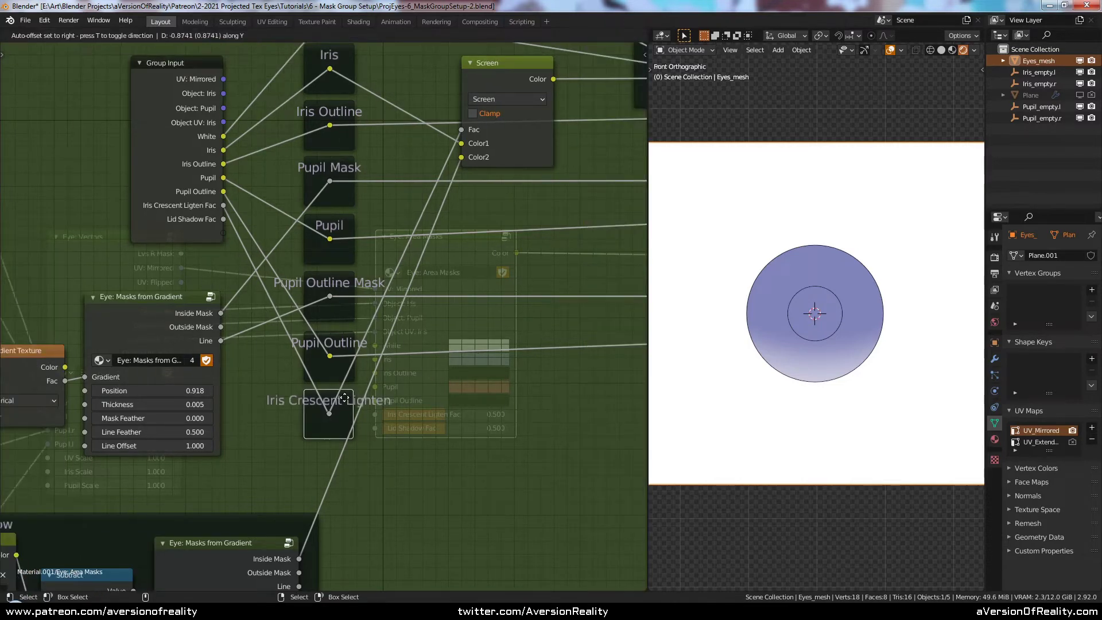
left_click(345, 401)
Move the duplicated Fake Lid Shadow frame that feeds the Screen node closer beneath the Iris Crescent Lighten reroute
scroll(420, 442, "down", 3)
middle_click_drag(421, 445, 454, 367)
left_click_drag(374, 421, 401, 395)
left_click(459, 348)
middle_click_drag(420, 215, 409, 263)
scroll(397, 290, "down", 4)
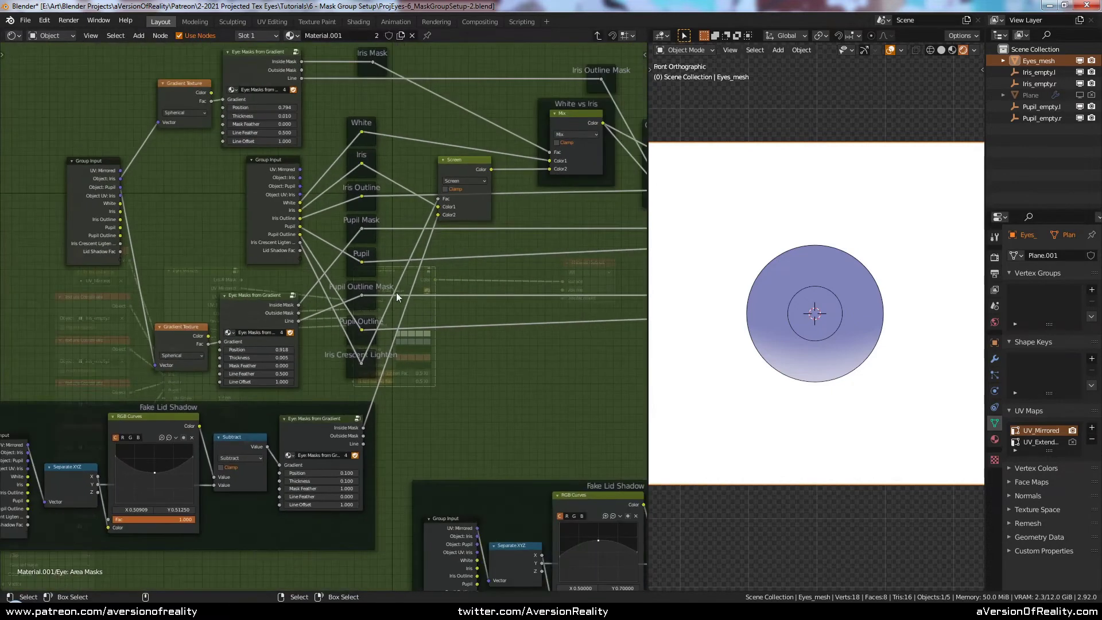
Move the original Fake Lid Shadow frame up beneath the mix nodes and raise the Group Input feeding Lid Shadow Darken
middle_click_drag(360, 180, 351, 253)
middle_click_drag(531, 469, 341, 293)
scroll(341, 293, "down", 3)
middle_click_drag(473, 287, 401, 267)
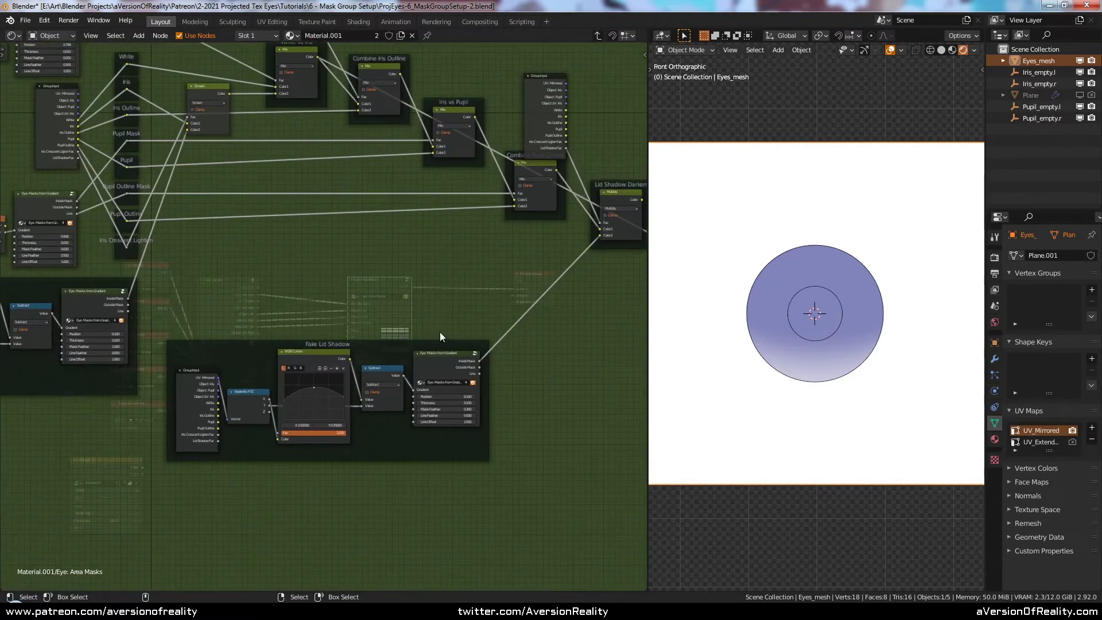
left_click_drag(440, 343, 516, 274)
left_click(526, 250)
middle_click_drag(543, 193, 422, 287)
left_click_drag(435, 196, 432, 170)
middle_click_drag(194, 319, 412, 326)
left_click(412, 327)
scroll(413, 326, "up", 2)
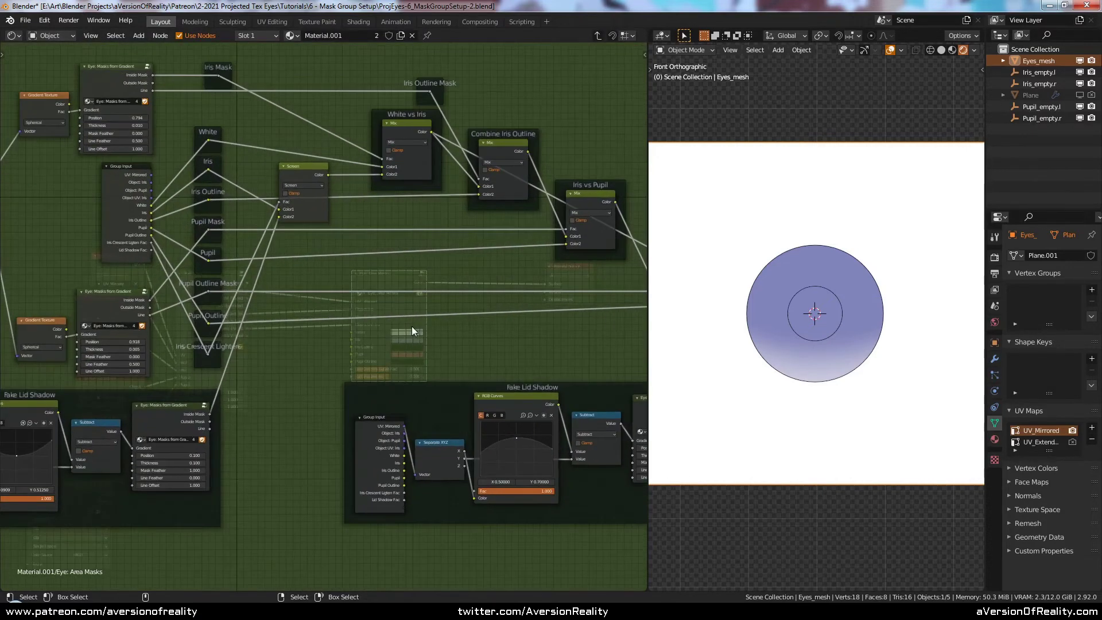
Save the file and connect the Lid Shadow Darken Multiply output to the Group Output to preview the full eye
scroll(411, 326, "right", 6, "ctrl")
scroll(425, 312, "up", 2)
key("ctrl+s")
left_click_drag(507, 243, 603, 343)
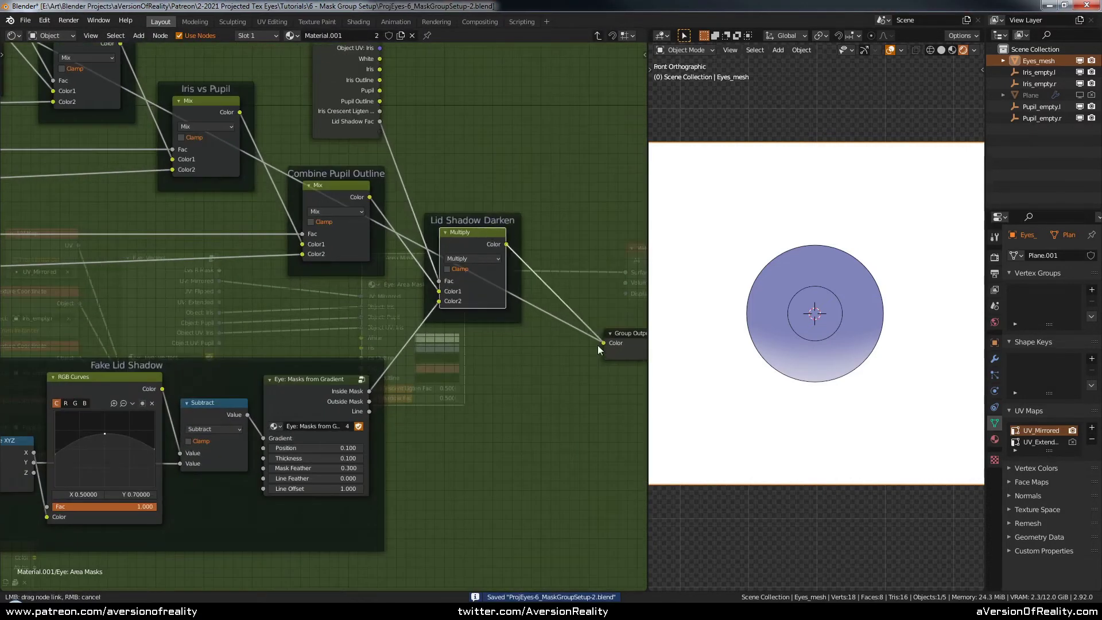
scroll(818, 304, "up", 2)
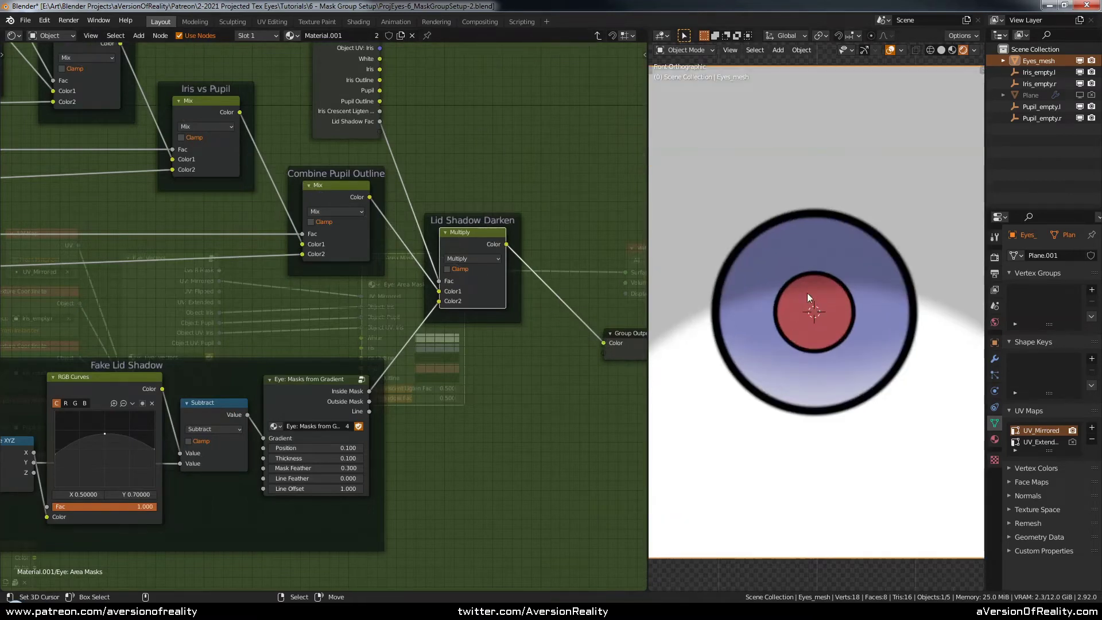
Move the Group Output node to the empty area below and between the two lower mask frames
left_click(624, 347)
scroll(615, 332, "down", 3)
key("g")
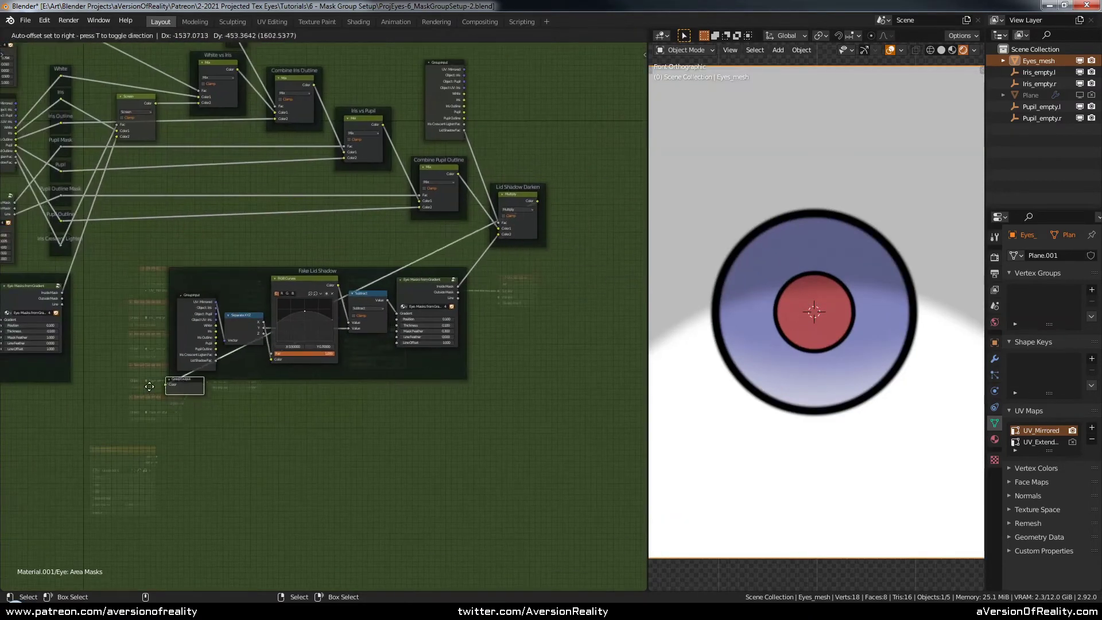
left_click(138, 396)
middle_click_drag(233, 398, 550, 410)
scroll(550, 410, "up", 4)
key("g")
left_click(399, 427)
Move the Iris Lower Crescent Mask frame down and left, and add a reroute on its link to the Screen node
scroll(398, 426, "down", 1)
middle_click_drag(283, 390, 416, 371)
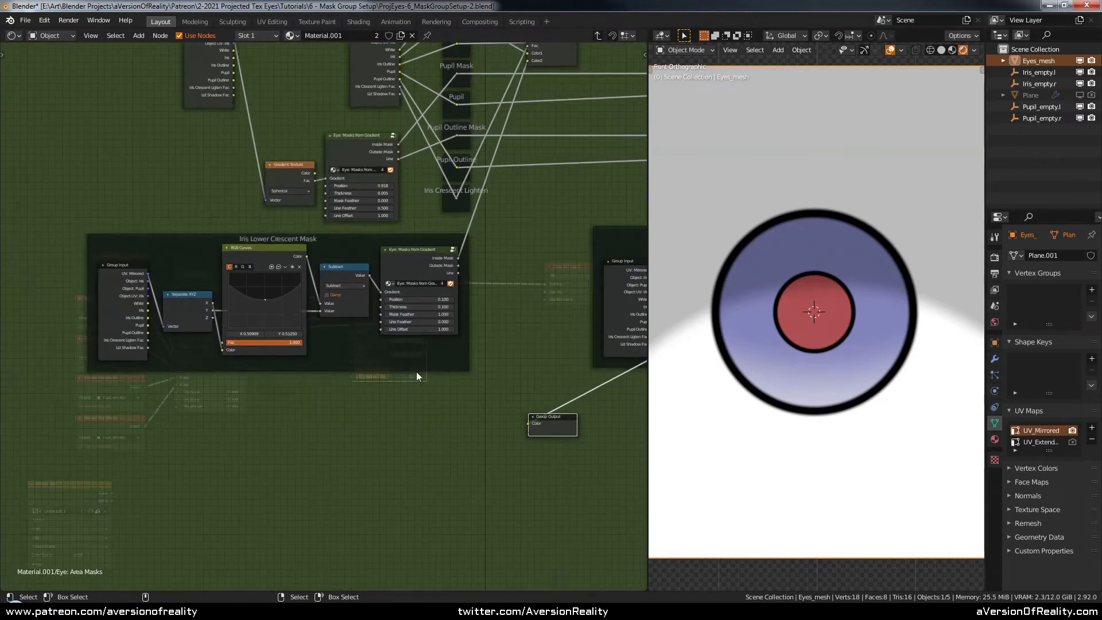
left_click_drag(416, 366, 405, 453)
middle_click_drag(452, 332, 383, 369)
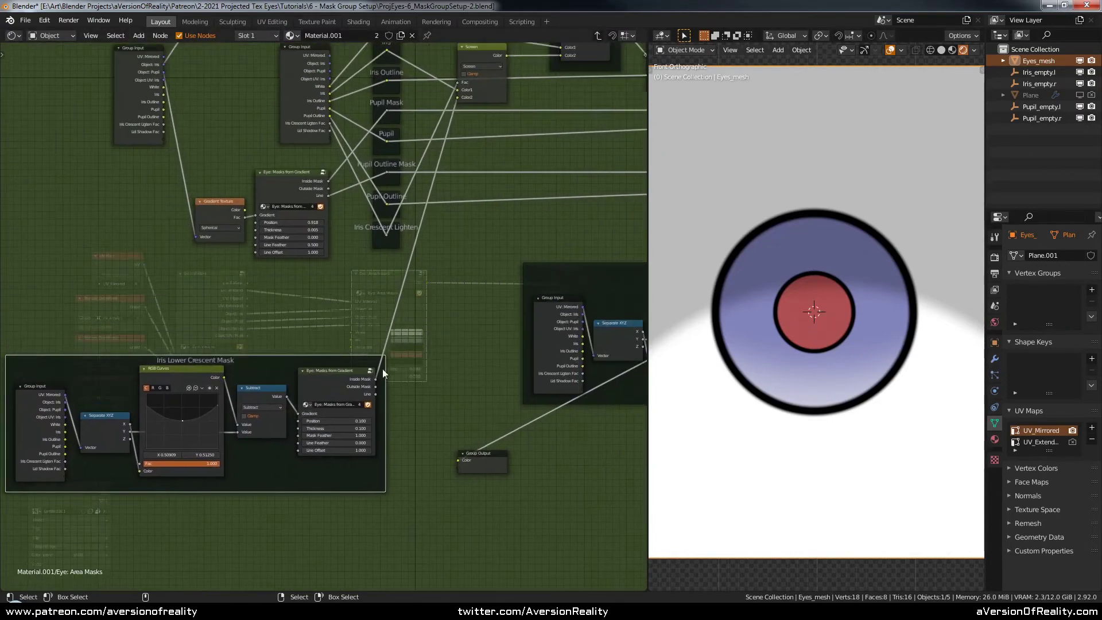
left_click_drag(359, 358, 259, 345)
left_click(336, 312)
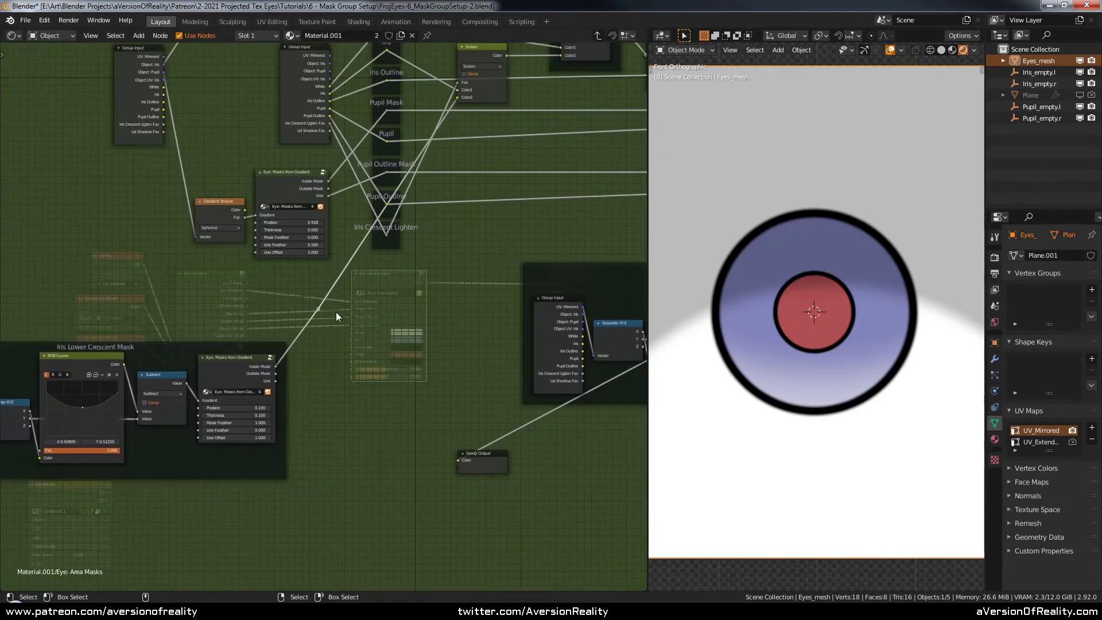
left_click_drag(403, 283, 403, 283)
left_click_drag(262, 346, 276, 372)
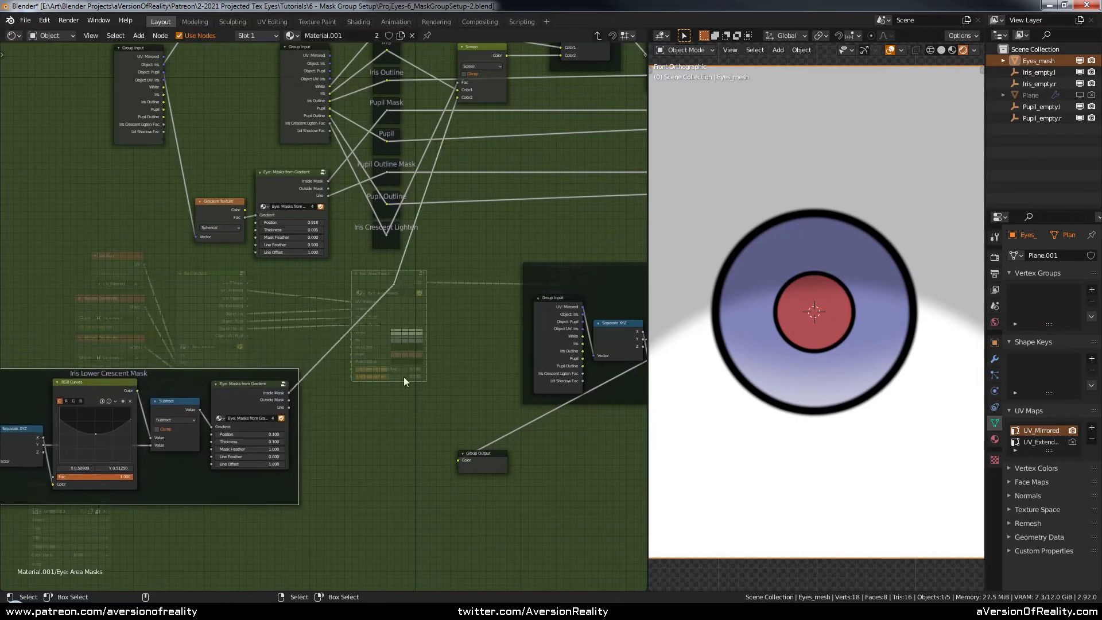
Bring the Group Output nearer and connect the pupil mask node's Inside Mask to it for preview
left_click_drag(483, 459, 456, 375)
middle_click_drag(386, 332, 438, 371)
scroll(408, 198, "up", 2)
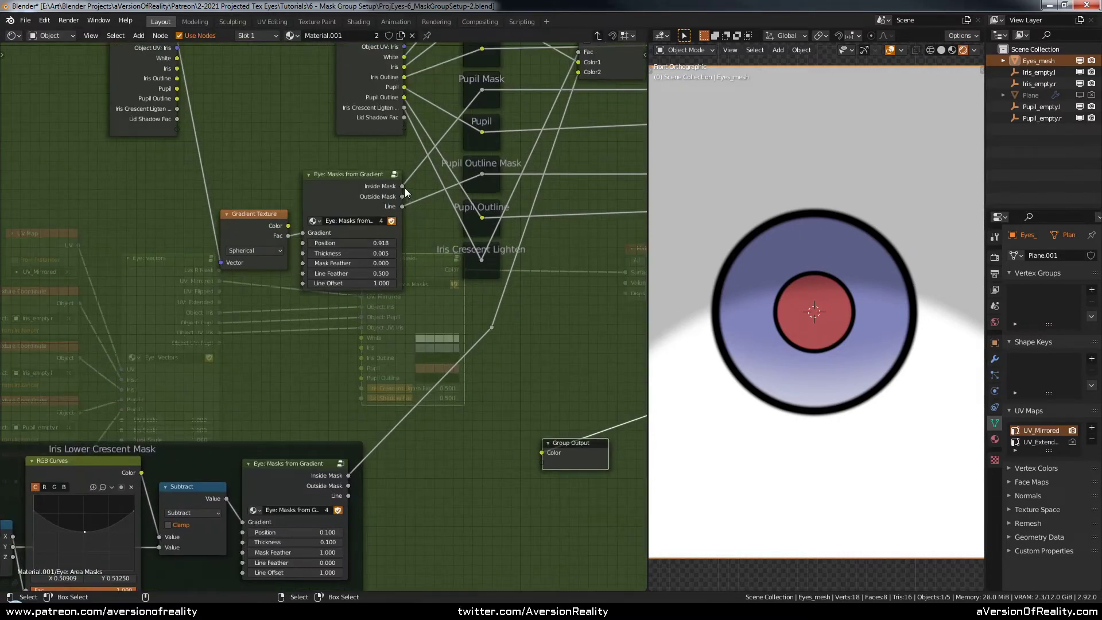
left_click_drag(404, 187, 543, 453)
middle_click_drag(560, 325, 487, 317)
scroll(486, 317, "up", 1)
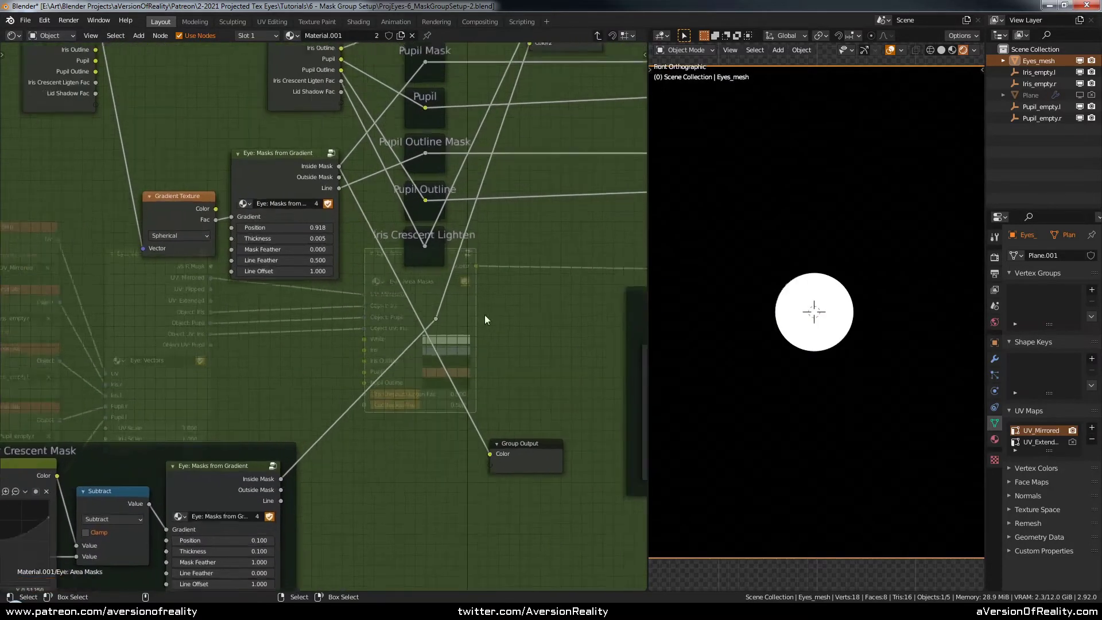
Duplicate the pupil's Eye: Masks from Gradient node below the original and feed its Gradient from the Gradient Texture's Fac
scroll(484, 316, "up", 2)
middle_click_drag(224, 261, 378, 265)
left_click(316, 196)
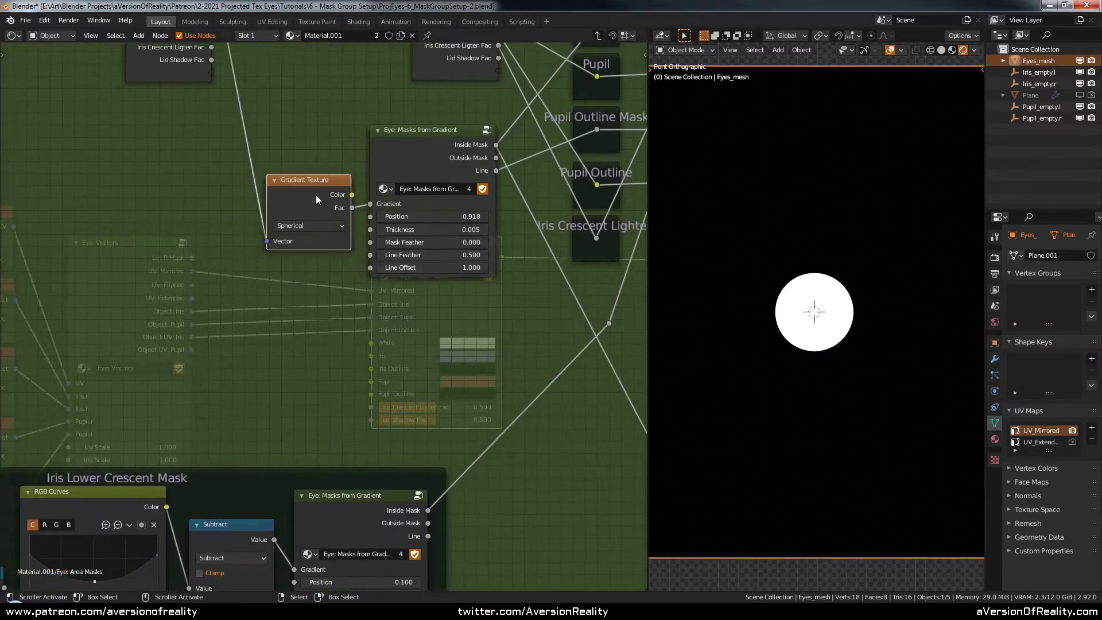
left_click(442, 148)
key("shift+d")
key("y")
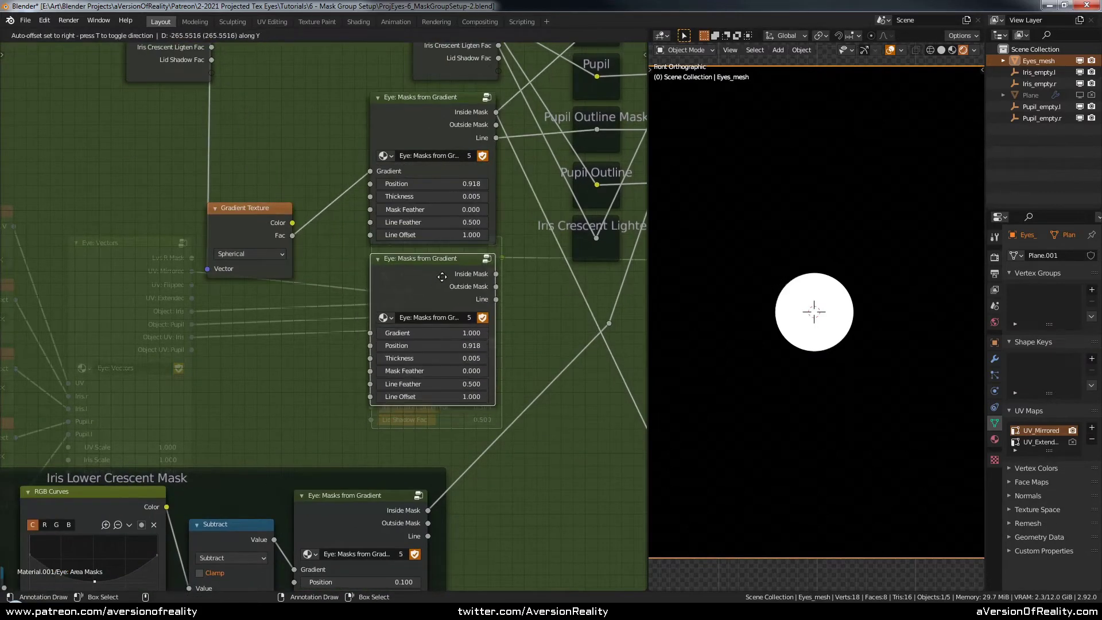
left_click(442, 277)
left_click_drag(293, 236, 370, 333)
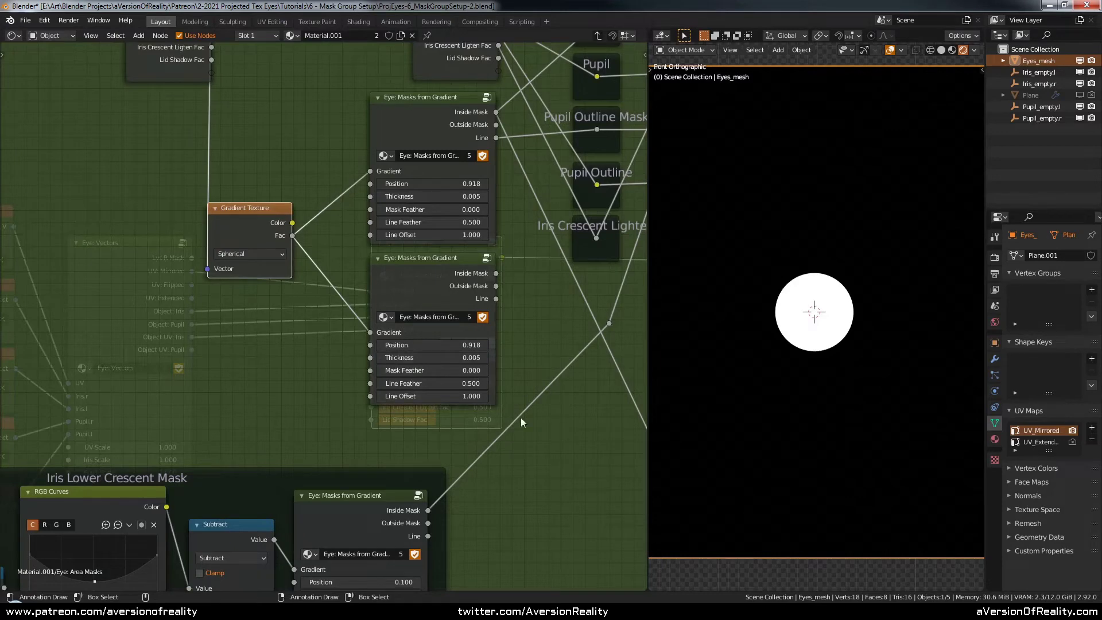
Preview the duplicate's Inside Mask through the Group Output and set its Thickness to 0.1 and Mask Feather to 0.6
middle_click_drag(522, 422, 329, 268)
left_click_drag(487, 400, 487, 400)
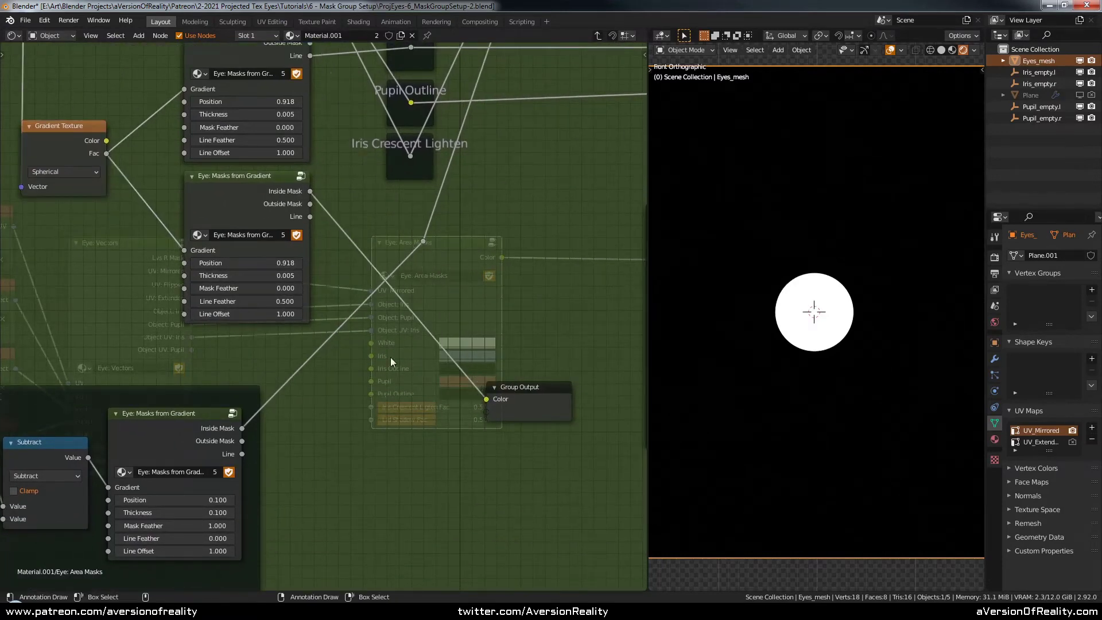
scroll(390, 357, "up", 2)
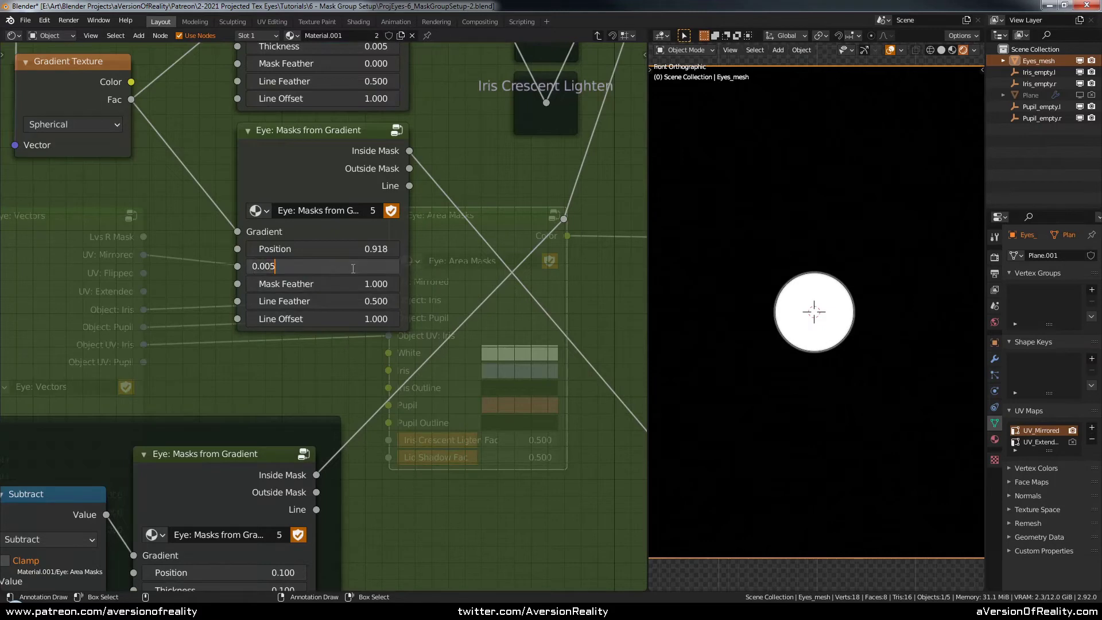
type("1")
key("Return")
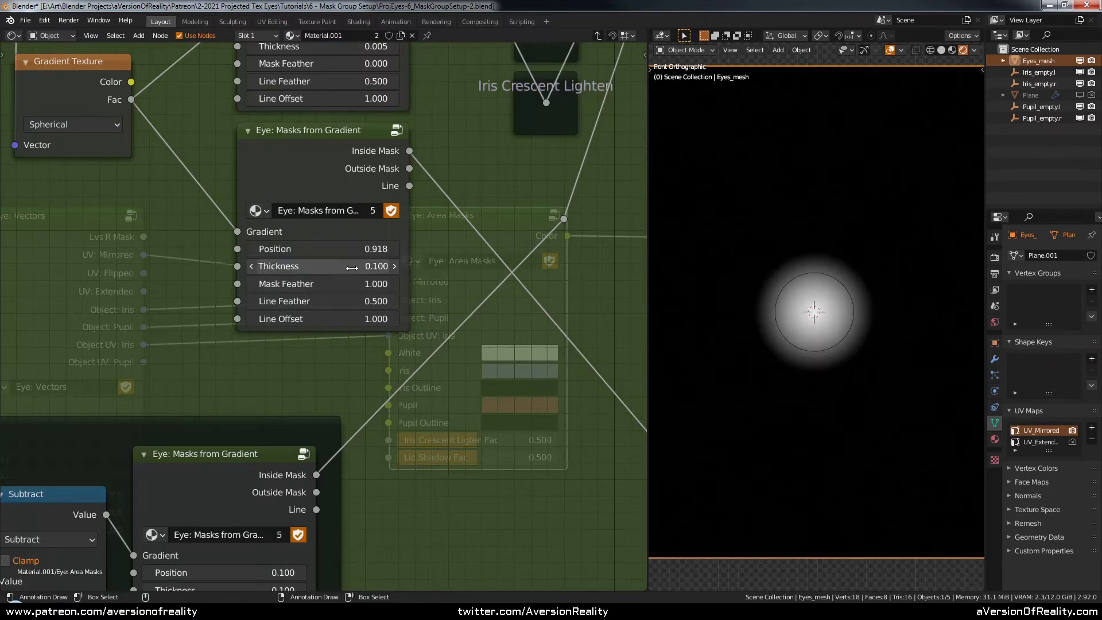
scroll(444, 324, "up", 2)
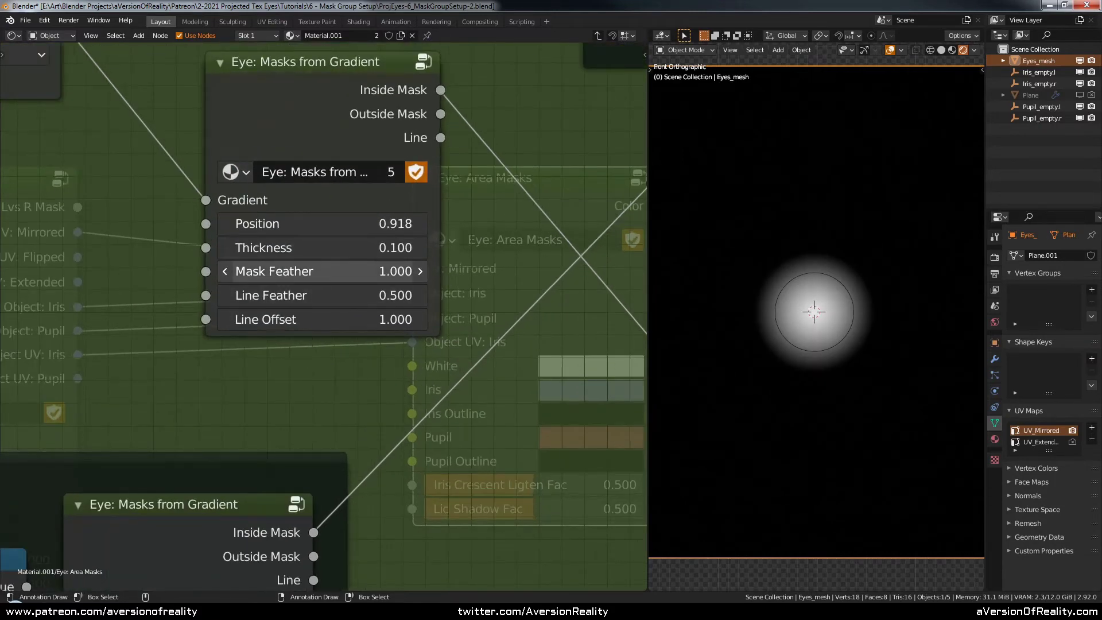
mouse_move(391, 272)
left_mouse_down()
mouse_move(356, 272)
mouse_move(373, 271)
left_mouse_up()
Rearrange the Iris Lower Crescent Mask frame, the Group Output and the crescent link's reroute around the duplicated pupil mask
scroll(511, 395, "down", 4)
middle_click_drag(490, 466, 455, 396)
left_click_drag(279, 364, 276, 318)
scroll(292, 314, "down", 4)
scroll(353, 364, "down", 2)
middle_click_drag(512, 357, 395, 348)
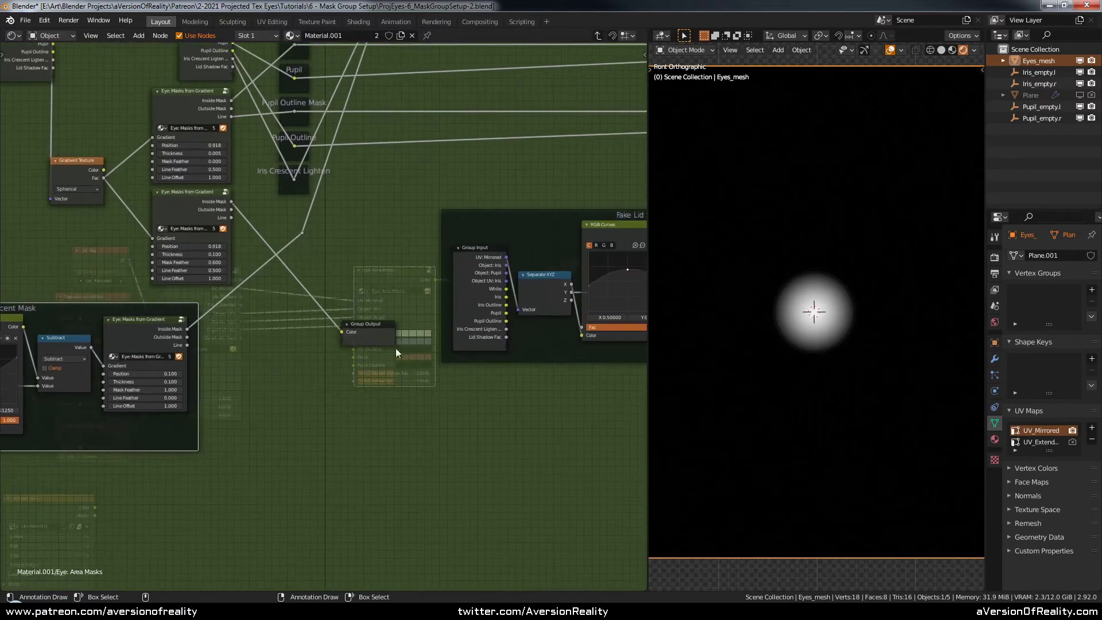
left_click_drag(390, 341, 418, 358)
left_click(395, 274)
middle_click_drag(304, 259, 288, 368)
scroll(287, 368, "up", 2)
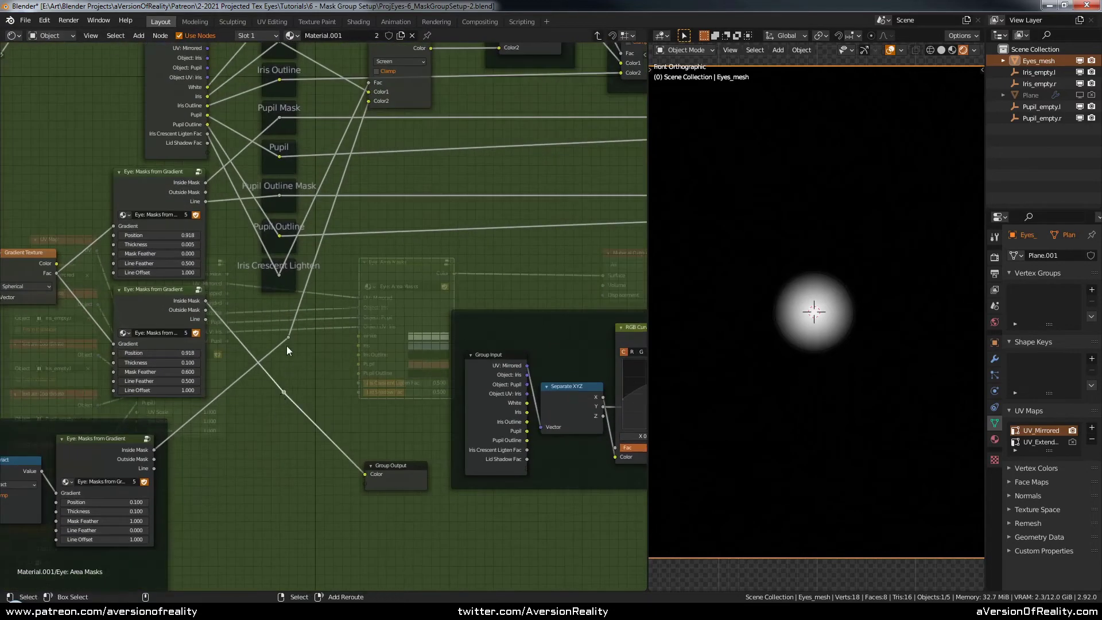
left_click_drag(289, 338, 299, 306)
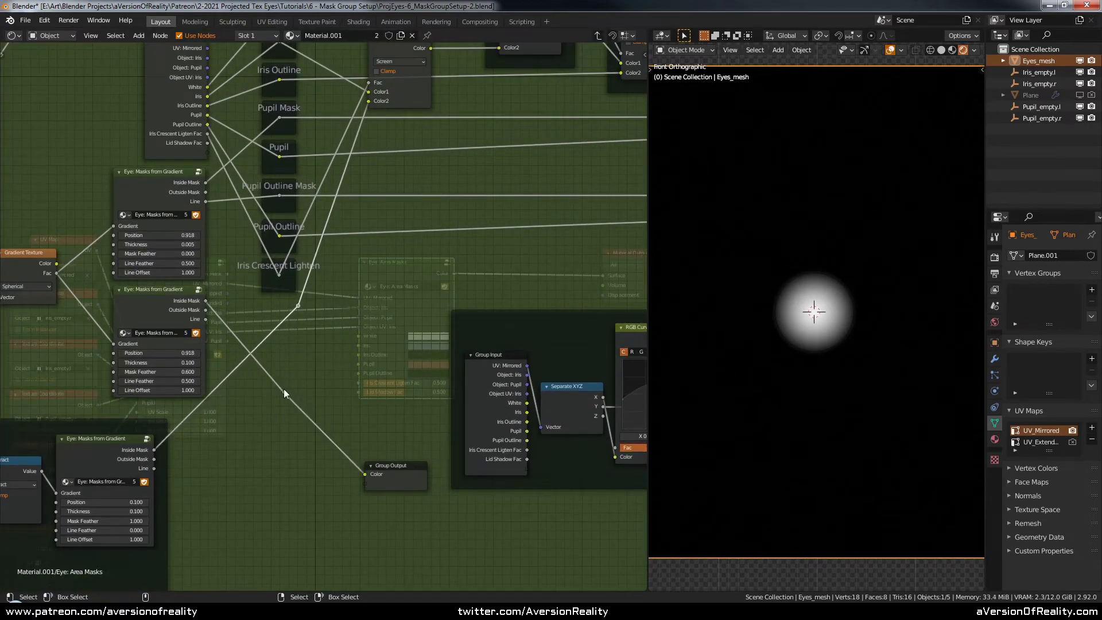
Add a reroute on the link from the duplicated pupil mask node's Inside Mask to the Group Output
left_click_drag(284, 391, 302, 335)
scroll(339, 322, "down", 2)
scroll(333, 326, "up", 1)
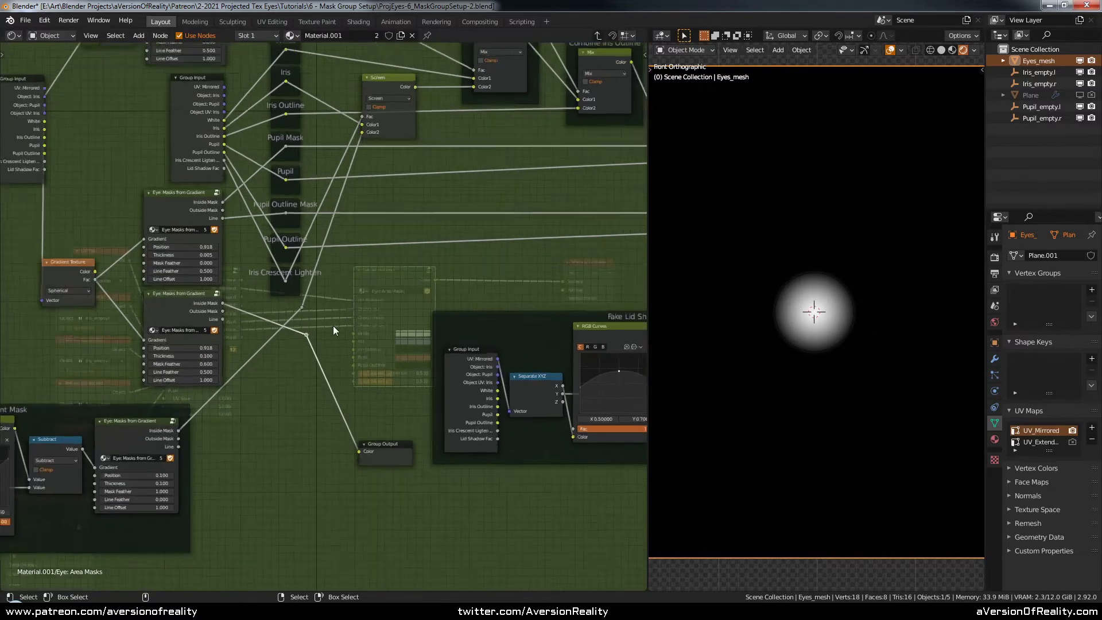
scroll(367, 322, "up", 2)
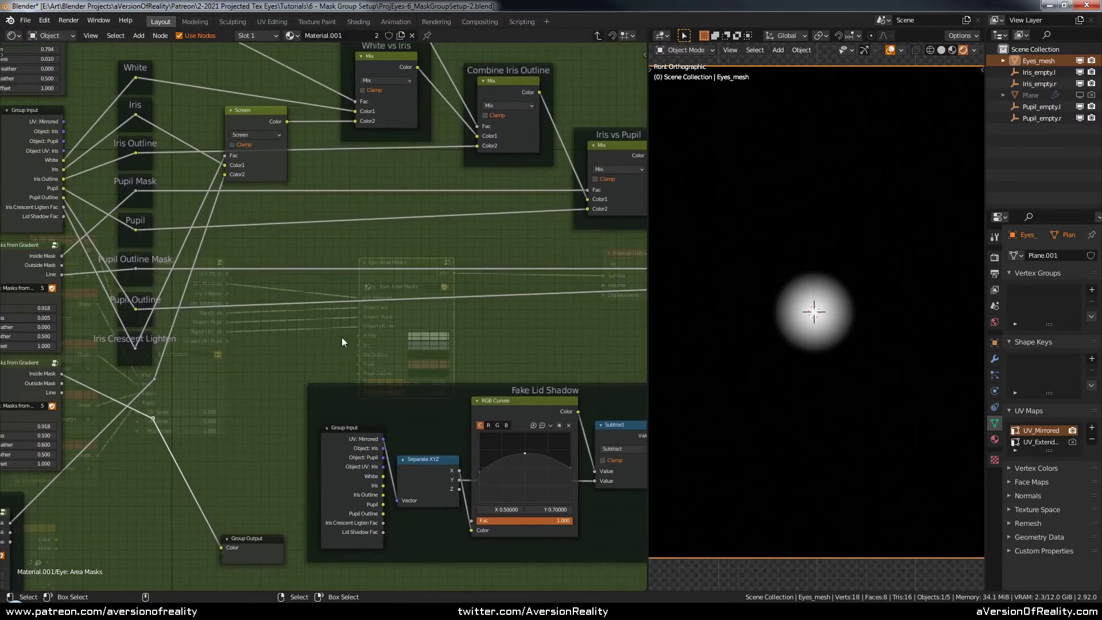
Duplicate the Screen node beside the feathered pupil mask, switch the copy's blending mode to Multiply and set its Fac to 1
key("shift+a")
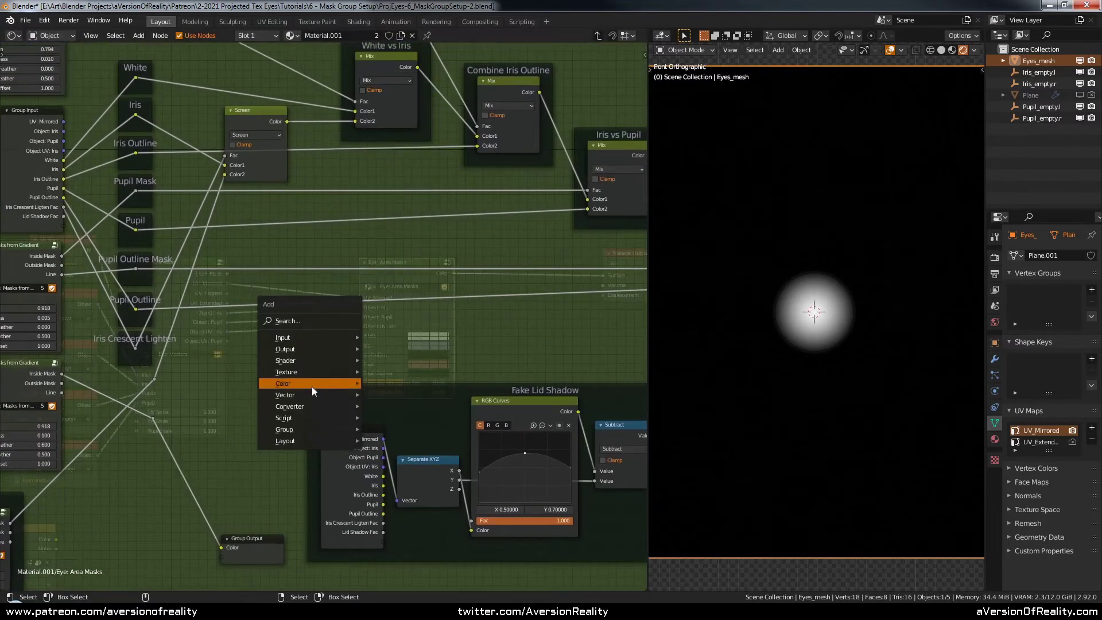
left_click(255, 112)
key("shift+d")
left_click(239, 372)
left_click(244, 395)
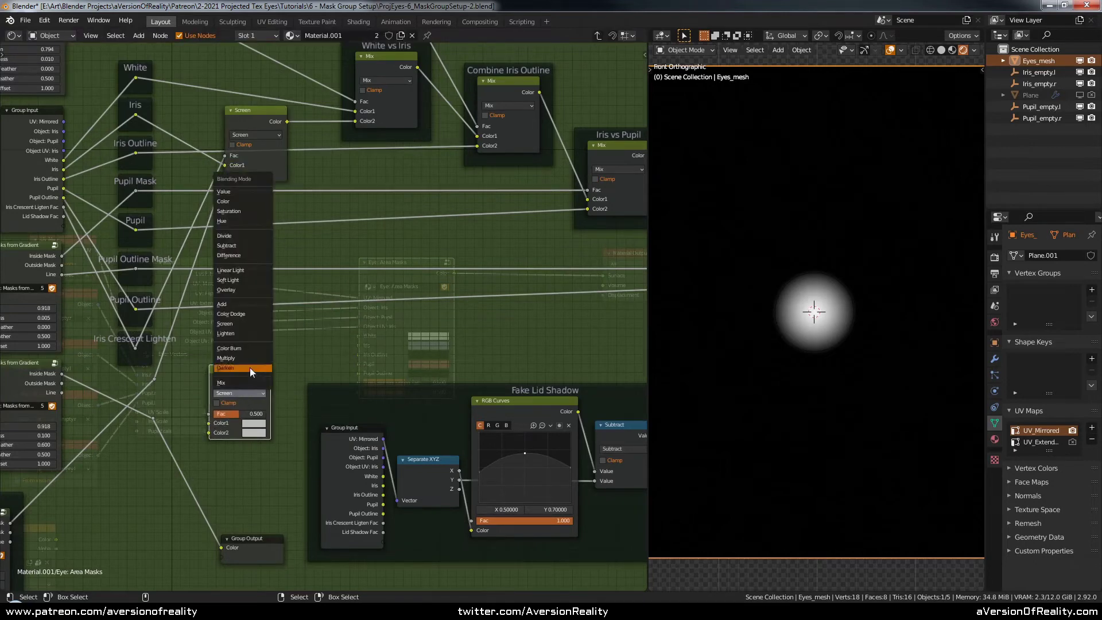
left_click(246, 360)
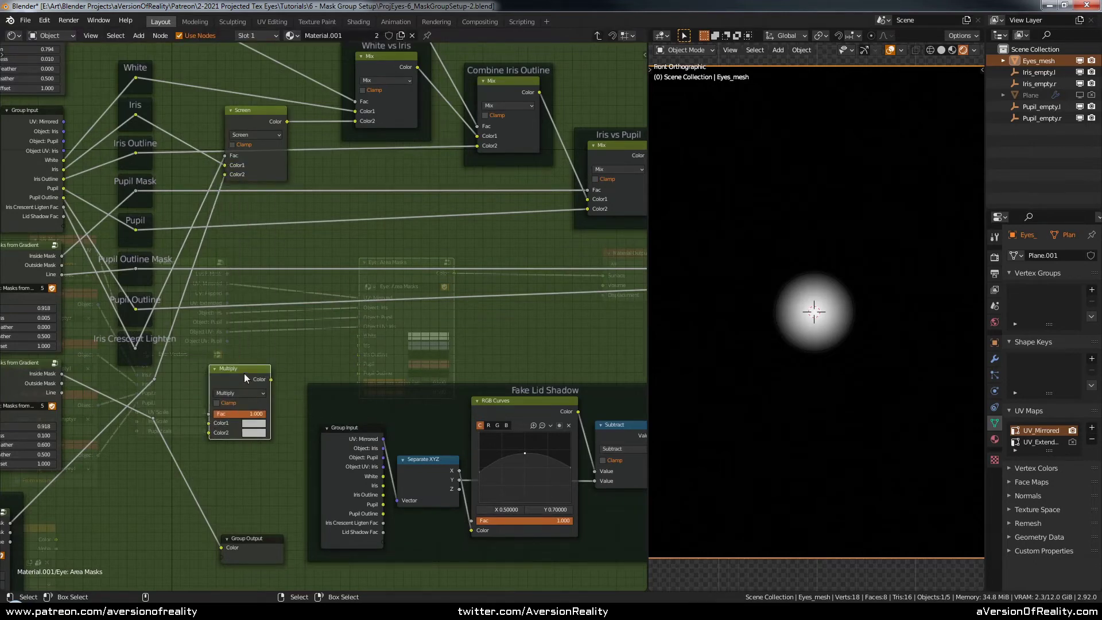
left_click_drag(244, 374, 259, 339)
Shift the Fake Lid Shadow and Lid Shadow Darken frames away from the other nodes to make room for the new Multiply
scroll(259, 339, "down", 4)
middle_click_drag(260, 339, 109, 299)
left_click_drag(383, 343, 413, 335)
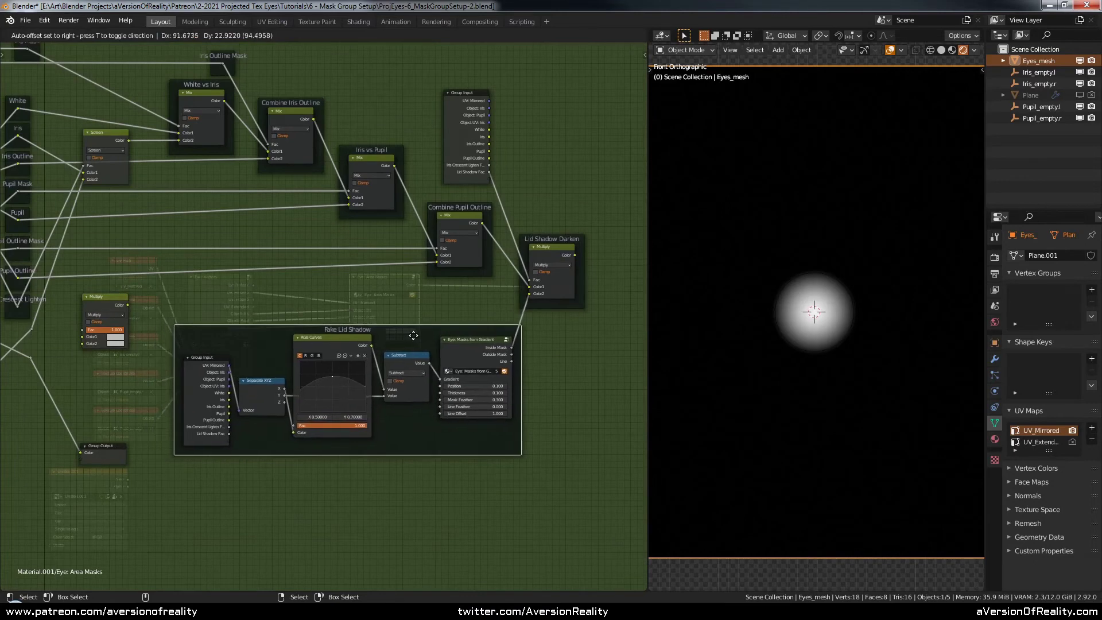
left_click_drag(566, 301, 597, 304)
left_click_drag(480, 329, 488, 327)
left_click(229, 289)
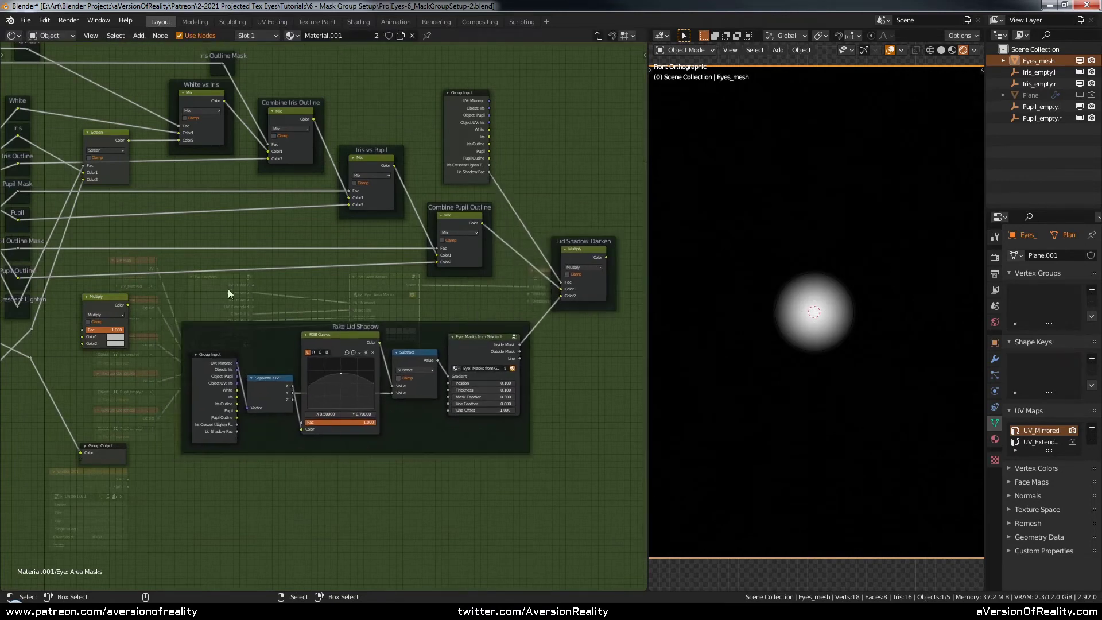
Insert the Multiply node on the Pupil color link into Iris vs Pupil and feed its Color2 from the feathered mask's reroute
middle_click_drag(121, 381, 323, 468)
scroll(324, 468, "up", 3)
left_click_drag(302, 551, 347, 509)
scroll(427, 365, "up", 2)
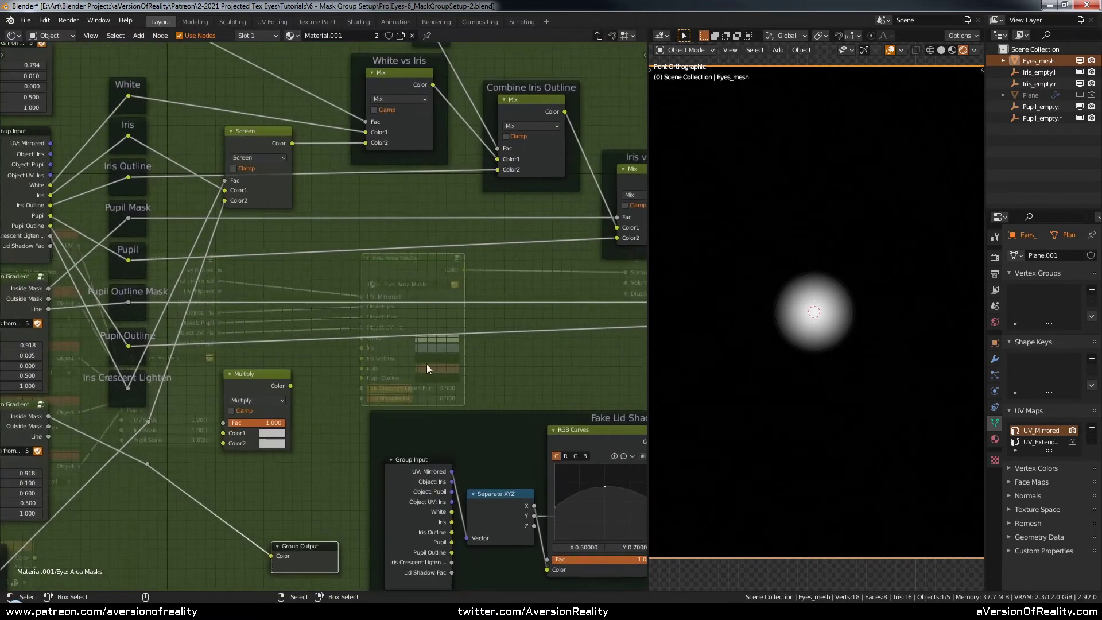
middle_click_drag(426, 365, 343, 359)
middle_click_drag(192, 367, 285, 354)
left_click_drag(274, 363, 407, 217)
left_click_drag(316, 541, 313, 498)
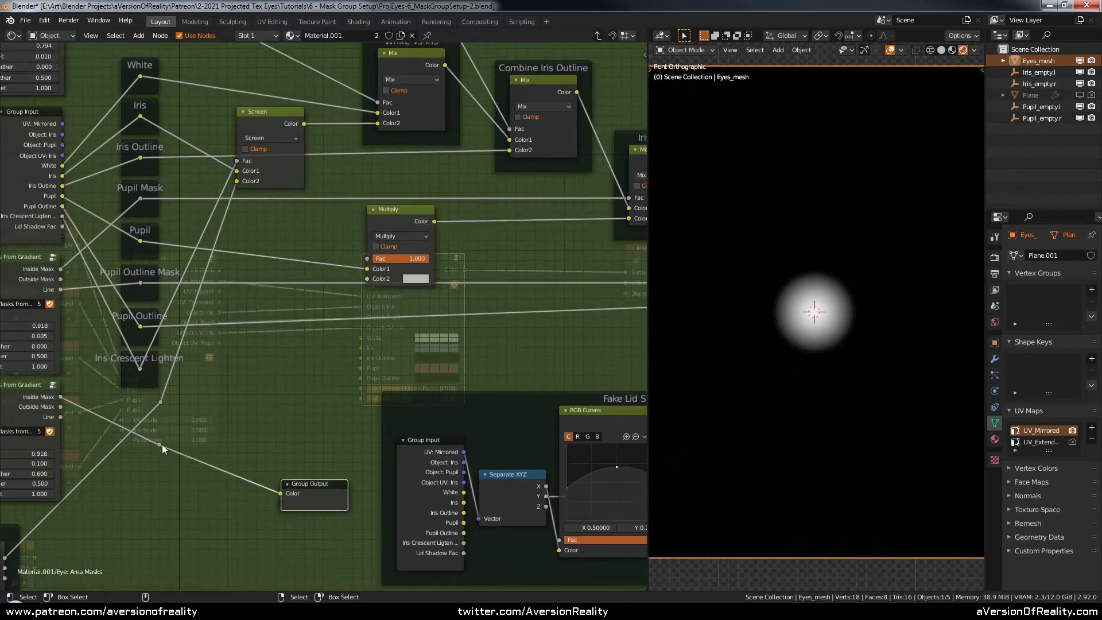
left_click_drag(161, 444, 366, 281)
Move the Group Output beside Lid Shadow Darken and connect that frame's Multiply Color to it
middle_click_drag(485, 373, 186, 324)
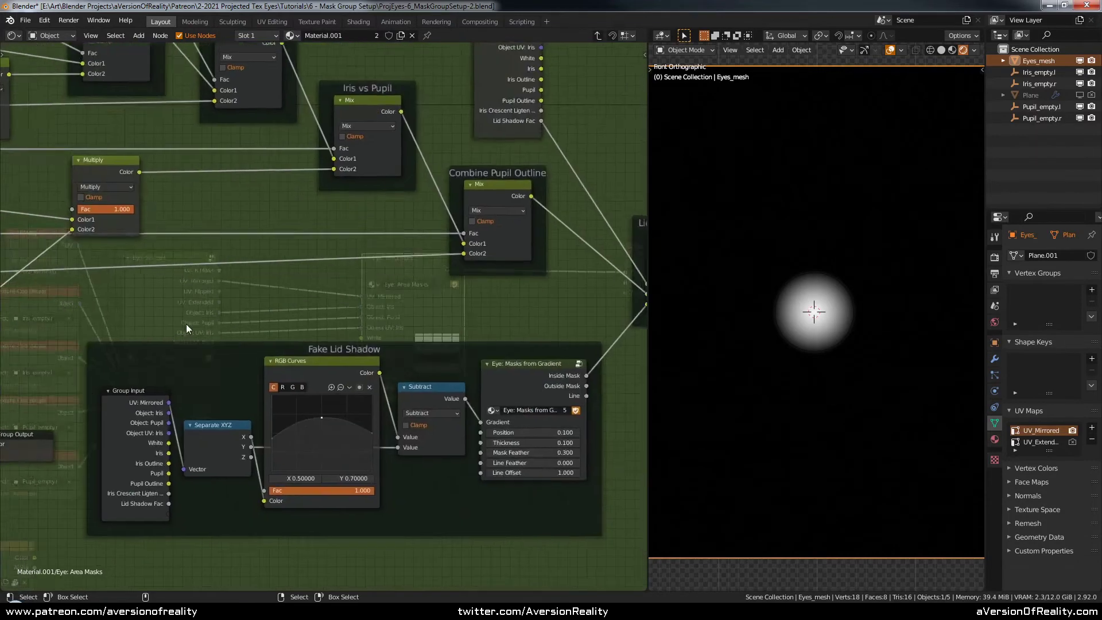
scroll(183, 326, "down", 4)
left_click_drag(106, 410, 636, 352)
middle_click_drag(635, 319, 408, 314)
scroll(409, 313, "up", 3)
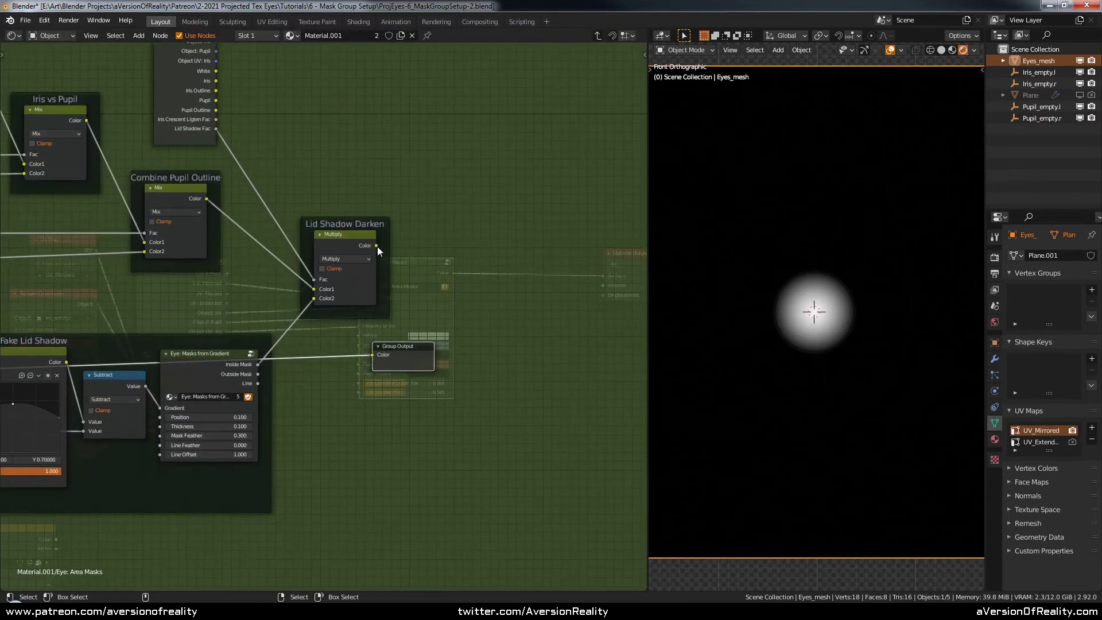
left_click_drag(376, 245, 379, 355)
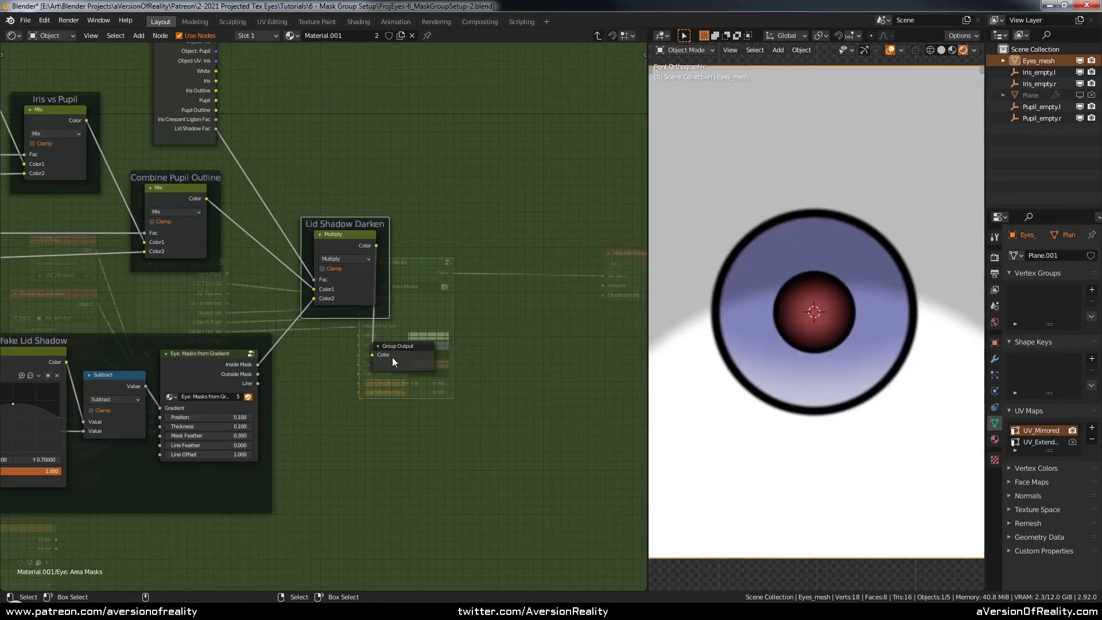
Try a Mask Feather of 0.9 on the duplicated pupil mask node
middle_click_drag(132, 285, 581, 310)
middle_click_drag(87, 298, 413, 305)
scroll(412, 305, "up", 3)
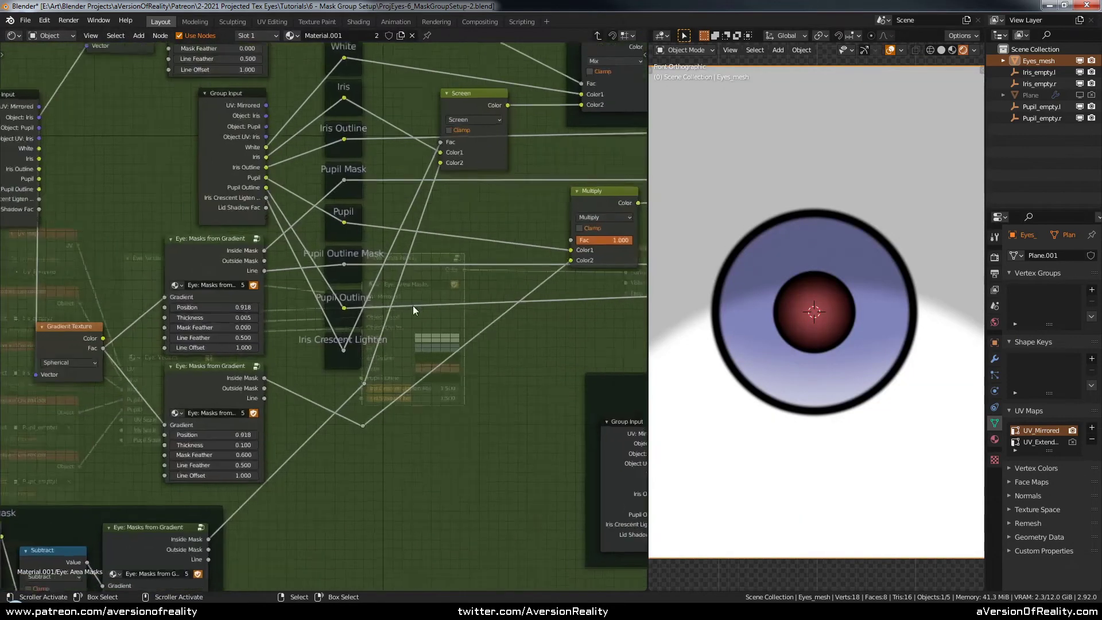
middle_click_drag(331, 422, 362, 362)
scroll(360, 361, "up", 4)
middle_click_drag(278, 387, 350, 357)
scroll(352, 362, "up", 1)
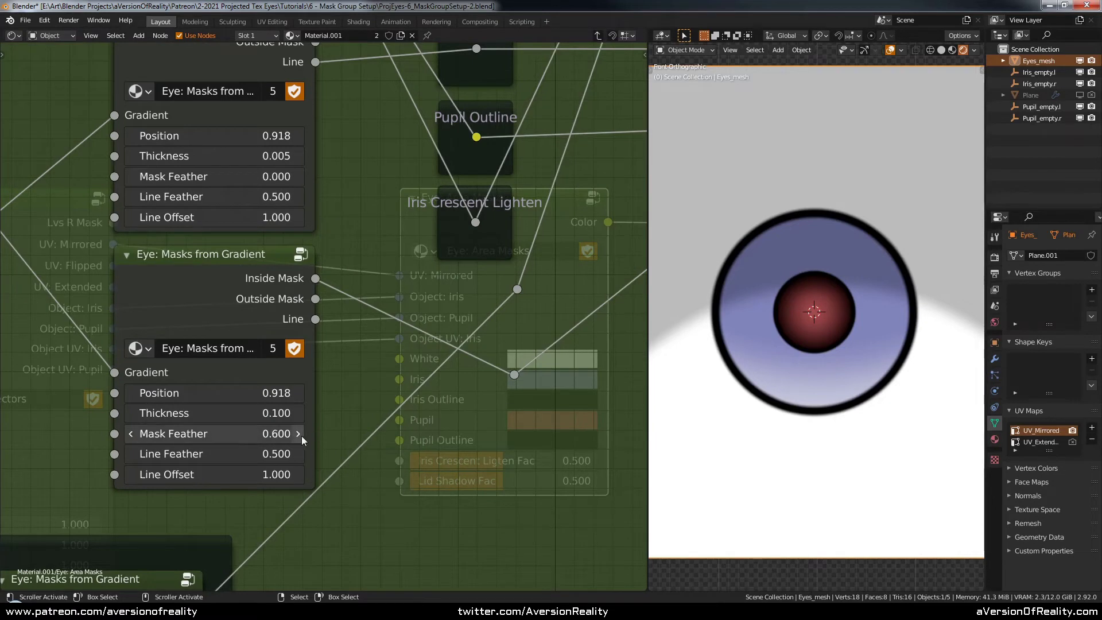
left_click(130, 434)
left_click(131, 434)
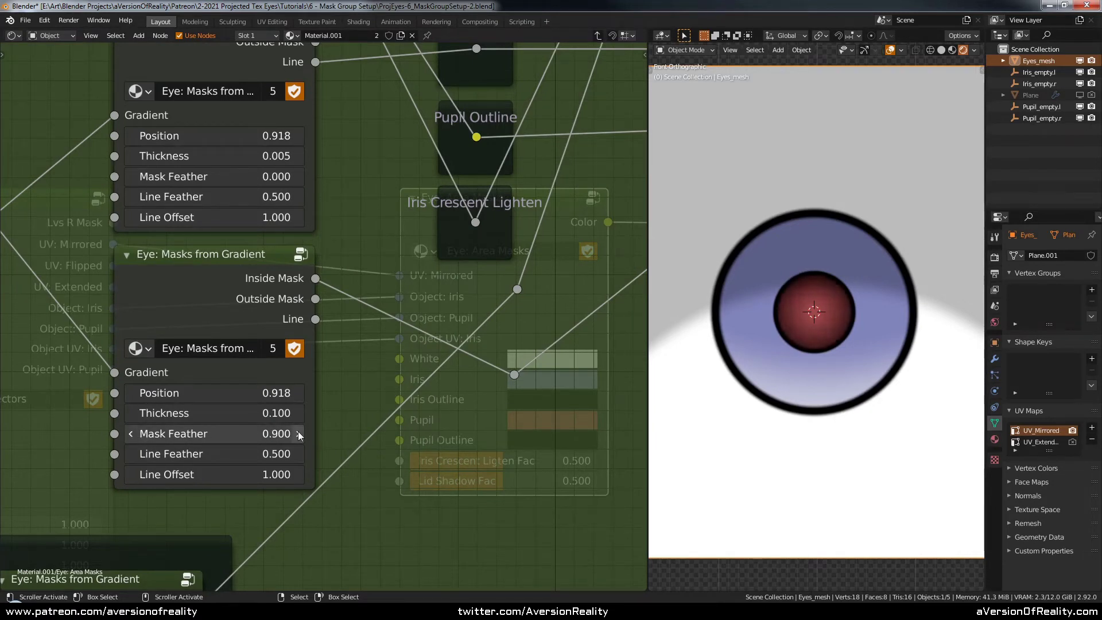
Remove the reroute and insert an RGB Curves node on the link from the feathered pupil mask to the Multiply's Color2
scroll(320, 322, "down", 3)
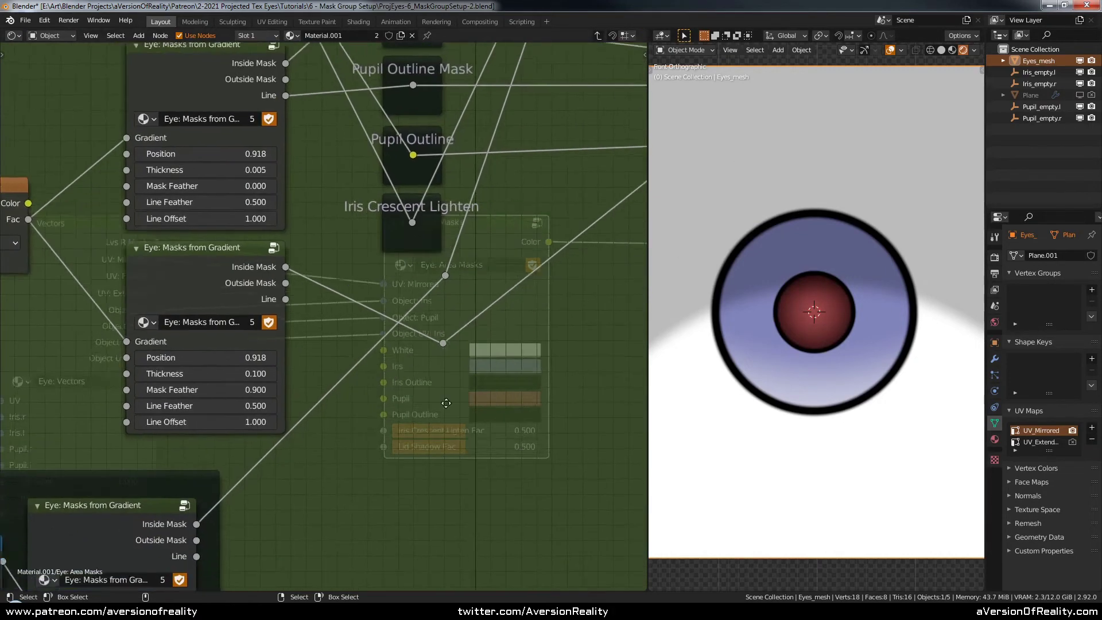
scroll(322, 333, "down", 2)
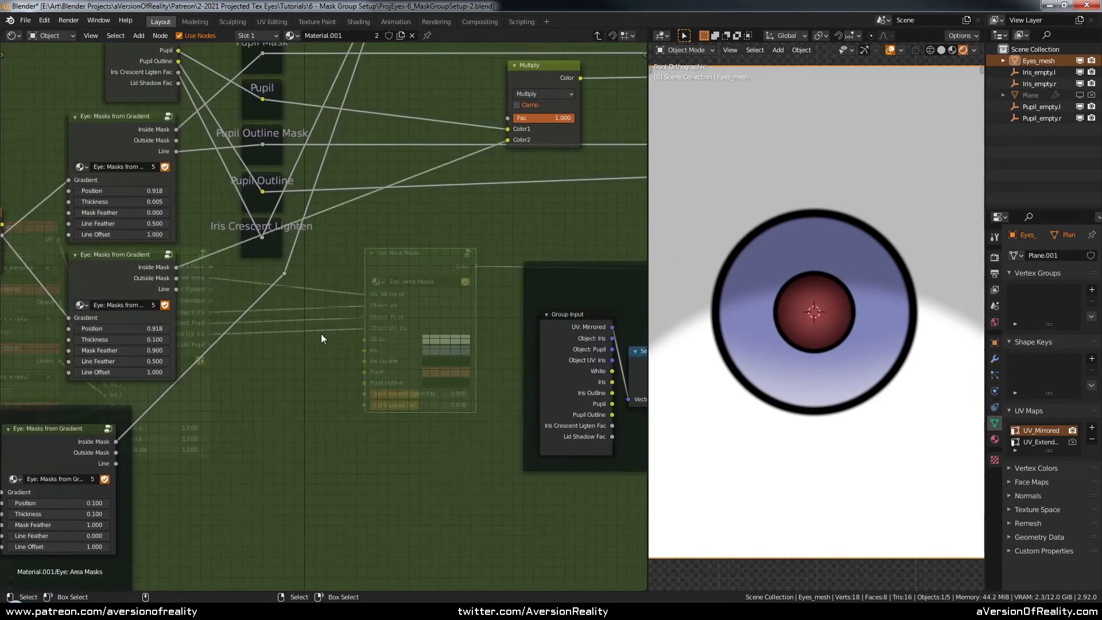
key("shift+a")
mouse_move(305, 380)
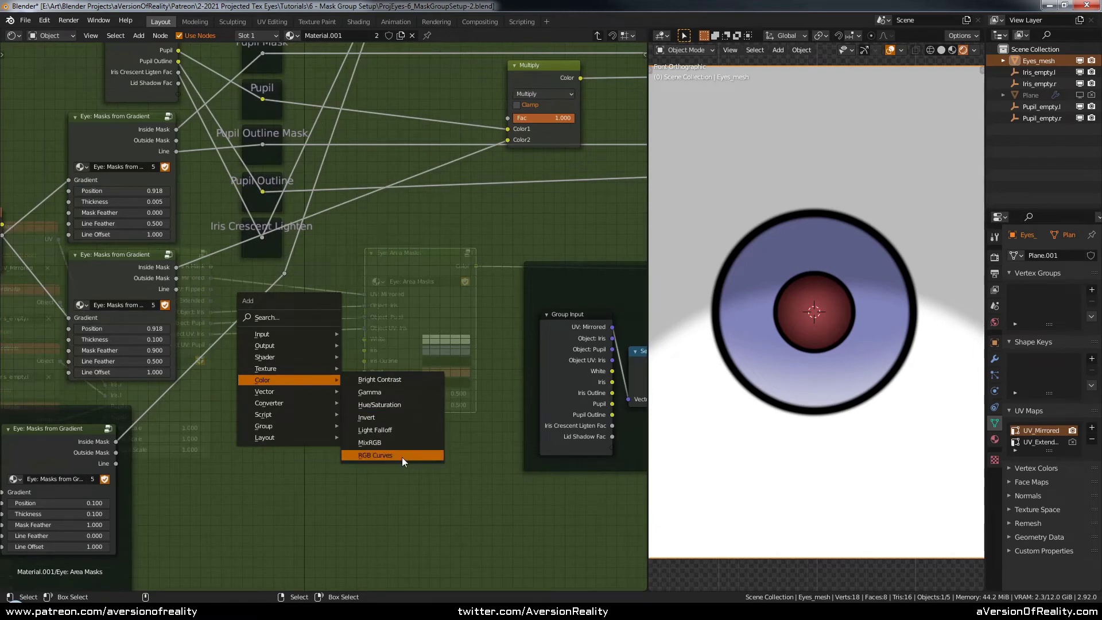
left_click(376, 455)
left_click(331, 209)
left_click_drag(370, 211, 310, 297)
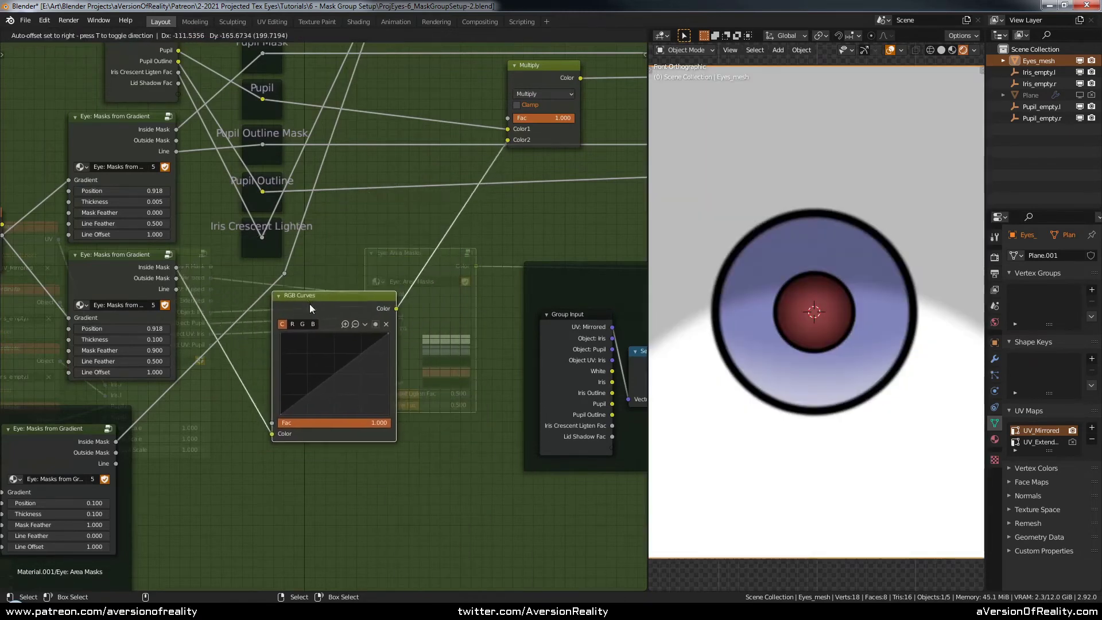
Add a control point to the new RGB Curves at X 0.45, Y 0.625 to brighten the midtones
scroll(310, 316, "up", 6)
middle_click_drag(386, 307, 316, 266)
scroll(316, 265, "up", 2)
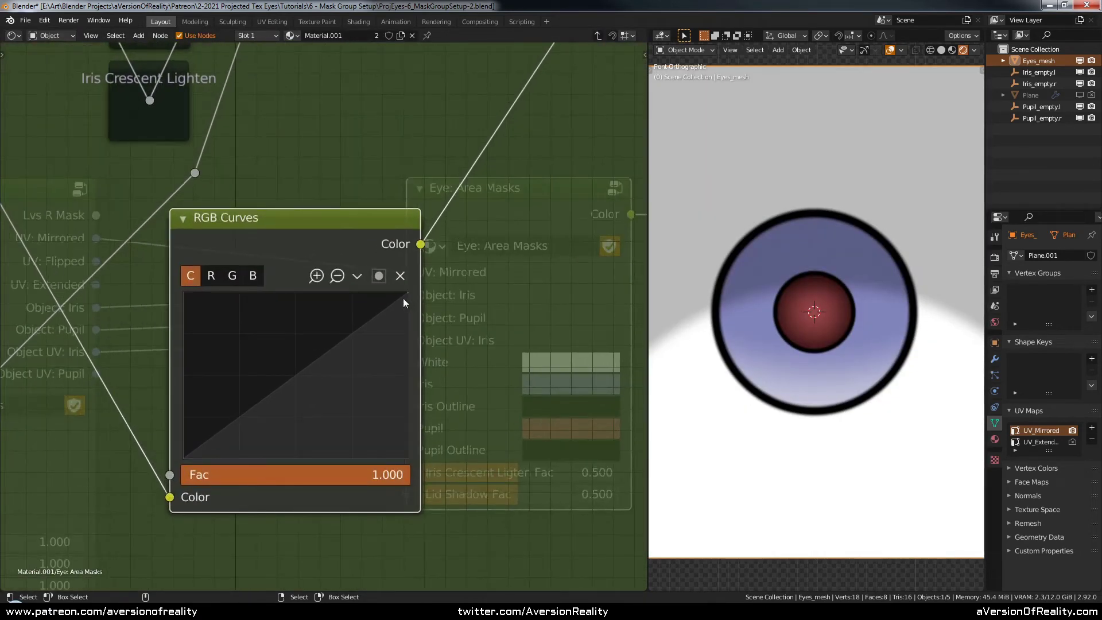
left_click_drag(304, 385, 284, 354)
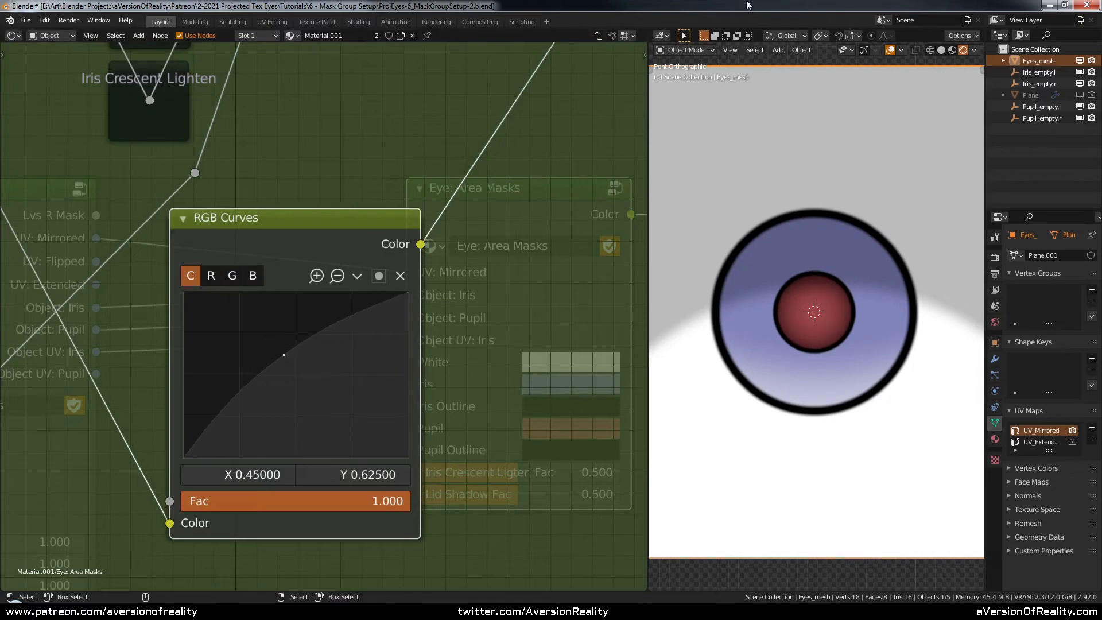
Zoom in on the eye and vary the RGB Curves Fac to compare the pupil shading, returning it to 1
scroll(825, 278, "up", 3)
scroll(259, 298, "down", 3)
scroll(256, 344, "up", 2)
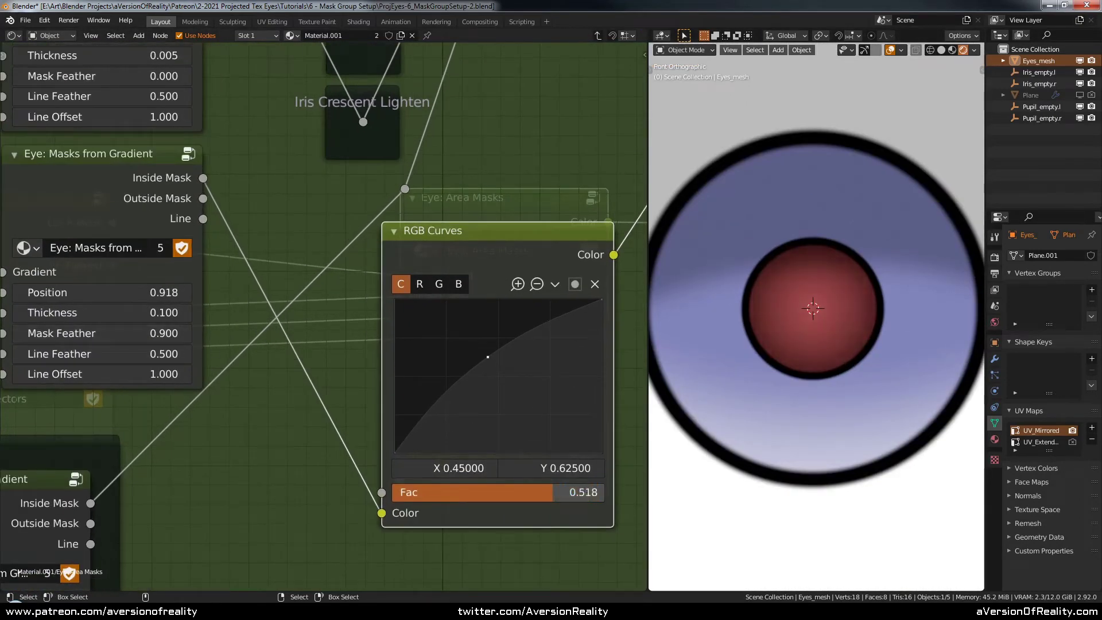
left_click_drag(470, 492, 558, 480)
Try Thickness 0.2 and Mask Feather 1.0 on the feathered pupil mask, with the curve point at X 0.42273, Y 0.68125
scroll(313, 343, "up", 2)
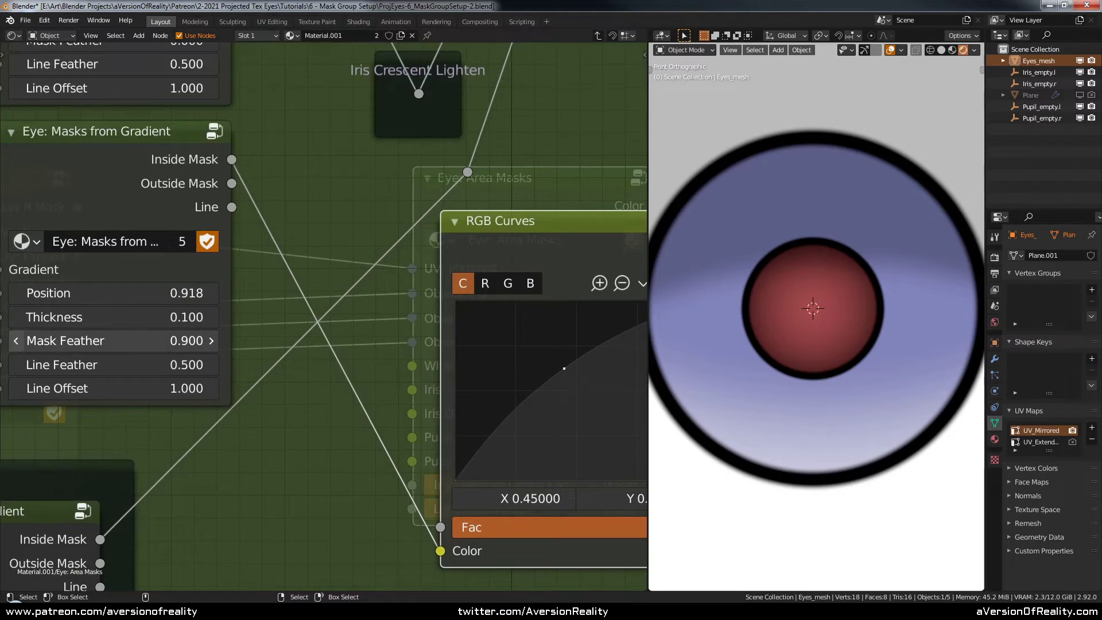
middle_click_drag(148, 352, 227, 353)
double_click(233, 319)
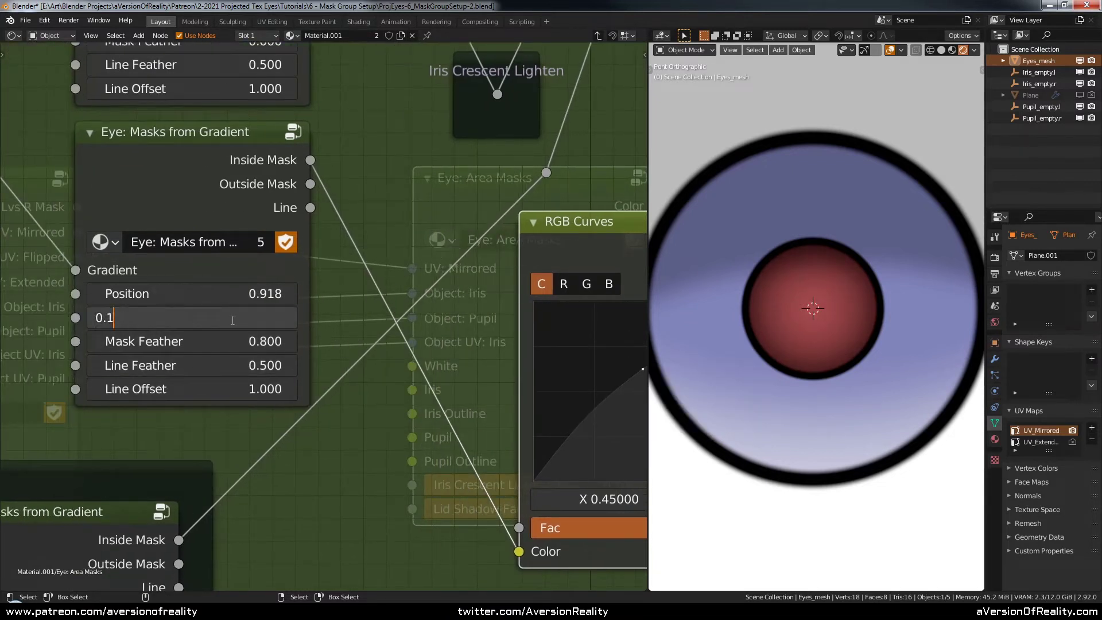
type("2")
key("Return")
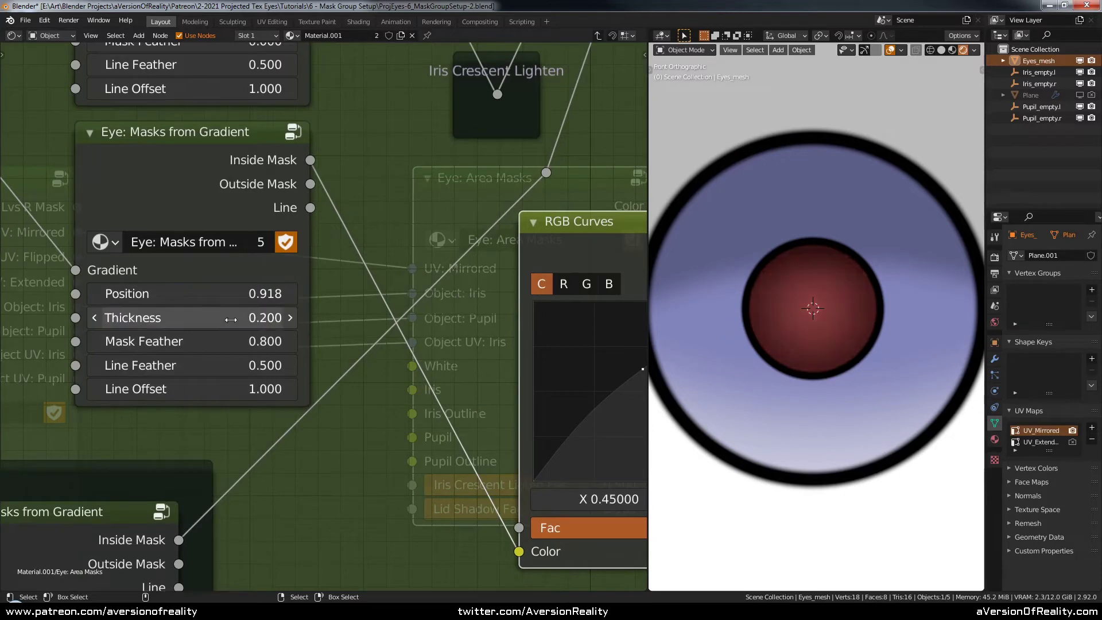
left_click(289, 342)
left_click(289, 342)
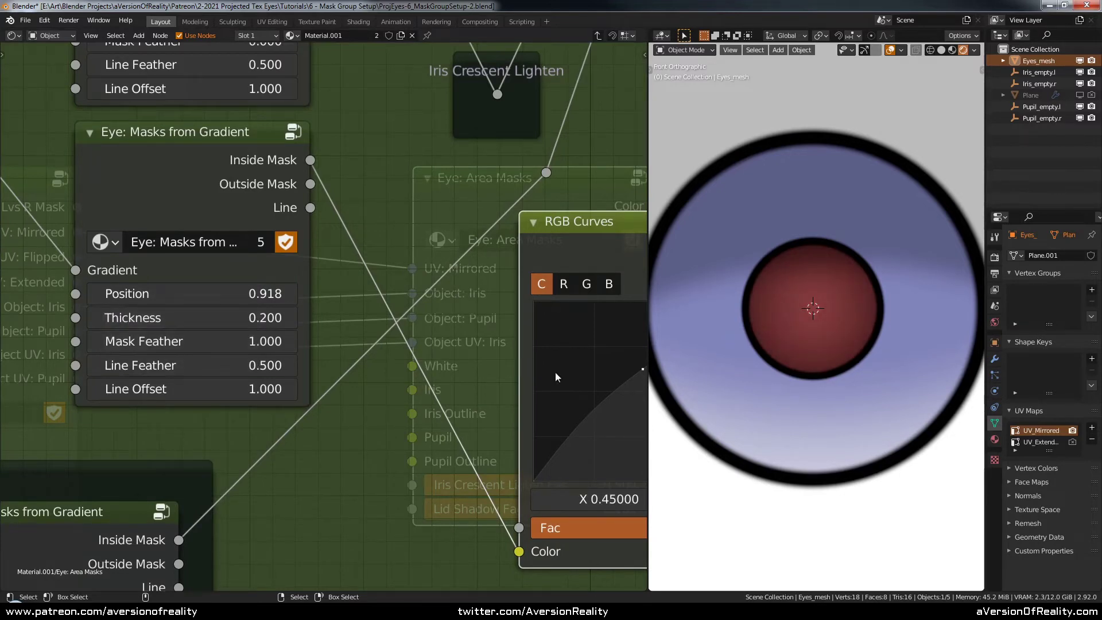
middle_click_drag(555, 375, 307, 342)
mouse_move(394, 336)
left_mouse_down()
mouse_move(370, 310)
mouse_move(387, 326)
left_mouse_up()
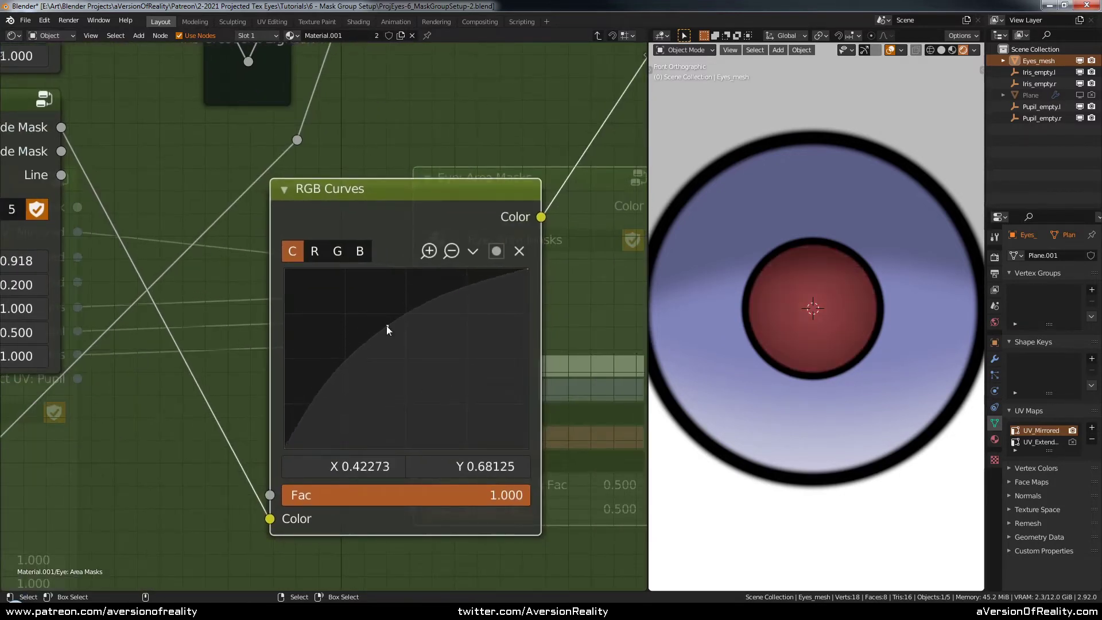
Set the feathered pupil mask's Thickness to 0.1 and its Mask Feather to 0.6
middle_click_drag(218, 340, 382, 345)
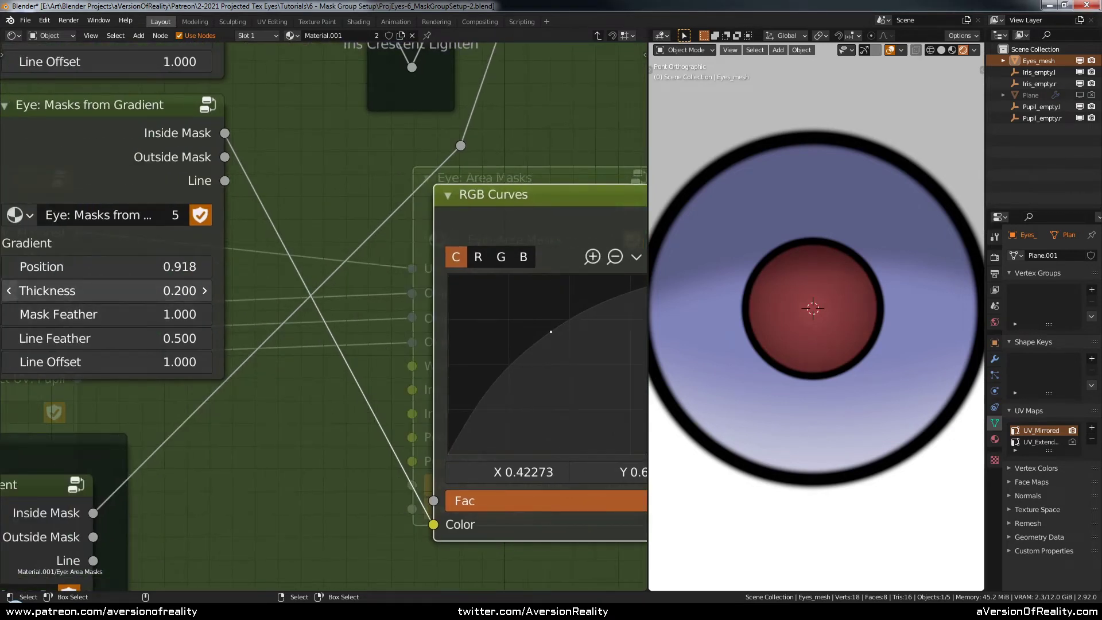
scroll(149, 291, "down", 1, "ctrl")
middle_click_drag(149, 294, 268, 291)
scroll(259, 311, "down", 10, "ctrl")
scroll(258, 311, "up", 4, "ctrl")
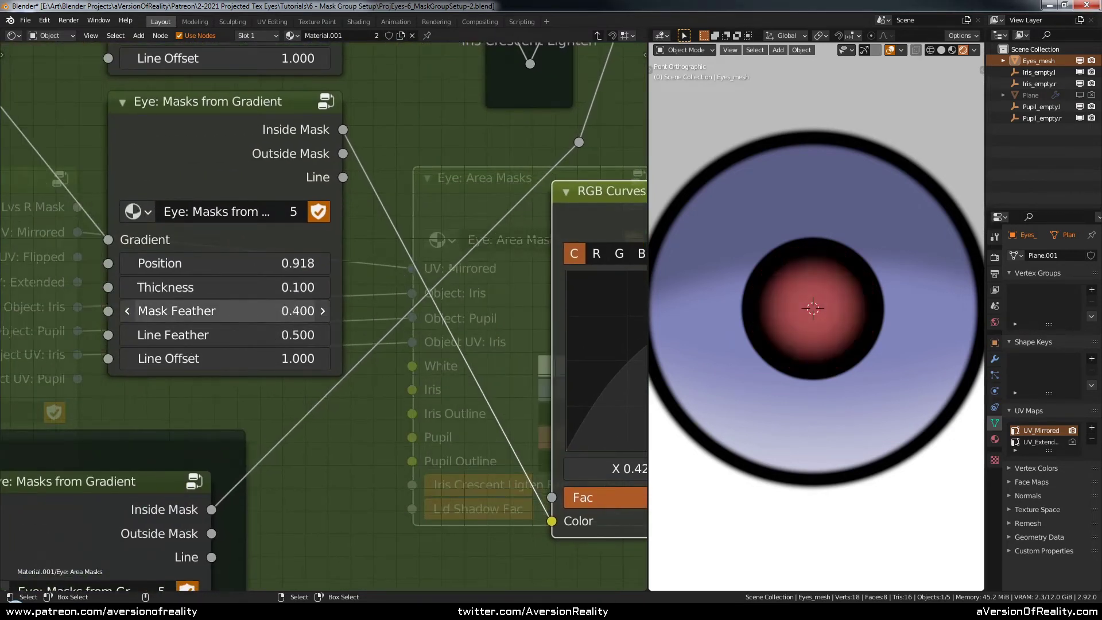
scroll(227, 310, "up", 3, "ctrl")
scroll(227, 310, "down", 3, "ctrl")
scroll(227, 311, "up", 2, "ctrl")
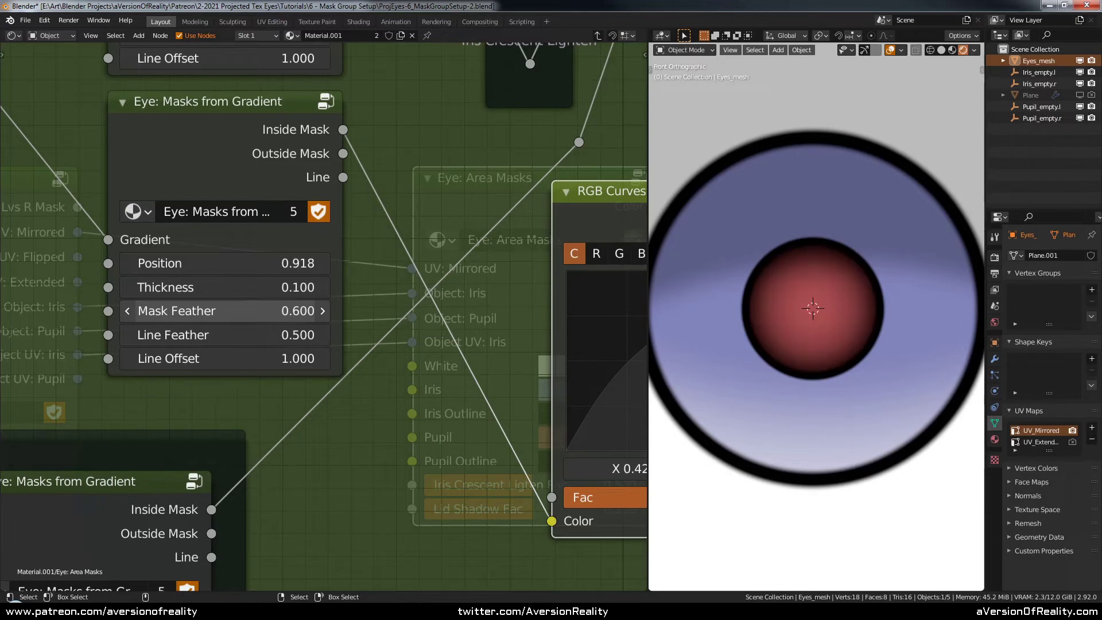
scroll(228, 311, "up", 1, "ctrl")
scroll(228, 310, "down", 1, "ctrl")
Raise the RGB Curves point to X 0.39545, Y 0.73125 and shift the node closer to the feathered pupil mask
middle_click_drag(624, 385, 329, 334)
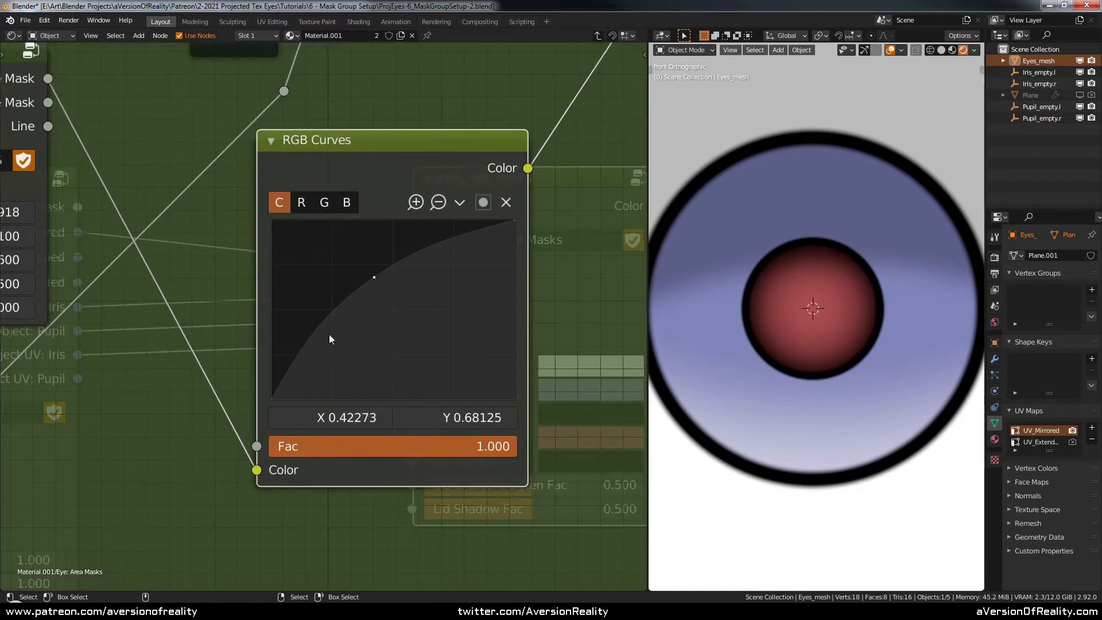
left_click_drag(329, 339, 327, 337)
left_click_drag(363, 264, 368, 269)
scroll(489, 312, "down", 1)
scroll(489, 309, "down", 3)
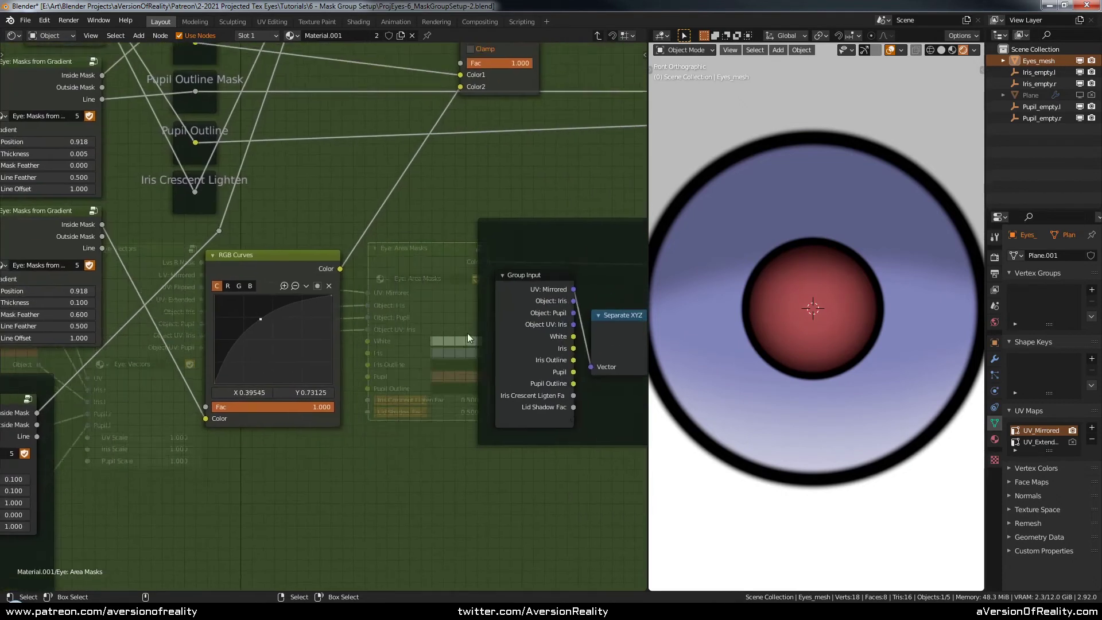
scroll(456, 325, "down", 1)
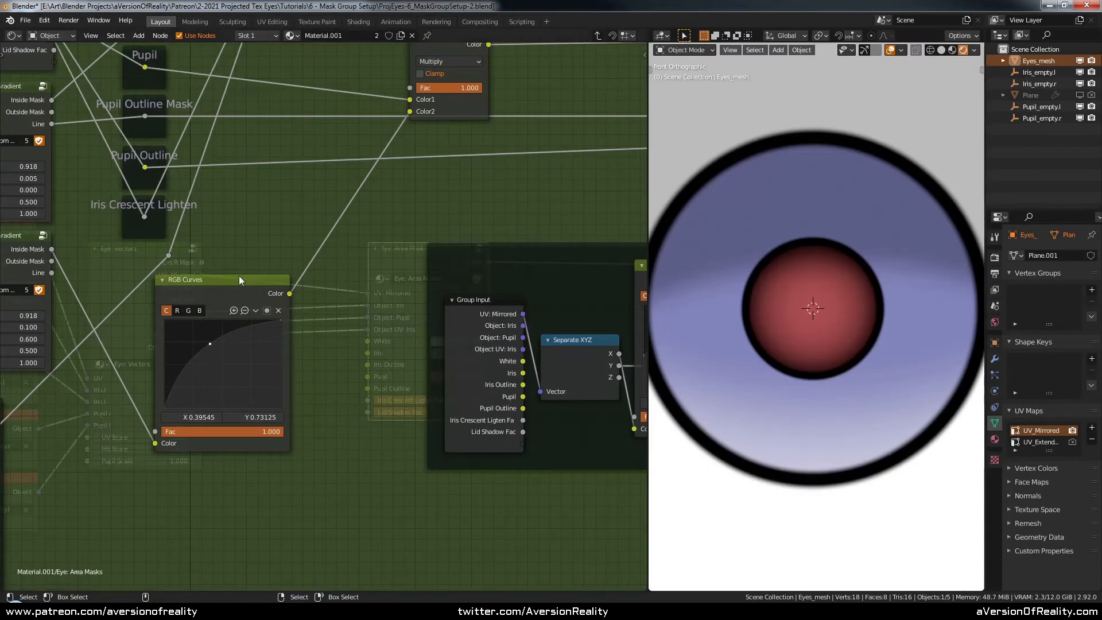
left_click_drag(239, 277, 209, 286)
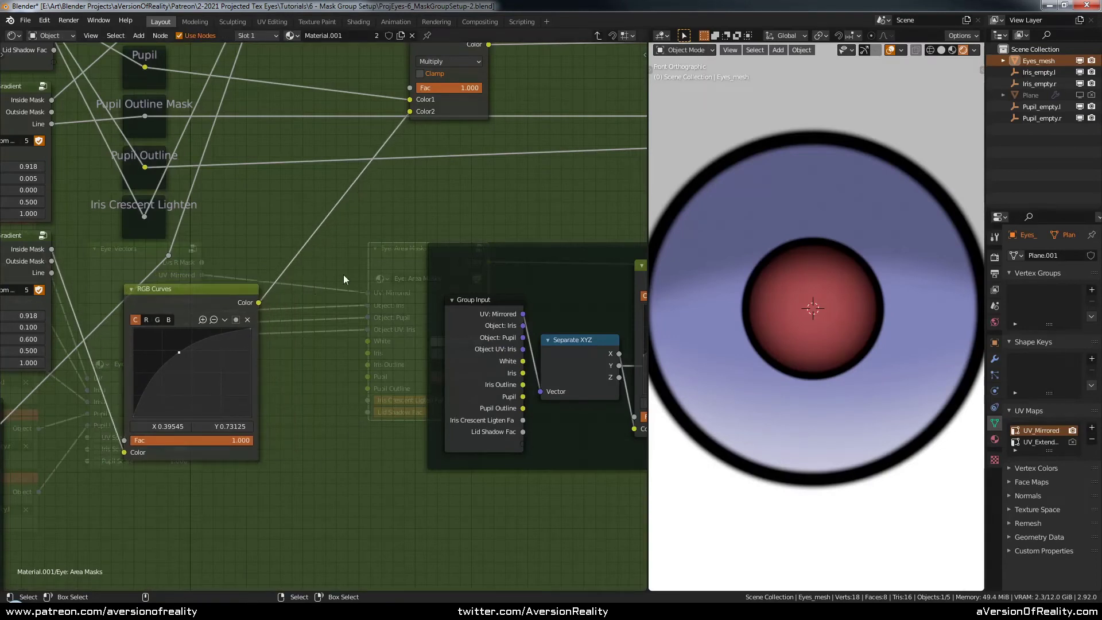
middle_click_drag(371, 246, 344, 333)
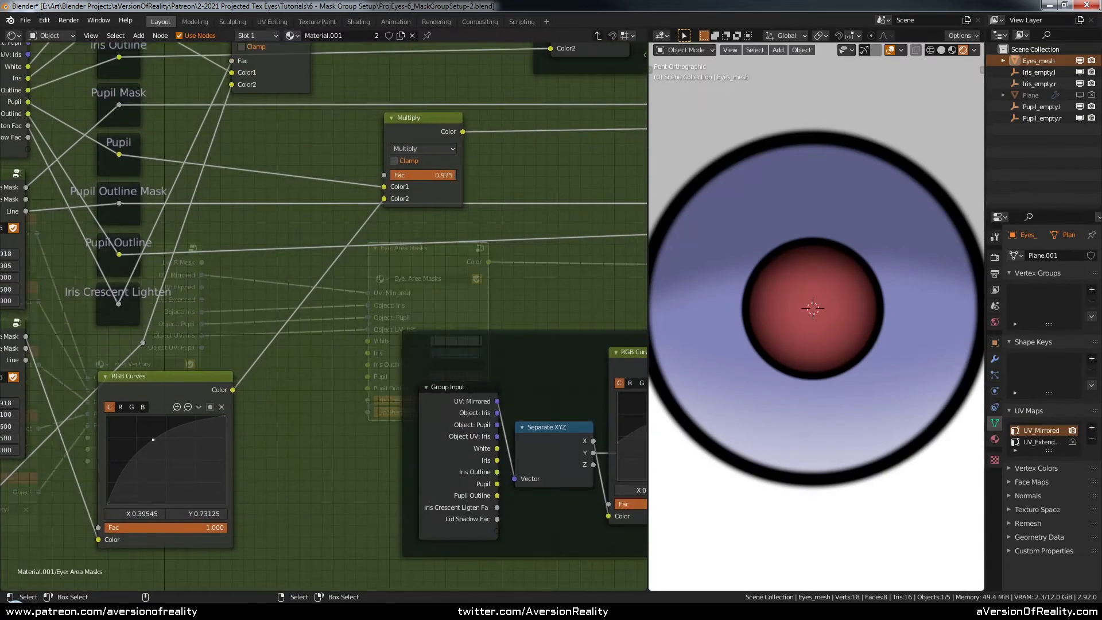
Set the pupil Multiply node's Fac to 1.0 and shift the RGB Curves node slightly toward it
mouse_move(454, 175)
left_mouse_down()
mouse_move(390, 175)
mouse_move(454, 175)
left_mouse_up()
scroll(423, 271, "down", 3)
middle_click_drag(422, 275, 509, 294)
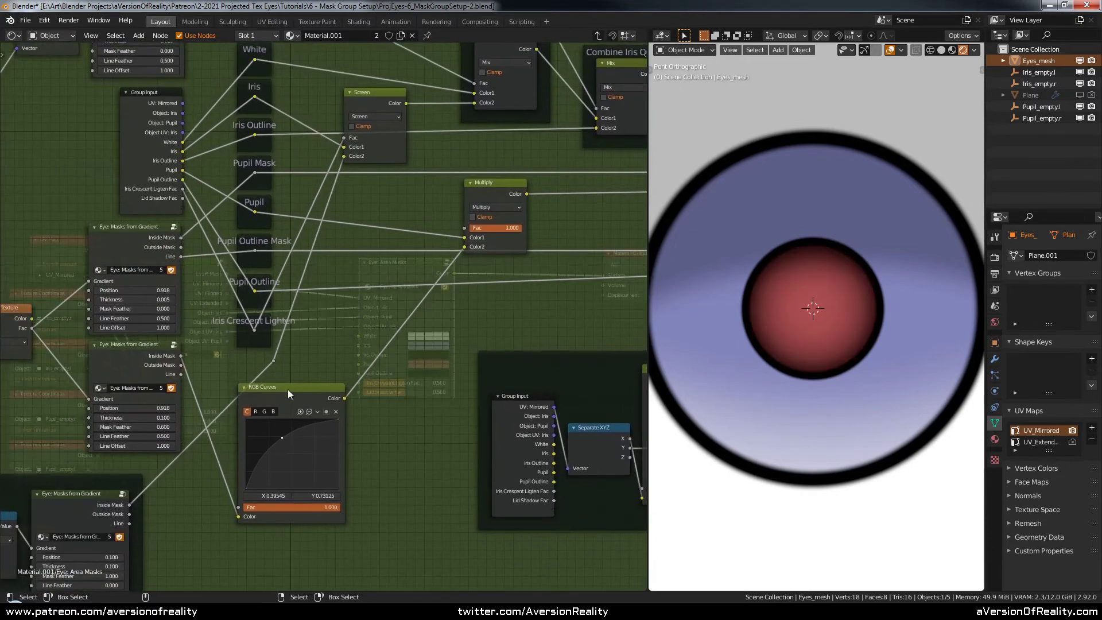
left_click_drag(288, 389, 337, 399)
Expose the pupil Multiply node's Fac as a new input of the group
left_click(379, 349)
middle_click_drag(364, 339, 411, 381)
scroll(411, 381, "up", 1)
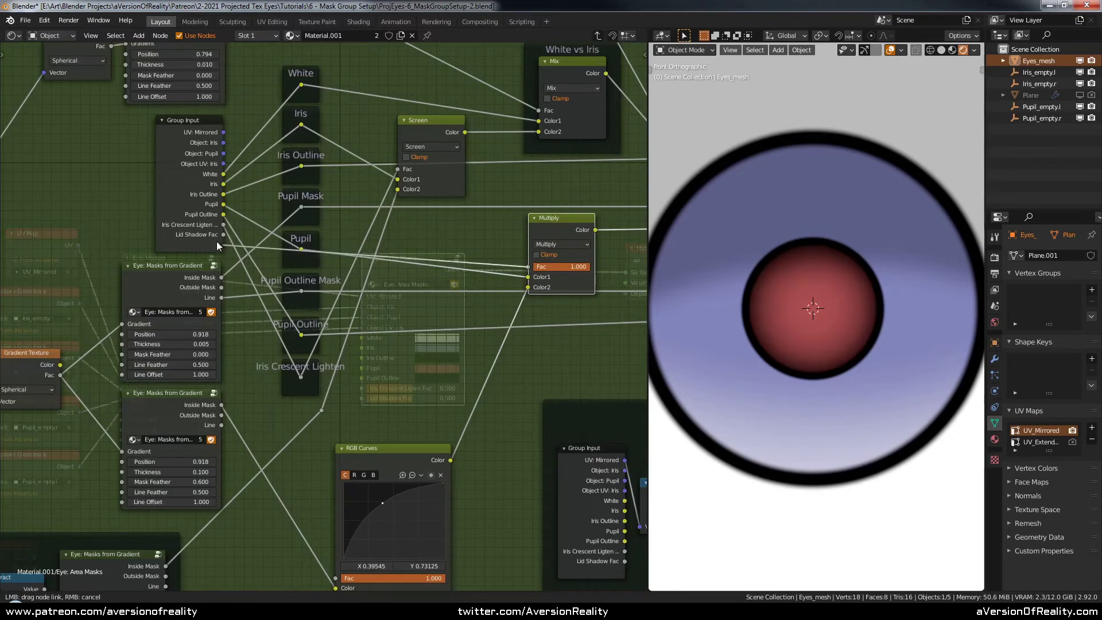
left_click_drag(217, 244, 217, 245)
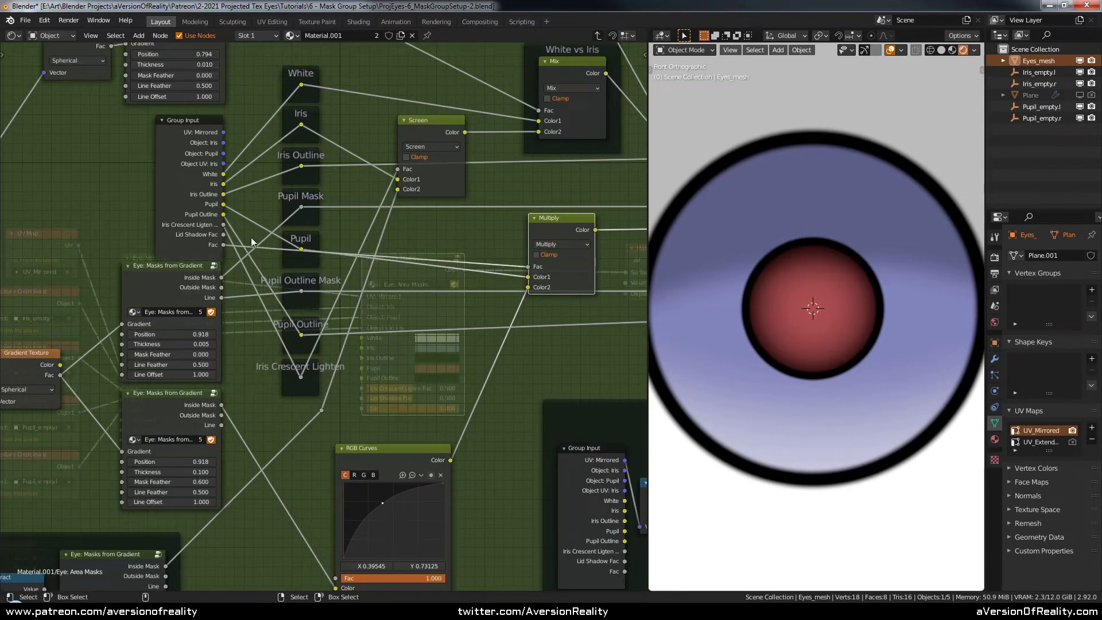
Lower the two pupil Eye: Masks from Gradient nodes straight down so they clear the Group Input node above them
middle_click_drag(154, 275, 274, 238)
scroll(274, 237, "up", 1)
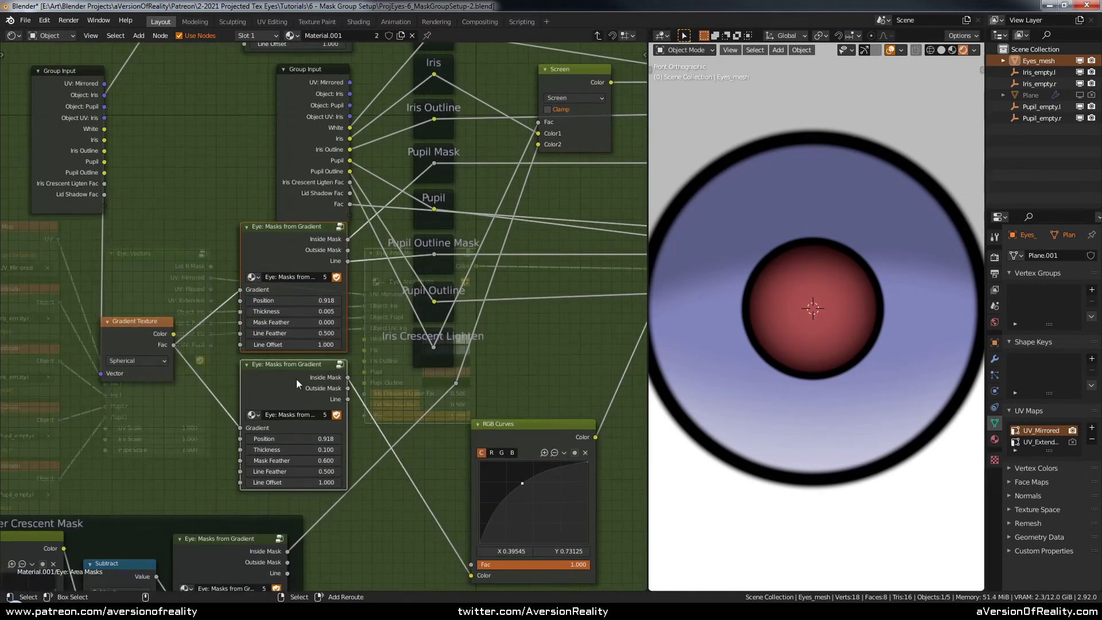
key("g")
key("y")
left_click(333, 315)
Rename the new Fac input of the group to "Pupil Darken Fac"
left_click(321, 214)
key("n")
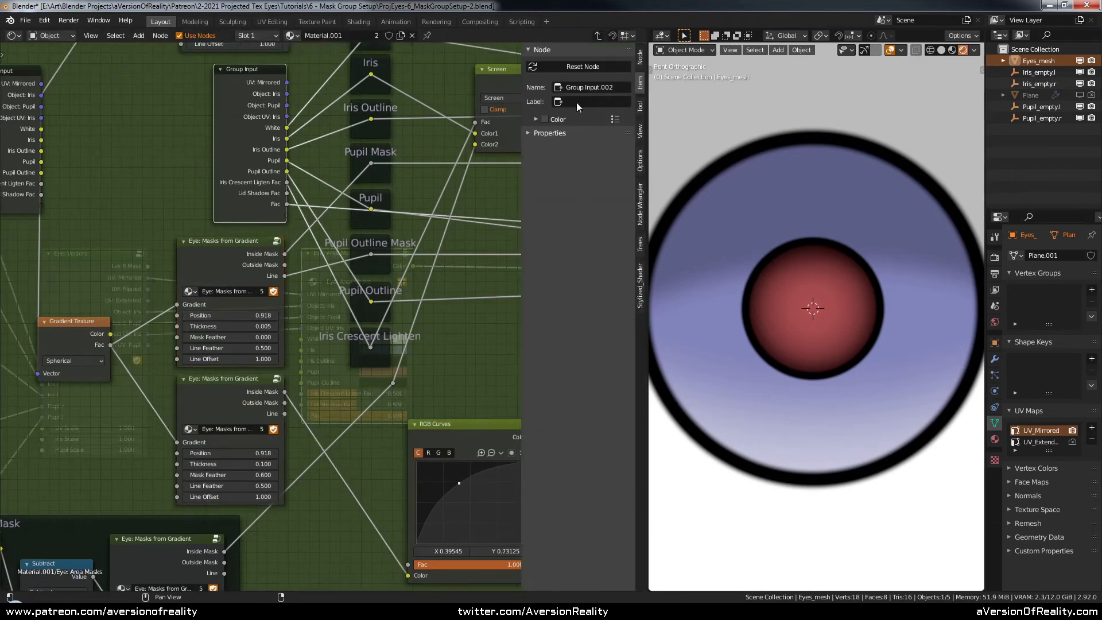
left_click(641, 56)
double_click(575, 115)
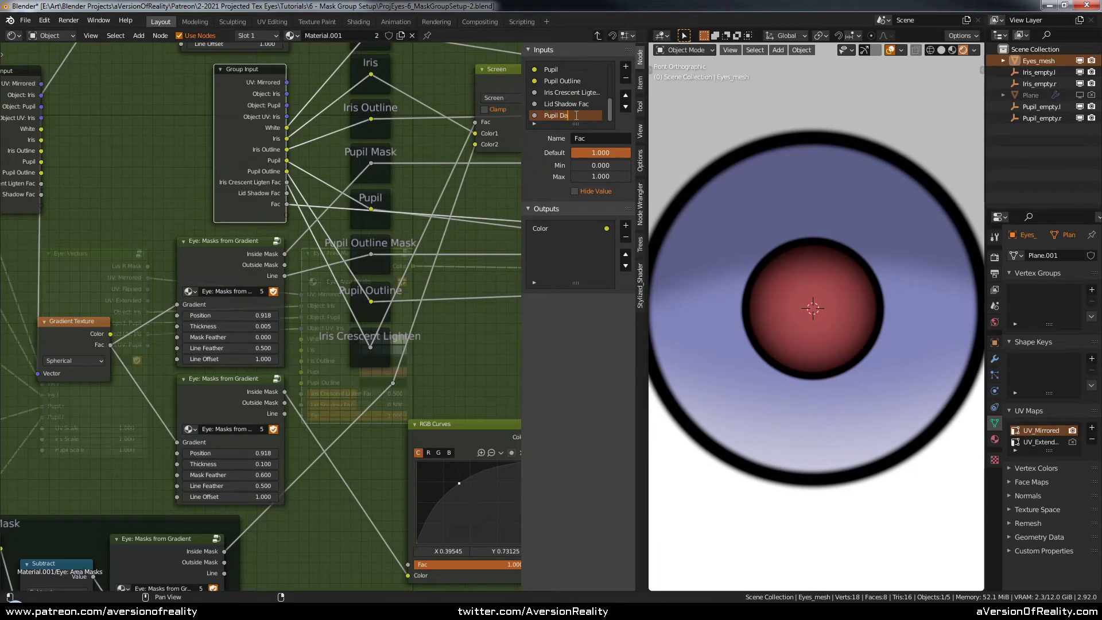
key("n")
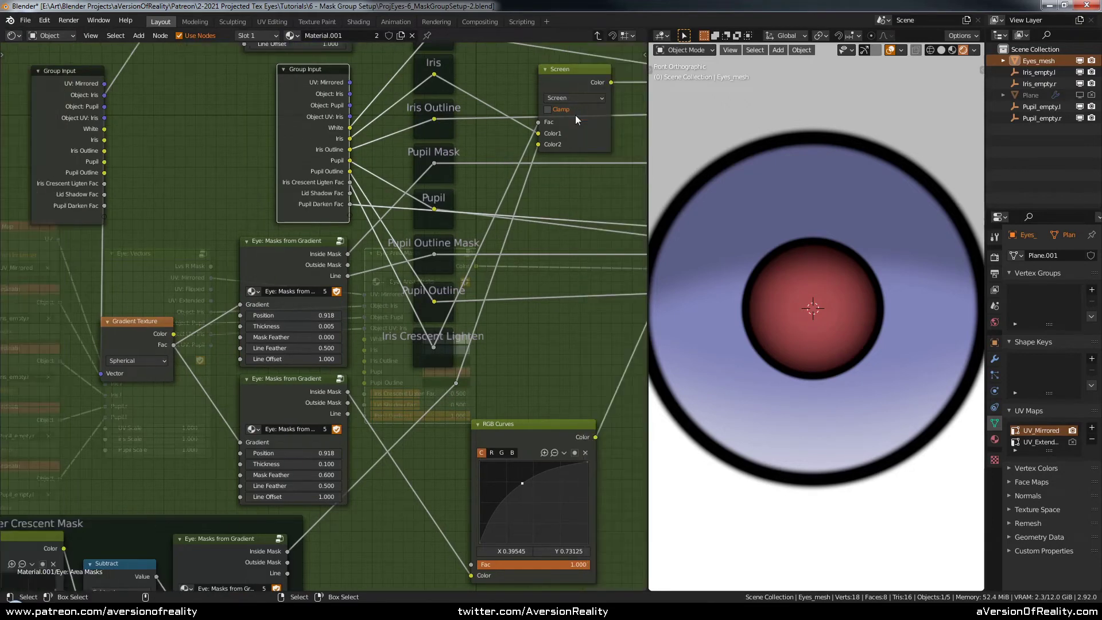
Move the Iris Lower Crescent Mask frame down and spread the pupil's Group Input, Gradient Texture and mask nodes away from the reroutes
middle_click_drag(534, 313, 381, 355)
middle_click_drag(455, 380, 453, 329)
scroll(480, 367, "down", 3)
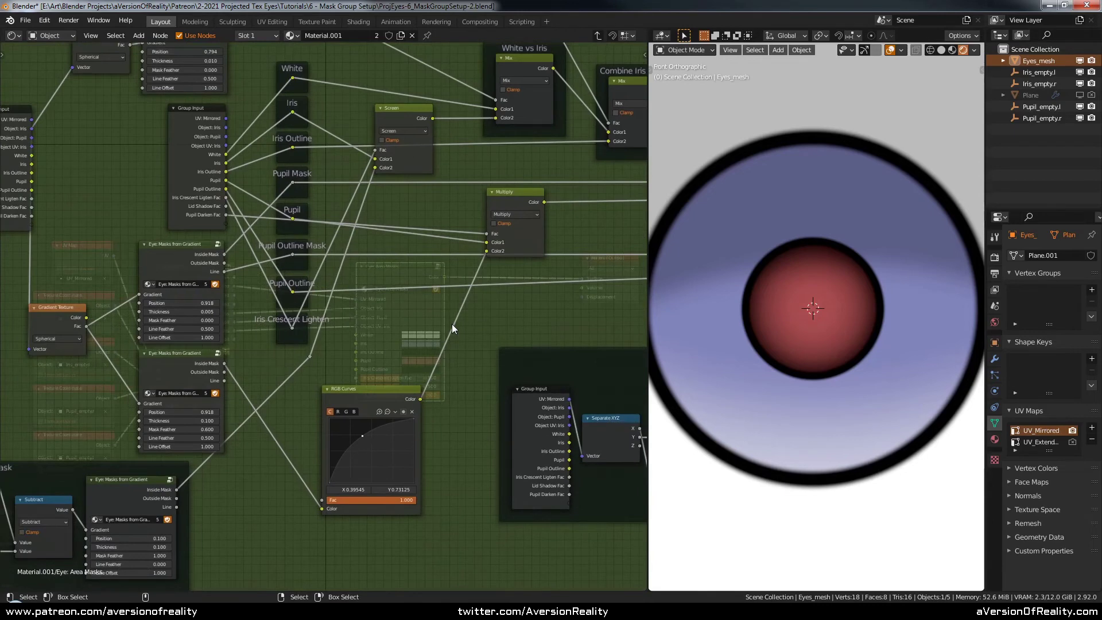
scroll(453, 323, "down", 3)
middle_click_drag(339, 534, 367, 505)
scroll(367, 505, "up", 3)
key("g")
middle_click_drag(287, 269, 366, 320)
key("c")
left_click(182, 311)
key("g")
middle_click_drag(278, 323, 380, 330)
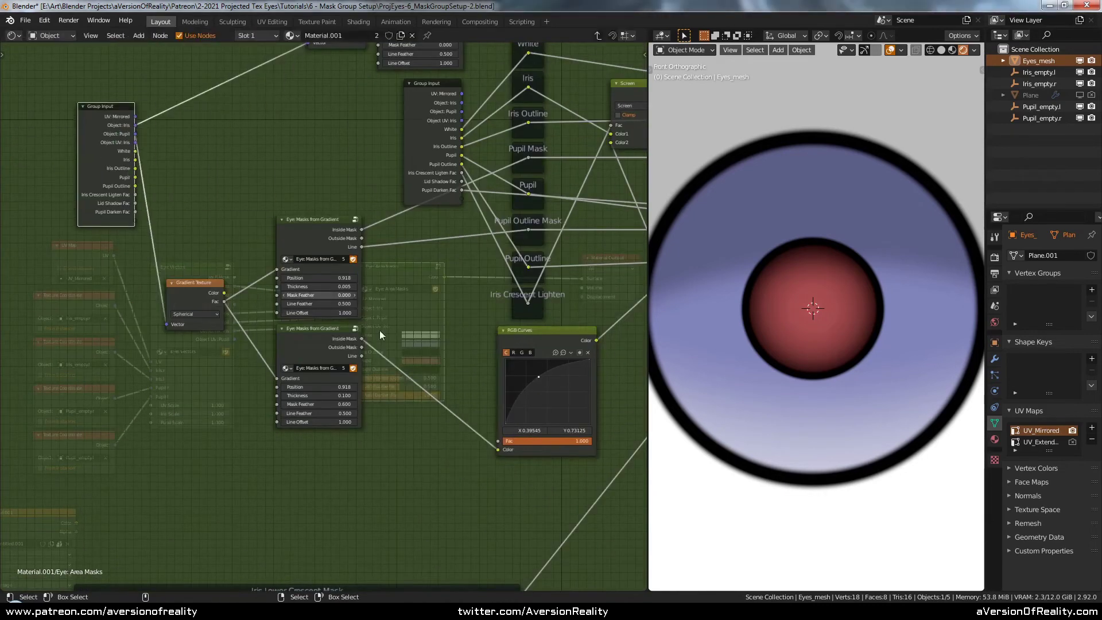
Place the RGB Curves node beside the feathered pupil mask and frame both nodes with the label "Pupil Darken Mask"
left_click_drag(520, 330, 403, 329)
key("ctrl+j")
key("n")
left_click(641, 82)
left_click(606, 102)
type("Pupil Darken ")
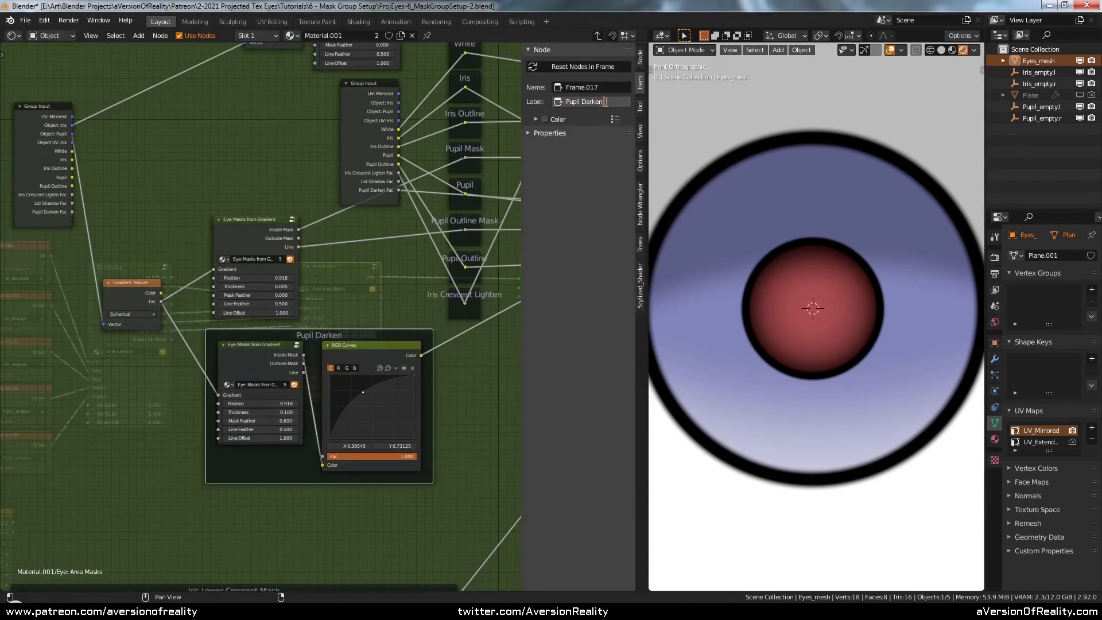
type("Mask")
key("Return")
key("n")
Shift the Pupil Darken Mask frame and the upper pupil mask node closer to the labelled reroutes
middle_click_drag(424, 328, 268, 326)
left_click_drag(268, 327, 313, 324)
left_click_drag(140, 220, 236, 217)
middle_click_drag(177, 234, 387, 230)
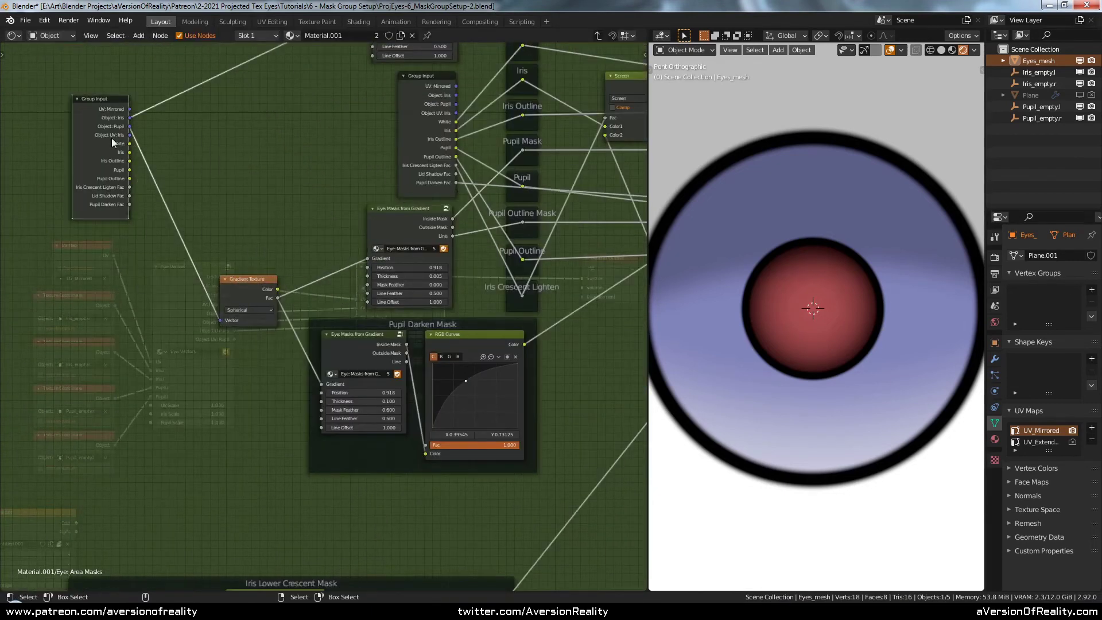
Frame the pupil Multiply node with the label "Pupil Darken"
type("Pupil Darken")
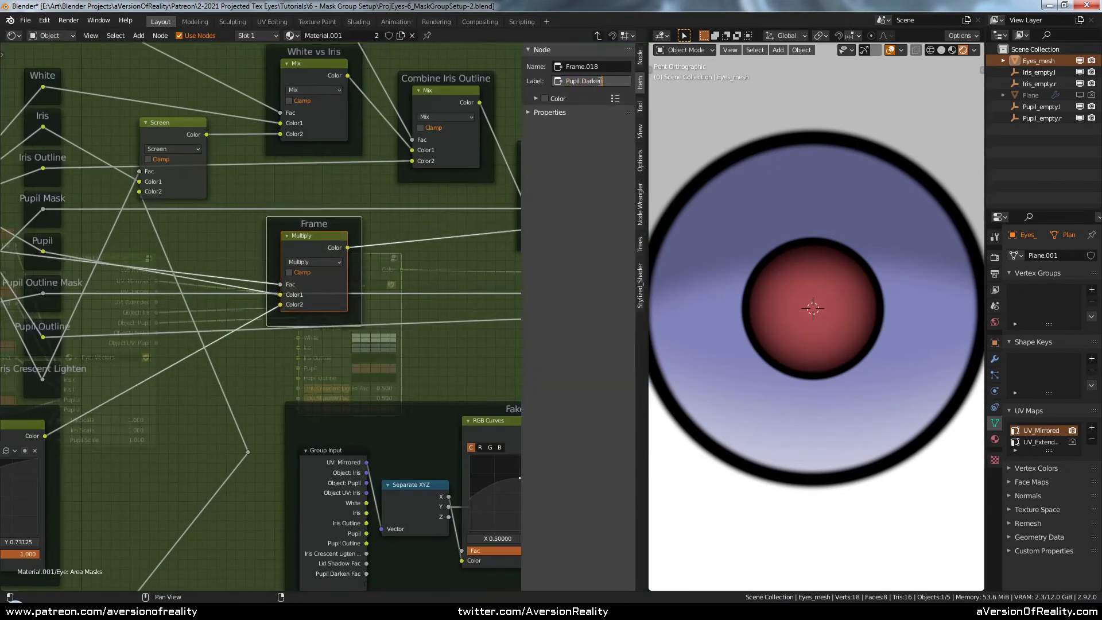
key("Return")
key("n")
Frame the Screen node with the label "Iris Lighten"
middle_click_drag(244, 129, 309, 197)
left_click(307, 197)
key("n")
key("ctrl+j")
left_click_drag(278, 184, 278, 199)
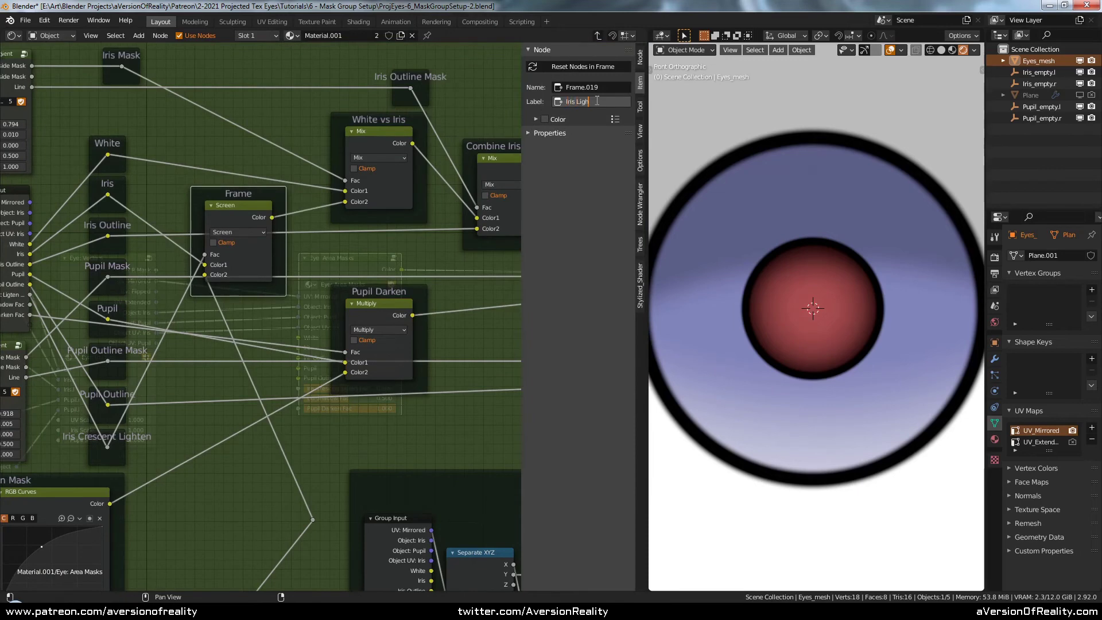
left_click(598, 100)
type("Iris Ligh")
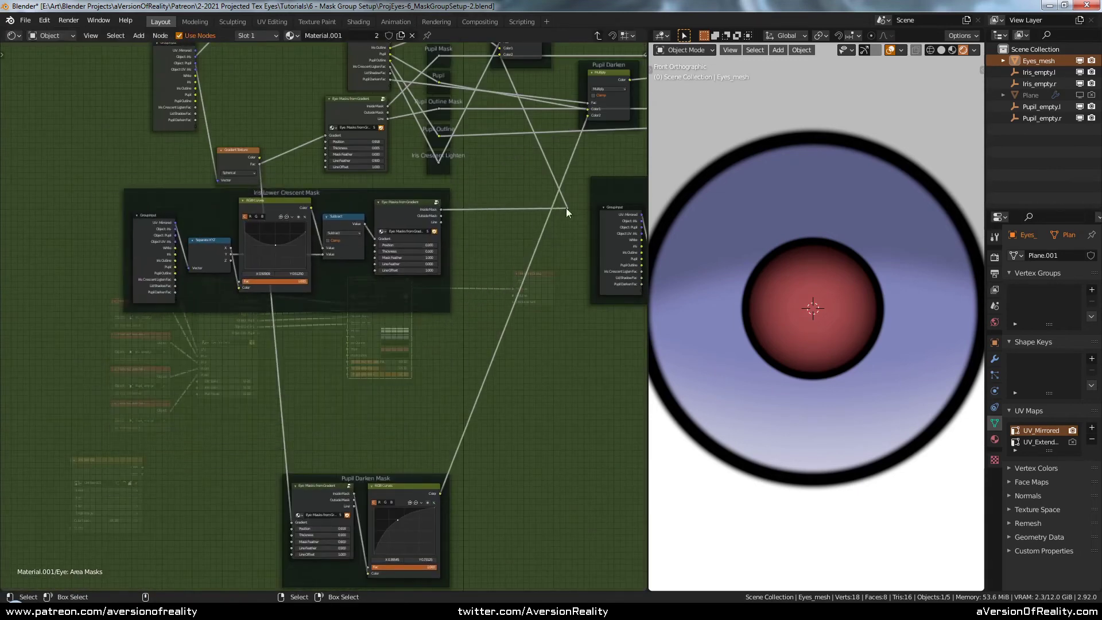
Stack the Pupil Darken Mask frame above the Iris Lower Crescent Mask frame and pull the crescent link's reroute closer to them
left_click_drag(567, 209, 455, 184)
left_click_drag(419, 195, 358, 203)
left_click_drag(431, 479, 437, 333)
middle_click_drag(457, 295, 457, 337)
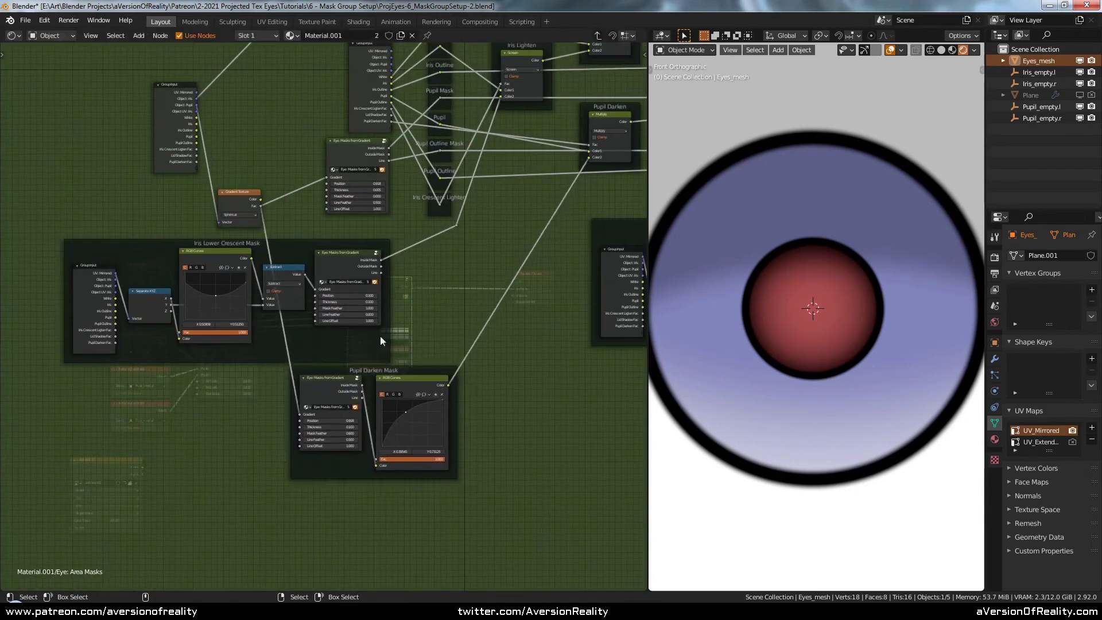
left_click_drag(380, 337, 380, 590)
left_click_drag(445, 476, 376, 330)
left_click_drag(376, 500, 376, 347)
Add a reroute to the Pupil Darken Mask link and position it and the crescent reroute so both links run clear of the frames
scroll(460, 230, "up", 3)
middle_click_drag(459, 227, 413, 315)
left_click_drag(412, 312, 411, 346)
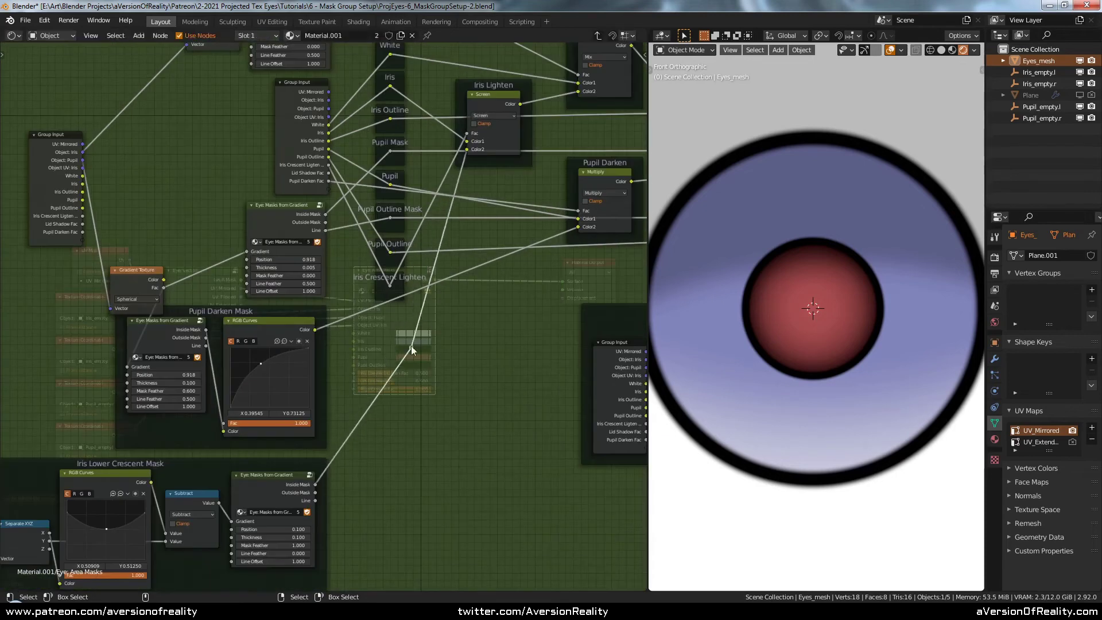
right_click_drag(445, 265, 451, 292, "shift")
left_click_drag(448, 279, 412, 316)
scroll(411, 345, "down", 4)
middle_click_drag(490, 310, 394, 422)
scroll(394, 422, "up", 5)
left_click_drag(337, 186, 344, 191)
middle_click_drag(602, 287, 344, 253)
left_click_drag(395, 244, 399, 253)
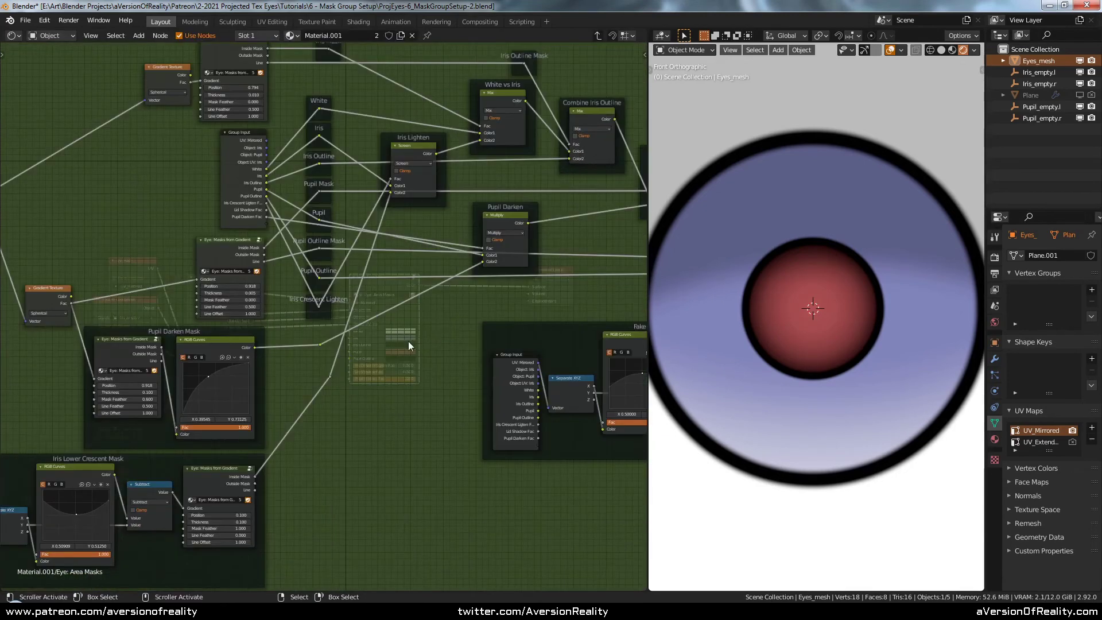
Nudge the Iris Lighten frame toward White vs Iris and reposition the Pupil Darken frame below it
middle_click_drag(408, 341, 501, 344)
key("n")
key("n")
middle_click_drag(553, 318, 341, 418)
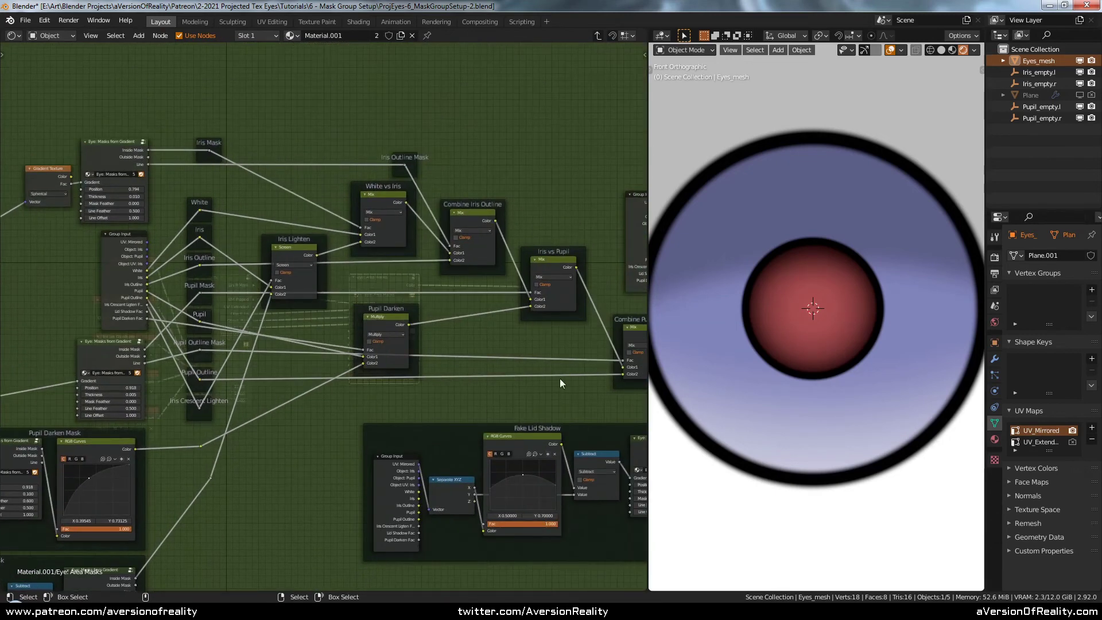
scroll(419, 336, "up", 5)
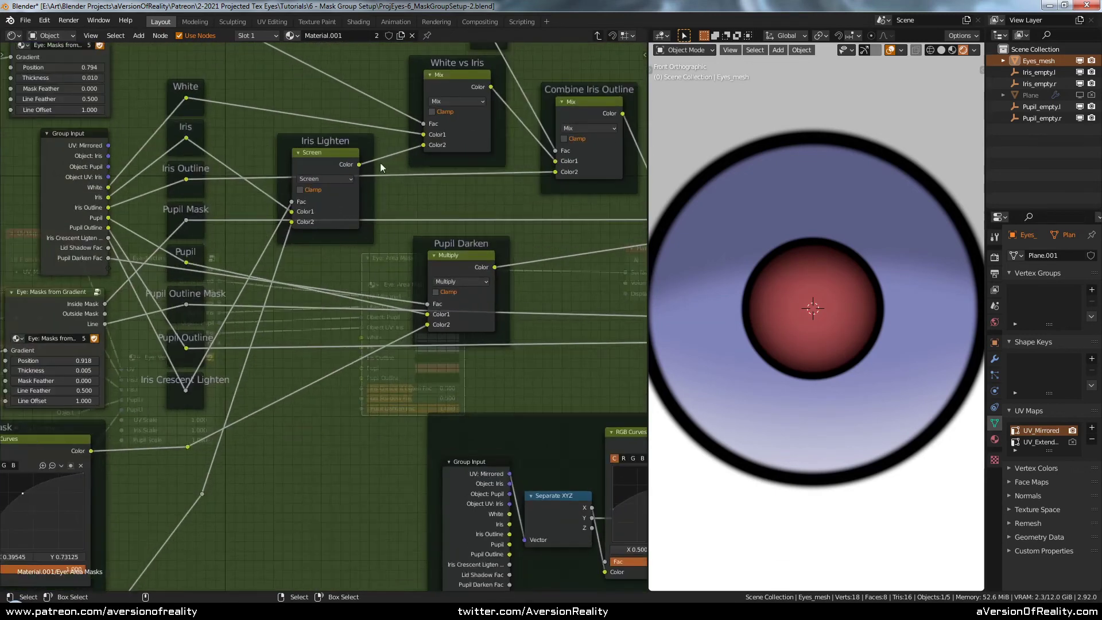
left_click_drag(357, 146, 365, 144)
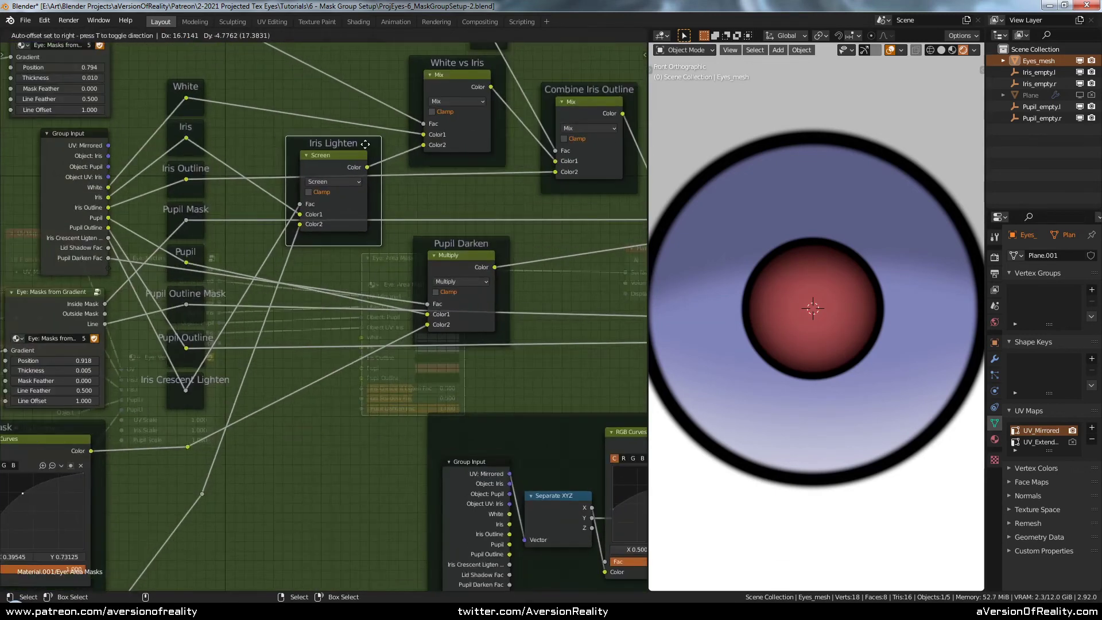
left_click_drag(484, 244, 476, 214)
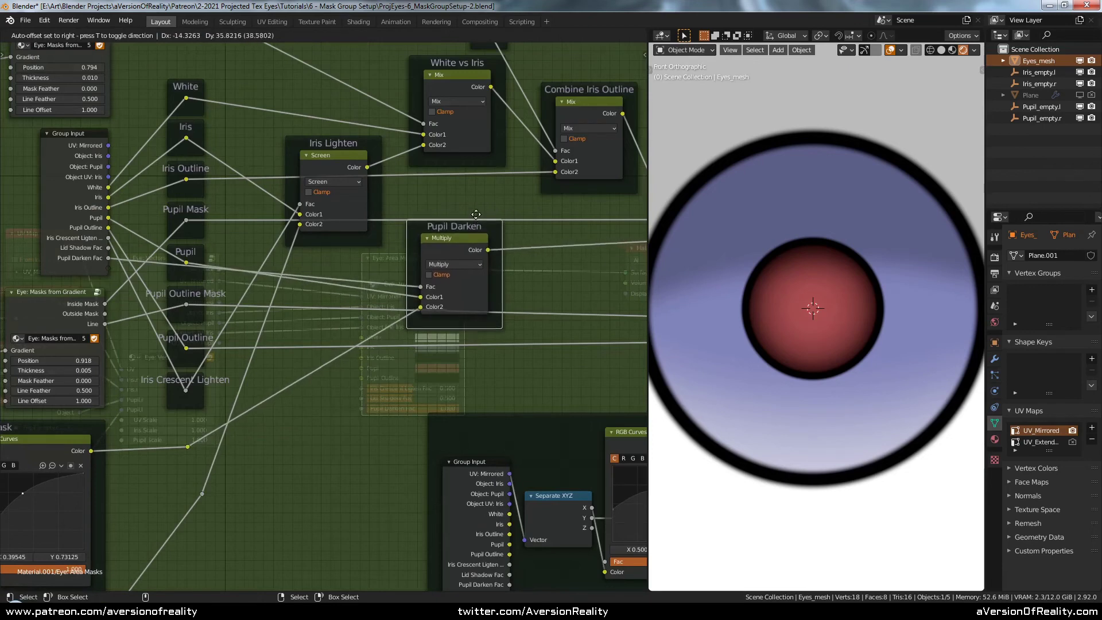
left_click(476, 196)
scroll(544, 287, "down", 2)
middle_click_drag(544, 288, 465, 246)
key("g")
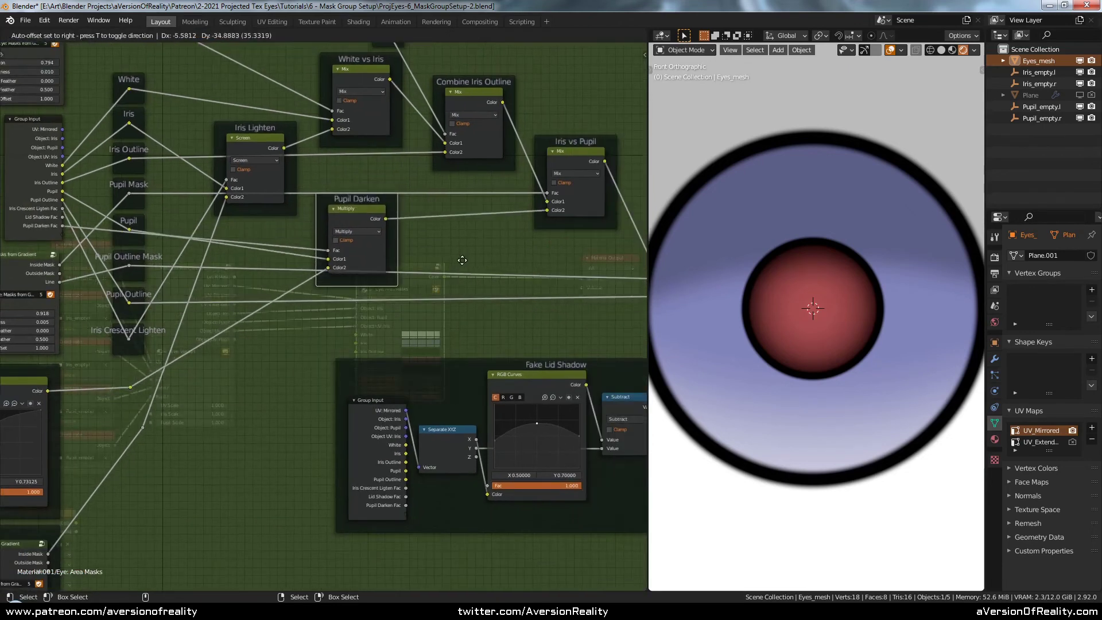
left_click(464, 270)
Shift the Fake Lid Shadow frame back and move the Lid Shadow Darken frame closer to Combine Pupil Outline
scroll(519, 301, "down", 3)
middle_click_drag(574, 311, 368, 307)
middle_click_drag(505, 327, 433, 327)
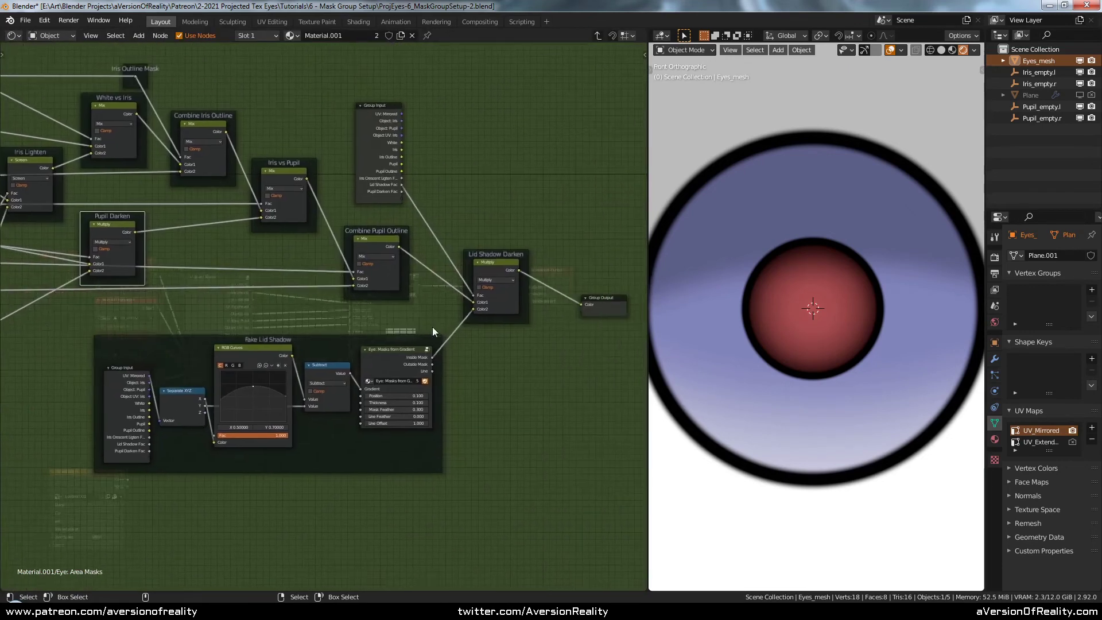
scroll(433, 328, "up", 1)
left_click_drag(429, 343, 386, 338)
left_click_drag(486, 322, 453, 312)
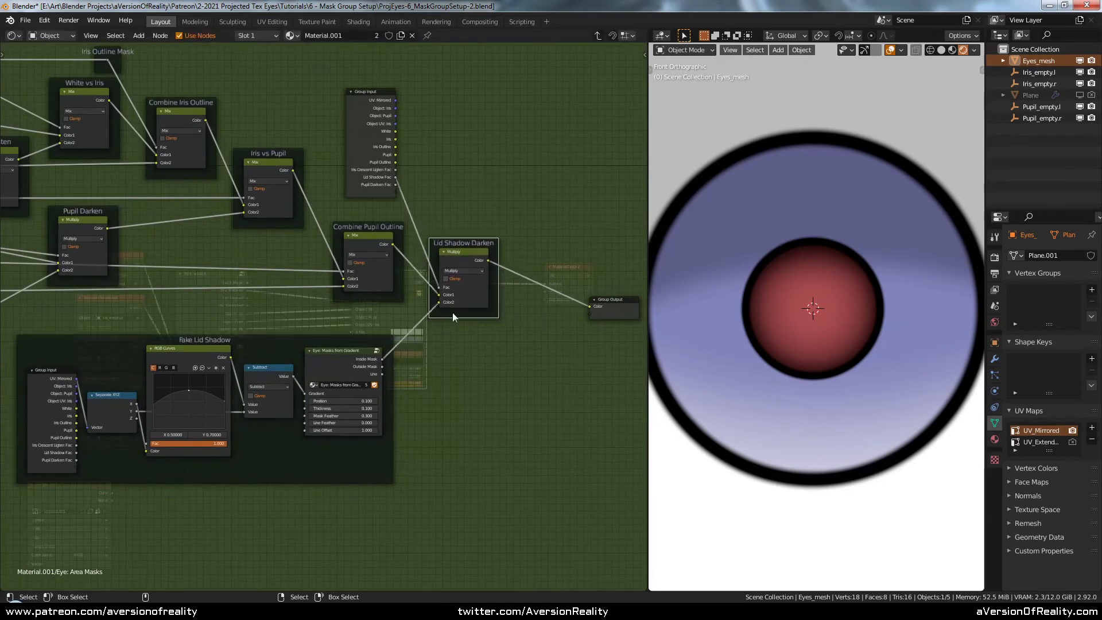
left_click(452, 320)
Move the Group Output node closer to the Lid Shadow Darken frame
middle_click_drag(332, 152, 490, 187)
scroll(356, 319, "down", 5)
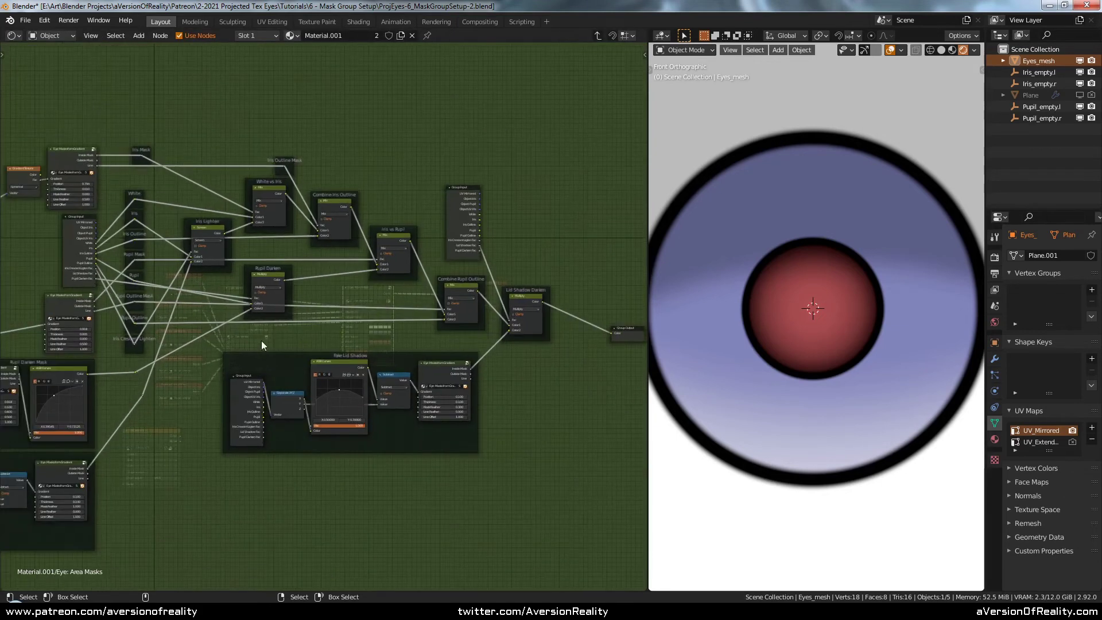
middle_click_drag(507, 331, 370, 314)
scroll(370, 315, "up", 3)
left_click_drag(531, 316, 484, 296)
scroll(402, 293, "down", 1)
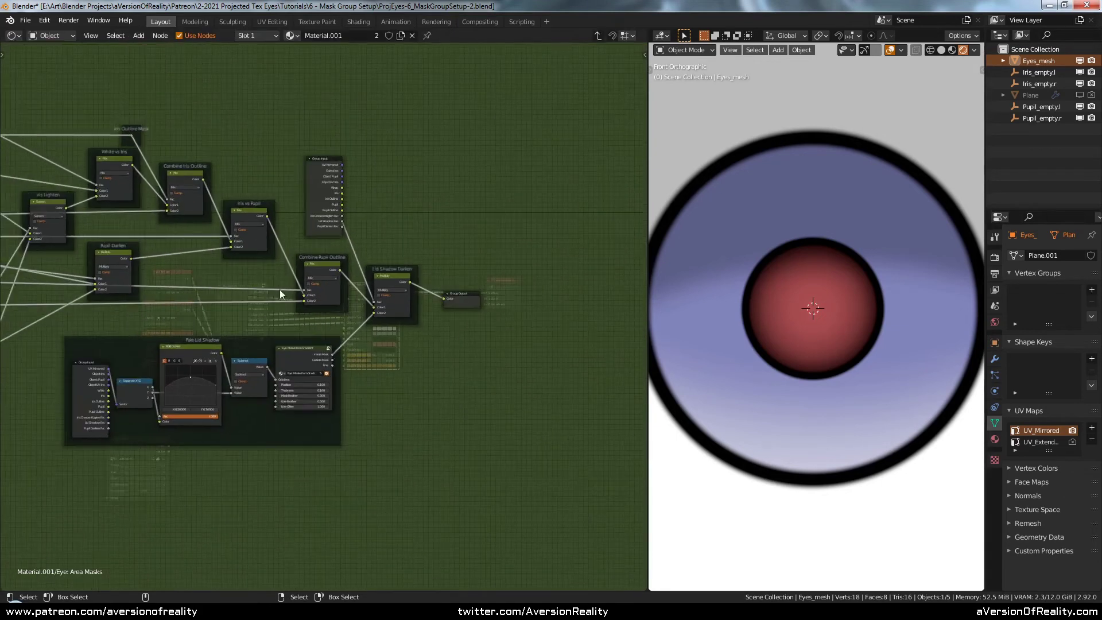
Leave the Eye: Area Masks group and save the file
middle_click_drag(107, 294, 478, 264)
scroll(351, 281, "up", 2)
key("Tab")
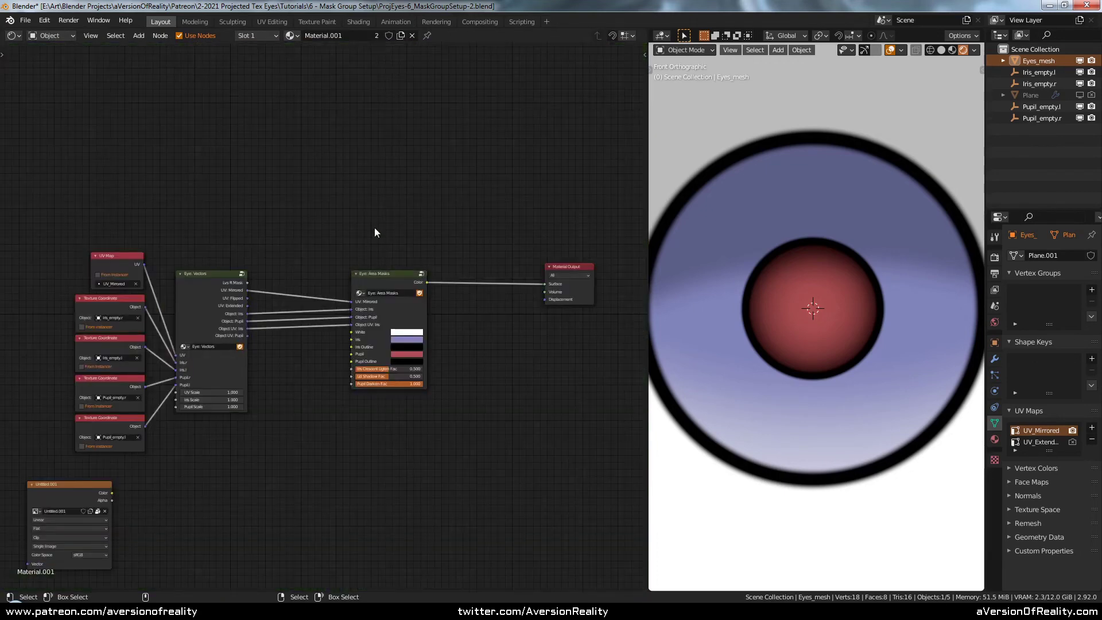
scroll(374, 228, "up", 3)
key("ctrl+s")
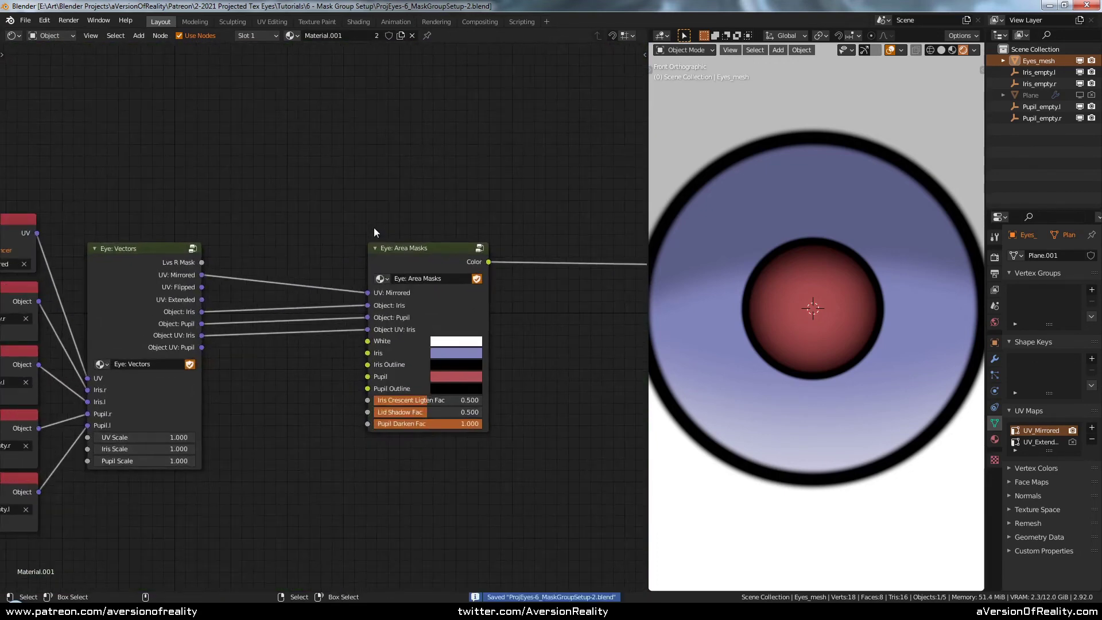
Try pure red as the White colour of the Eye: Area Masks node, then return it to white
scroll(372, 219, "down", 2, "ctrl")
scroll(370, 210, "up", 2)
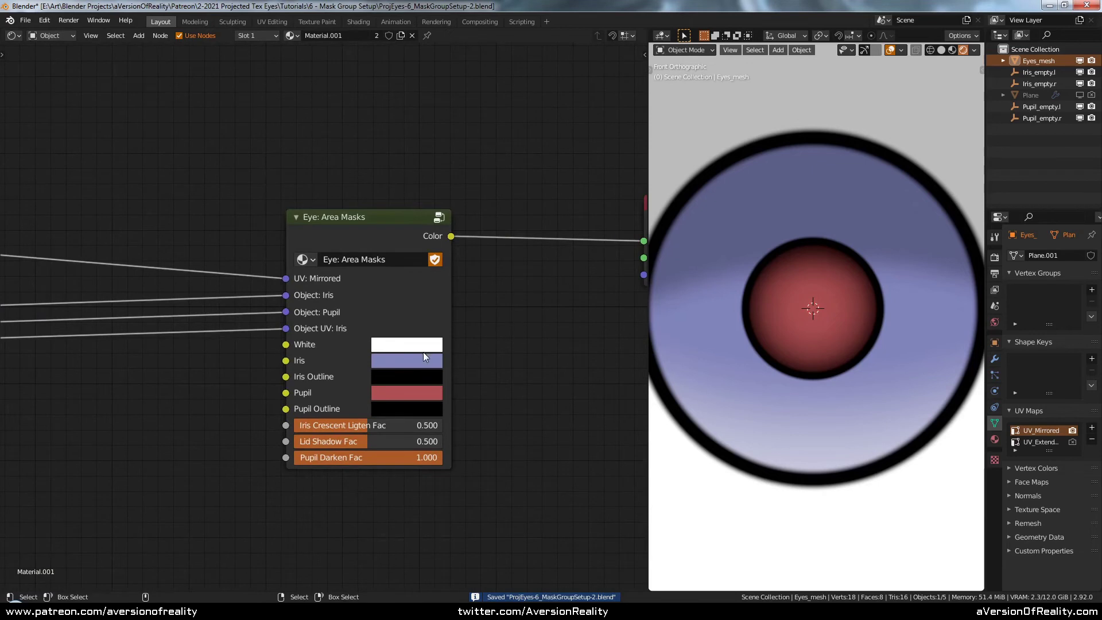
scroll(829, 261, "down", 3)
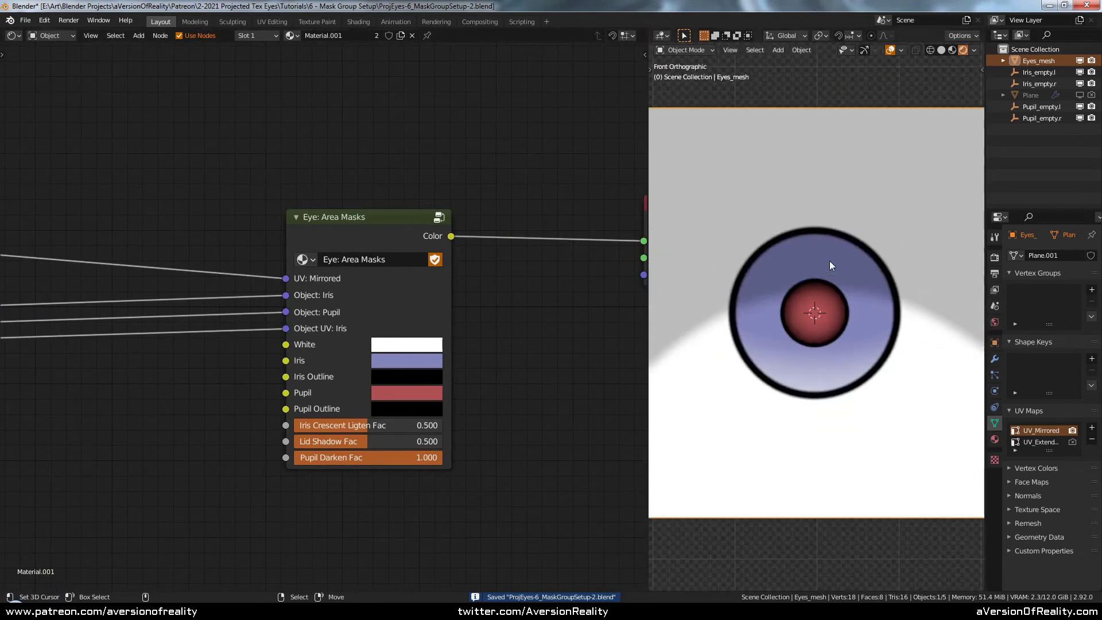
left_click(424, 345)
left_click_drag(446, 205, 468, 236)
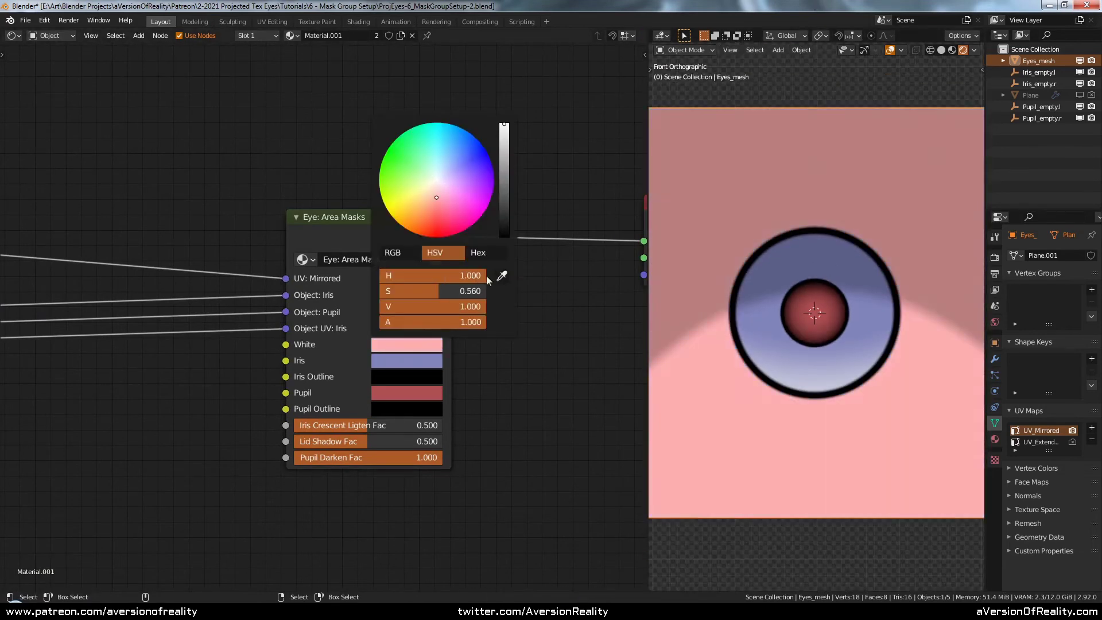
left_click_drag(436, 198, 437, 236)
left_click(408, 347)
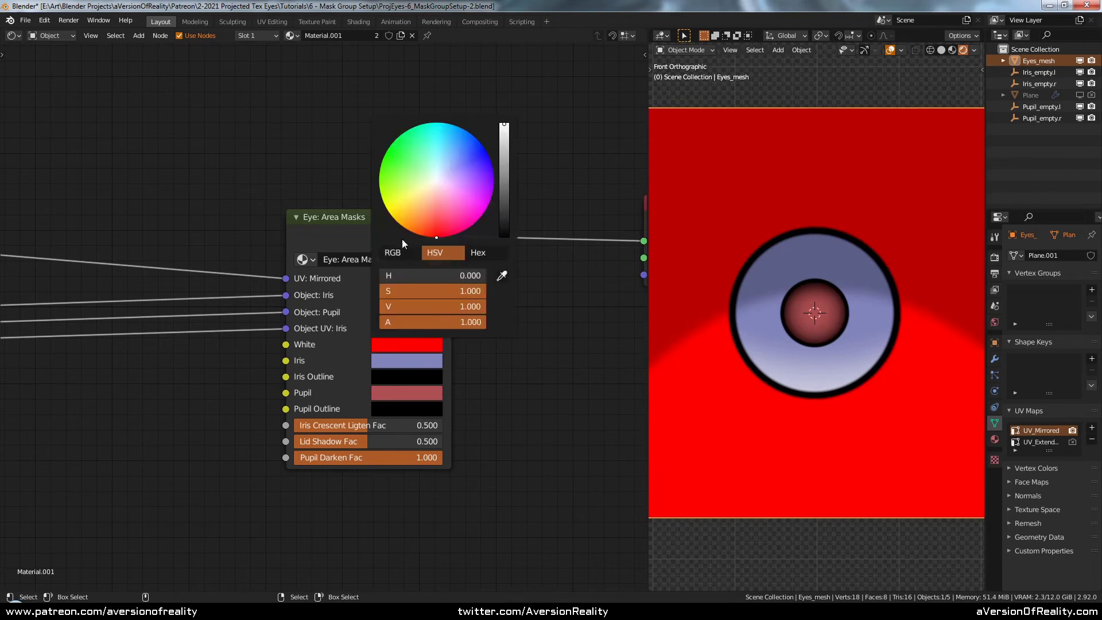
left_click(402, 252)
left_click_drag(442, 289, 487, 306)
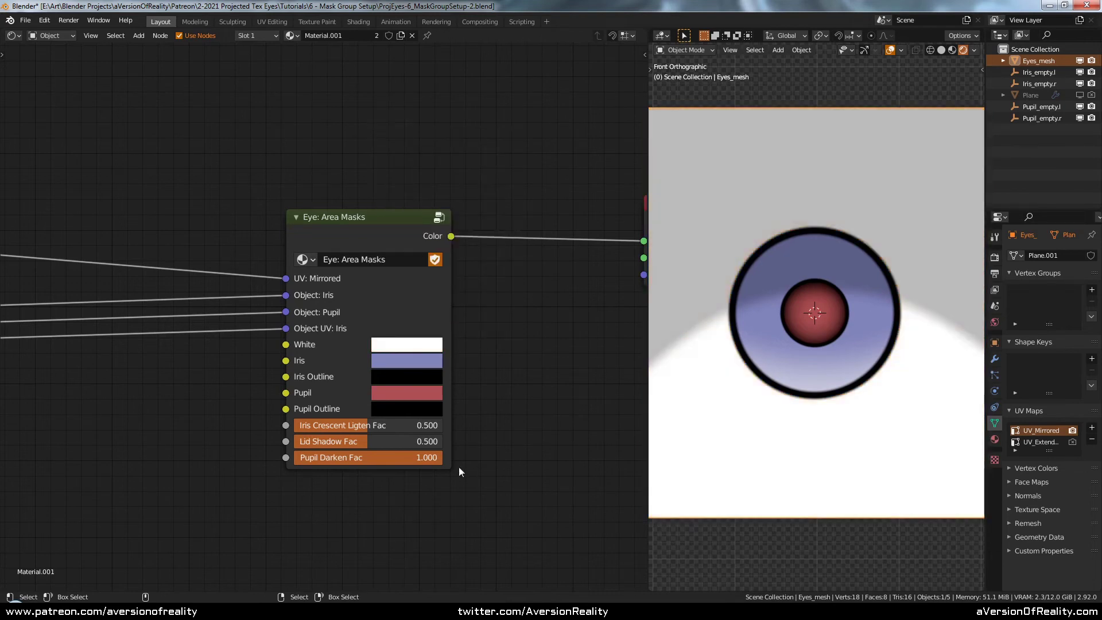
Try a mid grey of 0.235 as the Iris Outline colour of the Eye: Area Masks node
scroll(487, 390, "up", 1)
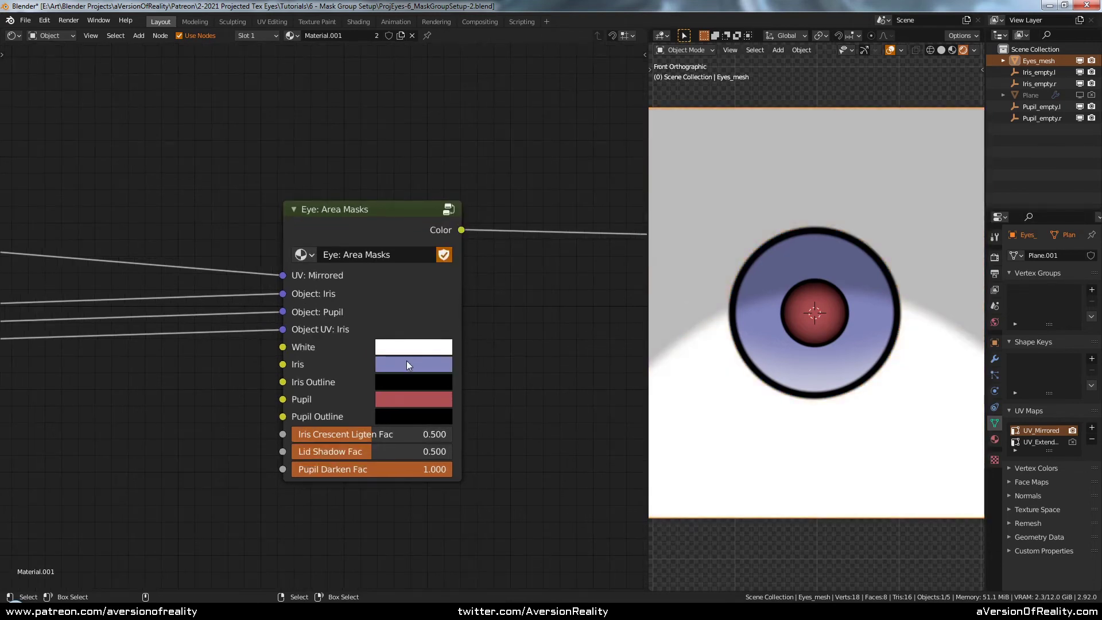
scroll(454, 368, "up", 1)
left_click(427, 352)
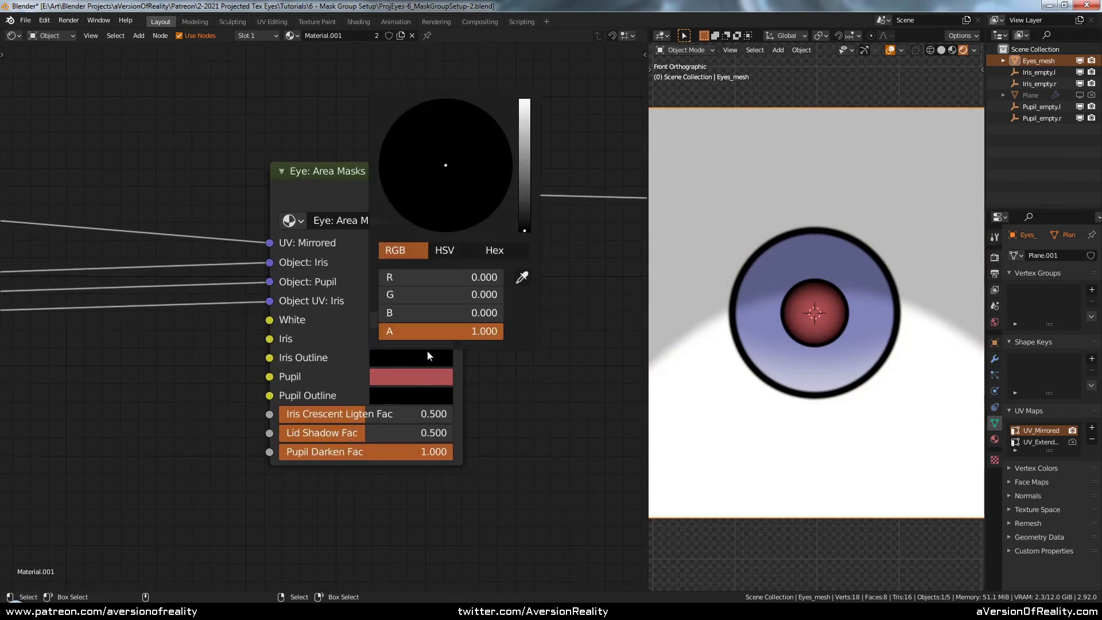
left_click(523, 164)
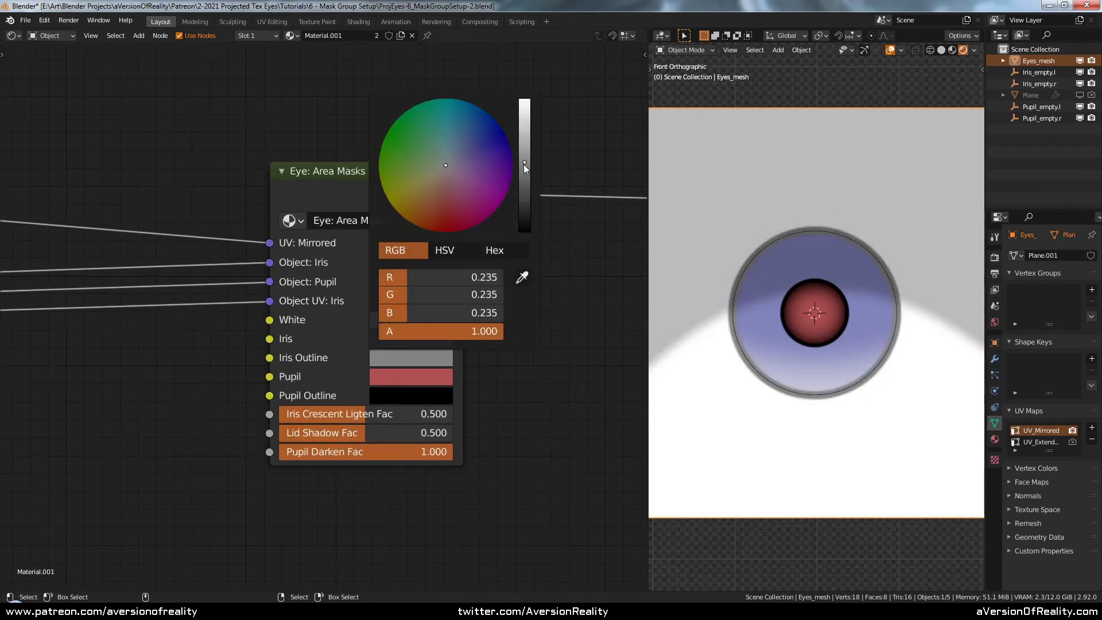
Try a dark green as the Pupil Outline colour, check it on the eye, and return it to black
left_click(422, 395)
left_click_drag(532, 205, 525, 214)
left_click_drag(445, 202, 418, 187)
scroll(866, 283, "up", 4)
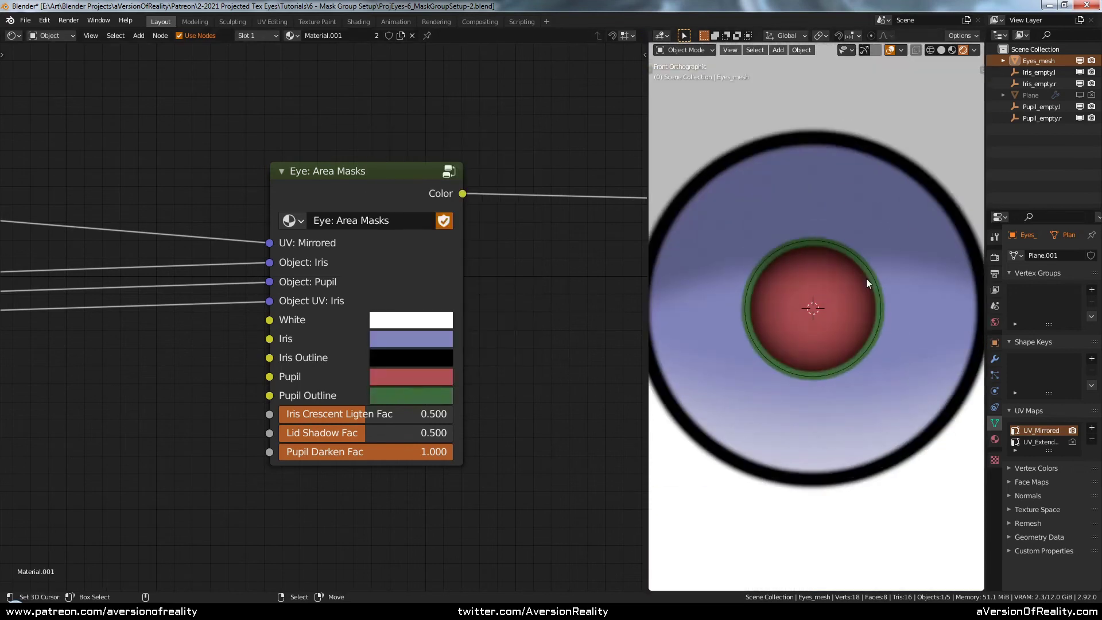
left_click(417, 398)
left_click_drag(524, 213, 517, 278)
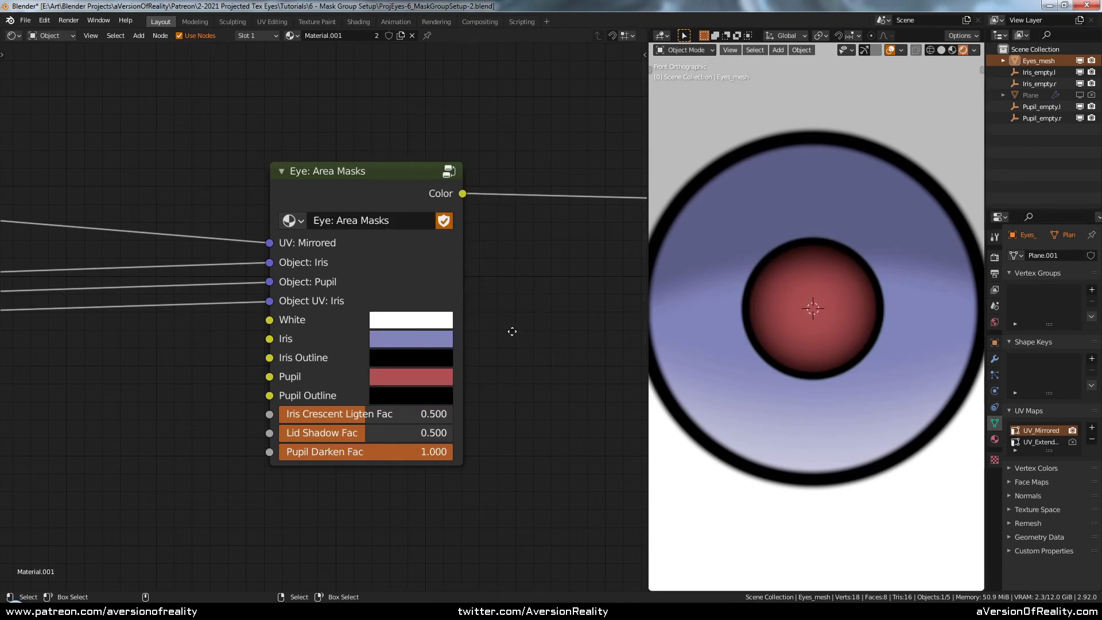
Set Iris Crescent Ligten Fac to 1.000 and Lid Shadow Fac to 0.5 on the Eye: Area Masks node
scroll(512, 332, "up", 1)
left_click_drag(371, 396, 473, 396)
mouse_move(372, 417)
left_mouse_down()
mouse_move(437, 418)
mouse_move(373, 417)
left_mouse_up()
double_click(373, 417)
type(".5")
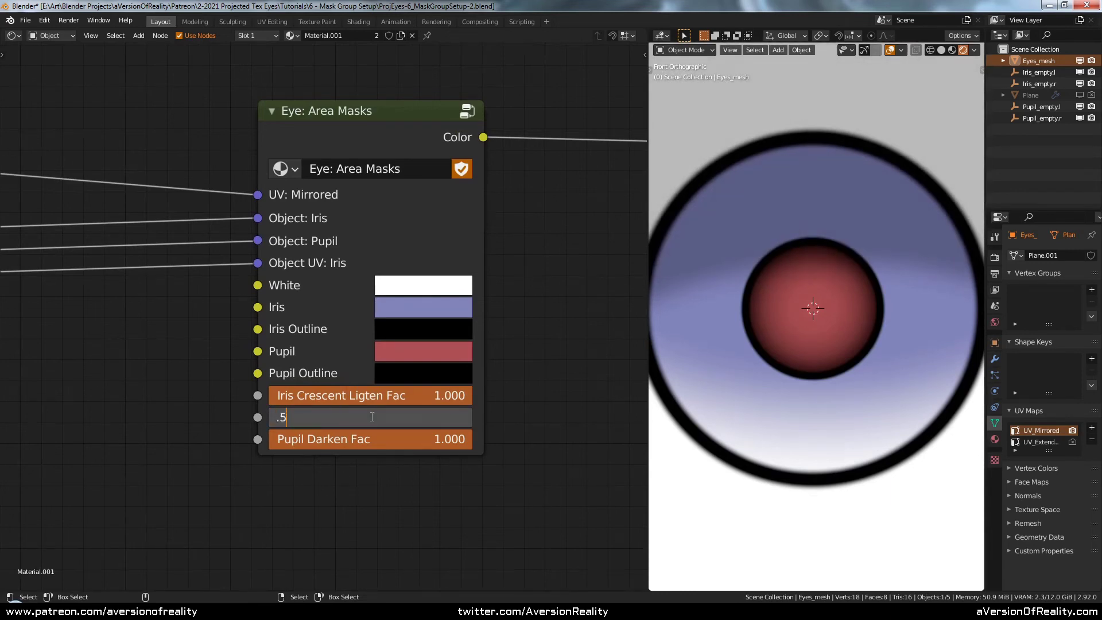
key("Return")
mouse_move(455, 446)
left_mouse_down()
mouse_move(353, 440)
mouse_move(443, 441)
left_mouse_up()
Enter the Eye: Area Masks group and examine the nodes and RGB curve of the Pupil Darken Mask frame
key("Tab")
scroll(472, 364, "down", 4)
scroll(464, 370, "down", 4)
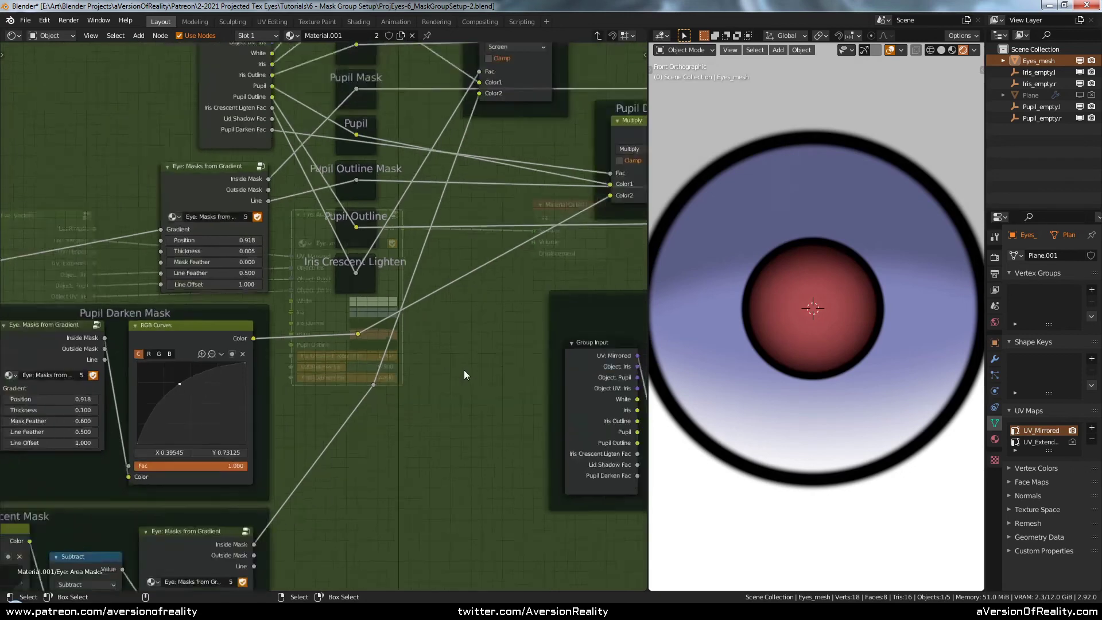
middle_click_drag(402, 343, 430, 361)
scroll(367, 402, "up", 2)
middle_click_drag(367, 401, 481, 340)
scroll(482, 340, "up", 1)
scroll(485, 341, "up", 1)
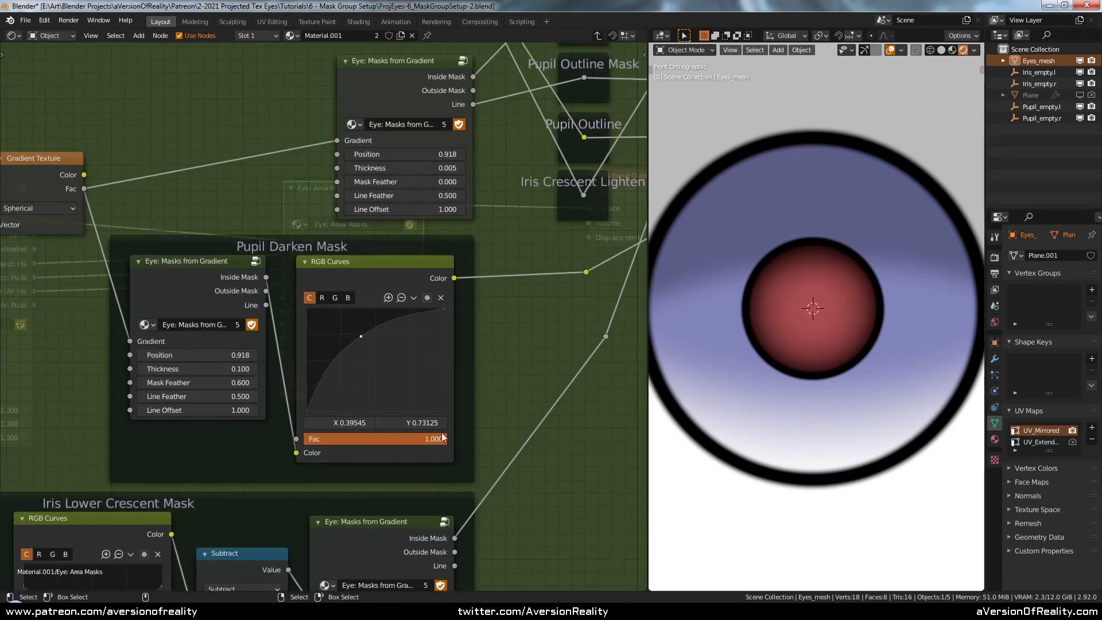
mouse_move(407, 443)
left_mouse_down()
mouse_move(324, 441)
mouse_move(448, 439)
mouse_move(323, 439)
mouse_move(448, 439)
left_mouse_up()
Examine the Iris Lower Crescent Mask frame and its Eye: Masks from Gradient node
scroll(499, 343, "down", 2)
scroll(500, 343, "down", 4)
middle_click_drag(503, 333, 490, 364)
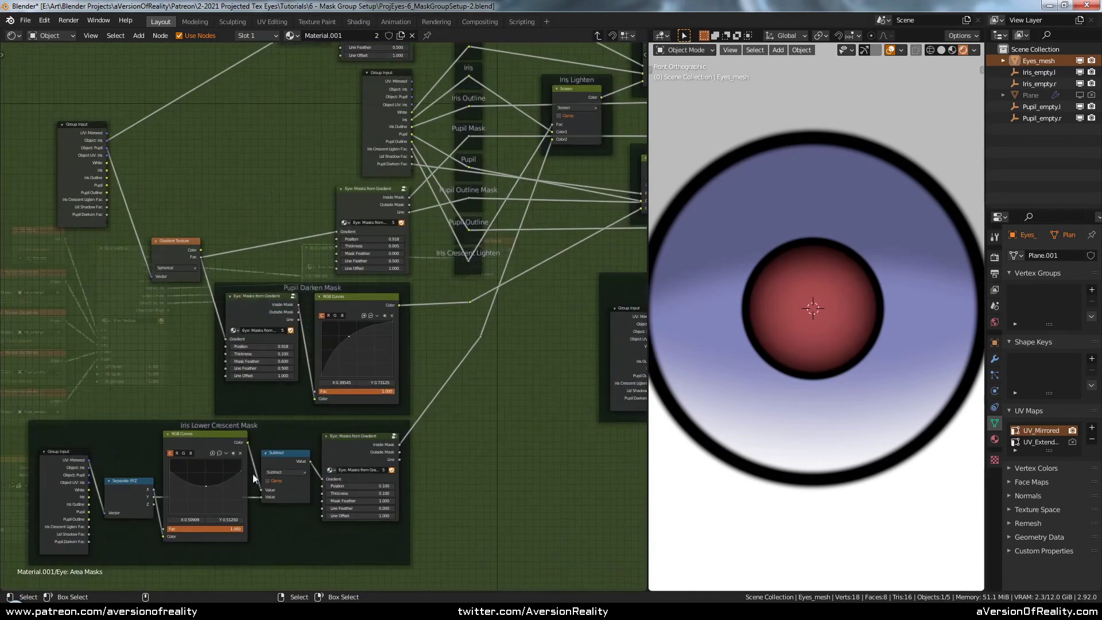
middle_click_drag(456, 435, 511, 381)
scroll(534, 379, "up", 5)
left_click(425, 427)
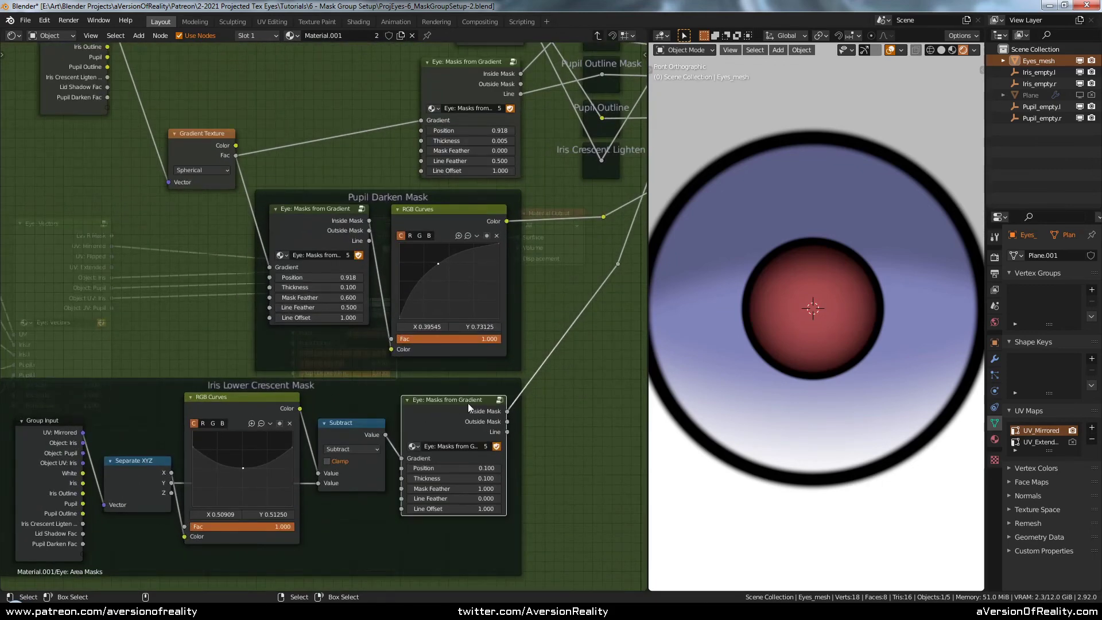
left_click(546, 329)
Examine the colour-combining Mix frames and the Fake Lid Shadow frame inside the Eye: Area Masks group
scroll(548, 328, "down", 3)
middle_click_drag(551, 328, 491, 380)
middle_click_drag(554, 352, 396, 530)
middle_click_drag(588, 420, 374, 395)
middle_click_drag(503, 399, 353, 356)
scroll(353, 356, "up", 2)
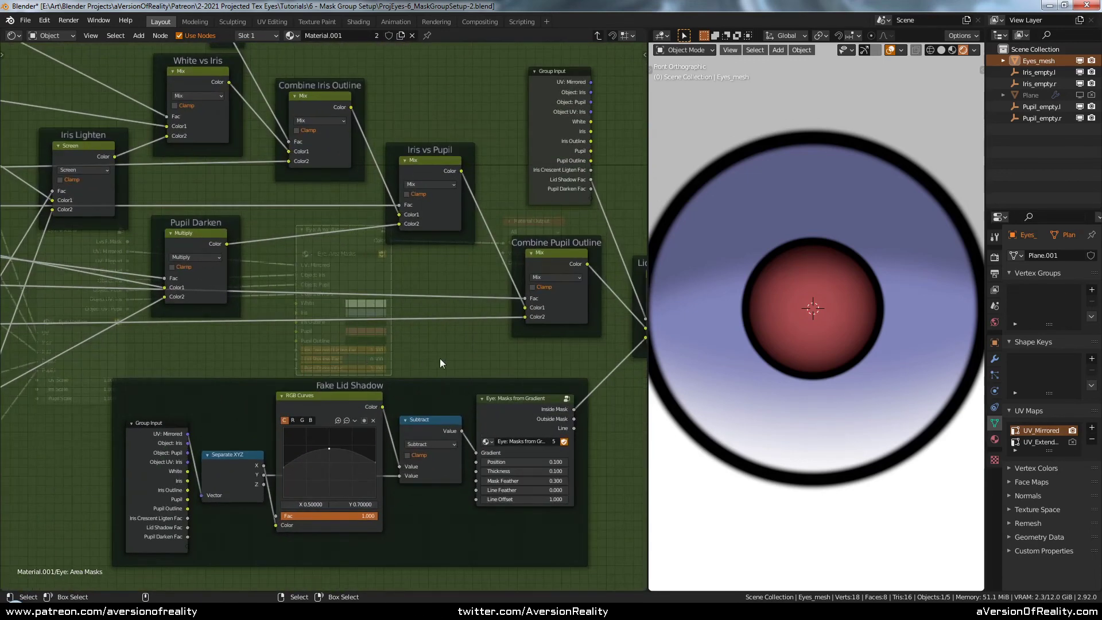
middle_click_drag(441, 358, 353, 343)
scroll(353, 344, "up", 1)
middle_click_drag(436, 480, 521, 390)
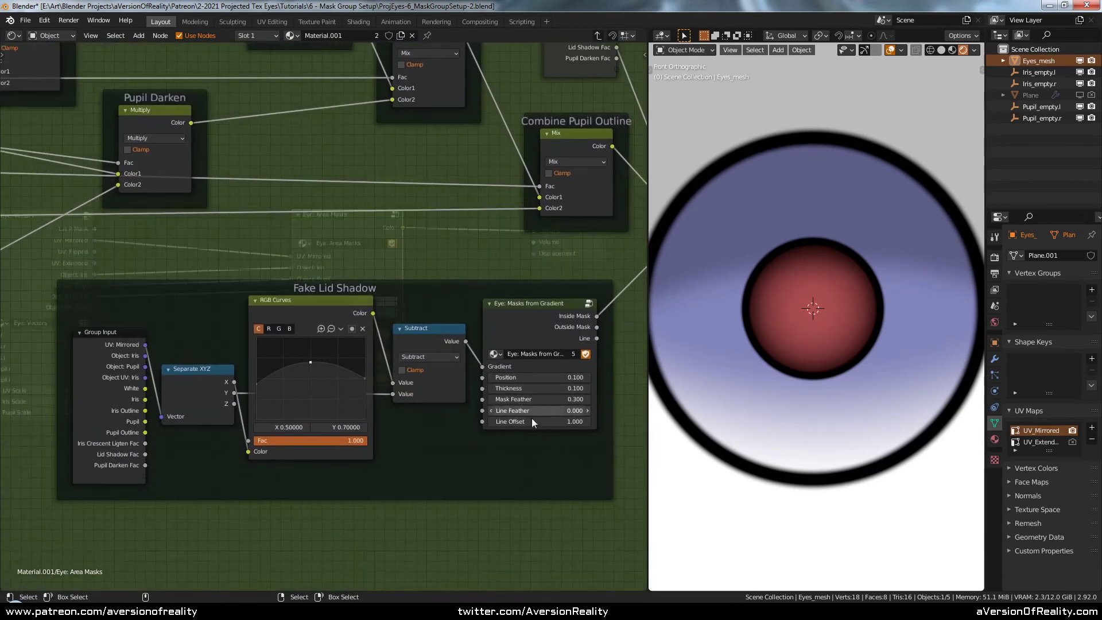
scroll(498, 246, "down", 1)
middle_click_drag(495, 252, 439, 356)
scroll(439, 350, "down", 3)
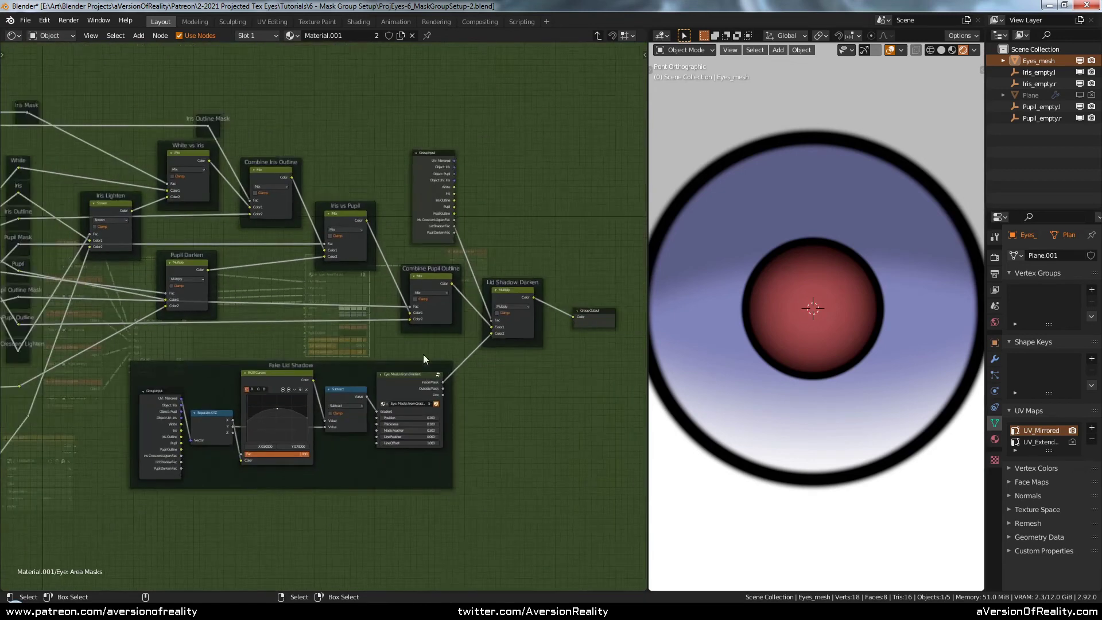
middle_click_drag(242, 336, 414, 332)
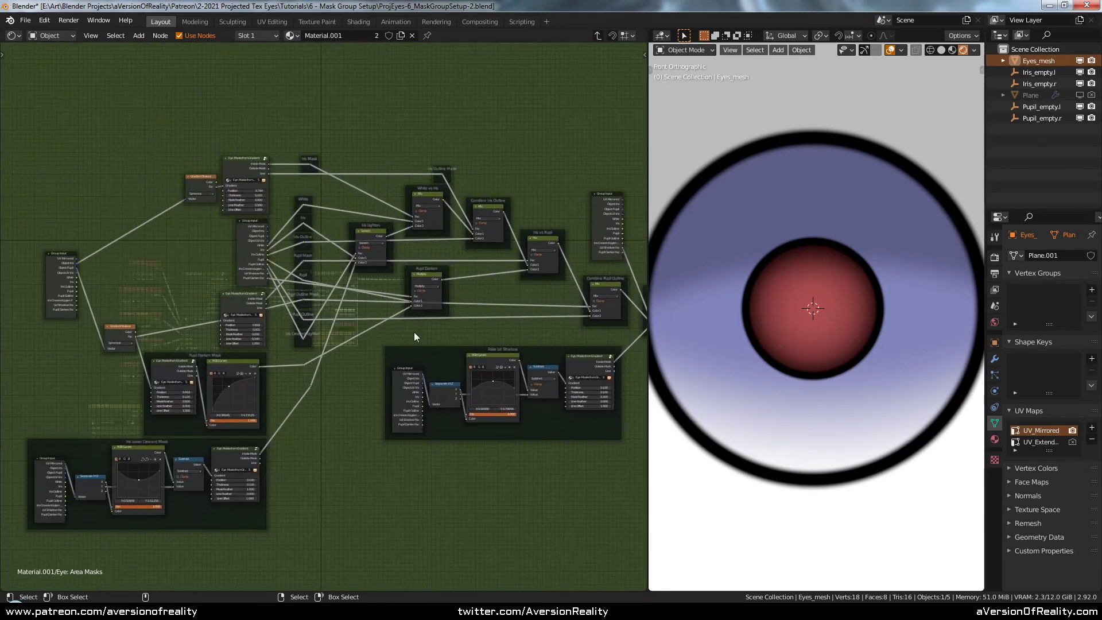
Look inside the nested Eye: Masks from Gradient group and return to the material's top-level node tree
key("Tab")
key("Tab")
key("Tab")
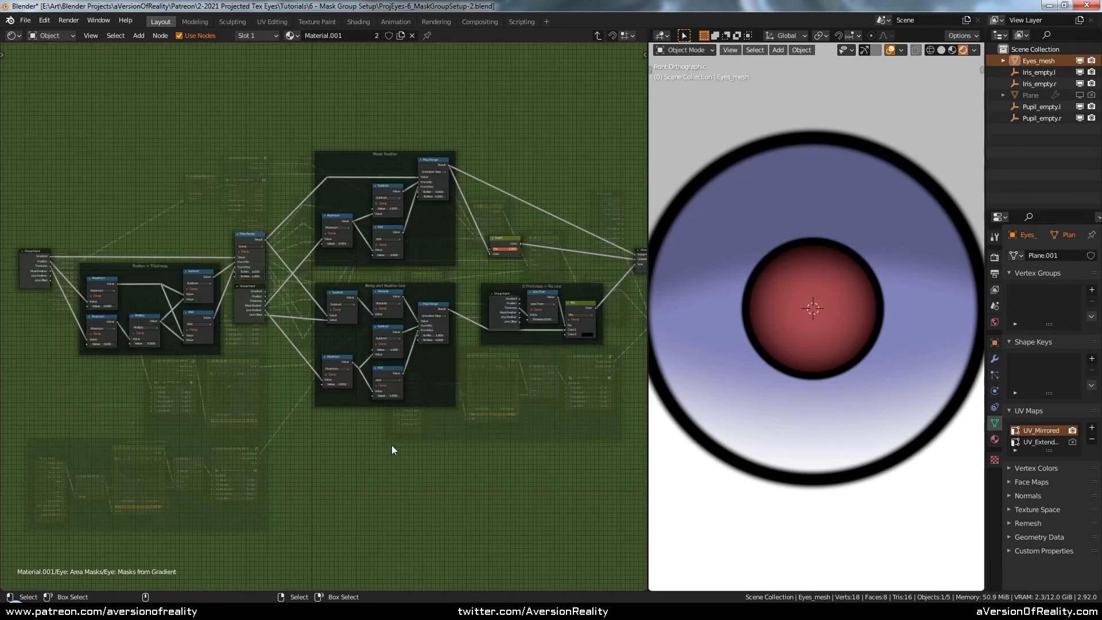
scroll(390, 446, "up", 2)
key("Tab")
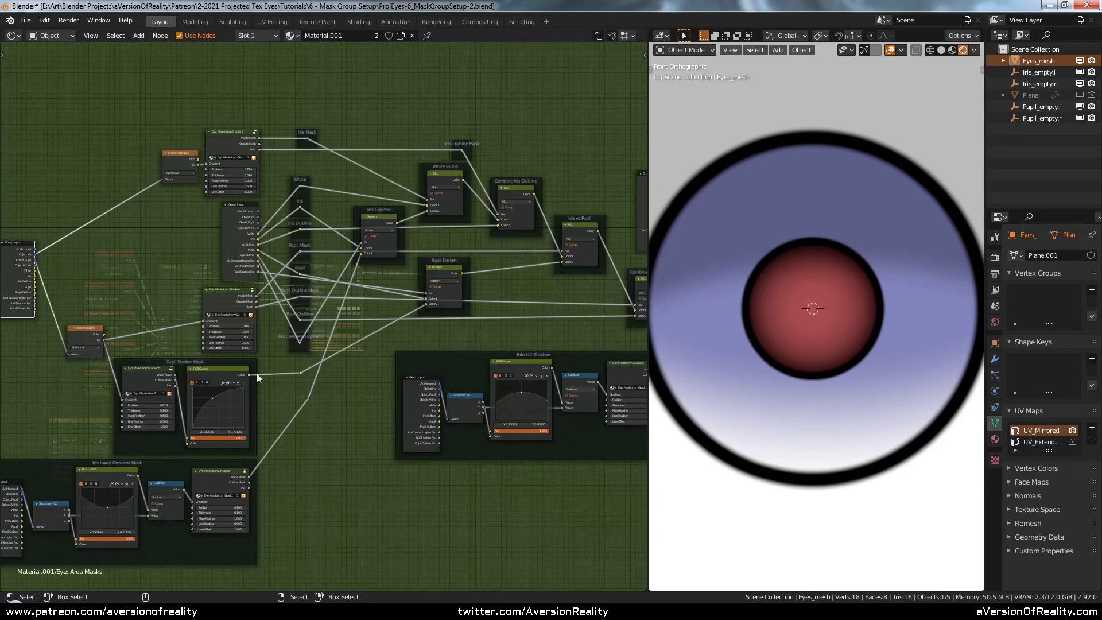
key("Tab")
Move the Eye: Area Masks node closer to the Material Output and shift the Material Output slightly toward it
left_click(400, 343)
scroll(399, 344, "up", 9)
left_click_drag(349, 217, 410, 207)
left_click_drag(579, 241, 567, 241)
left_click(534, 301)
scroll(534, 300, "down", 4)
middle_click_drag(421, 343, 514, 336)
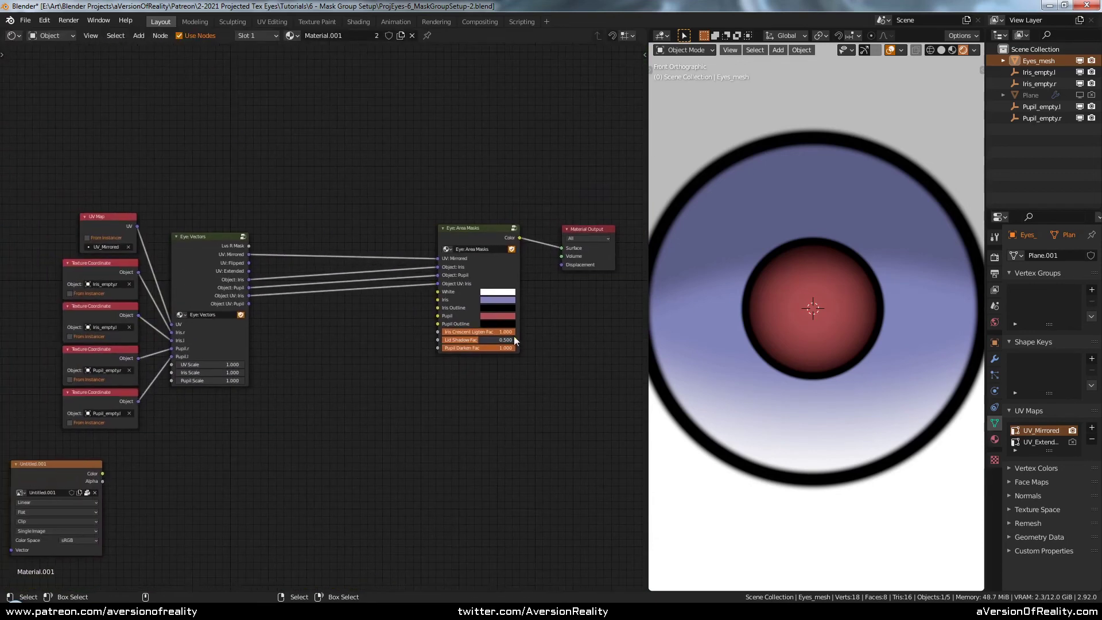
Look over the top-level tree linking the Eye: Vectors node, the Eye: Area Masks node and the Material Output
scroll(398, 366, "up", 3)
left_click(494, 225)
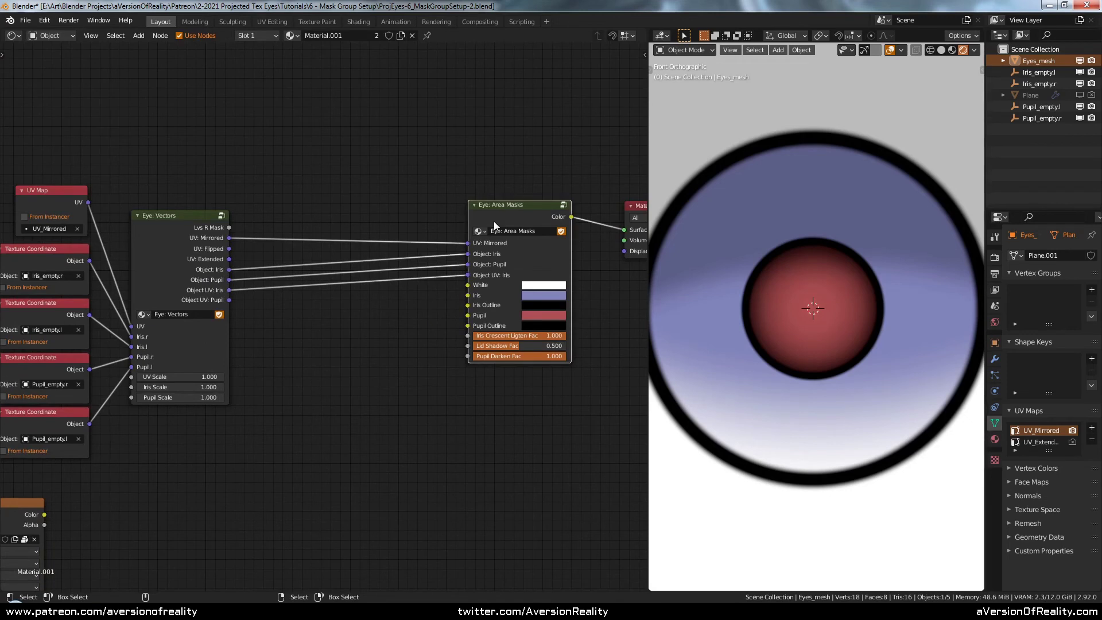
left_click(451, 342)
scroll(448, 343, "down", 2)
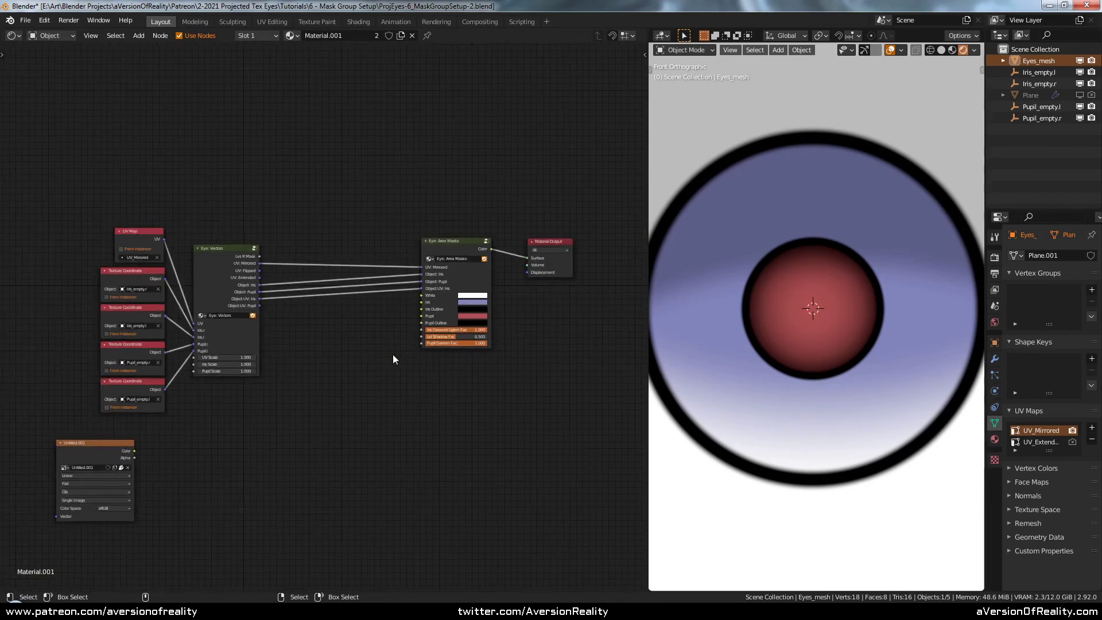
scroll(389, 354, "up", 1)
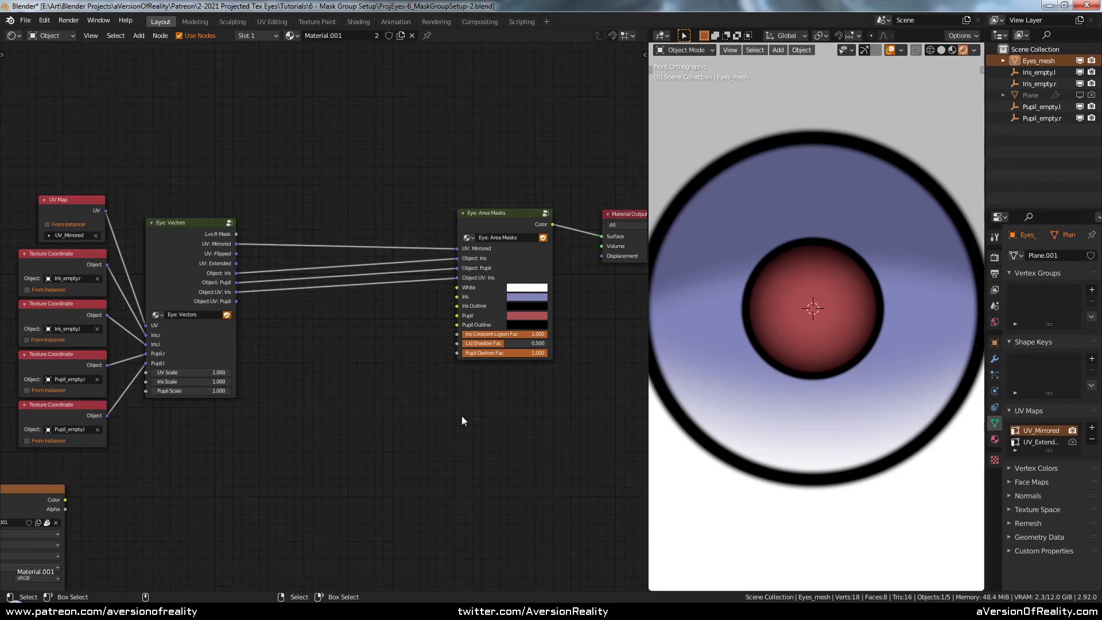
middle_click_drag(462, 421, 427, 423)
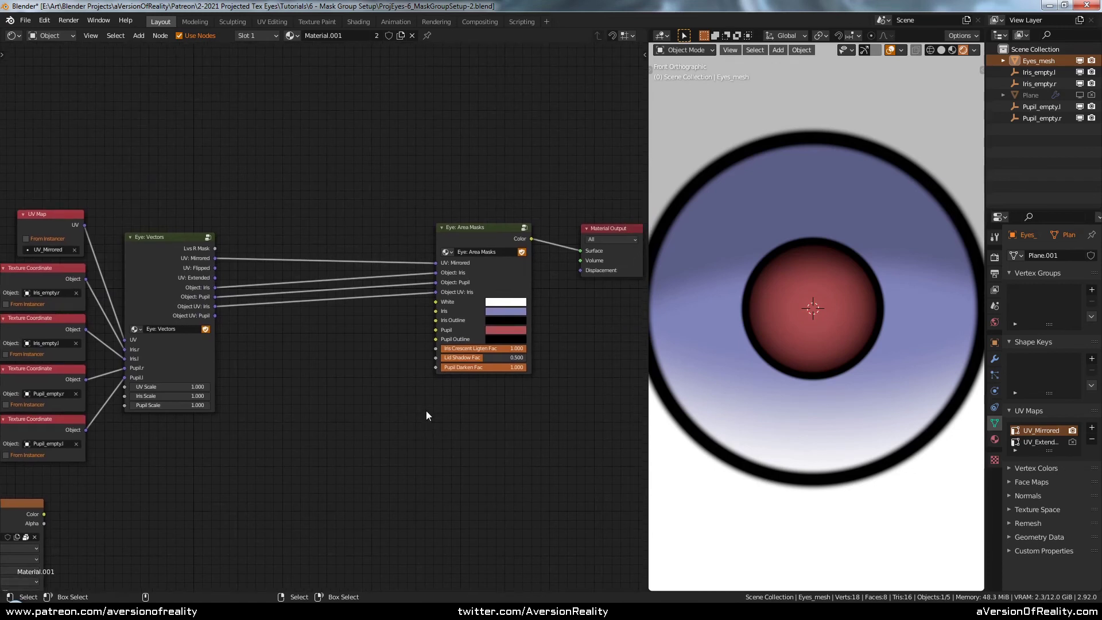
left_click_drag(495, 285, 499, 283)
left_click(590, 336)
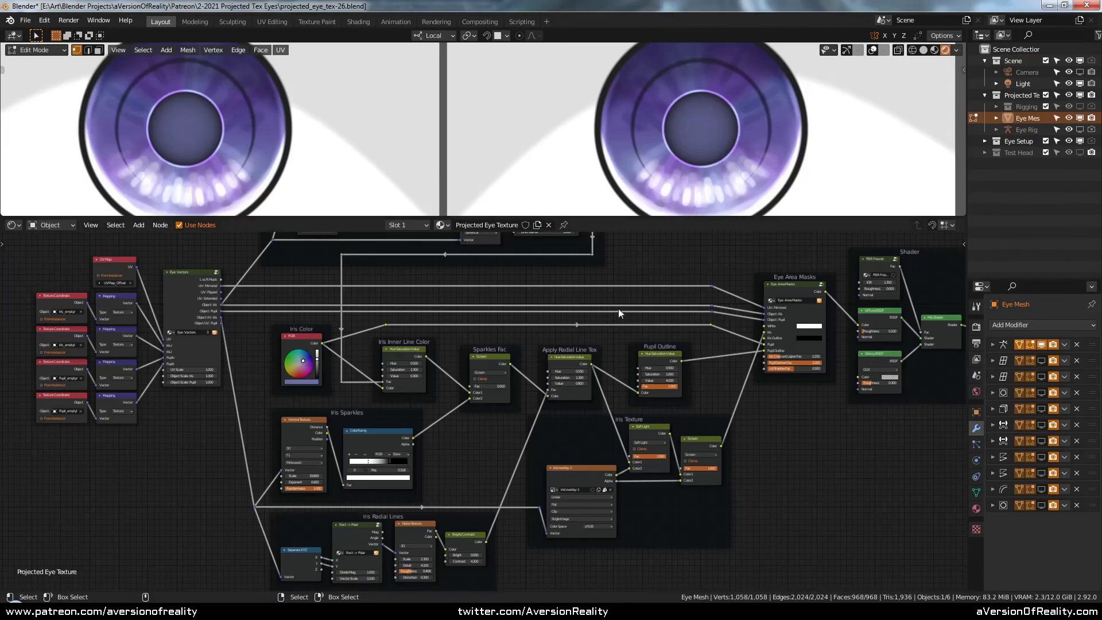
Examine the Iris Inner Line frame and the Eye: Vectors inputs in the Projected Eye Texture material of projected_eye_tex-26.blend
middle_click_drag(680, 256, 663, 376)
scroll(663, 376, "up", 2)
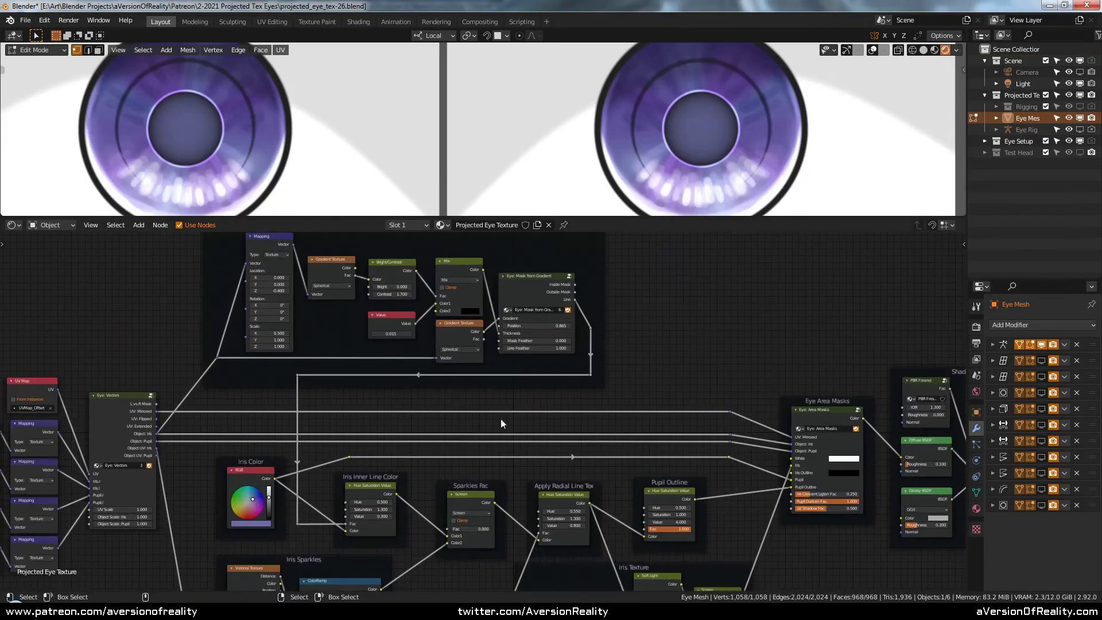
scroll(617, 372, "down", 2)
middle_click_drag(623, 420, 752, 344)
scroll(577, 352, "up", 3)
middle_click_drag(577, 351, 626, 443)
scroll(552, 434, "up", 2)
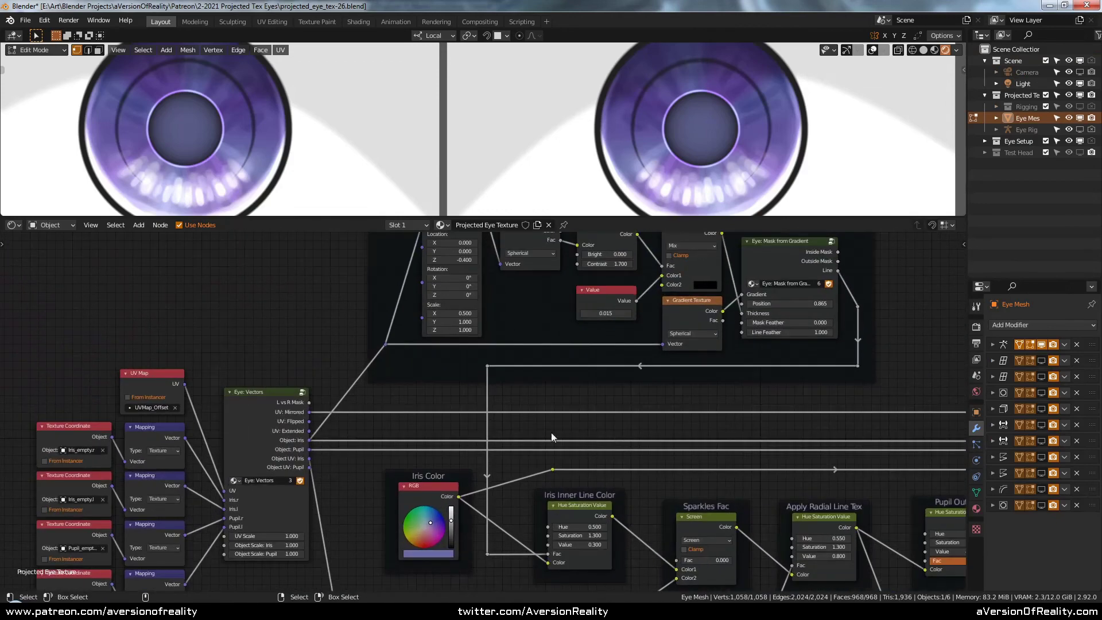
middle_click_drag(457, 401, 418, 388)
scroll(233, 399, "down", 4)
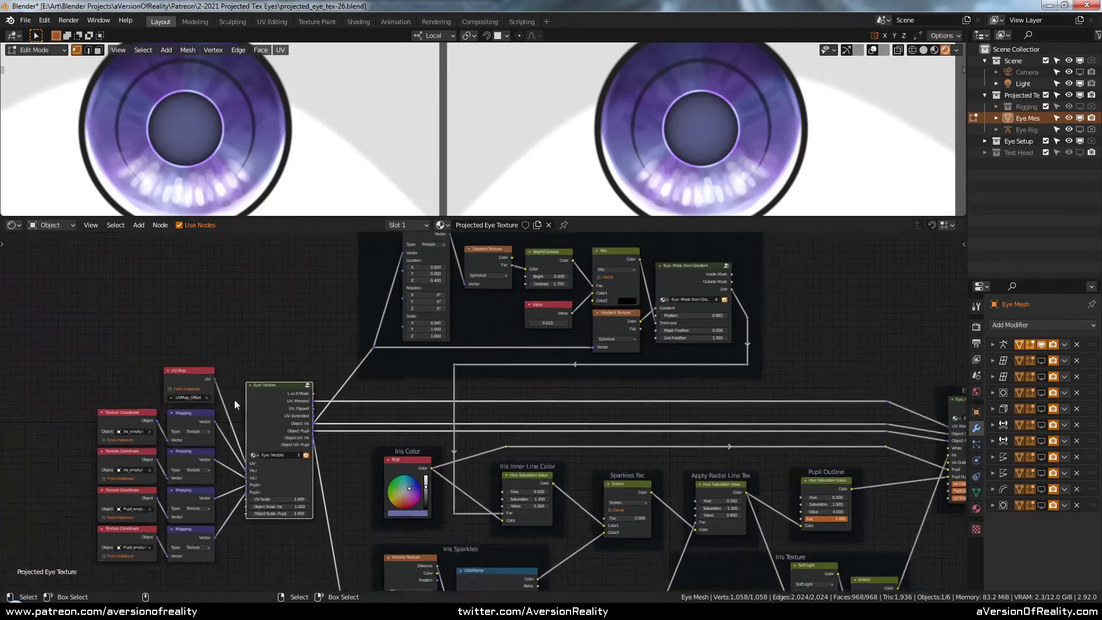
Examine how the Eye Area Masks frame feeds the Shader frame and the Material Output
middle_click_drag(735, 404, 322, 381)
scroll(603, 337, "up", 2)
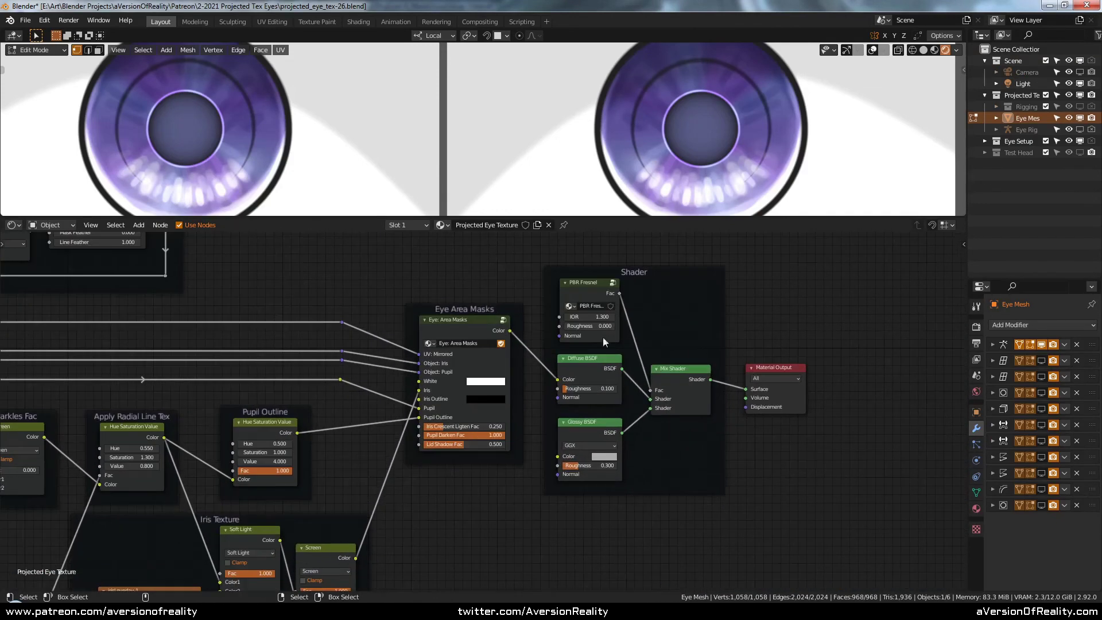
middle_click_drag(471, 272, 600, 325)
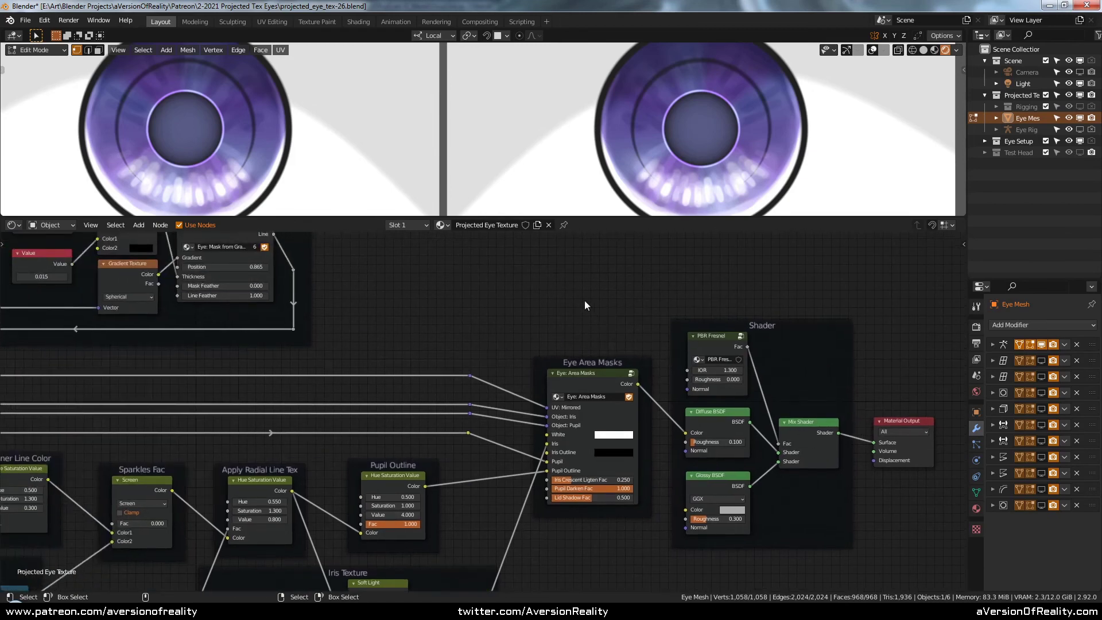
scroll(585, 301, "down", 1)
middle_click_drag(467, 297, 695, 361)
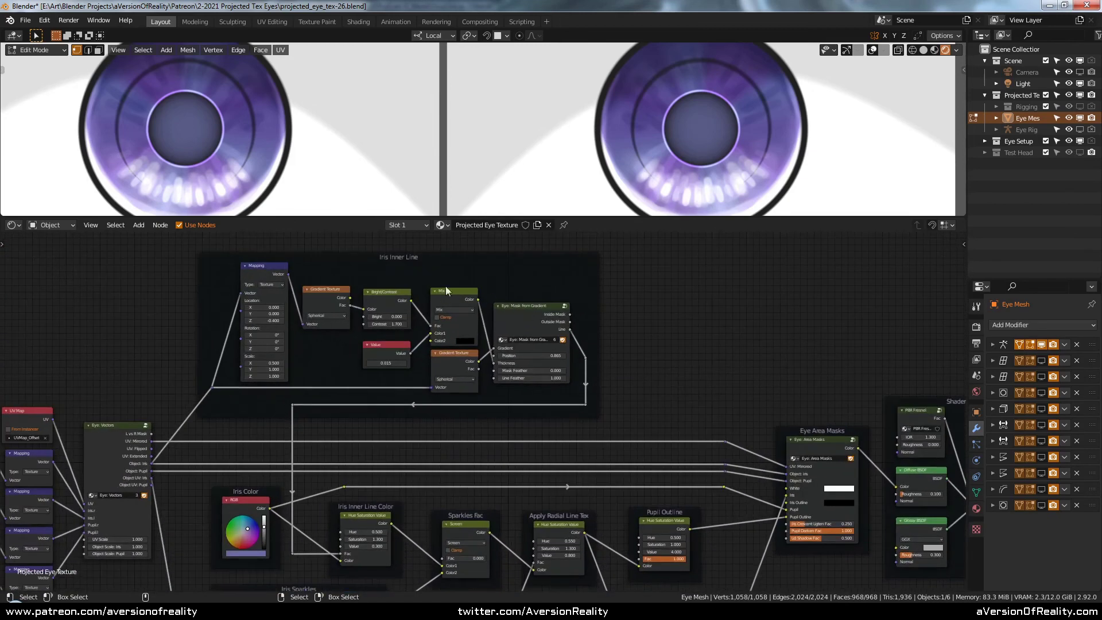
Examine the Iris Sparkles, Iris Radial Lines and Iris Texture frames and the colour nodes they feed
middle_click_drag(547, 346, 583, 381)
scroll(584, 381, "up", 1)
middle_click_drag(410, 411, 426, 161)
middle_click_drag(733, 301, 684, 336)
scroll(723, 325, "up", 1)
middle_click_drag(792, 305, 763, 319)
scroll(460, 396, "up", 1)
middle_click_drag(182, 512, 366, 381)
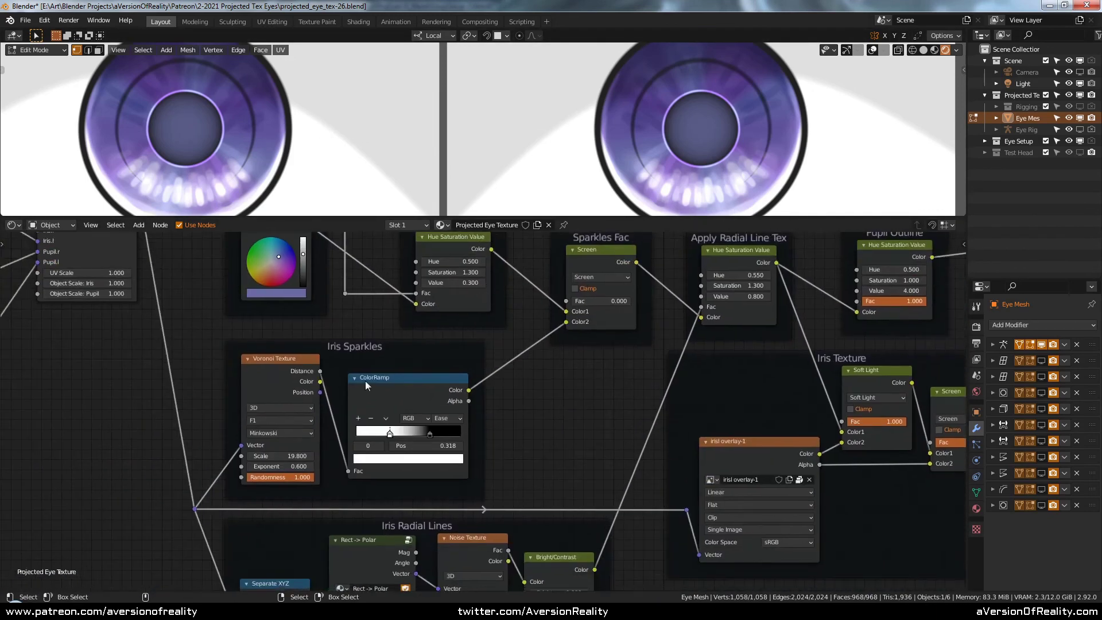
middle_click_drag(607, 522, 584, 367)
middle_click_drag(409, 402, 657, 474)
middle_click_drag(664, 267, 653, 387)
middle_click_drag(704, 244, 664, 358)
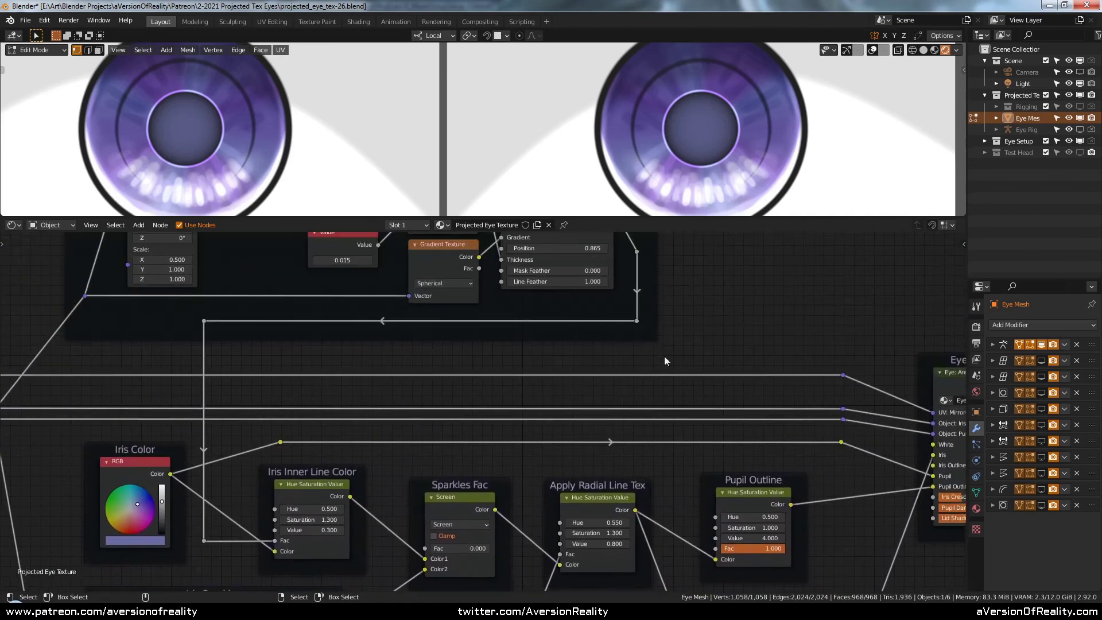
Examine the colour connections and factor settings of the Eye: Area Masks node in the finished material
middle_click_drag(773, 353, 582, 360)
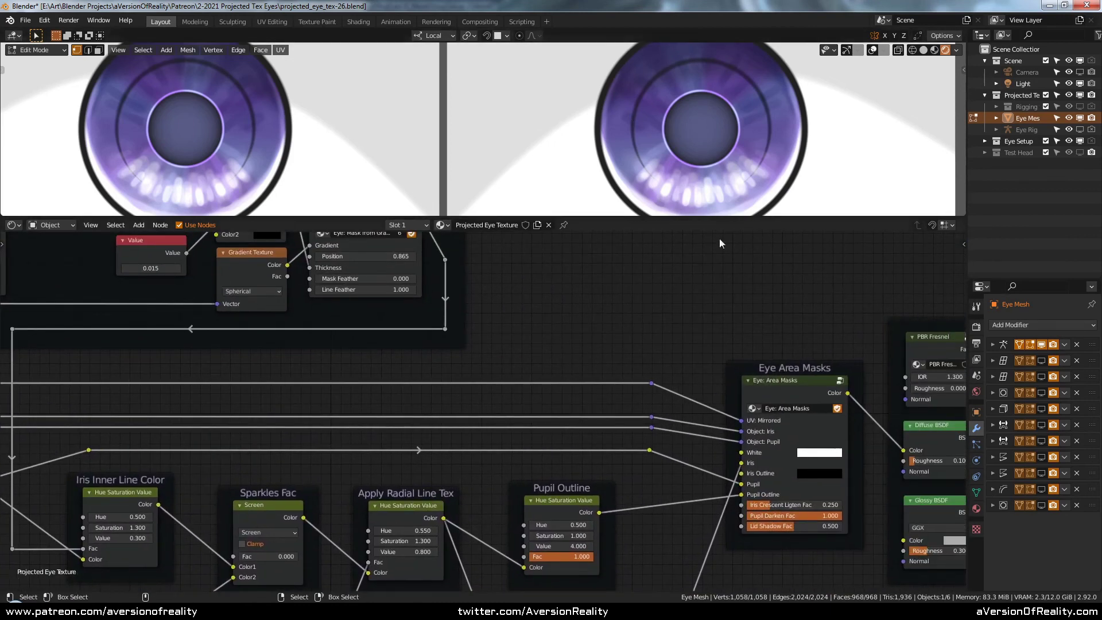
middle_click_drag(684, 377, 603, 287)
scroll(525, 288, "up", 1)
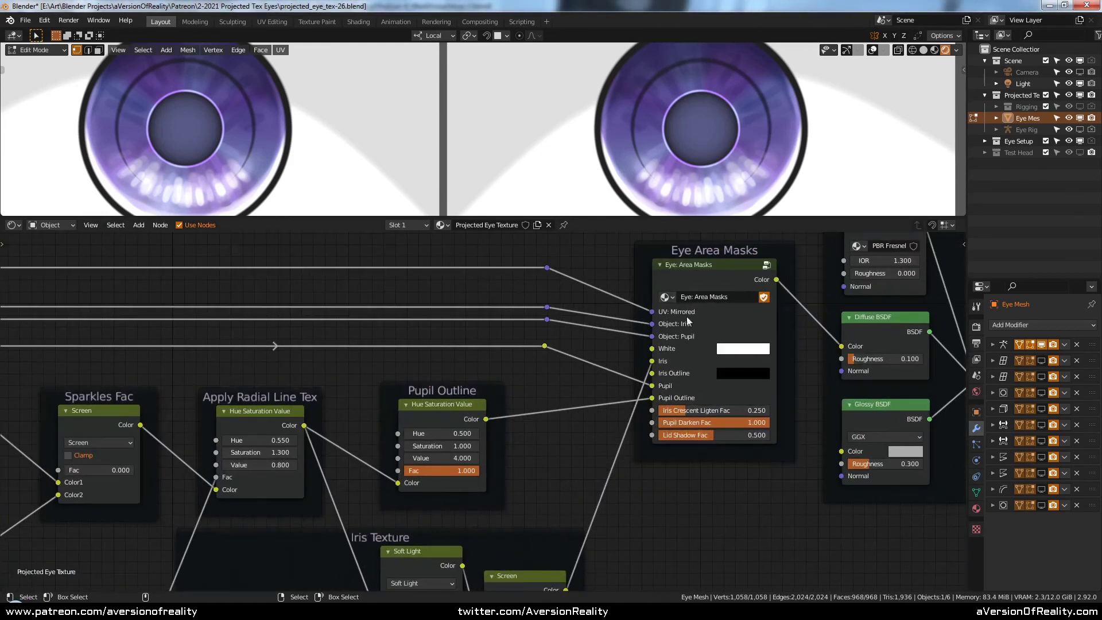
middle_click_drag(619, 243, 578, 280)
scroll(577, 280, "down", 8)
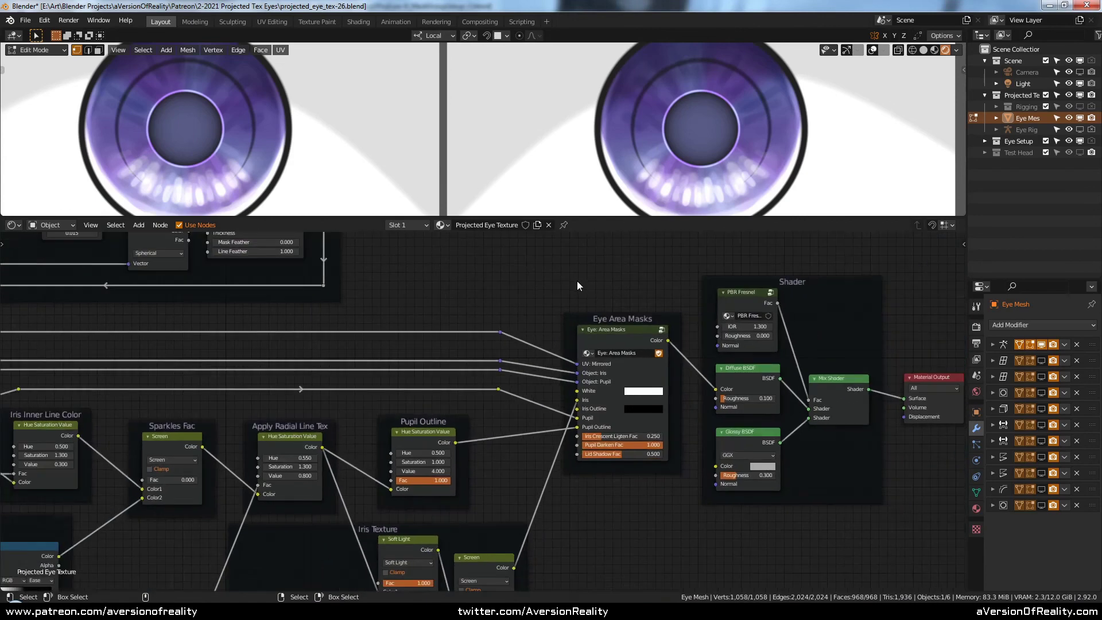
Review the iris detail frames once more and enlarge the 3D viewports showing the eyes above the node editor
middle_click_drag(483, 323, 739, 318)
scroll(624, 288, "up", 2)
scroll(739, 318, "down", 2)
middle_click_drag(746, 378, 739, 311)
scroll(499, 425, "up", 2)
middle_click_drag(505, 462, 520, 351)
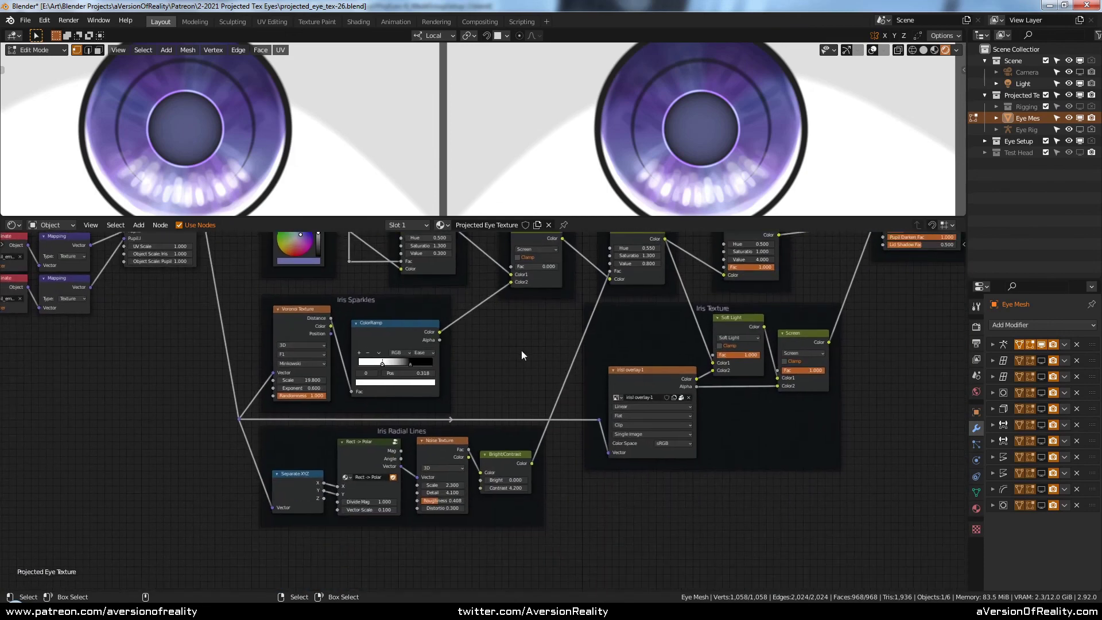
left_click_drag(595, 219, 595, 274)
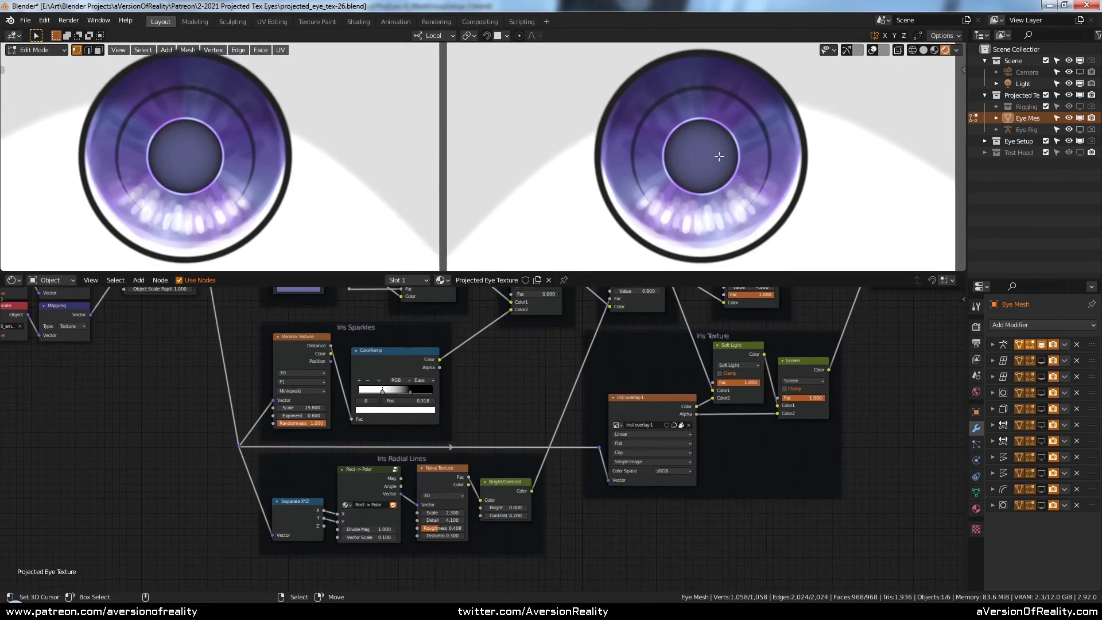
Examine the frame containing the Eye: Mask from Gradient node and how its Line output feeds the colour nodes below
middle_click_drag(817, 297, 819, 458)
scroll(766, 332, "up", 4, "shift")
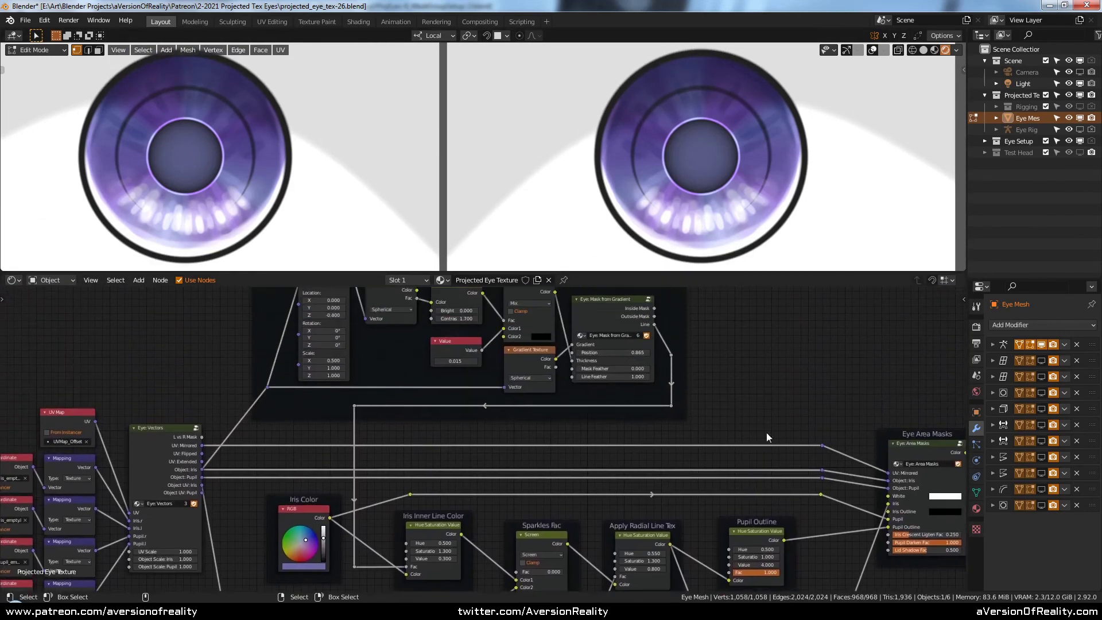
middle_click_drag(765, 390, 769, 426)
scroll(770, 425, "up", 2)
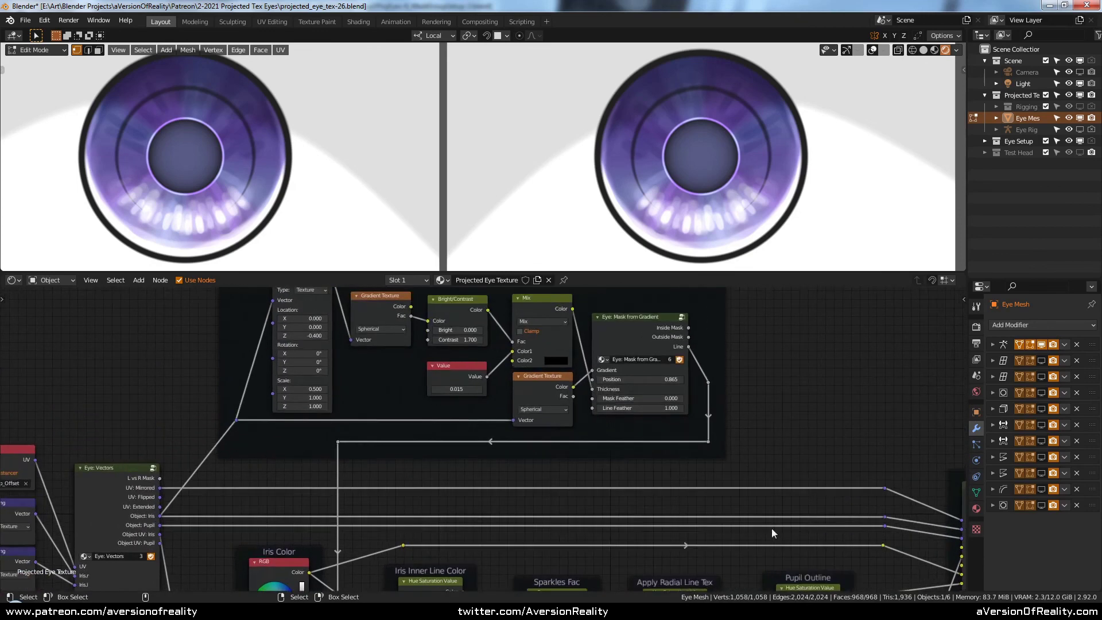
middle_click_drag(772, 529, 754, 349)
scroll(718, 374, "down", 3, "shift")
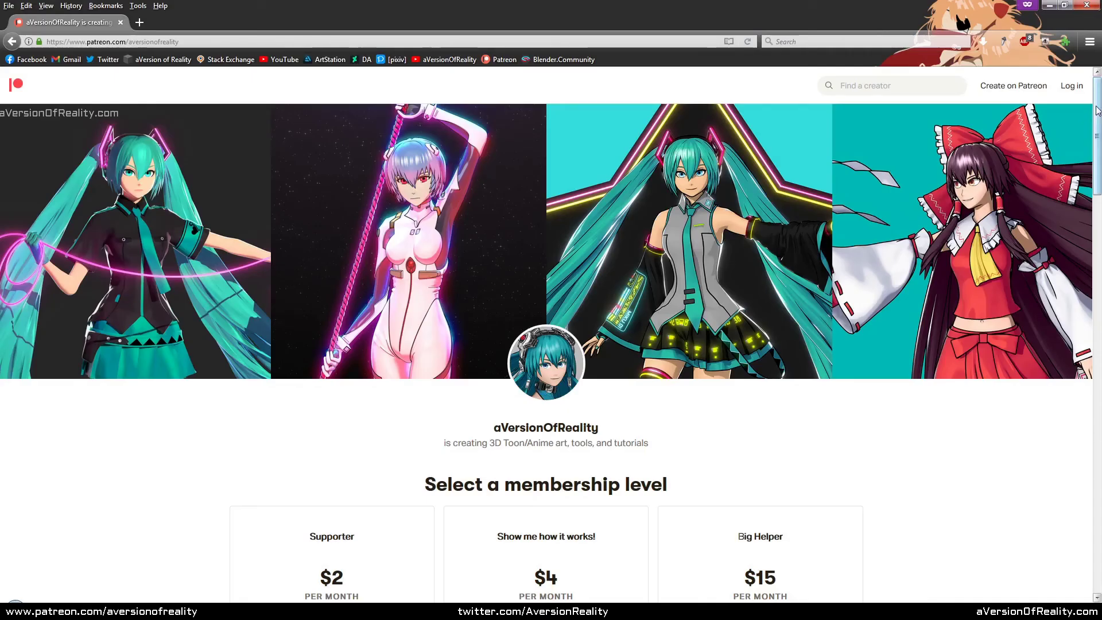
Switch to the web browser and read the Patreon "Show me how it works!" tier description and the Projected Texture Eyes (Blender 3D) product page on Gumroad
left_click_drag(1097, 107, 1091, 164)
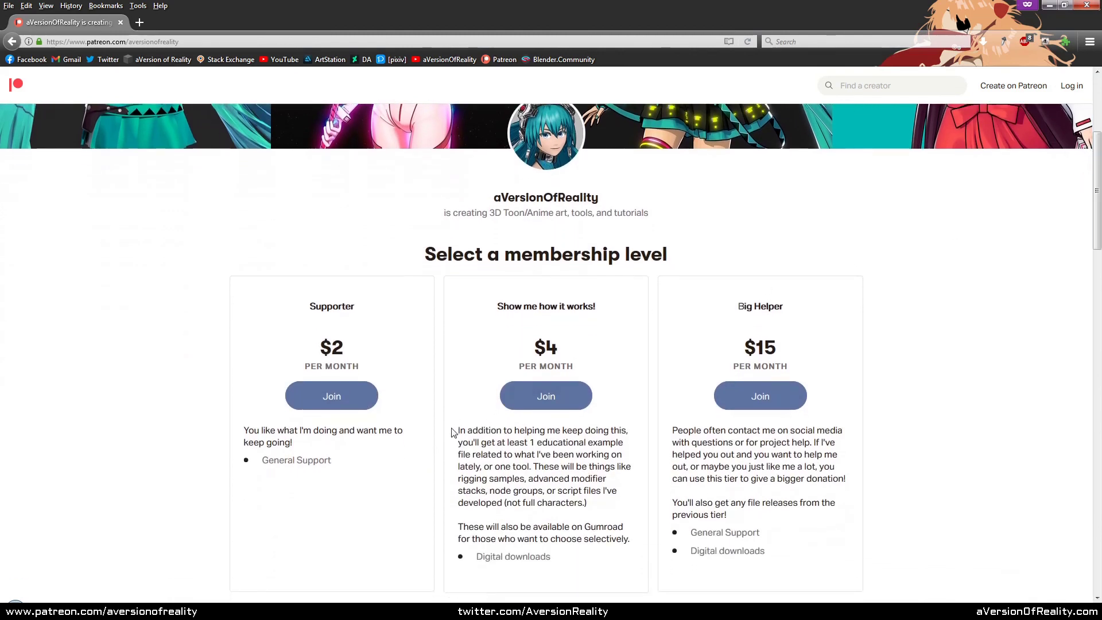
left_click_drag(457, 431, 640, 561)
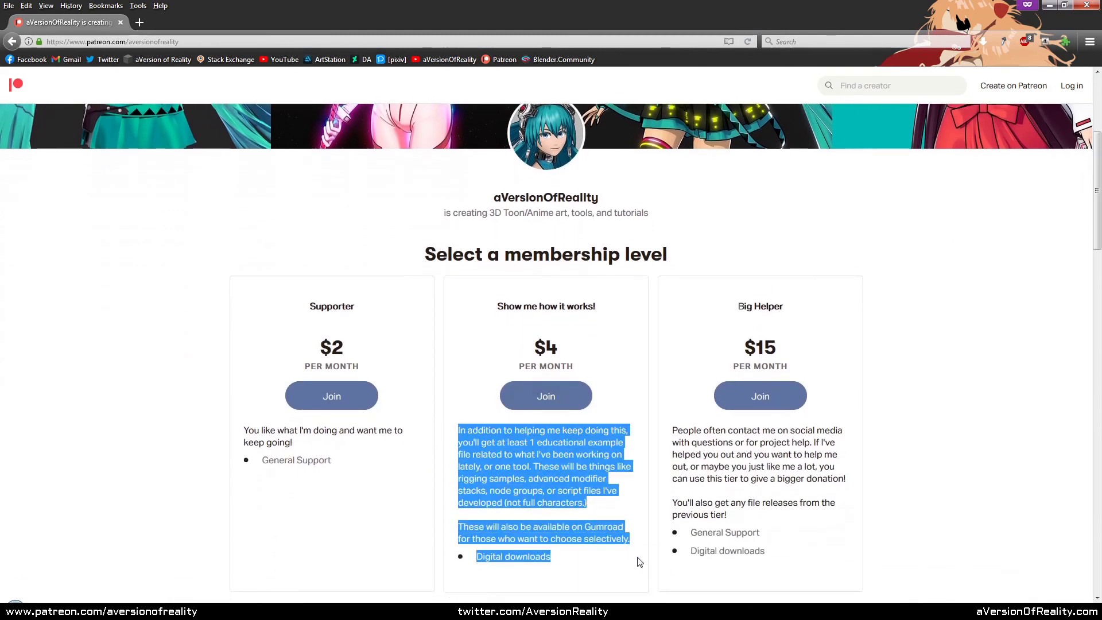
left_click(953, 452)
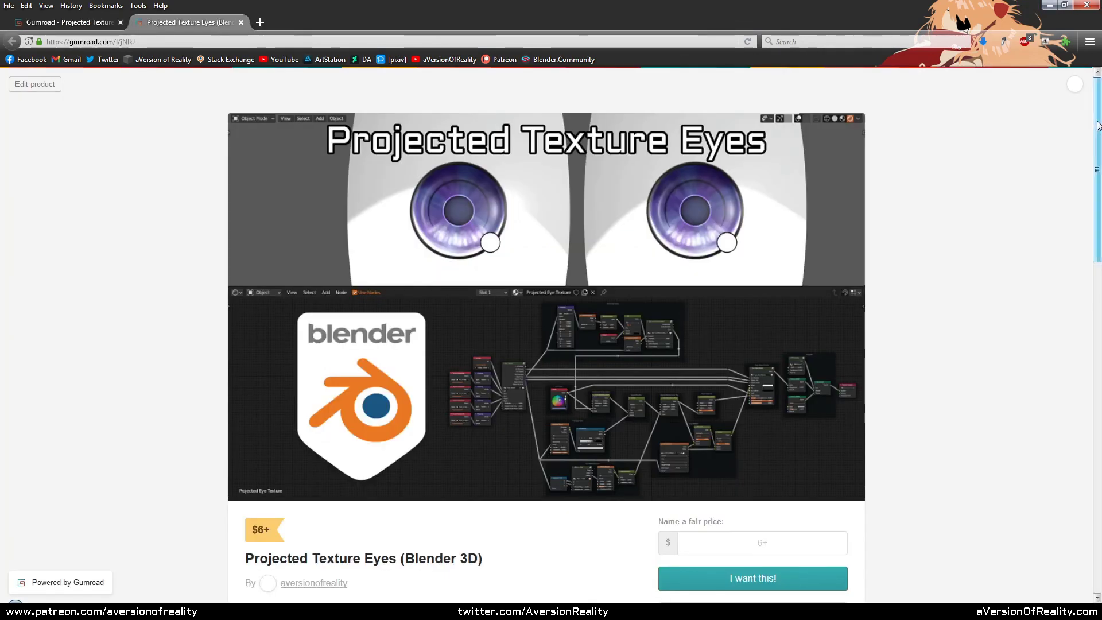
left_click_drag(1097, 124, 1082, 287)
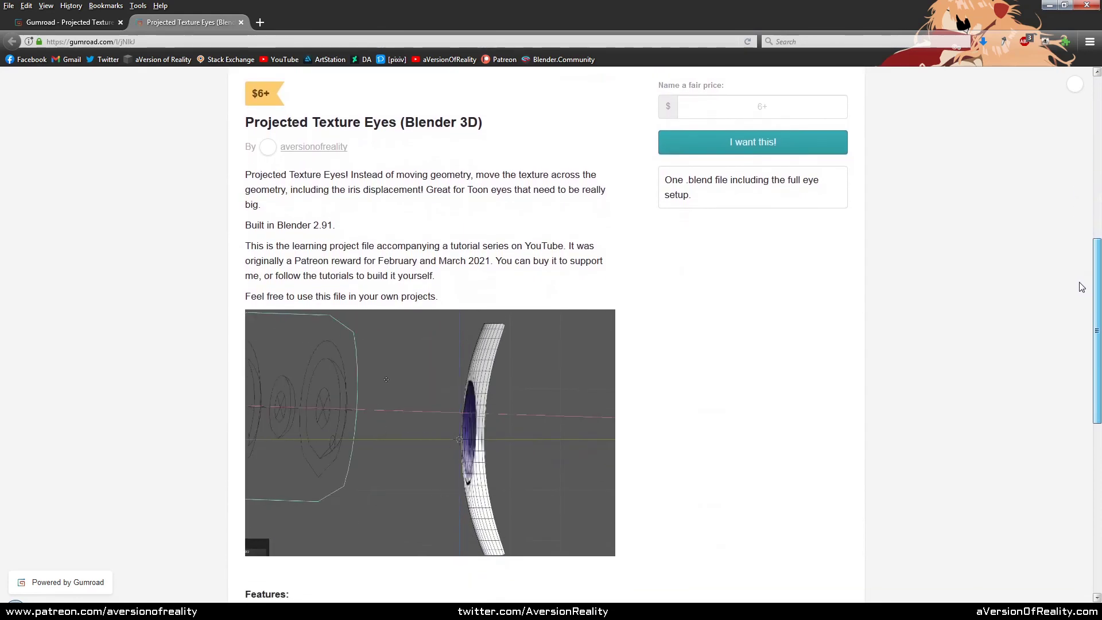